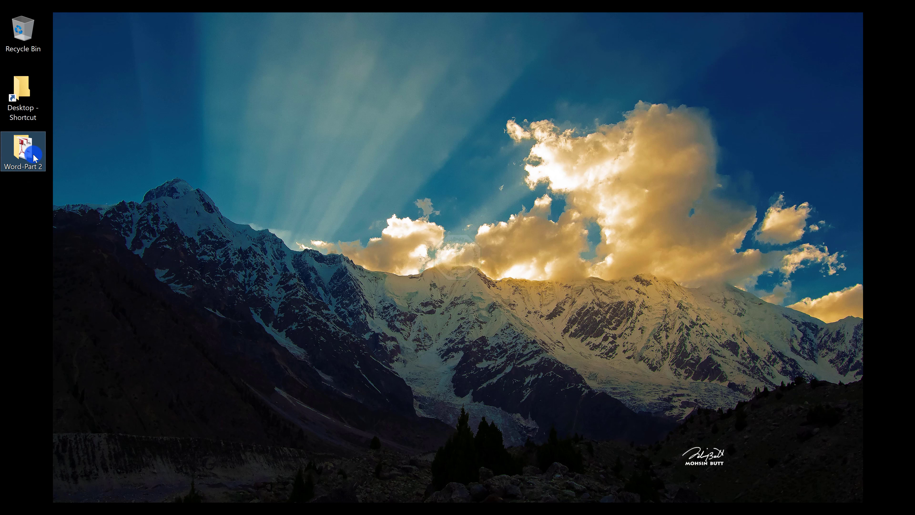
Step: Open the exercise instructions PDF and the Word-02-Output PDF from the Word-Part 2 folder, then minimize the output
{"action": "double_click", "coordinate": [35, 158]}
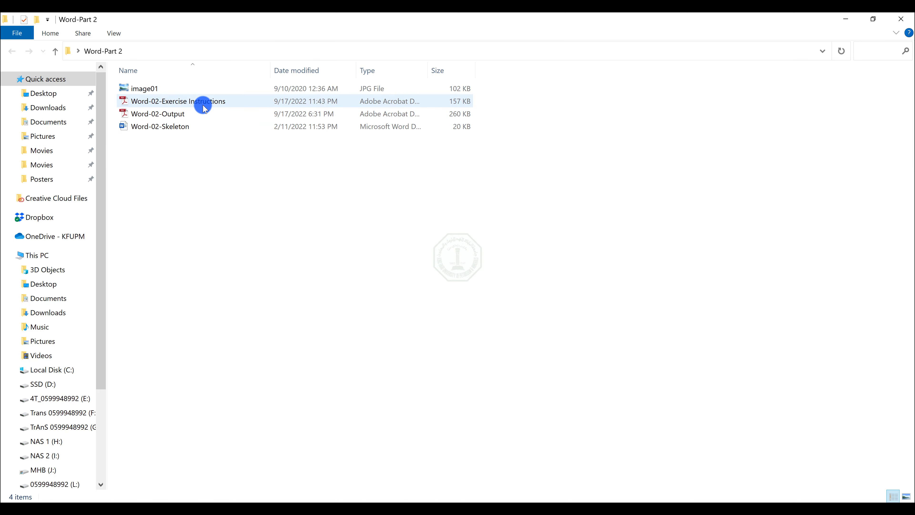
{"action": "double_click", "coordinate": [203, 105]}
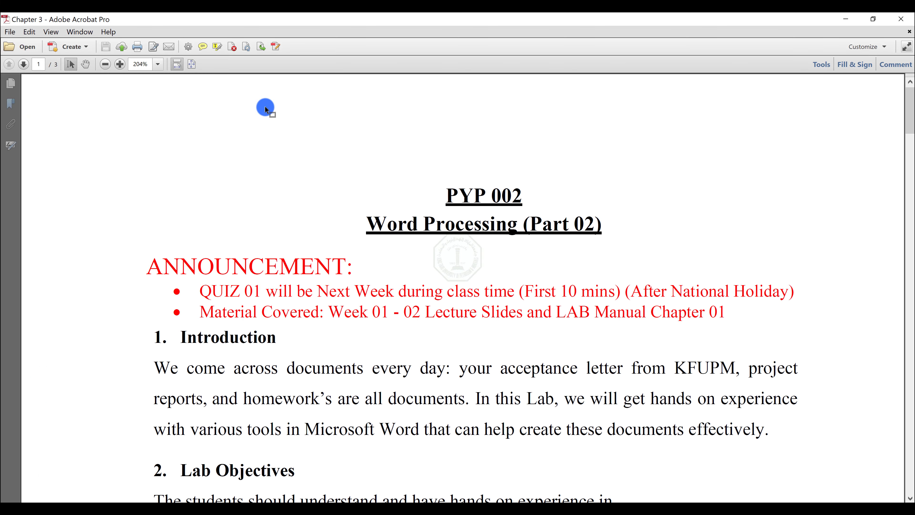
{"action": "key", "text": "alt+Tab"}
{"action": "double_click", "coordinate": [175, 112]}
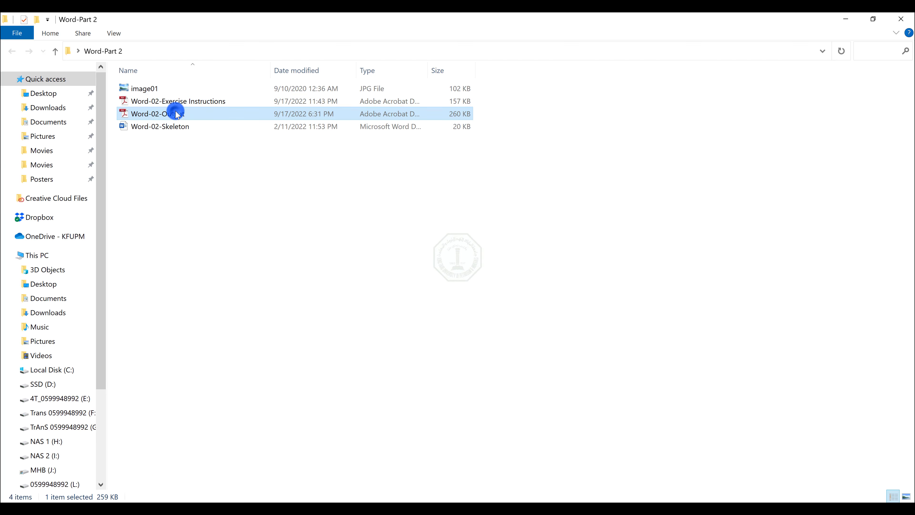
{"action": "left_click", "coordinate": [836, 18]}
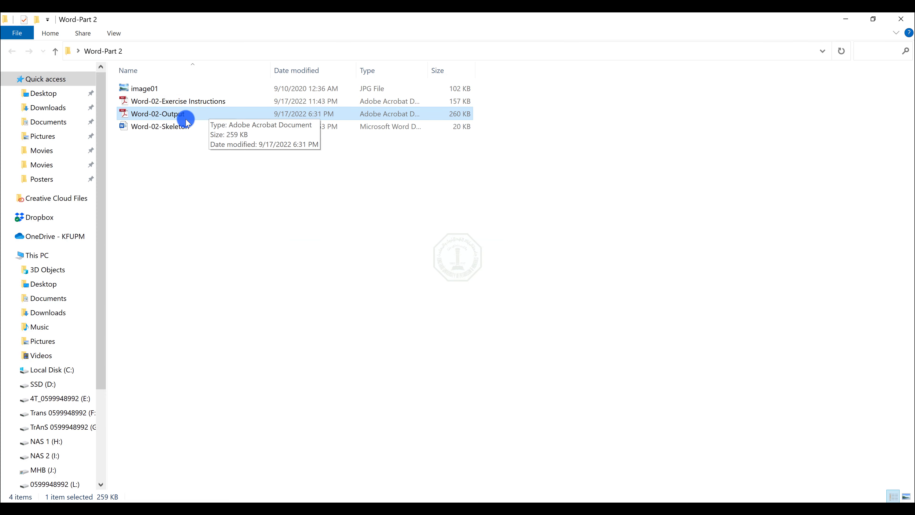
Step: Open the Word-02-Skeleton document and close the ProWritingAid side pane
{"action": "left_click", "coordinate": [168, 128]}
{"action": "double_click", "coordinate": [168, 128]}
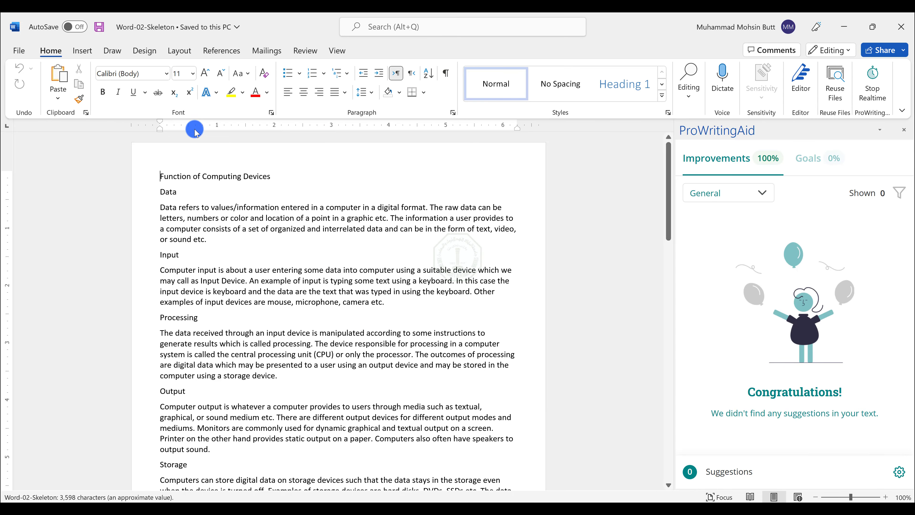
{"action": "left_click", "coordinate": [897, 134]}
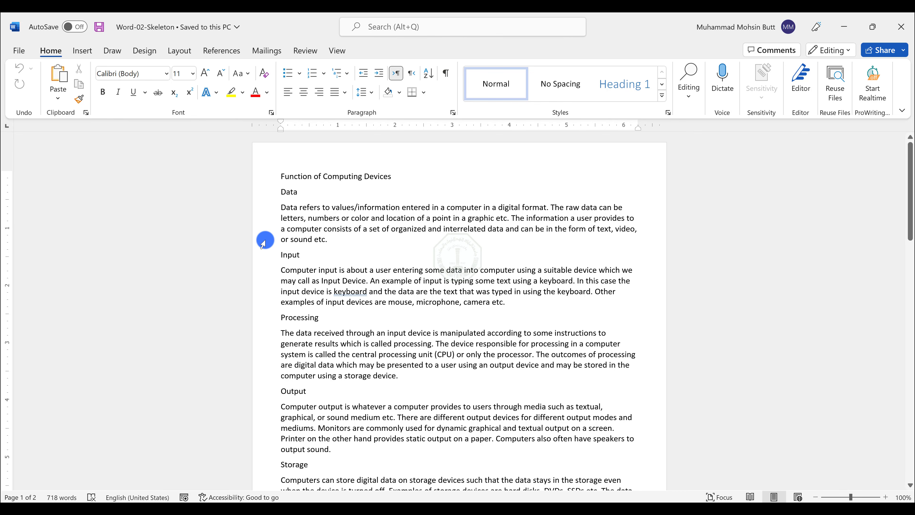
Step: Switch to the instructions PDF and review the paper size and orientation requirements in exercise 3
{"action": "key", "text": "alt+Tab"}
{"action": "key", "text": "alt+Tab"}
{"action": "key", "text": "alt+Tab"}
{"action": "key", "text": "Tab"}
{"action": "key", "text": "alt+Tab"}
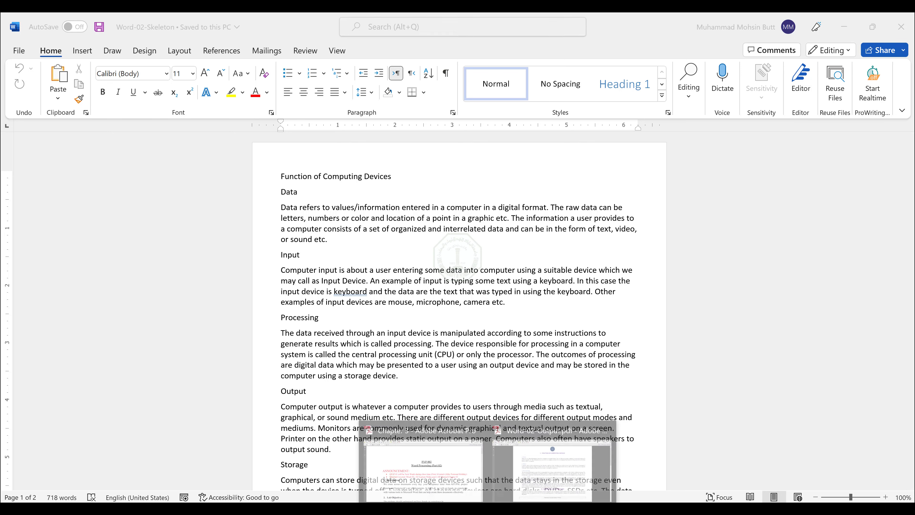
{"action": "mouse_move", "coordinate": [476, 499]}
{"action": "left_click", "coordinate": [433, 469]}
{"action": "scroll", "coordinate": [361, 311], "scroll_direction": "down", "scroll_amount": 6}
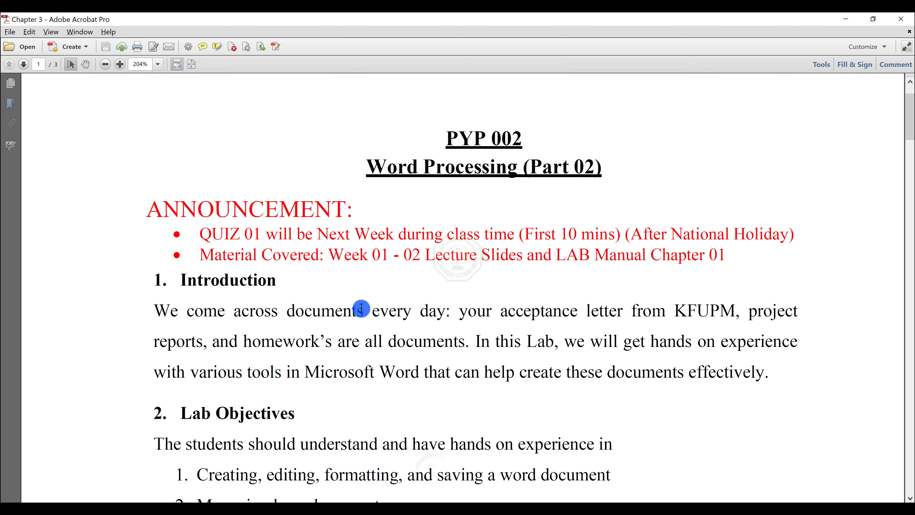
{"action": "scroll", "coordinate": [361, 311], "scroll_direction": "down", "scroll_amount": 5}
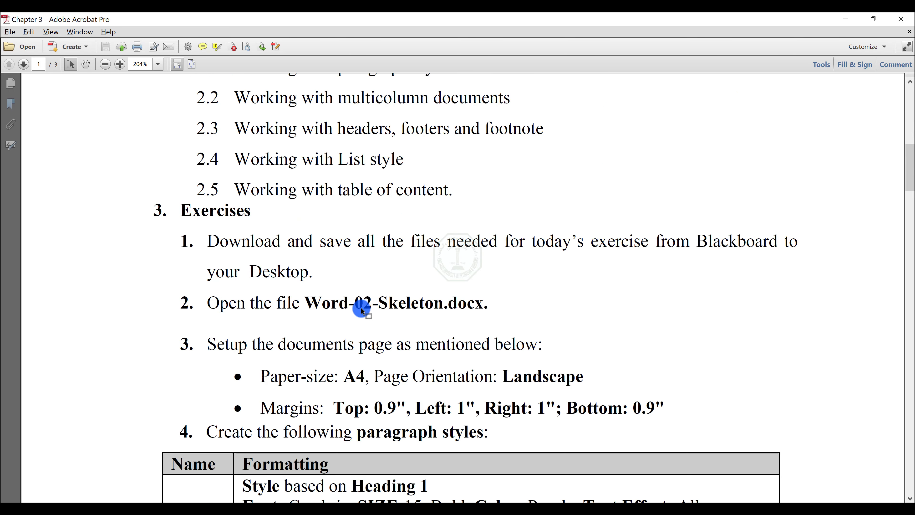
{"action": "scroll", "coordinate": [361, 308], "scroll_direction": "down", "scroll_amount": 1}
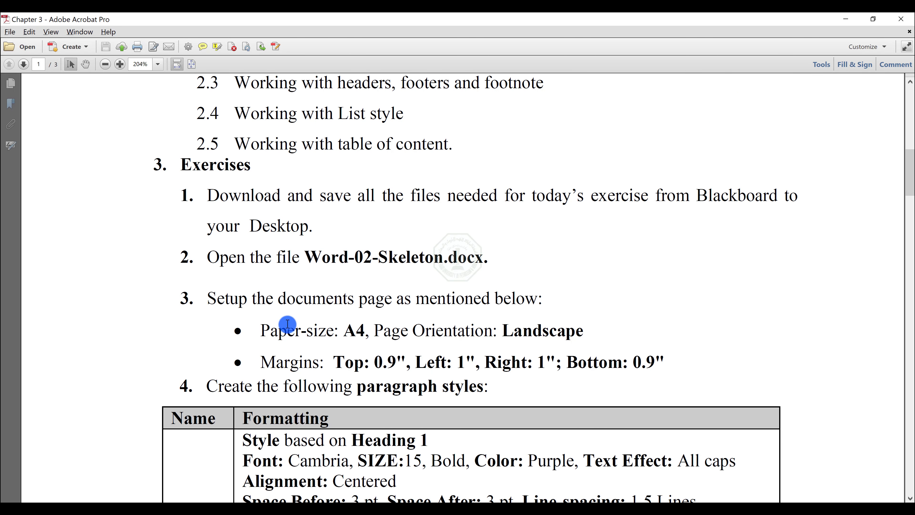
{"action": "left_click_drag", "start_coordinate": [261, 328], "coordinate": [569, 333]}
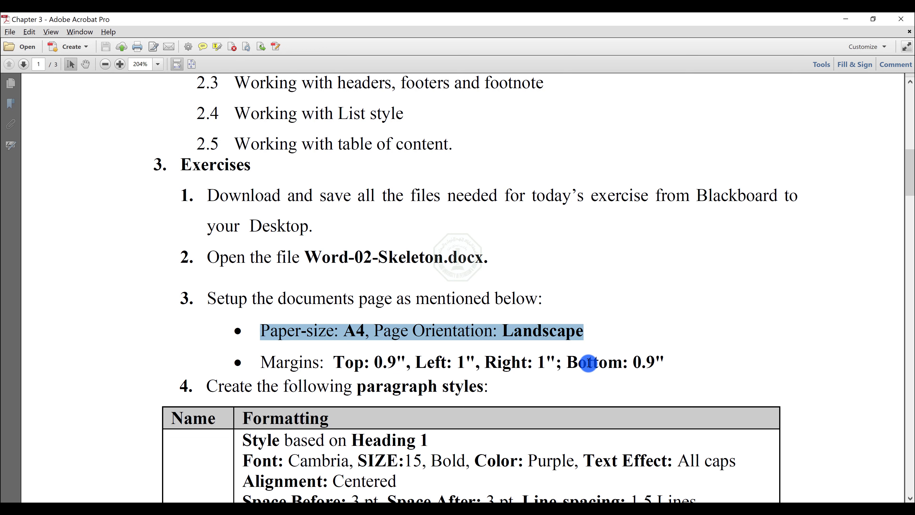
Step: Set the document's paper size to A4 and its orientation to Landscape
{"action": "key", "text": "alt+Tab"}
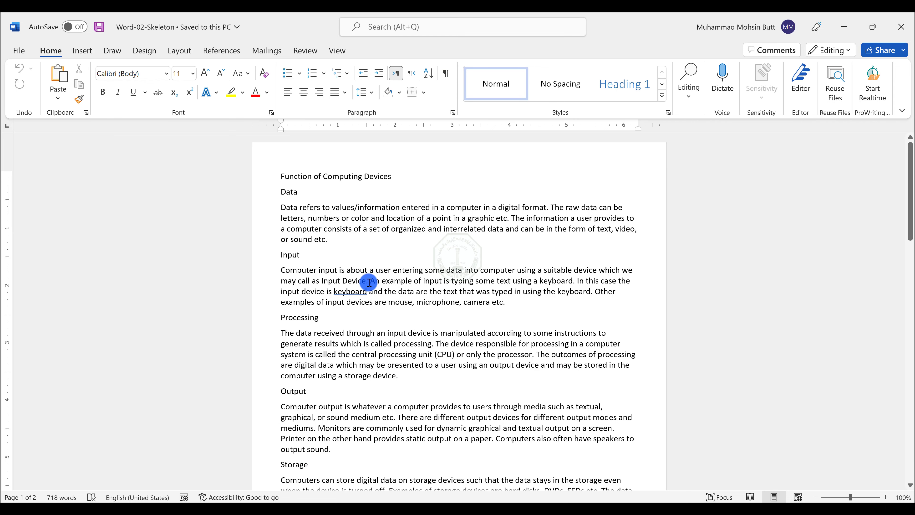
{"action": "left_click", "coordinate": [182, 51]}
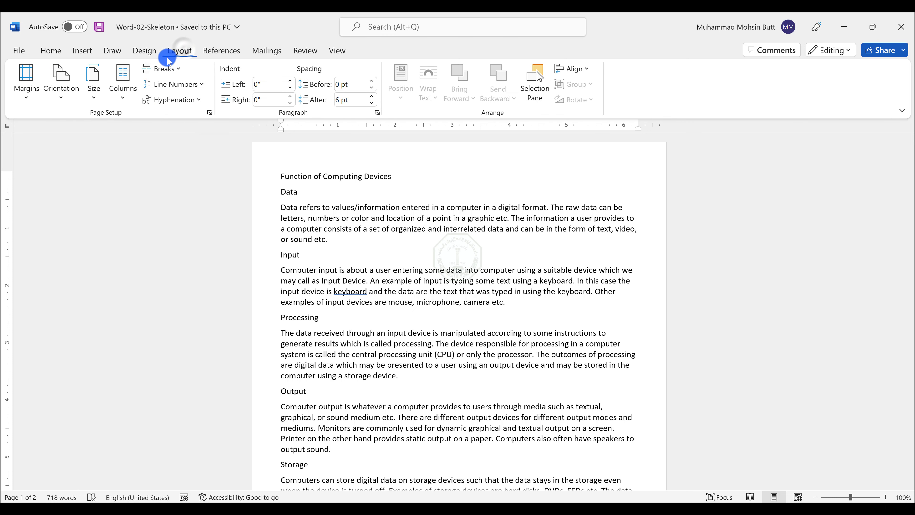
{"action": "left_click", "coordinate": [96, 96]}
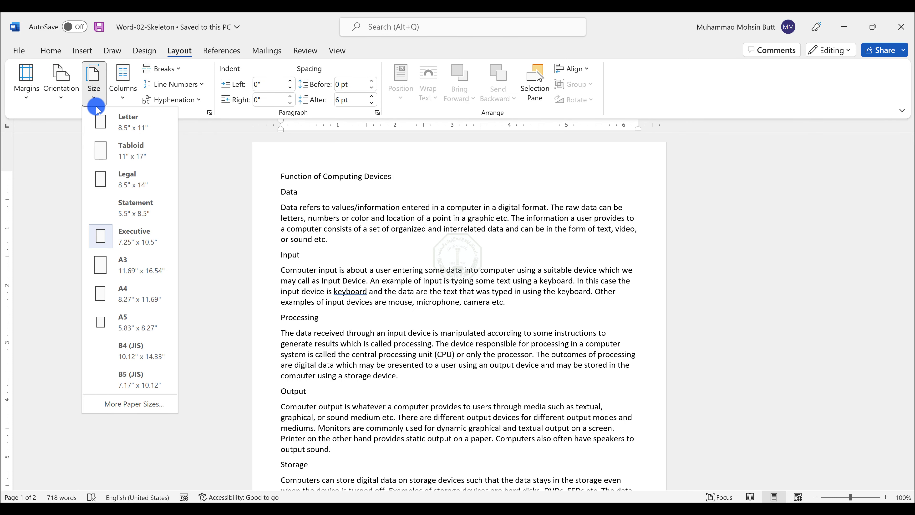
{"action": "left_click", "coordinate": [139, 300]}
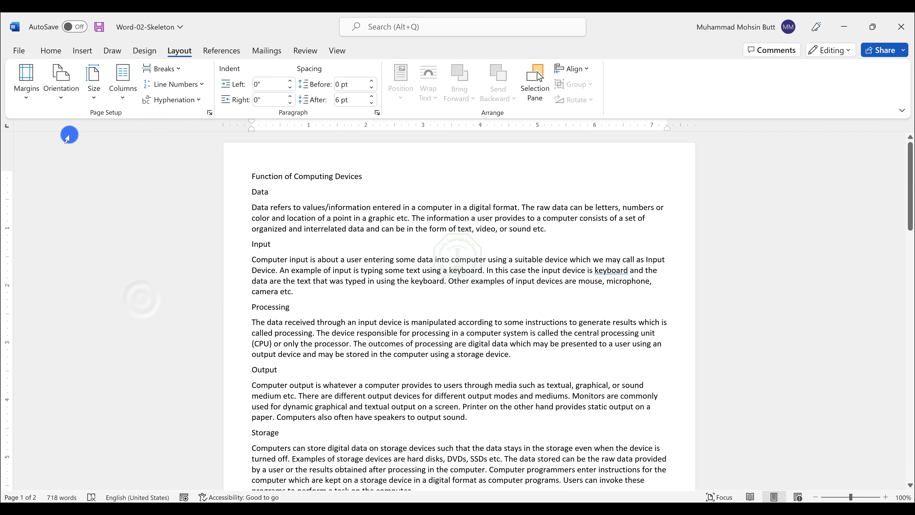
{"action": "left_click", "coordinate": [61, 94]}
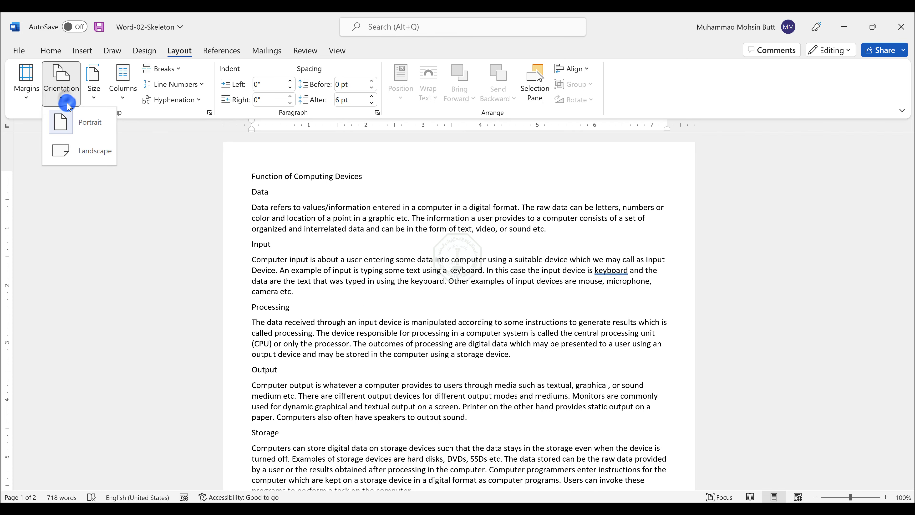
{"action": "left_click", "coordinate": [81, 154]}
Step: Review the margin requirements listed in the instructions PDF
{"action": "key", "text": "alt+Tab"}
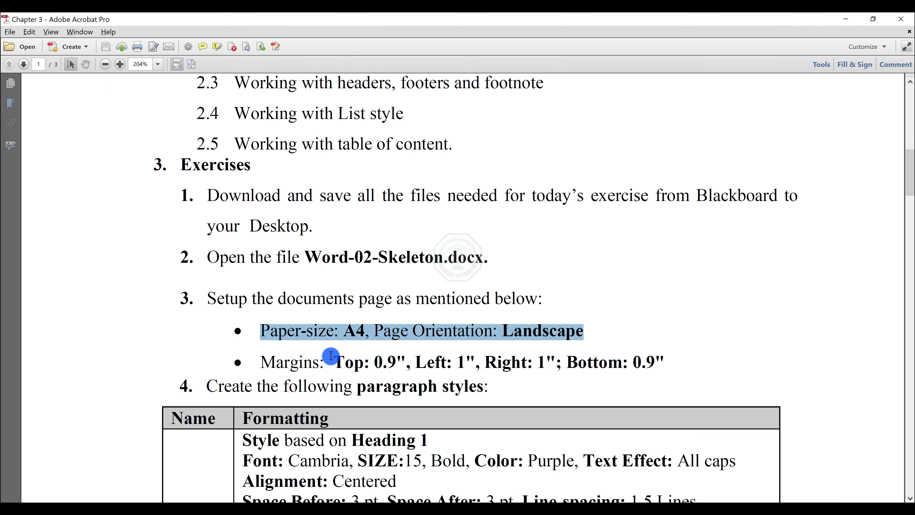
{"action": "left_click_drag", "start_coordinate": [331, 356], "coordinate": [664, 362]}
{"action": "key", "text": "alt+Tab"}
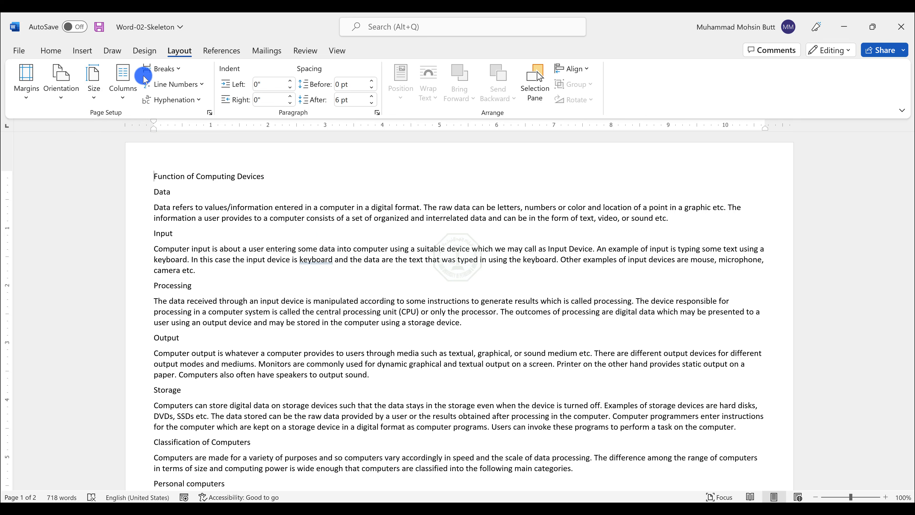
Step: Open the Custom Margins page setup dialog, checking the instructions PDF once more
{"action": "left_click", "coordinate": [26, 92]}
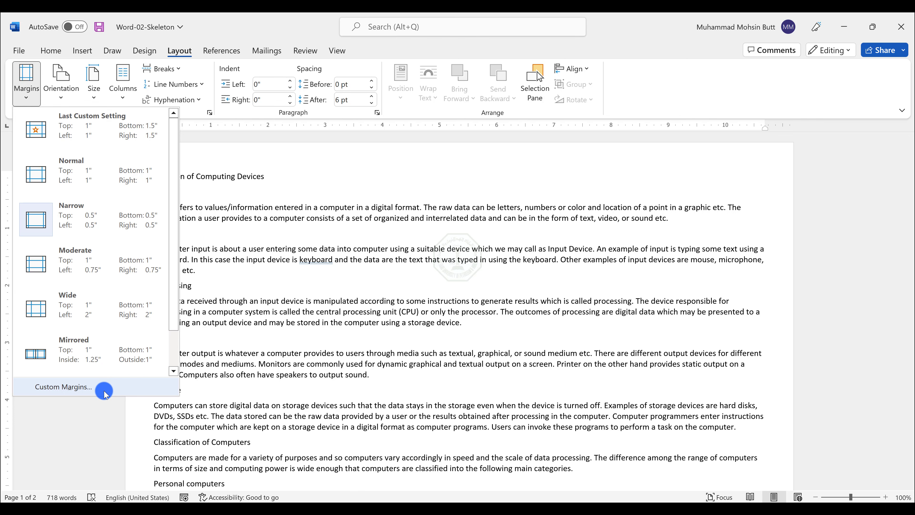
{"action": "left_click", "coordinate": [63, 387]}
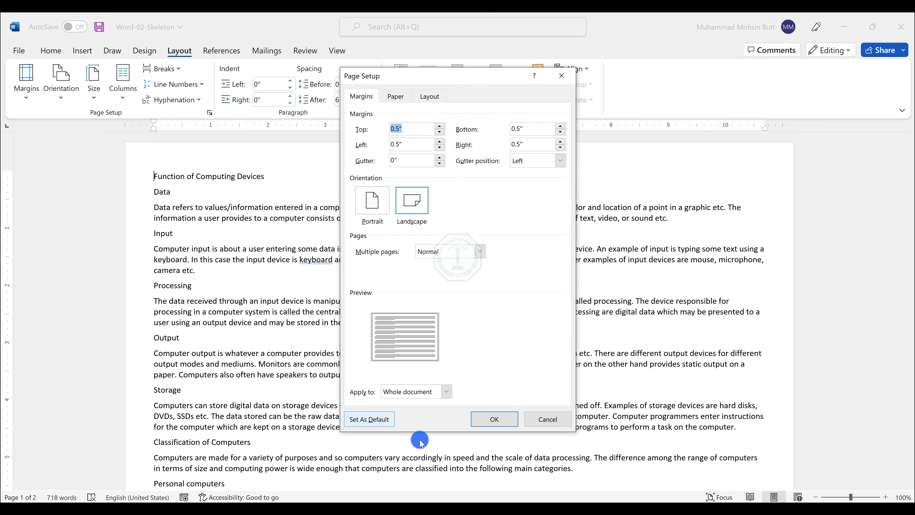
{"action": "mouse_move", "coordinate": [446, 501]}
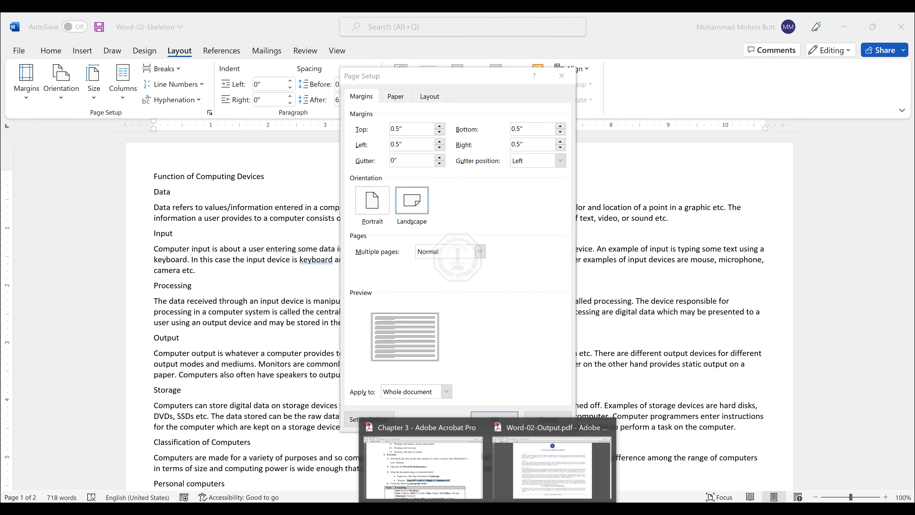
{"action": "left_click", "coordinate": [457, 487]}
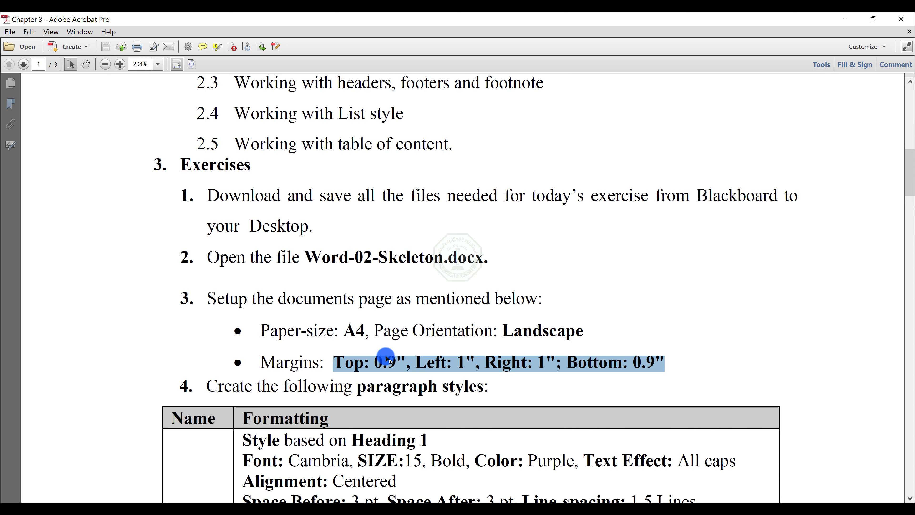
{"action": "left_click", "coordinate": [846, 19]}
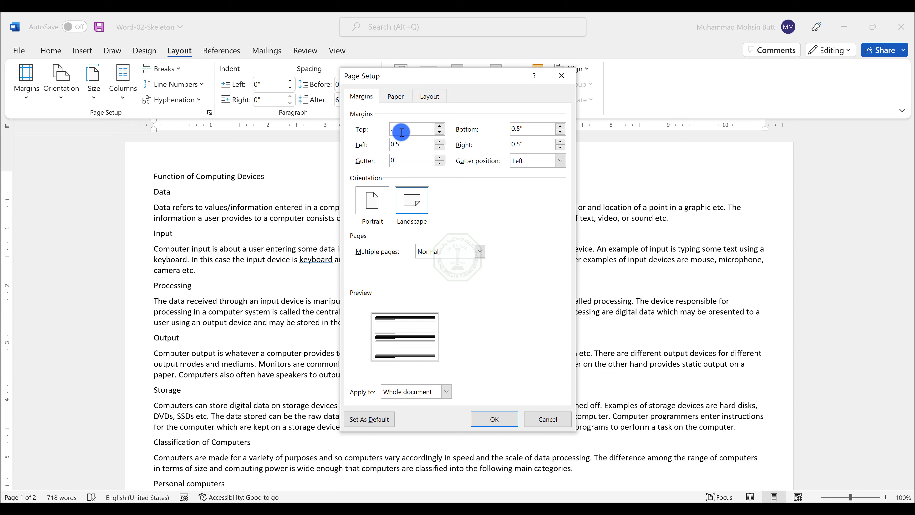
Step: Set the top and bottom margins to 0.9 and the left and right margins to 1, then apply
{"action": "type", "text": ".9"}
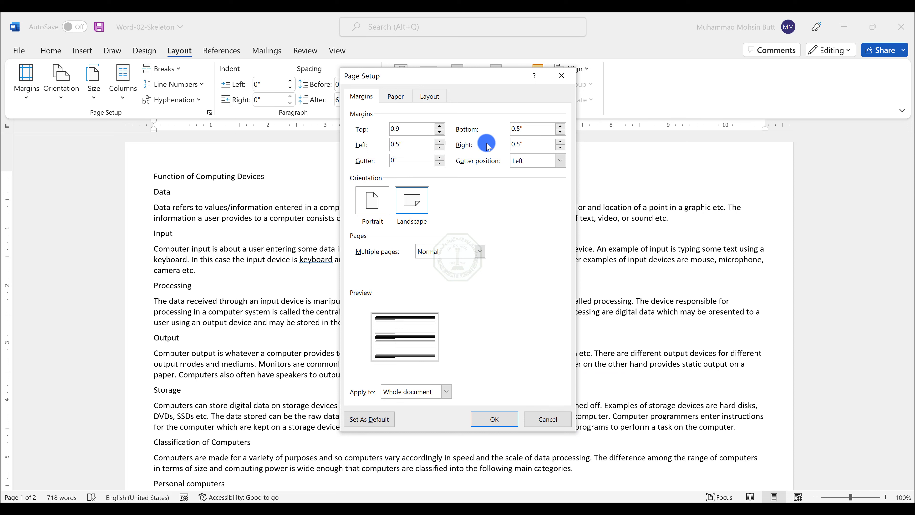
{"action": "key", "text": "Tab"}
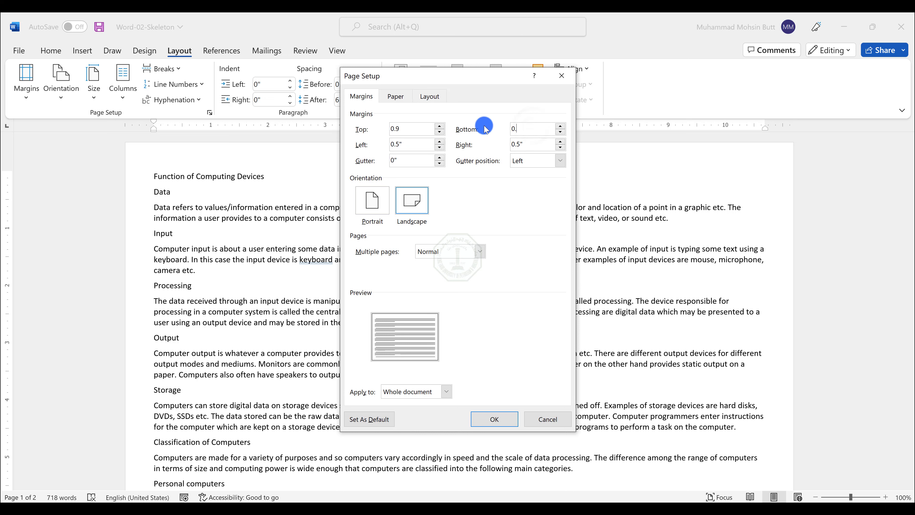
{"action": "type", "text": "0.9"}
{"action": "double_click", "coordinate": [399, 144]}
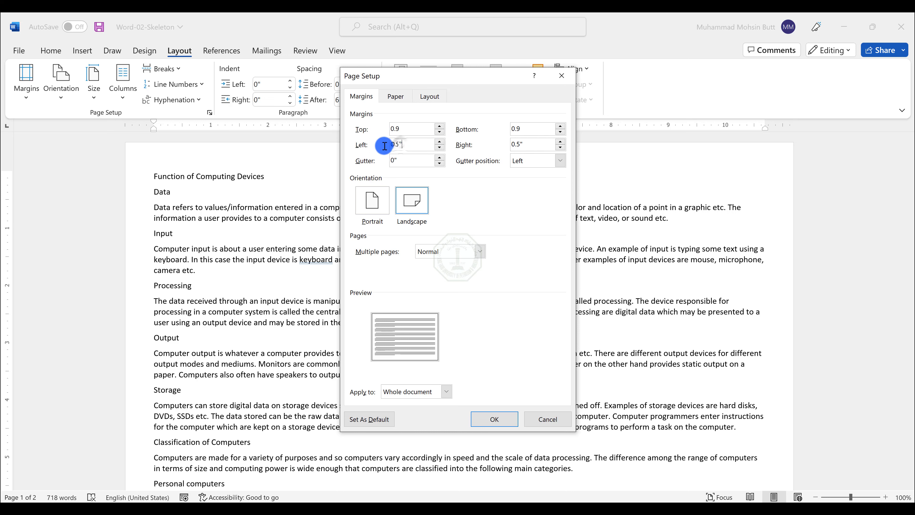
{"action": "type", "text": "1"}
{"action": "double_click", "coordinate": [519, 146]}
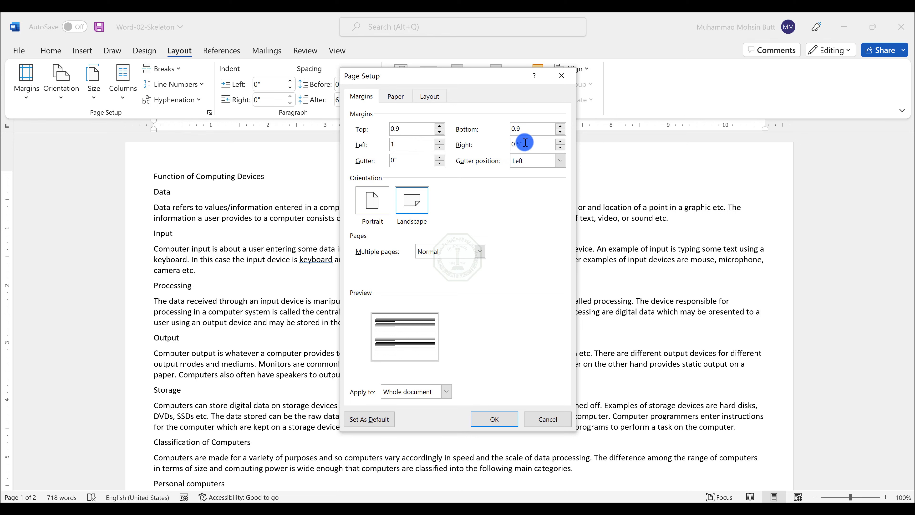
{"action": "type", "text": "1"}
{"action": "left_click", "coordinate": [489, 421]}
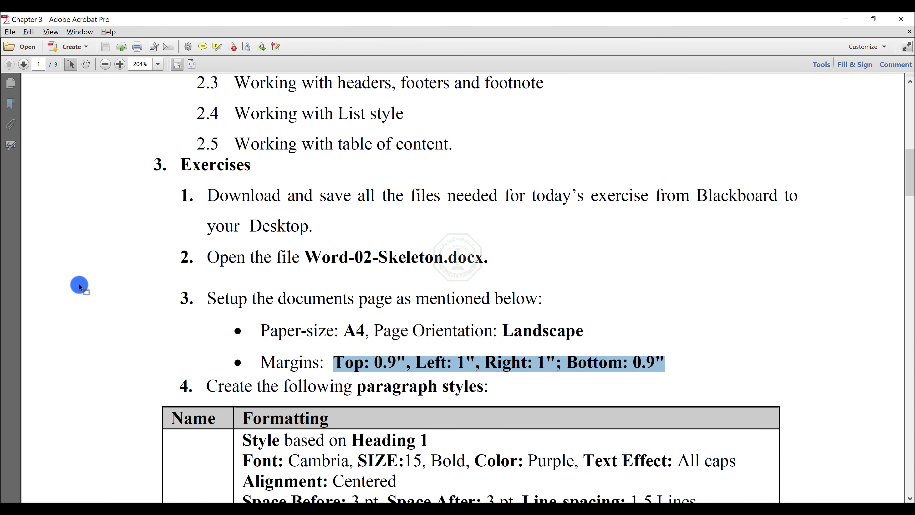
Step: Review the ST and SU paragraph style specifications in the instructions table
{"action": "left_click", "coordinate": [357, 367]}
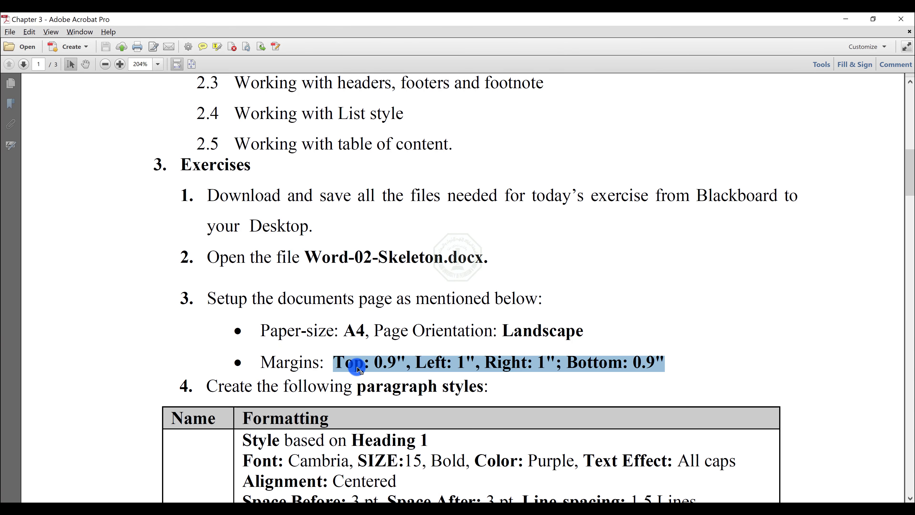
{"action": "scroll", "coordinate": [358, 367], "scroll_direction": "down", "scroll_amount": 3}
{"action": "scroll", "coordinate": [347, 368], "scroll_direction": "down", "scroll_amount": 4}
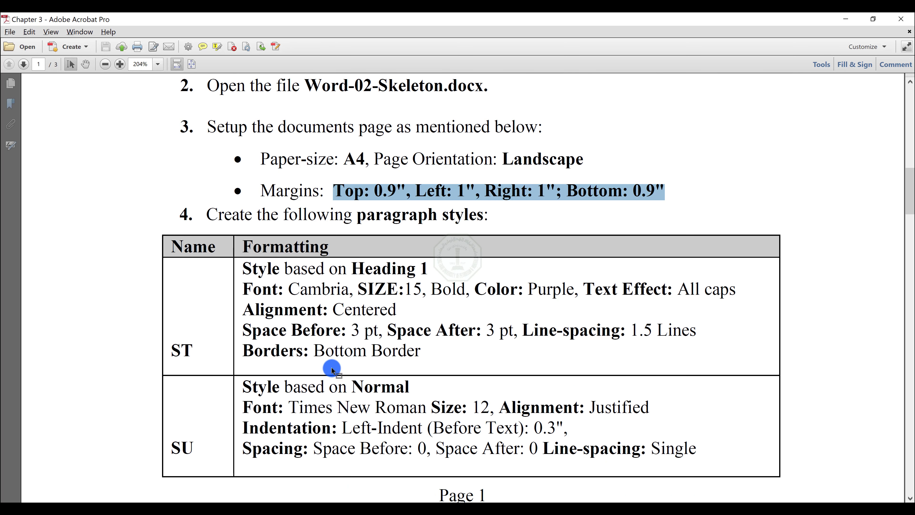
{"action": "left_click", "coordinate": [180, 355]}
{"action": "left_click", "coordinate": [181, 447]}
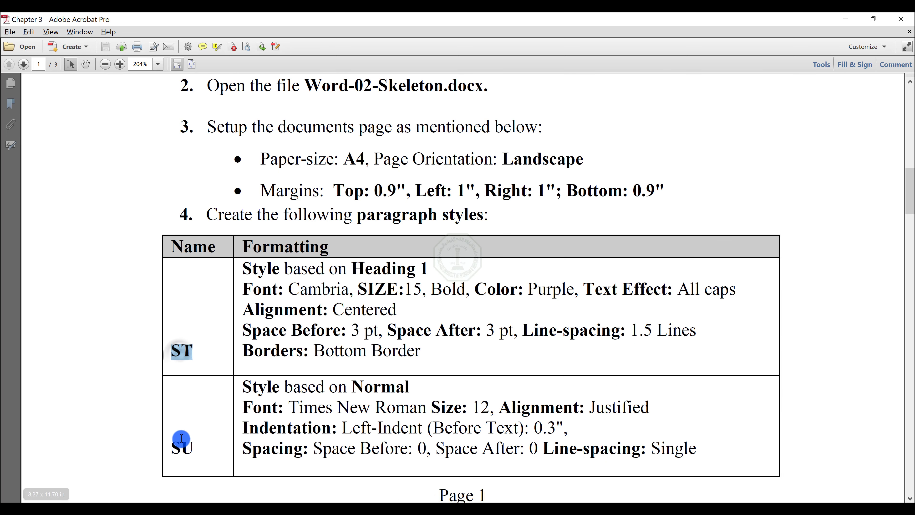
{"action": "double_click", "coordinate": [184, 348]}
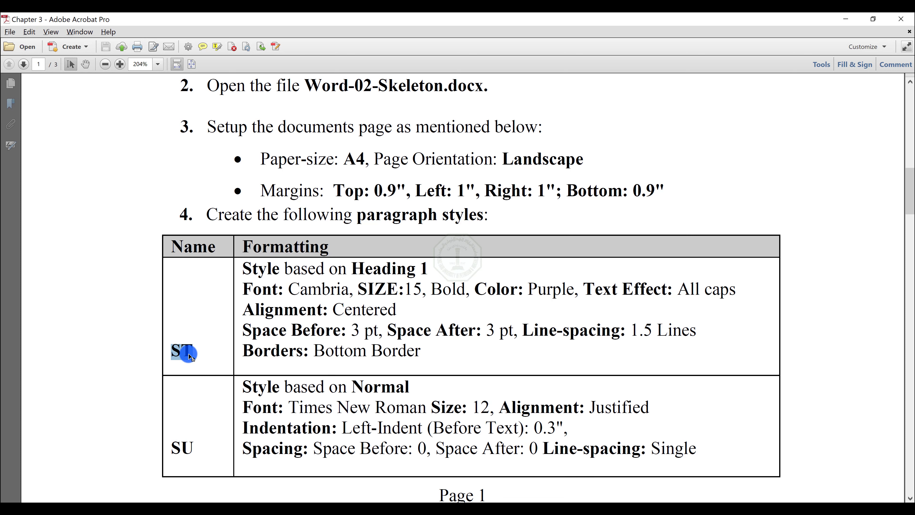
Step: Open the Styles pane for the Word document
{"action": "key", "text": "alt+Tab"}
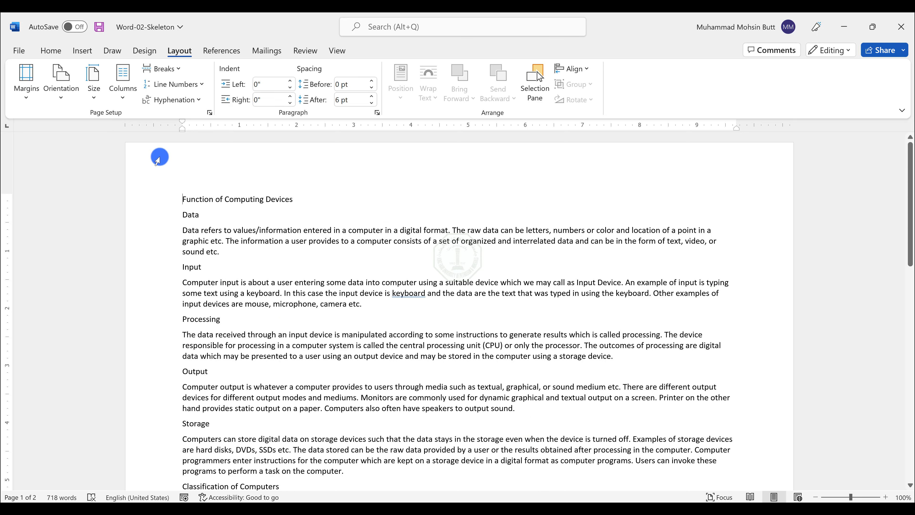
{"action": "left_click", "coordinate": [41, 45]}
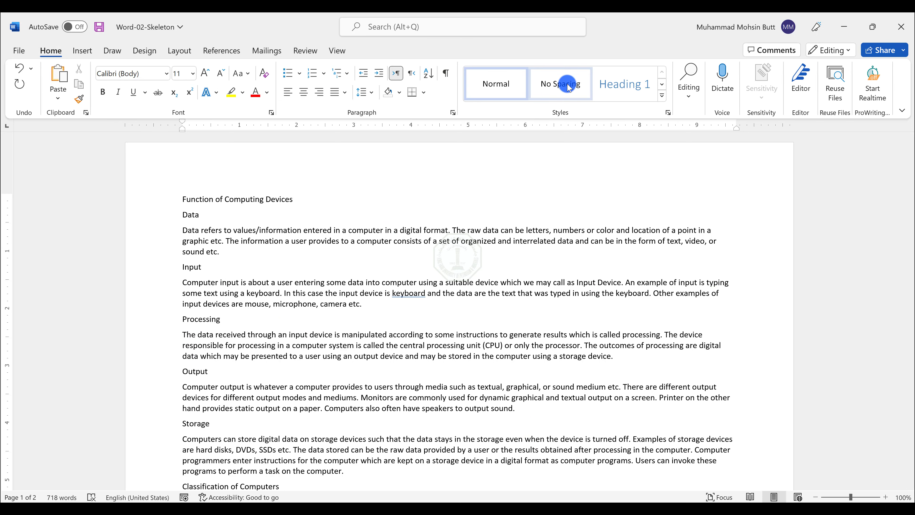
{"action": "left_click", "coordinate": [668, 114]}
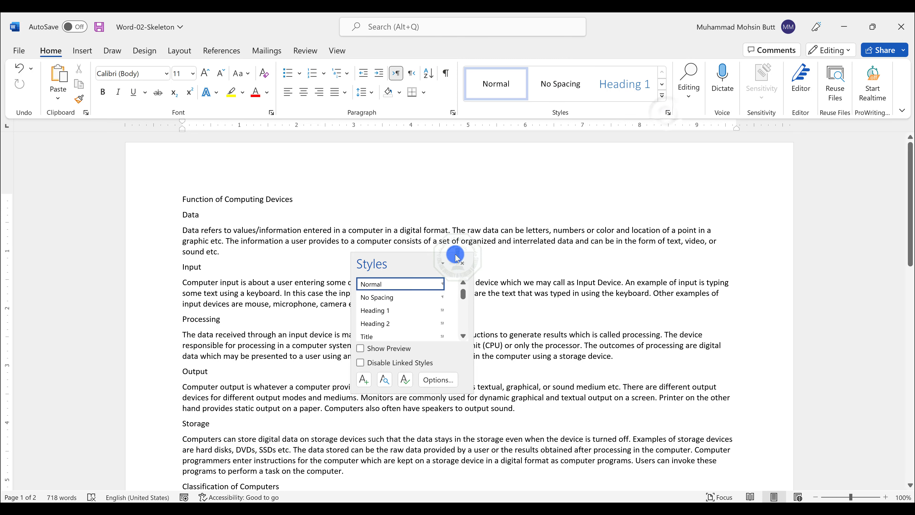
Step: Move the Styles pane beside the page, lengthen it, and start creating a new style
{"action": "left_click_drag", "start_coordinate": [419, 257], "coordinate": [807, 153]}
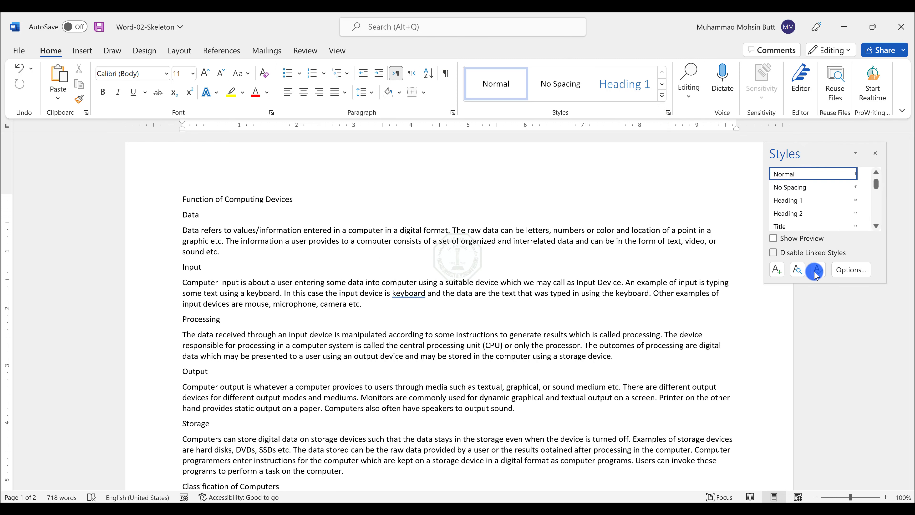
{"action": "left_click_drag", "start_coordinate": [802, 284], "coordinate": [774, 427]}
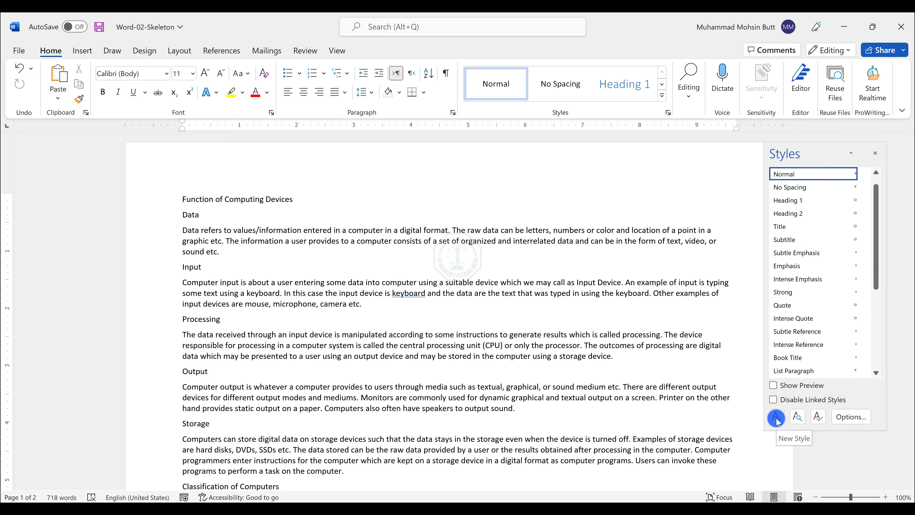
{"action": "left_click", "coordinate": [776, 418]}
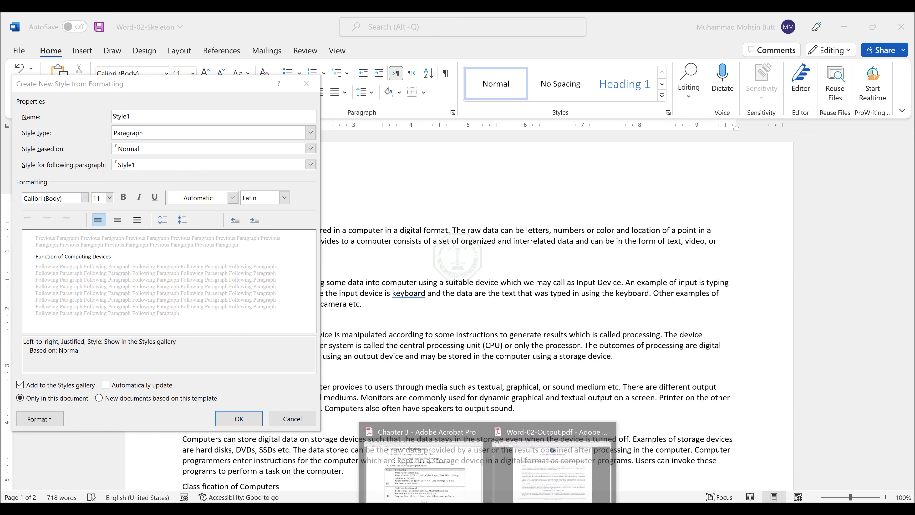
Step: Restore the instructions PDF window and place it beside the new style dialog
{"action": "left_click", "coordinate": [459, 484]}
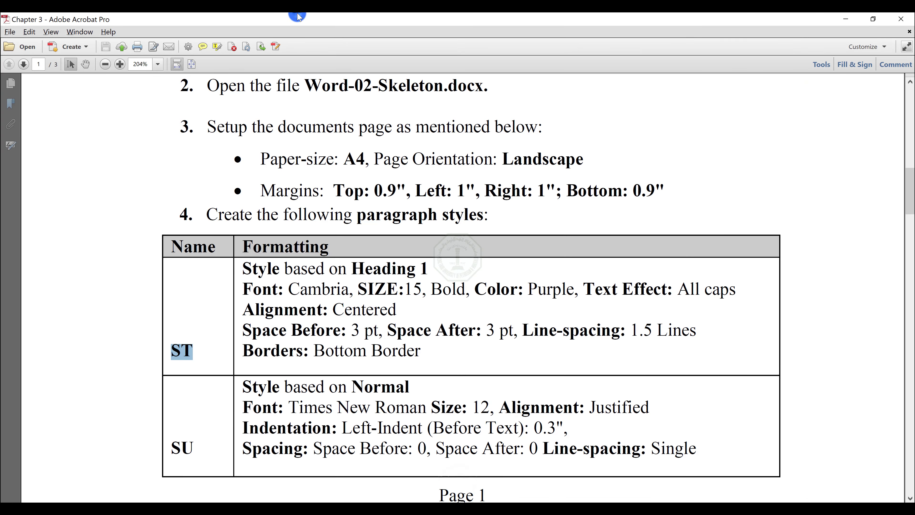
{"action": "double_click", "coordinate": [292, 21]}
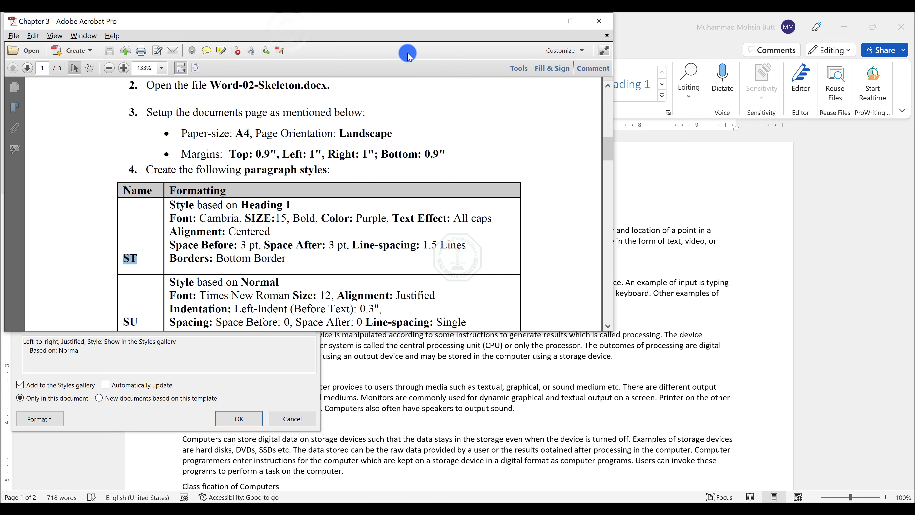
{"action": "left_click_drag", "start_coordinate": [353, 24], "coordinate": [736, 112]}
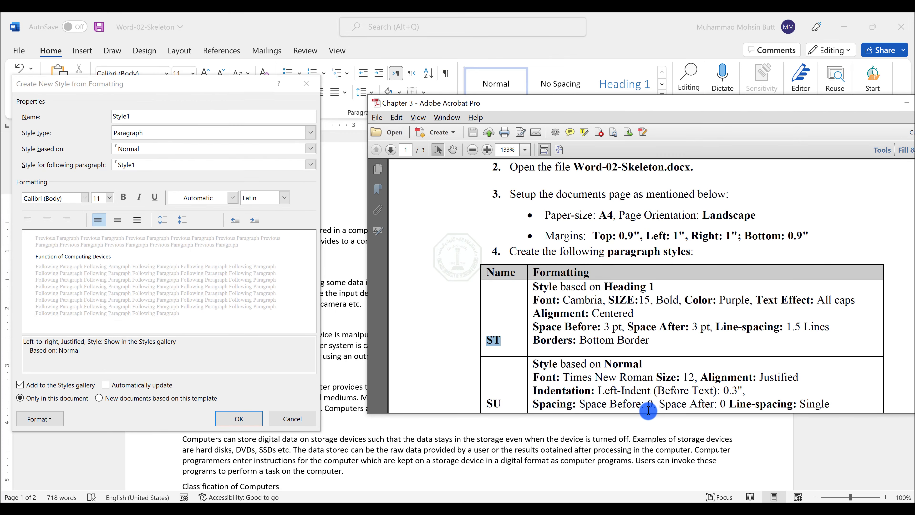
{"action": "left_click_drag", "start_coordinate": [638, 414], "coordinate": [619, 470]}
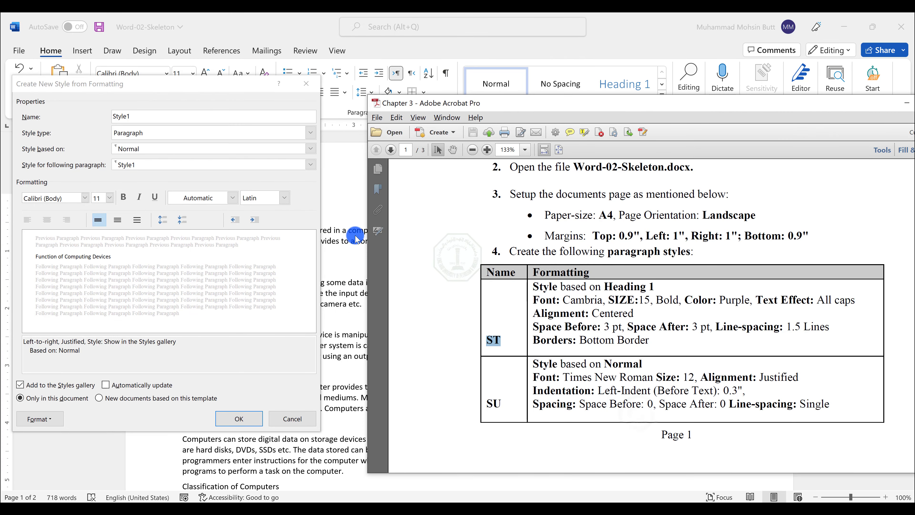
Step: Base the new style on Heading 1, checking the instructions PDF
{"action": "left_click", "coordinate": [145, 148]}
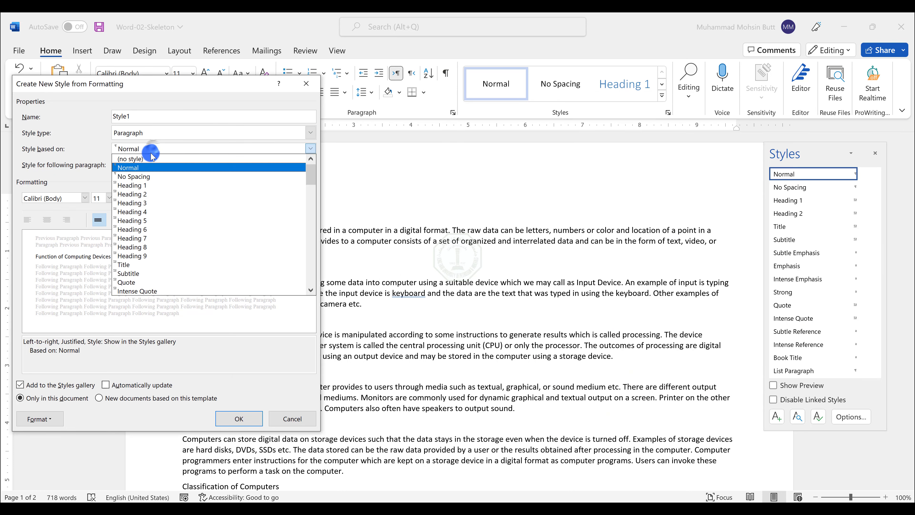
{"action": "left_click", "coordinate": [134, 185]}
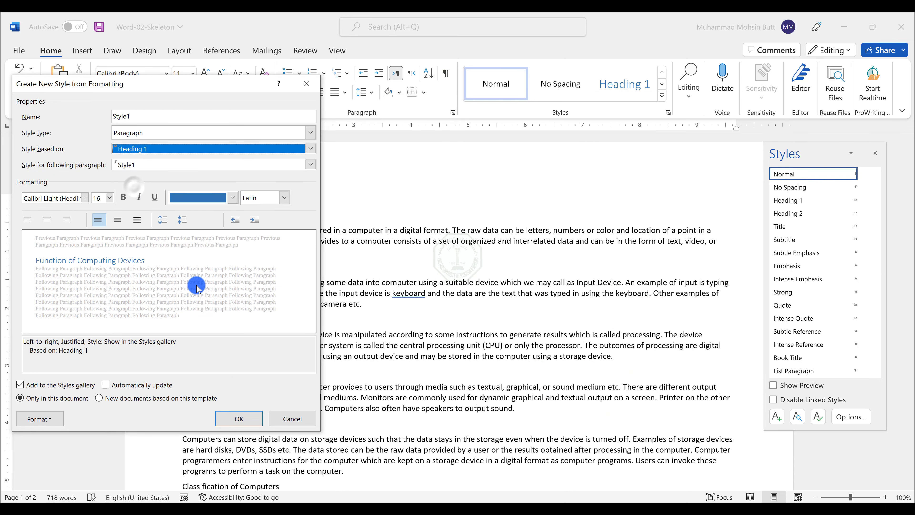
{"action": "key", "text": "alt+Tab"}
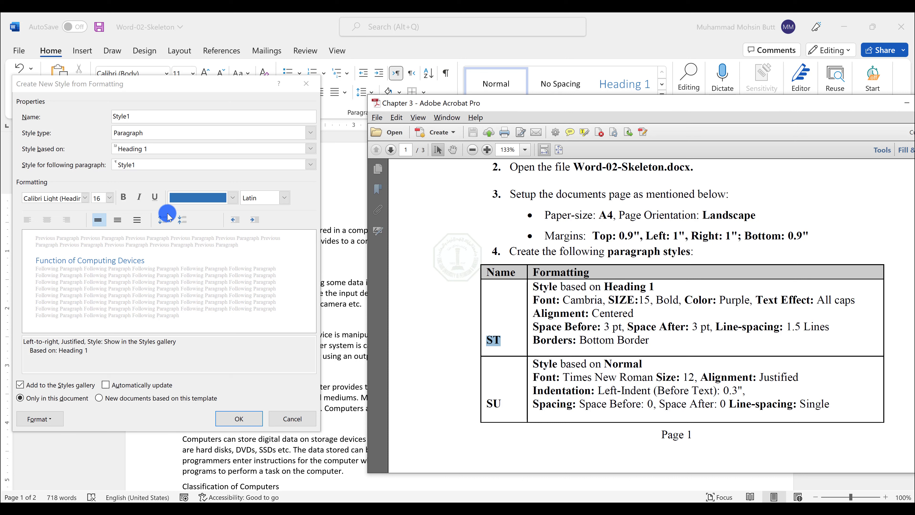
Step: Set the style's font to Cambria, size 15, bold
{"action": "left_click", "coordinate": [72, 197]}
{"action": "left_click", "coordinate": [70, 197]}
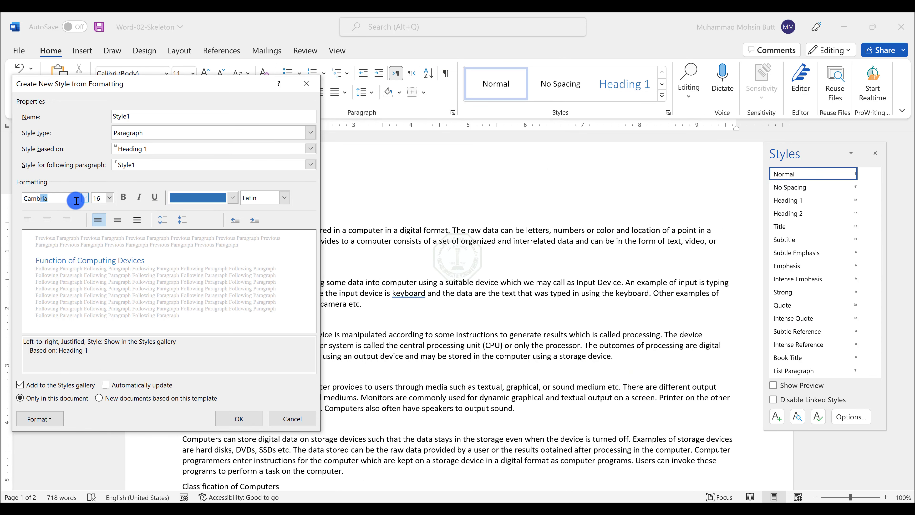
{"action": "left_click", "coordinate": [102, 196]}
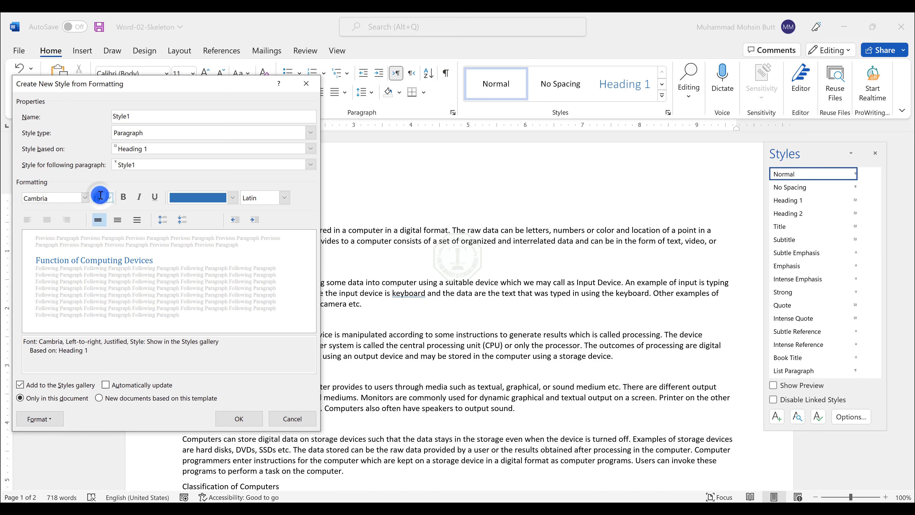
{"action": "type", "text": "15"}
{"action": "left_click", "coordinate": [124, 200]}
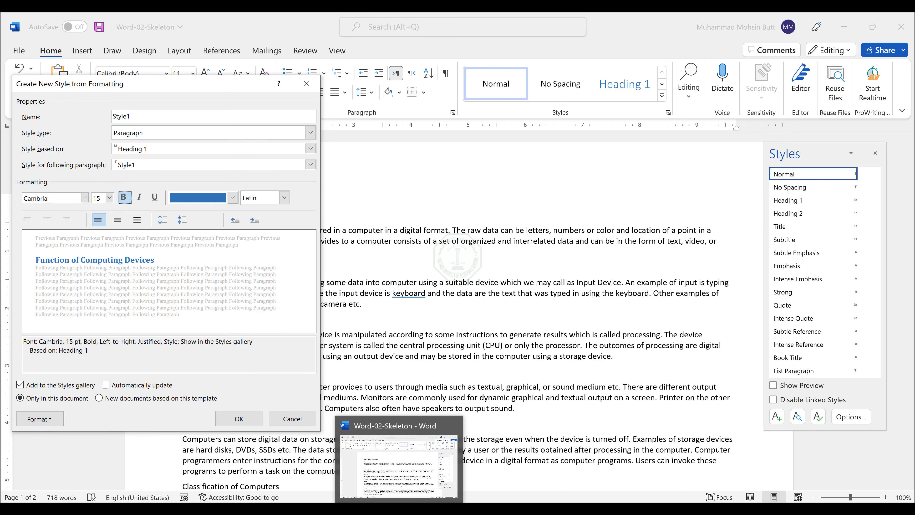
Step: Set the style's font colour to Purple and centre its alignment
{"action": "mouse_move", "coordinate": [487, 508]}
{"action": "left_click", "coordinate": [421, 465]}
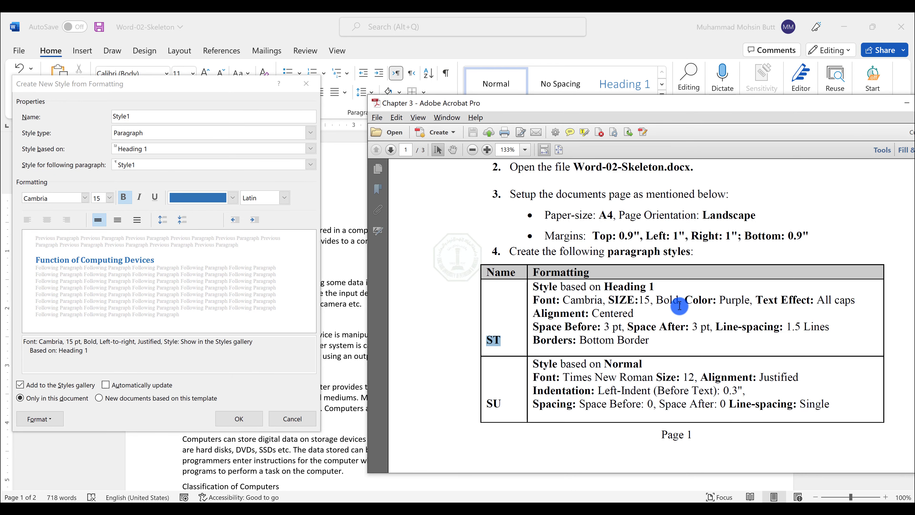
{"action": "left_click_drag", "start_coordinate": [689, 298], "coordinate": [838, 291]}
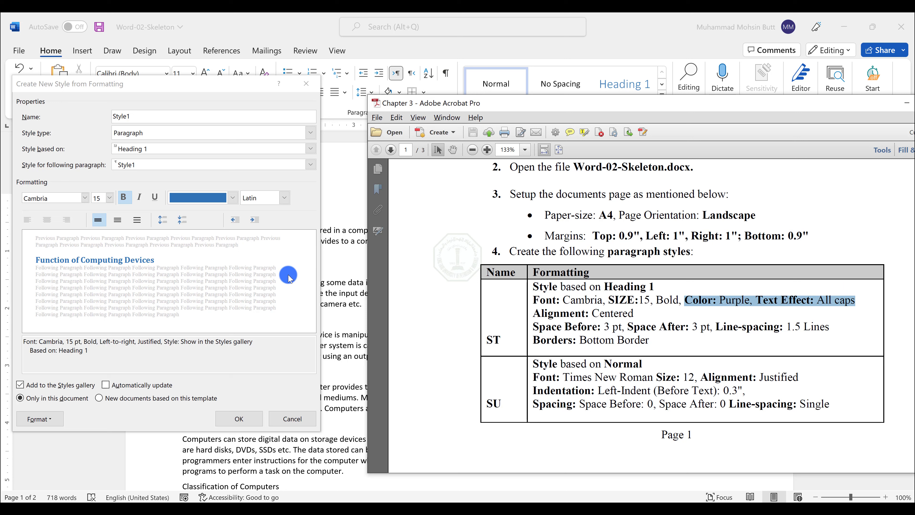
{"action": "left_click", "coordinate": [48, 225]}
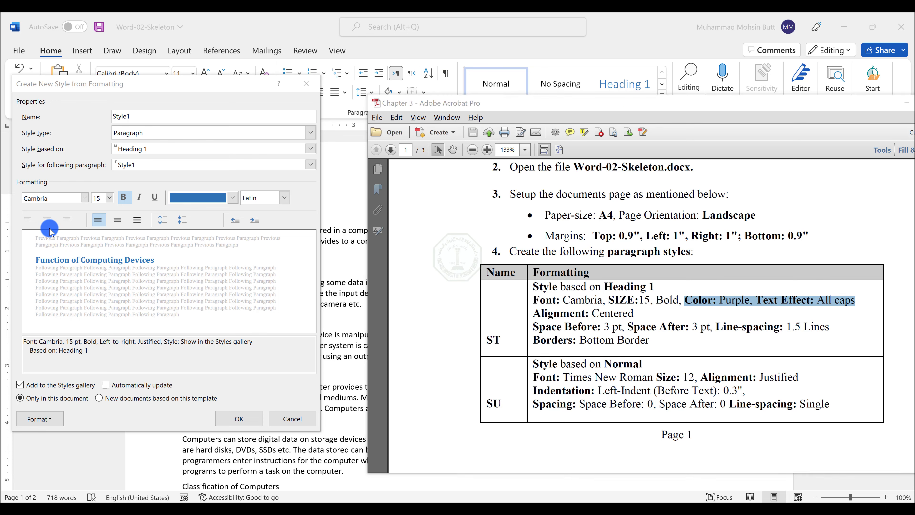
{"action": "left_click", "coordinate": [198, 197]}
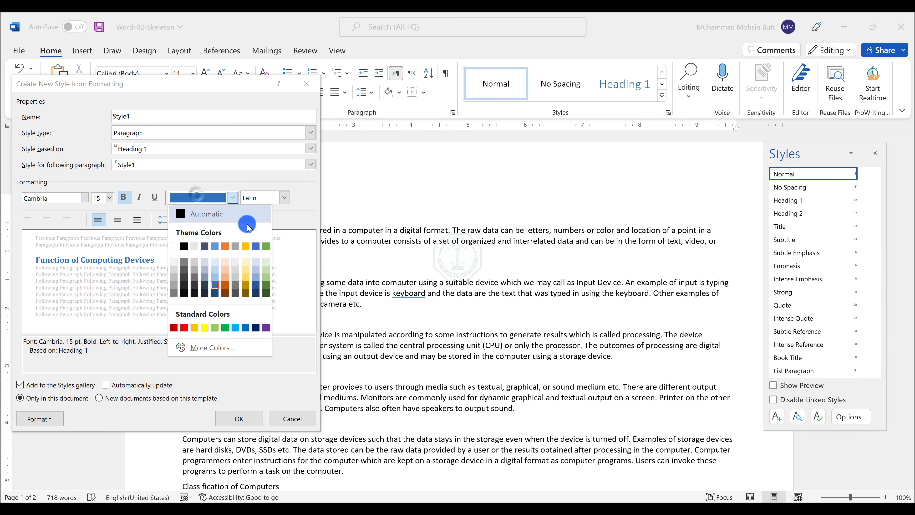
{"action": "left_click", "coordinate": [266, 327]}
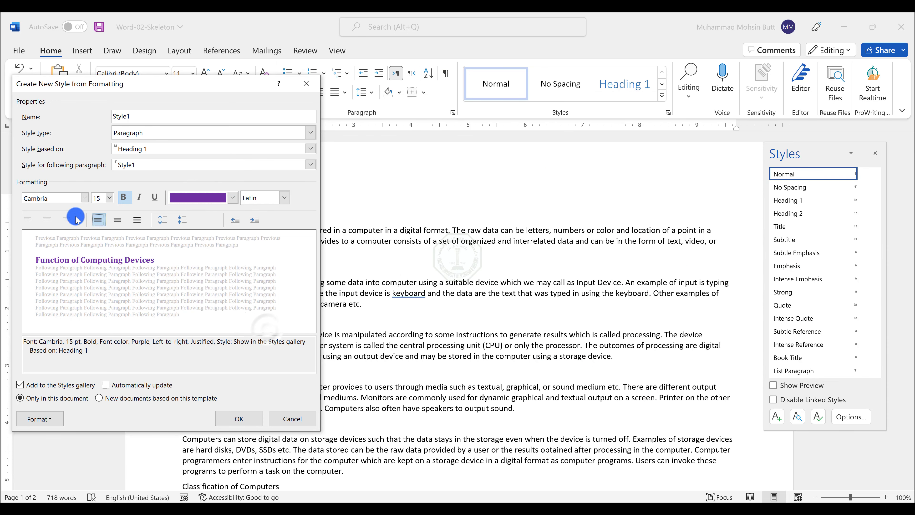
{"action": "left_click", "coordinate": [46, 223]}
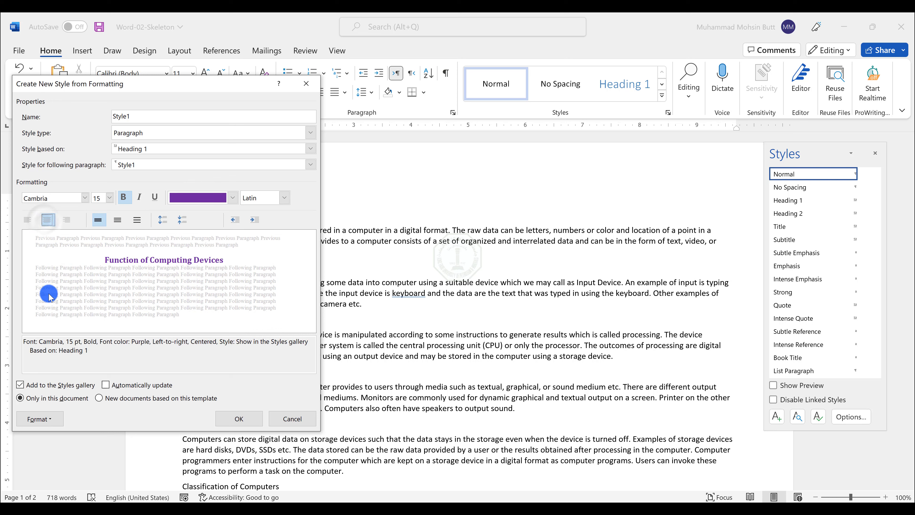
Step: Turn on the All caps font effect for the new style
{"action": "left_click", "coordinate": [39, 419]}
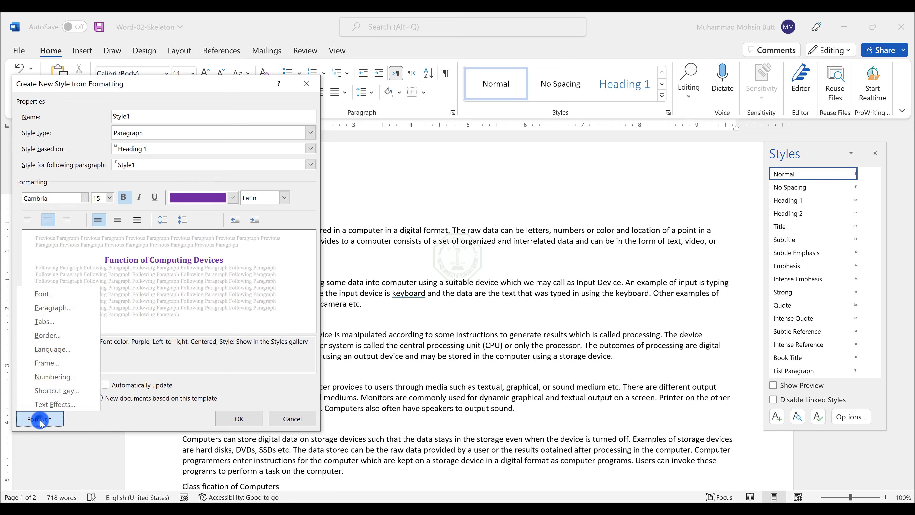
{"action": "left_click", "coordinate": [54, 294]}
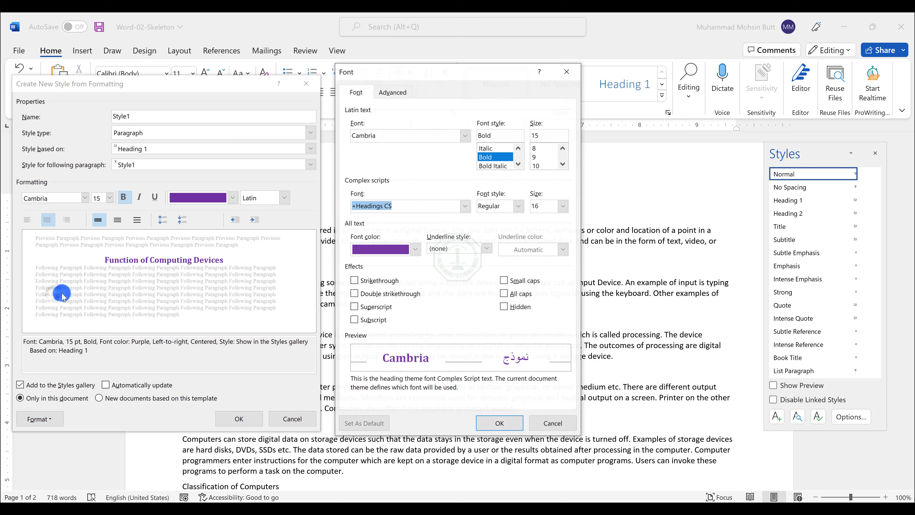
{"action": "left_click", "coordinate": [511, 294]}
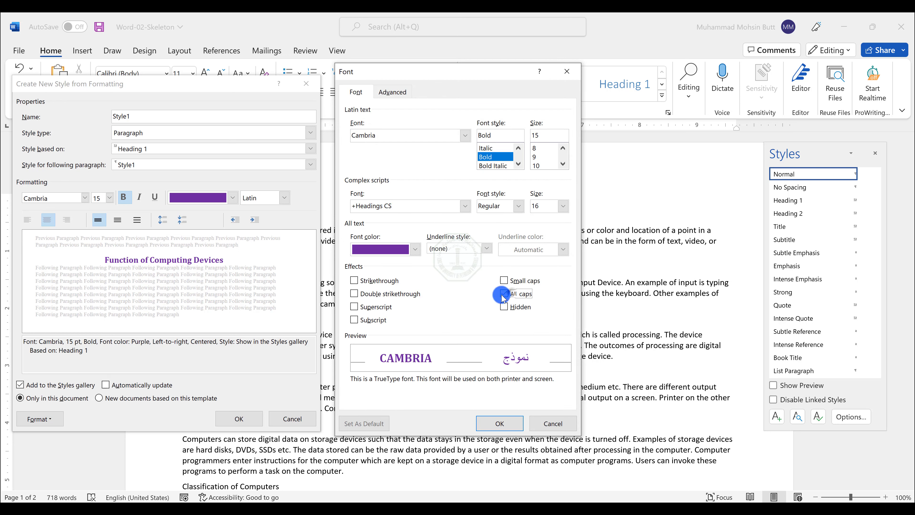
{"action": "left_click", "coordinate": [500, 426]}
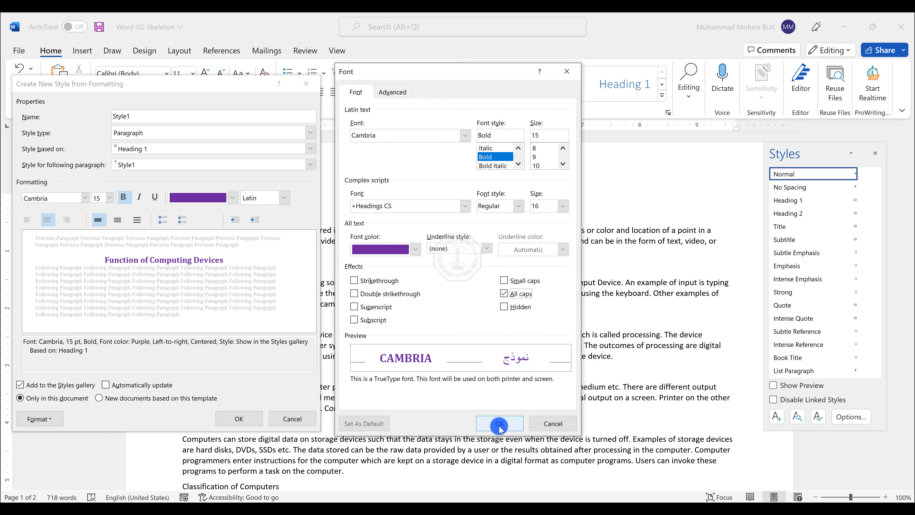
Step: Set the style's paragraph spacing to 3 pt before, 3 pt after, and 1.5 lines line spacing
{"action": "key", "text": "alt+Tab"}
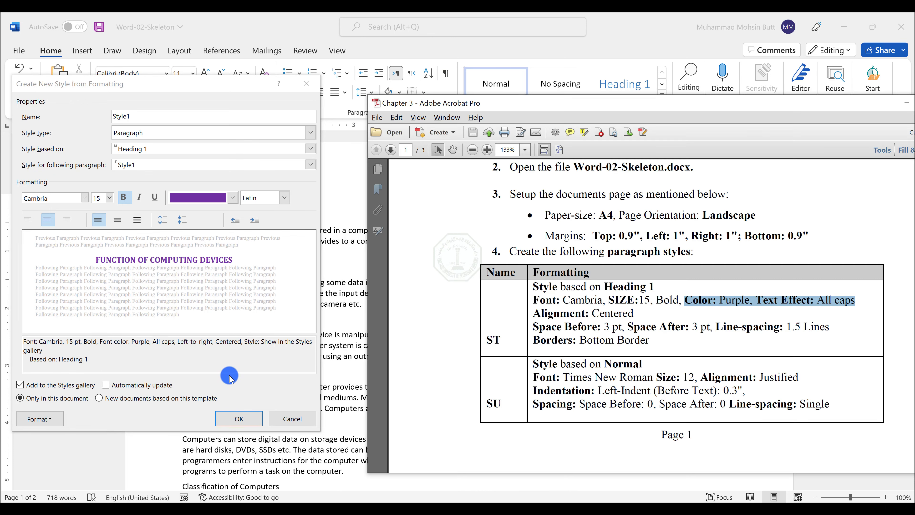
{"action": "left_click", "coordinate": [581, 326]}
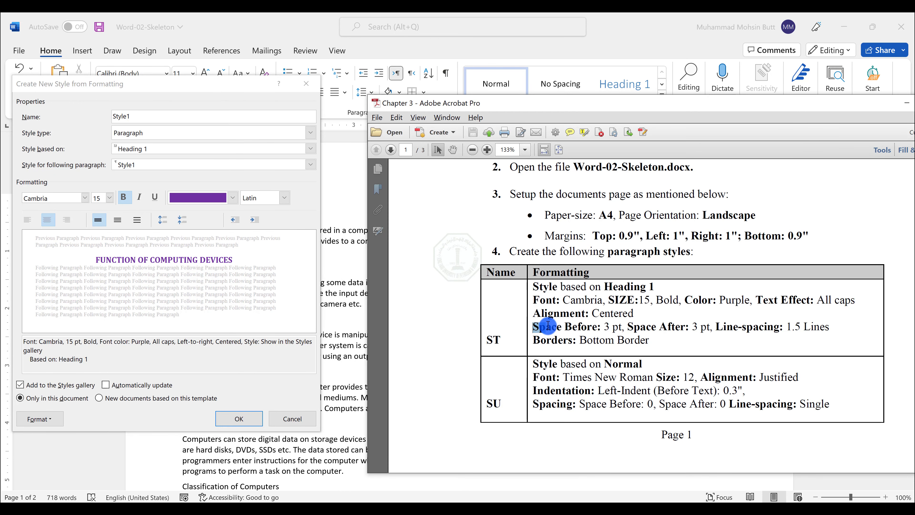
{"action": "left_click_drag", "start_coordinate": [585, 324], "coordinate": [808, 335]}
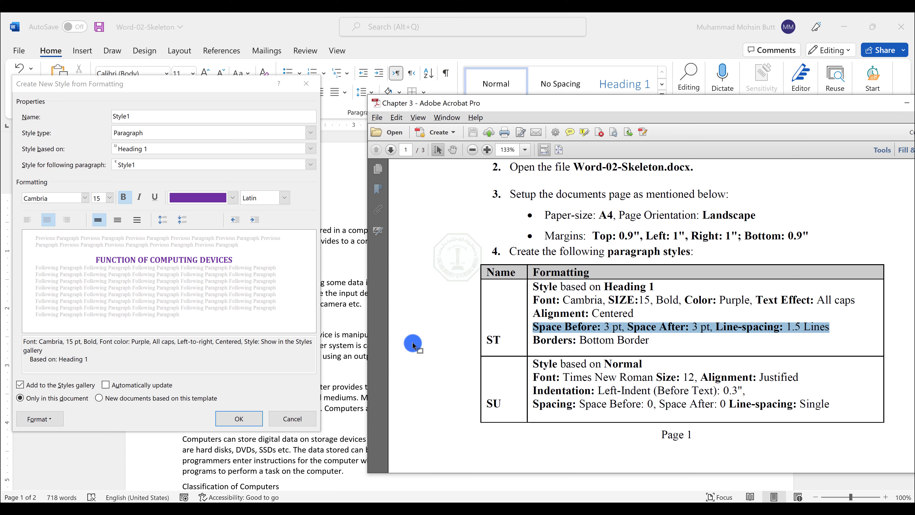
{"action": "left_click", "coordinate": [45, 420]}
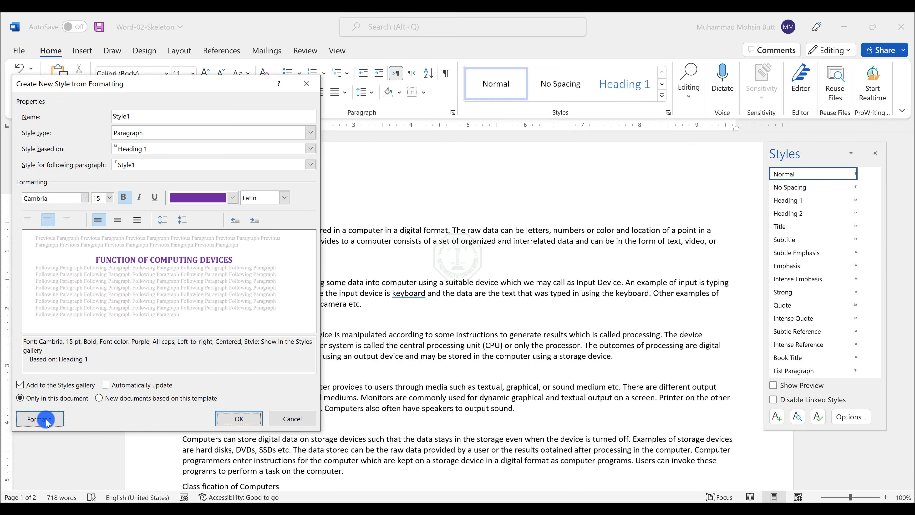
{"action": "left_click", "coordinate": [46, 421]}
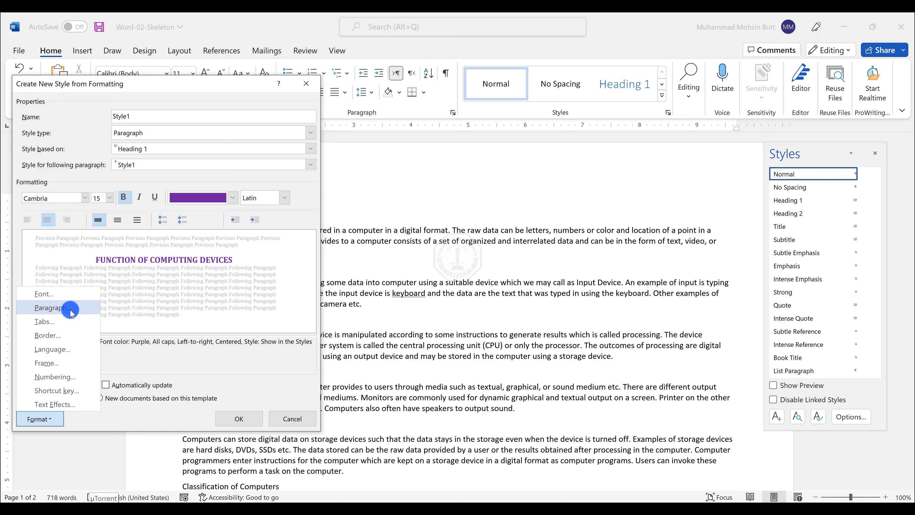
{"action": "left_click", "coordinate": [50, 307]}
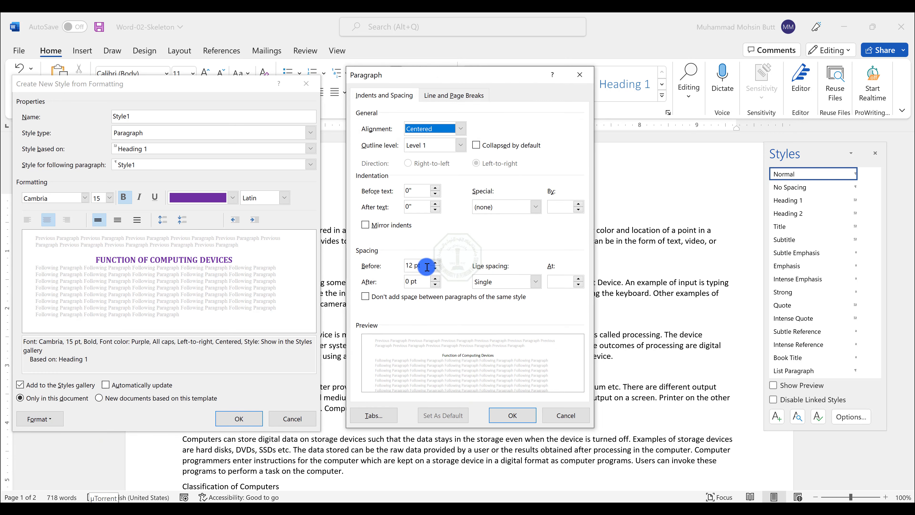
{"action": "left_click_drag", "start_coordinate": [416, 266], "coordinate": [406, 266]}
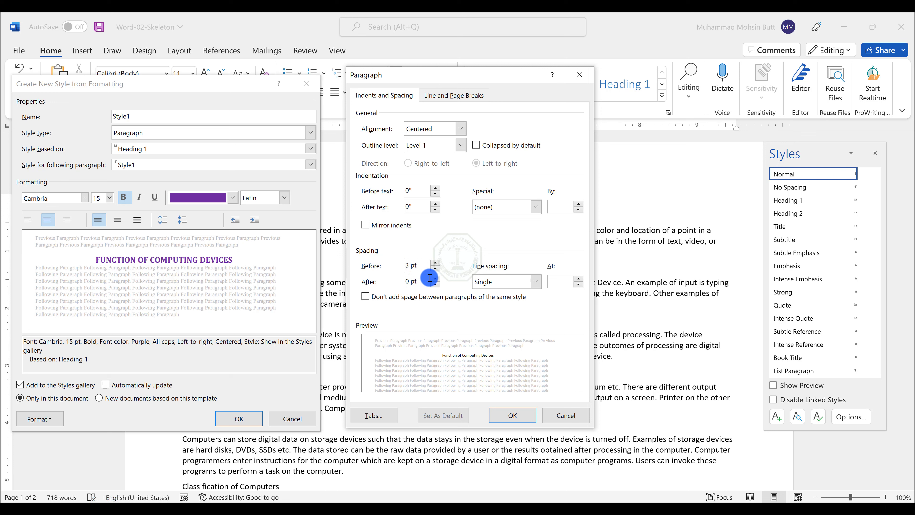
{"action": "left_click", "coordinate": [412, 283]}
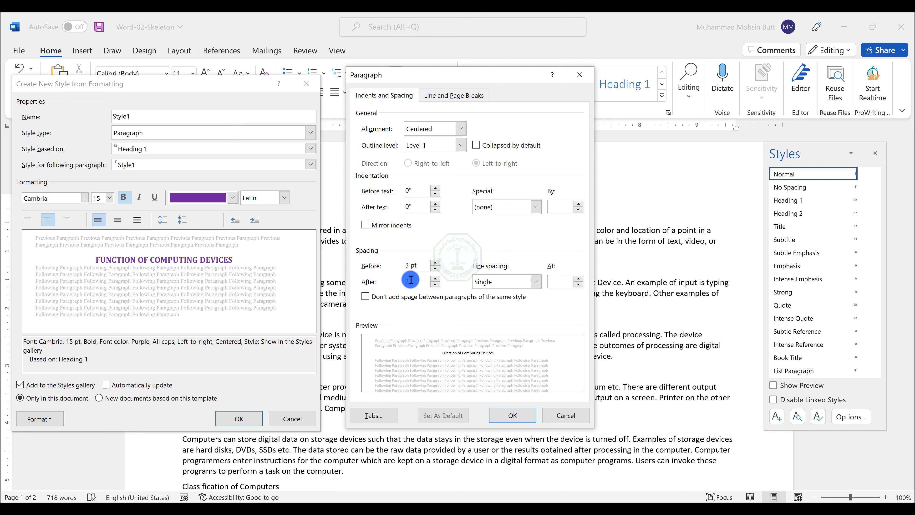
{"action": "left_click", "coordinate": [497, 281]}
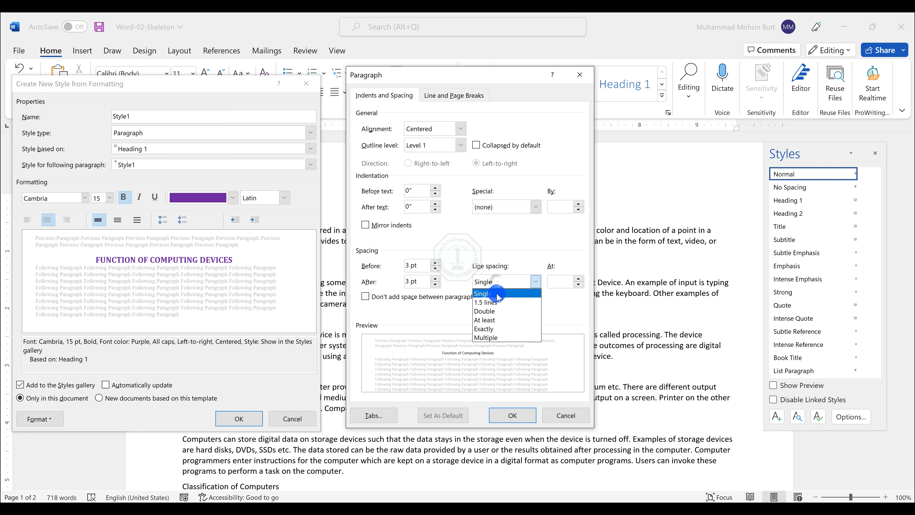
{"action": "left_click", "coordinate": [496, 293]}
{"action": "left_click", "coordinate": [513, 414]}
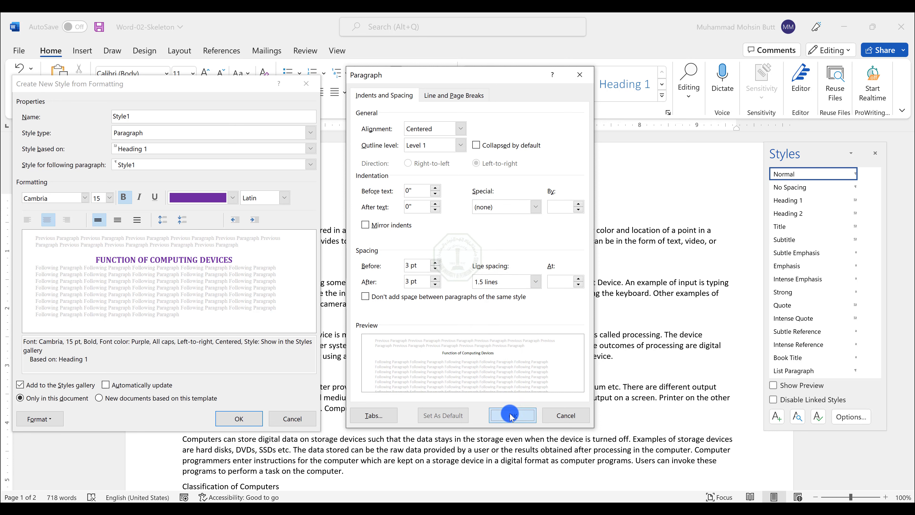
Step: Add a bottom border to the new style's paragraphs
{"action": "left_click", "coordinate": [39, 419]}
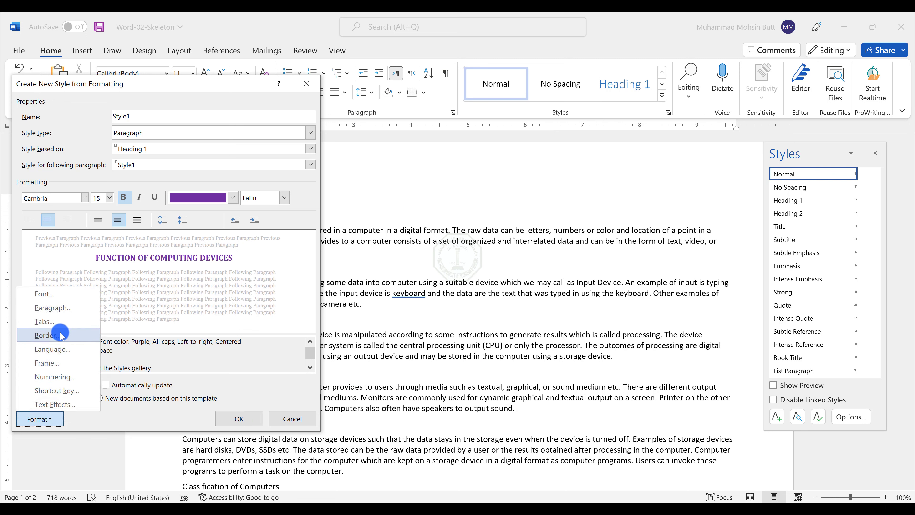
{"action": "left_click", "coordinate": [47, 335]}
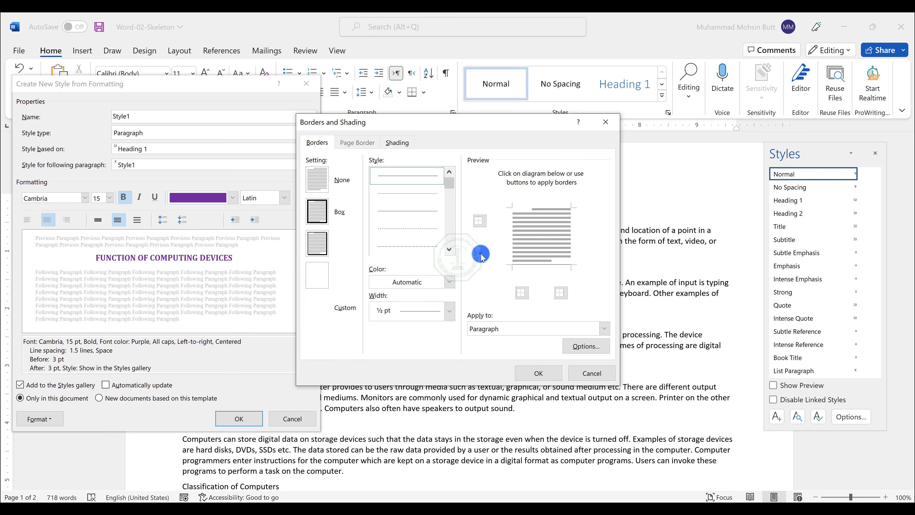
{"action": "left_click", "coordinate": [481, 254]}
{"action": "left_click", "coordinate": [538, 372]}
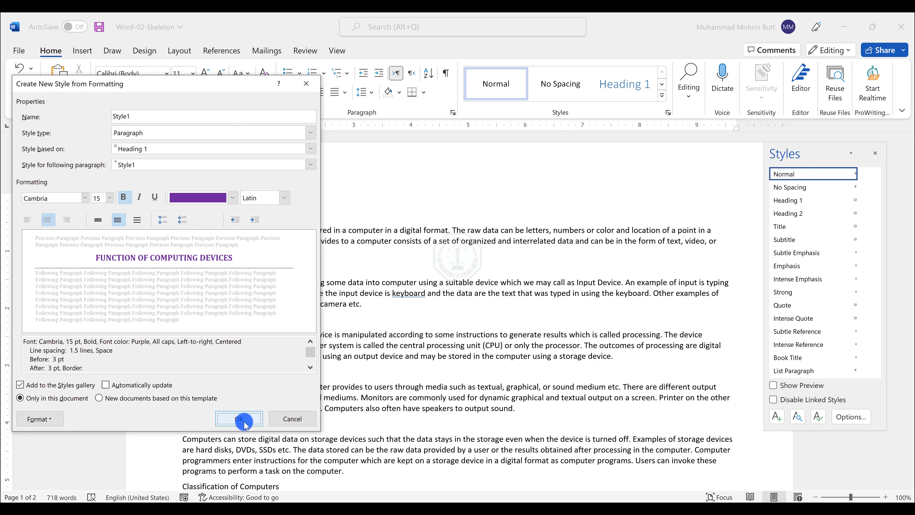
Step: Name the new style ST and create it
{"action": "left_click", "coordinate": [137, 119]}
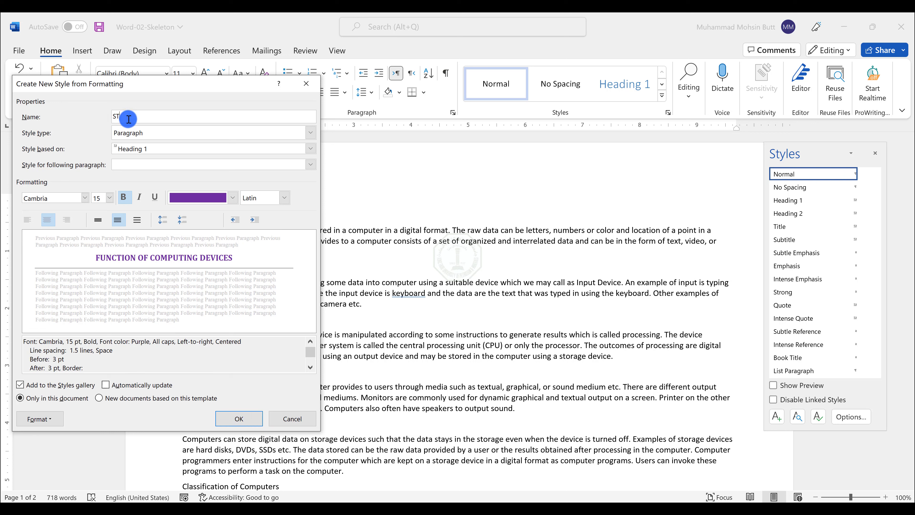
{"action": "left_click", "coordinate": [239, 419]}
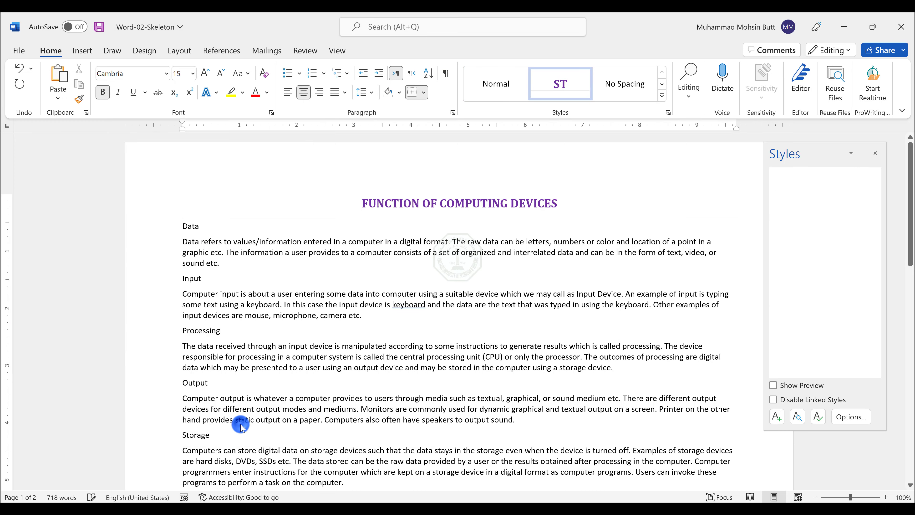
Step: Create another new paragraph style named SU based on Normal
{"action": "key", "text": "alt+Tab"}
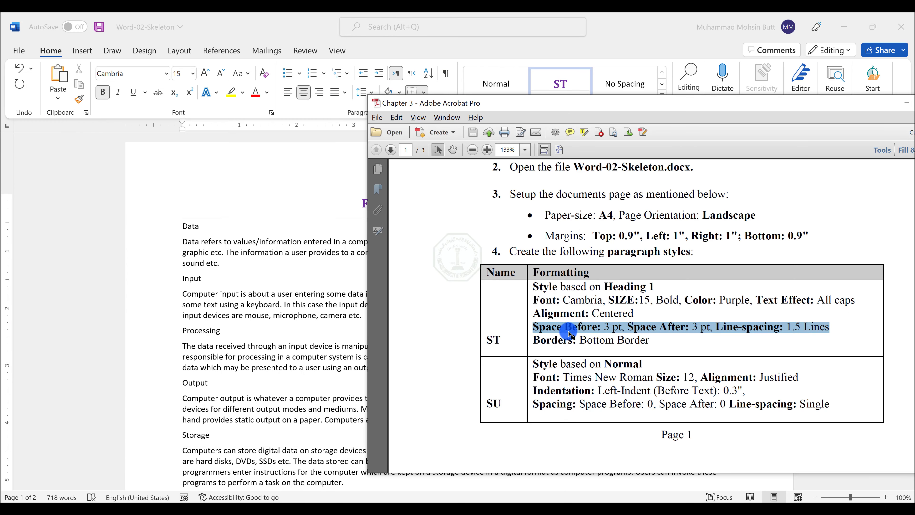
{"action": "left_click", "coordinate": [500, 354]}
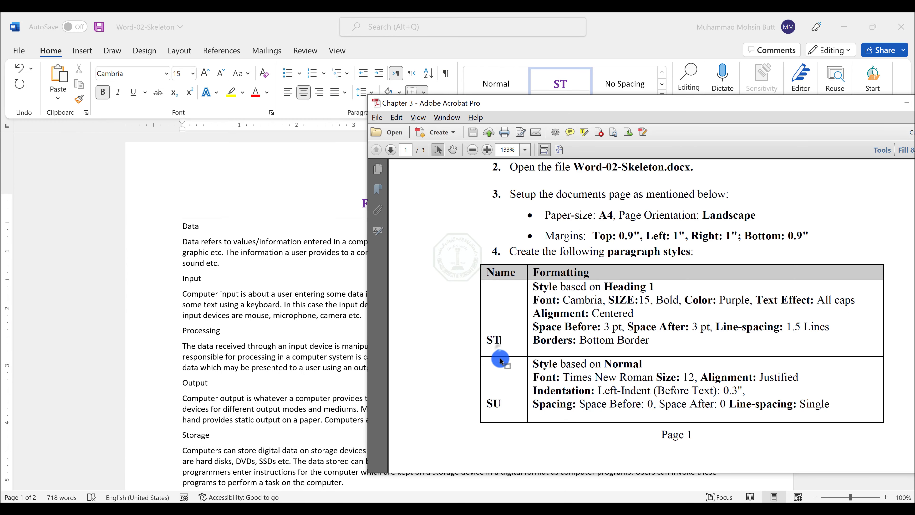
{"action": "double_click", "coordinate": [495, 403]}
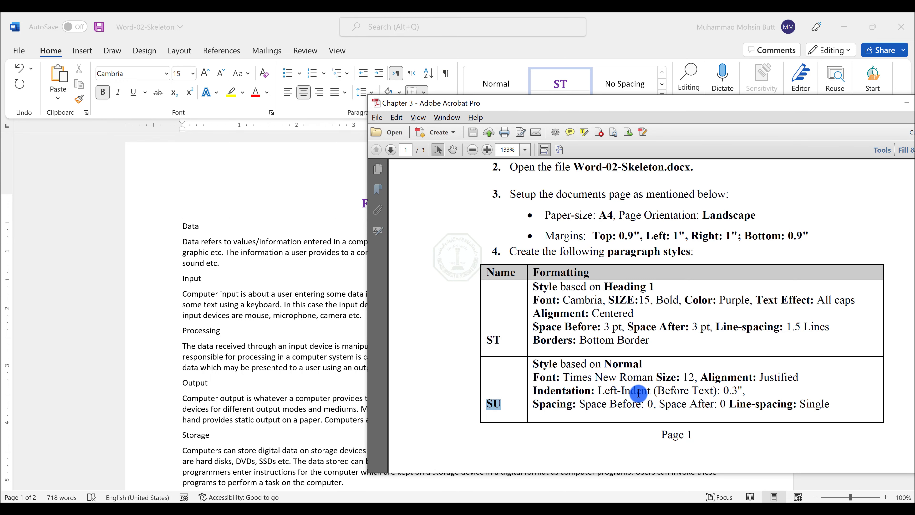
{"action": "left_click", "coordinate": [363, 403]}
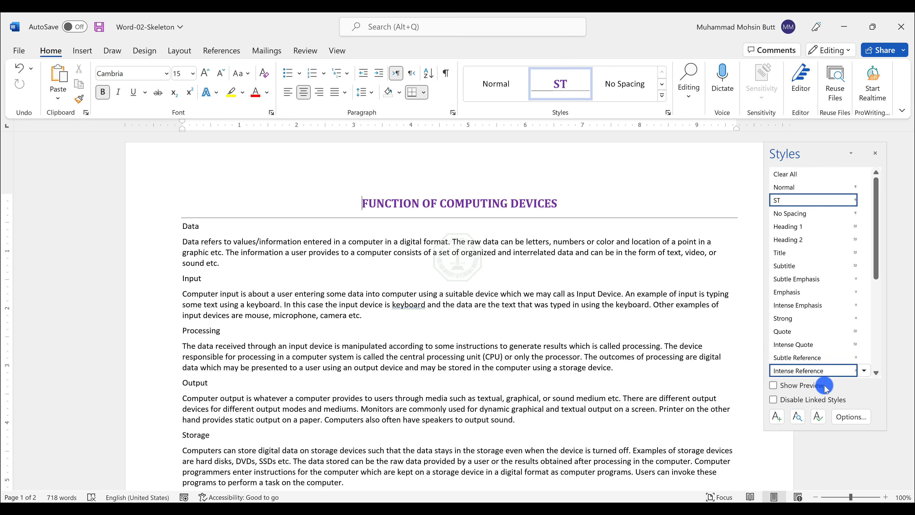
{"action": "left_click", "coordinate": [779, 416]}
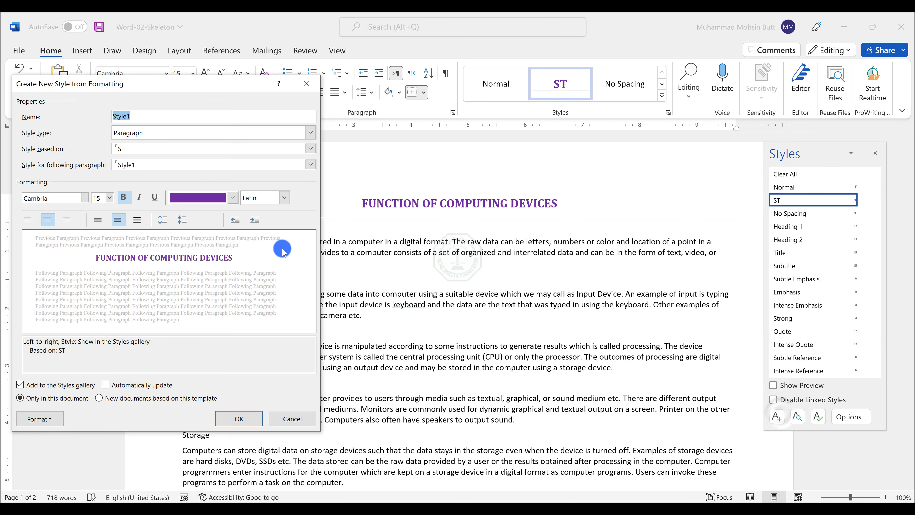
{"action": "type", "text": "SU"}
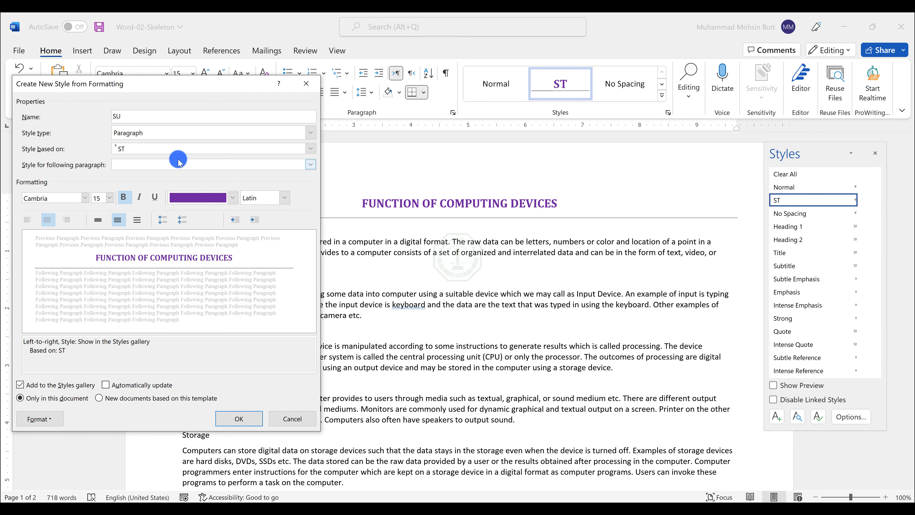
{"action": "left_click", "coordinate": [173, 148]}
{"action": "left_click", "coordinate": [159, 167]}
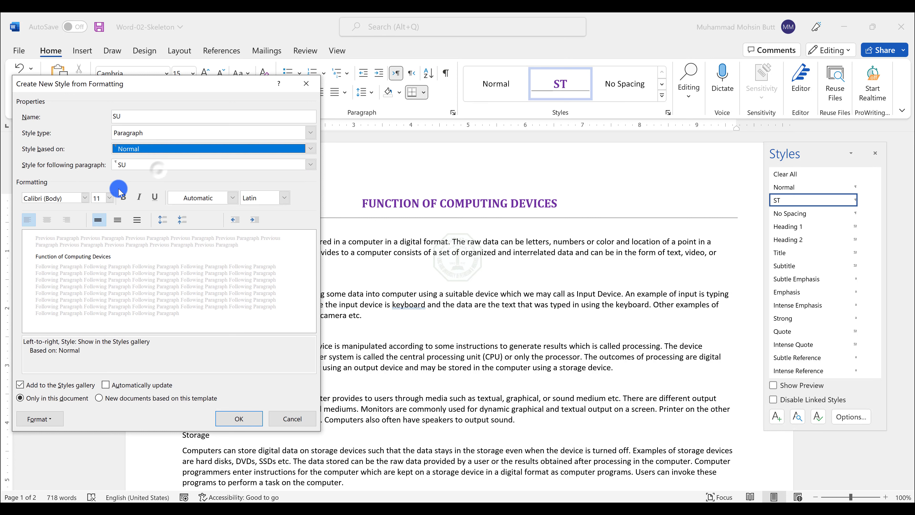
Step: Set the SU style's font to Times New Roman, size 12
{"action": "left_click", "coordinate": [63, 197]}
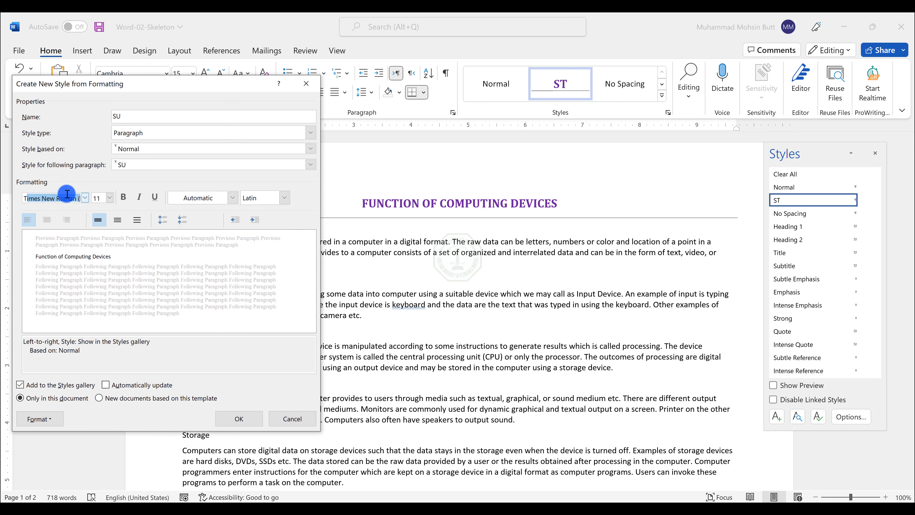
{"action": "type", "text": "Tim"}
{"action": "key", "text": "Return"}
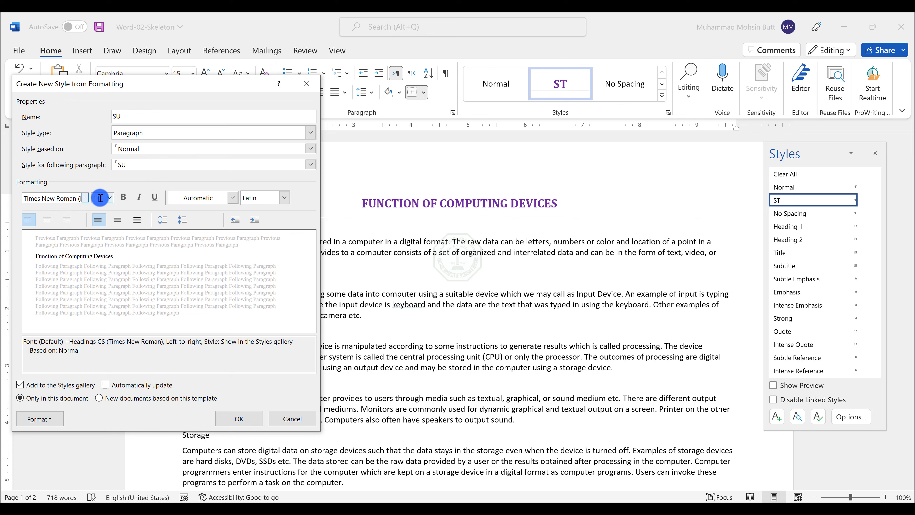
{"action": "type", "text": "12"}
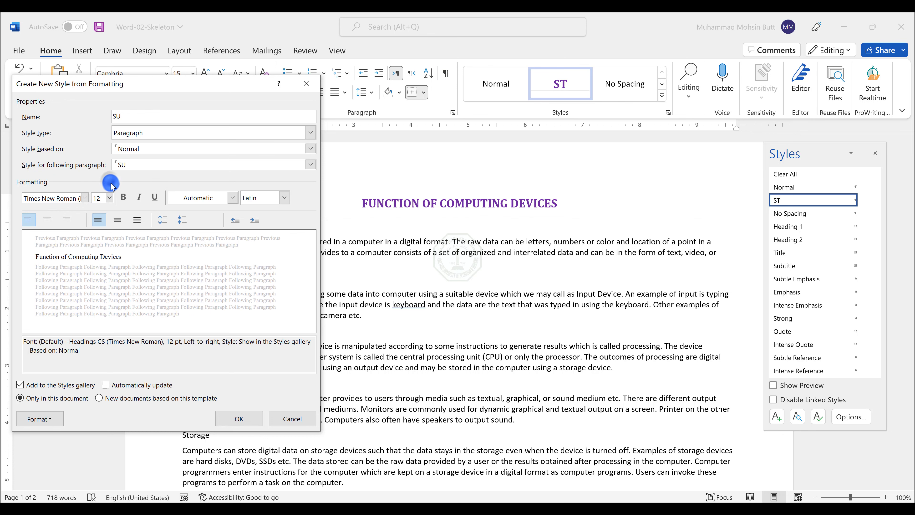
Step: Set the SU style's paragraph alignment to Justified
{"action": "key", "text": "alt+Tab"}
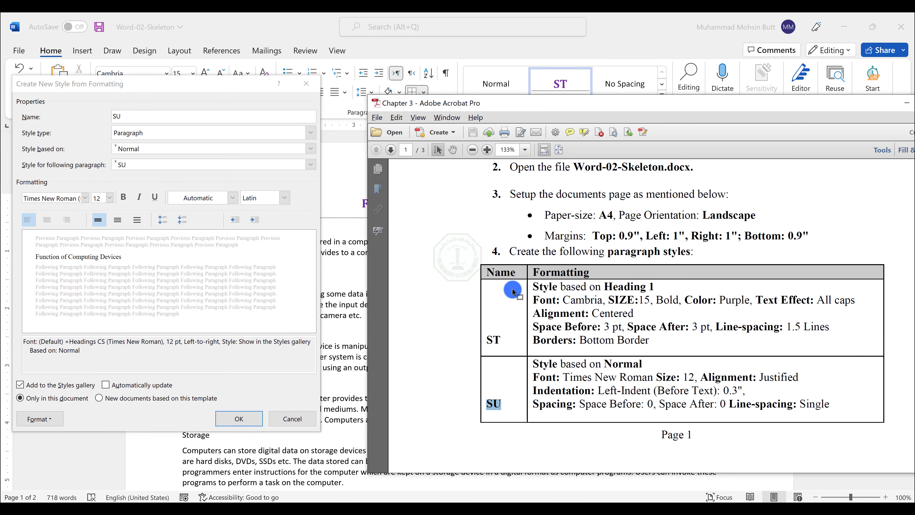
{"action": "left_click", "coordinate": [708, 381]}
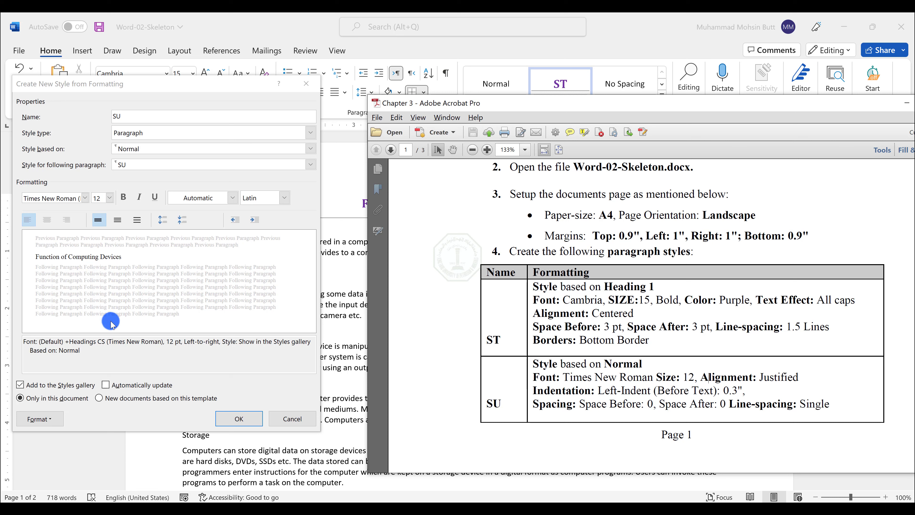
{"action": "left_click", "coordinate": [35, 421]}
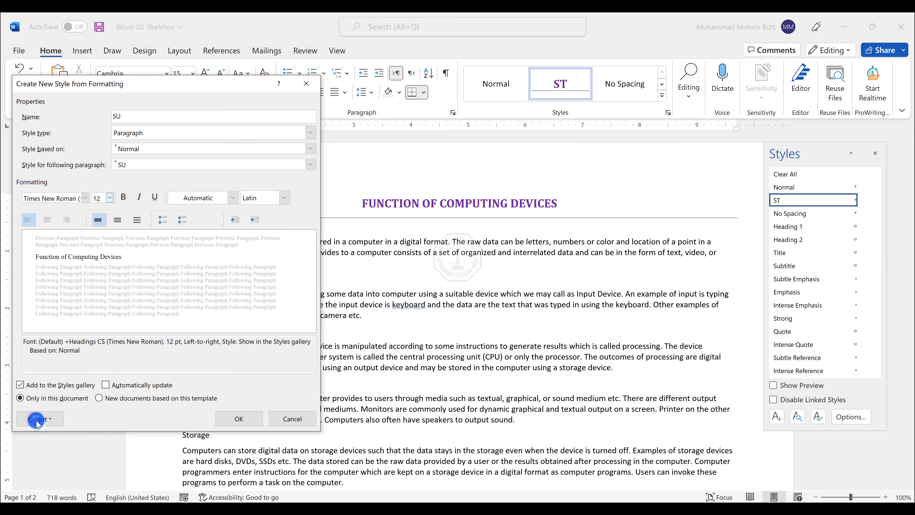
{"action": "left_click", "coordinate": [73, 307]}
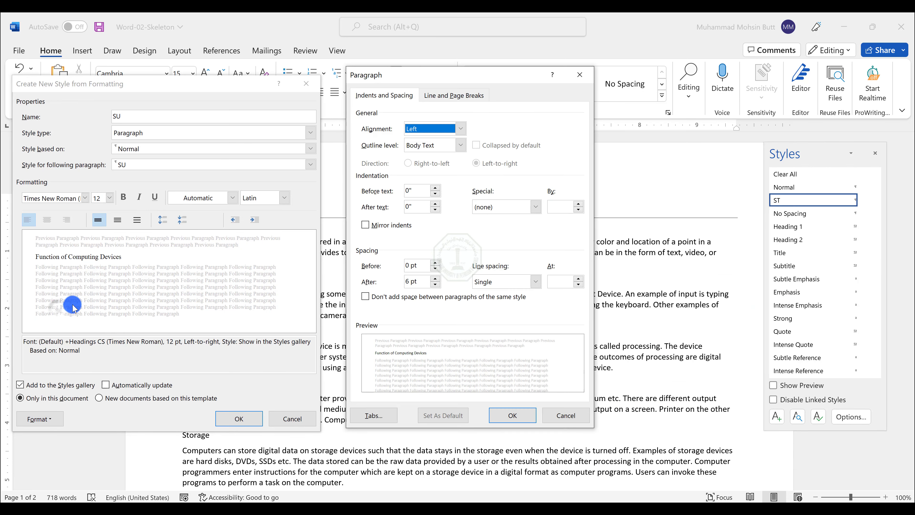
{"action": "left_click_drag", "start_coordinate": [455, 77], "coordinate": [188, 87]}
{"action": "left_click", "coordinate": [164, 139]}
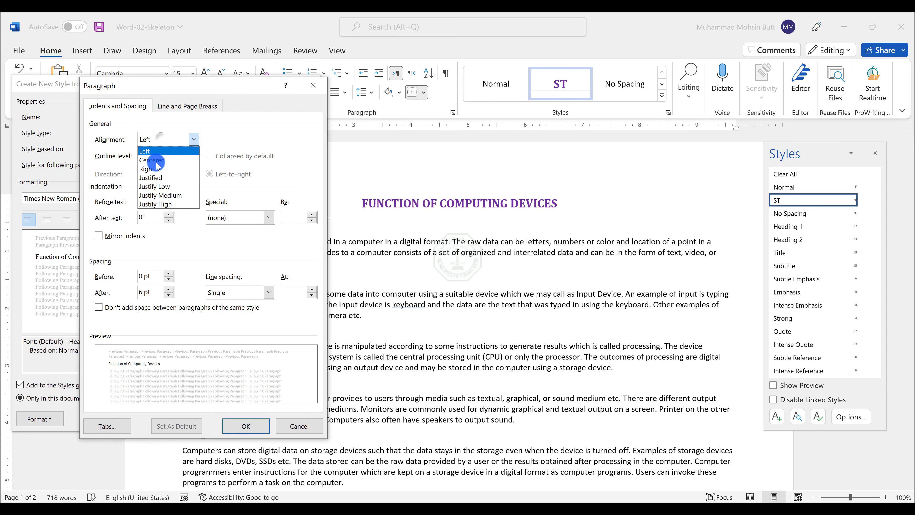
{"action": "left_click", "coordinate": [151, 178]}
Step: Give the SU style a 0.3" left indent and 0 pt spacing after, and confirm the paragraph settings
{"action": "key", "text": "alt+Tab"}
{"action": "left_click", "coordinate": [491, 279]}
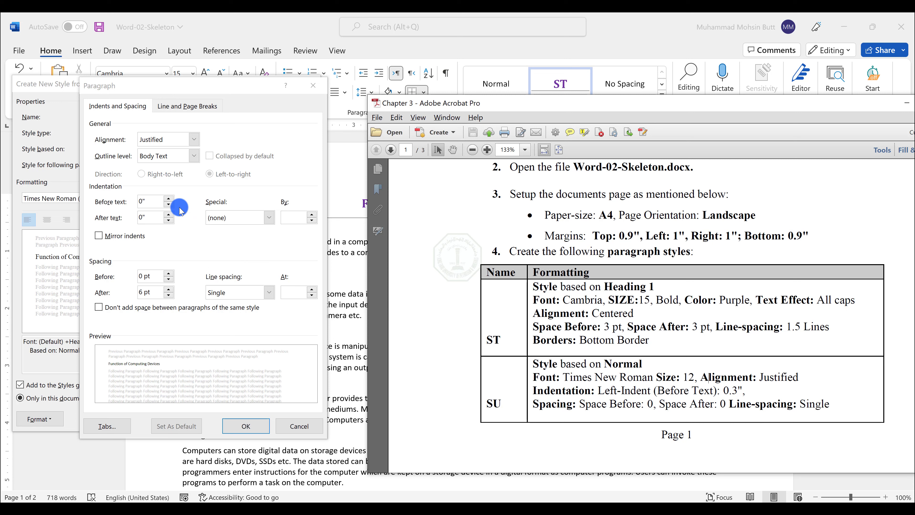
{"action": "left_click", "coordinate": [168, 198]}
{"action": "left_click", "coordinate": [168, 198]}
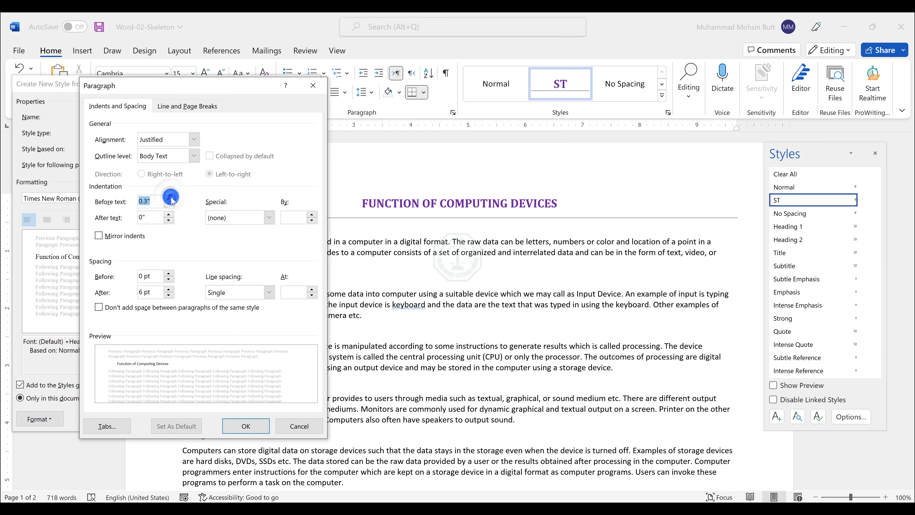
{"action": "left_click", "coordinate": [168, 296]}
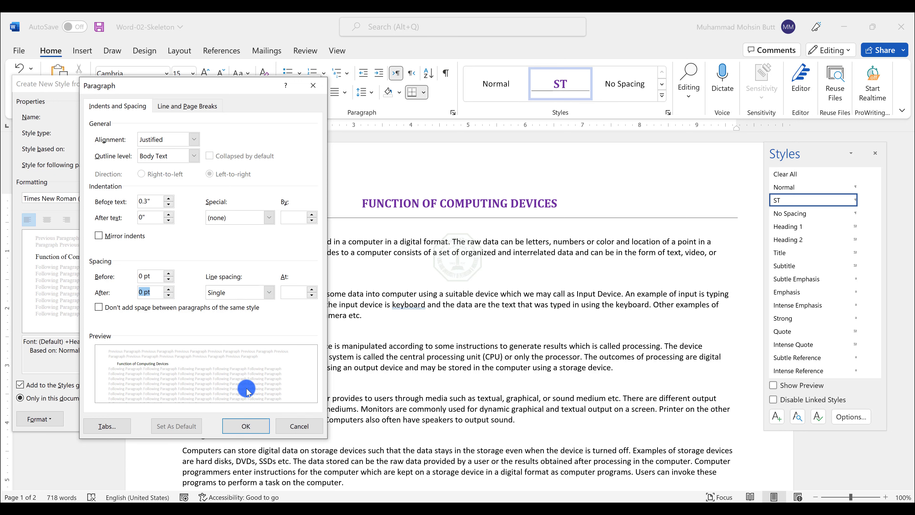
{"action": "left_click", "coordinate": [242, 425]}
Step: Save the new SU style
{"action": "key", "text": "alt+Tab"}
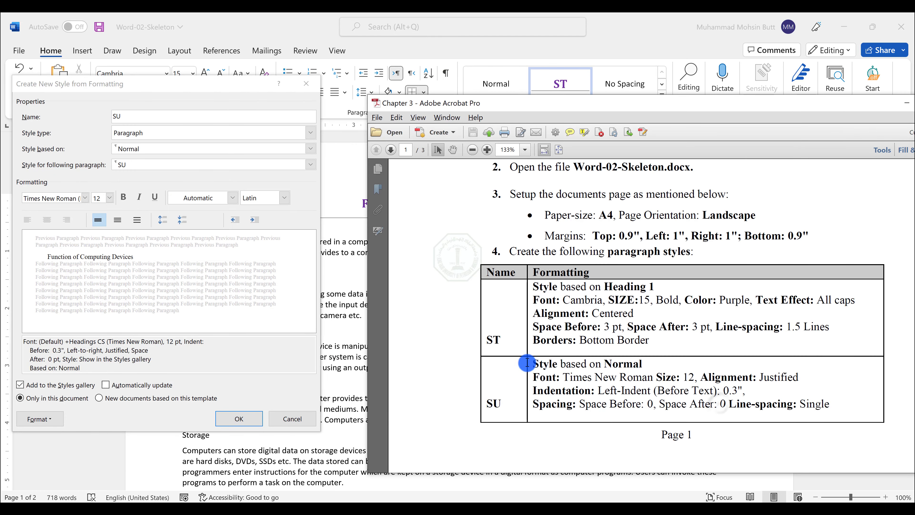
{"action": "left_click", "coordinate": [70, 164]}
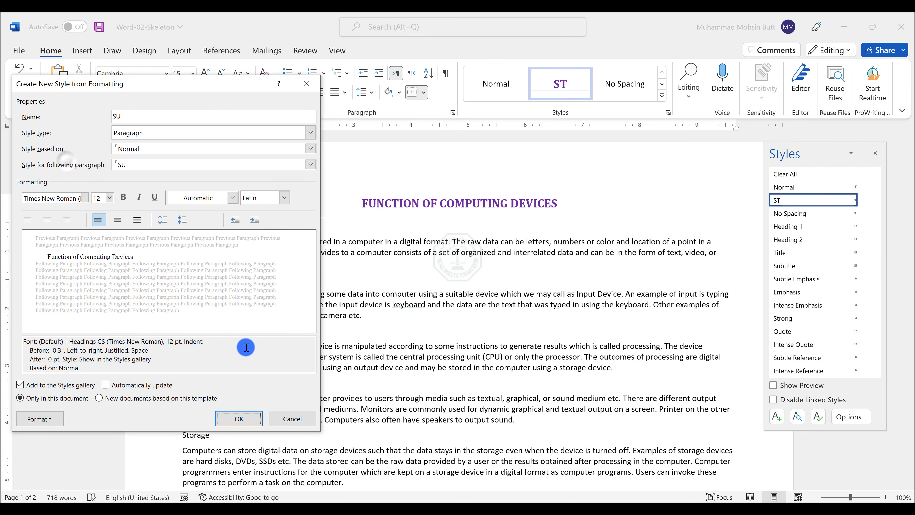
{"action": "key", "text": "alt+Tab"}
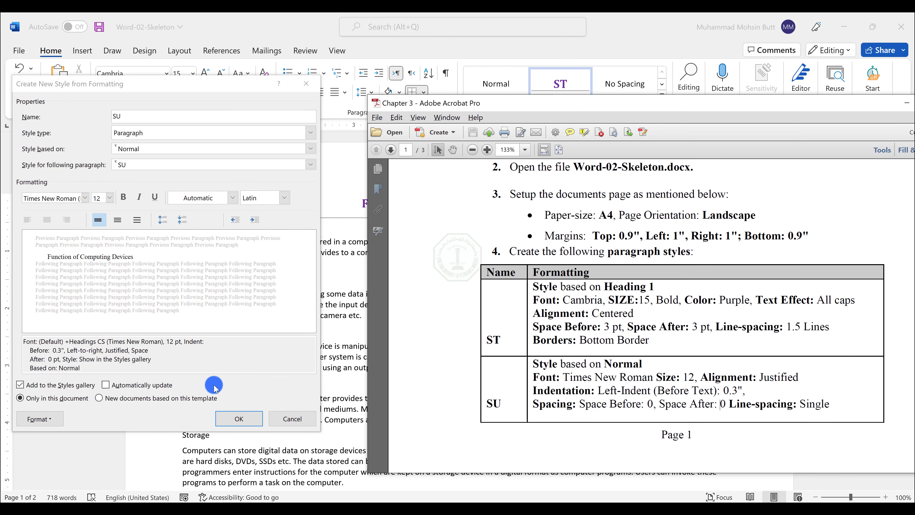
{"action": "left_click", "coordinate": [171, 416]}
{"action": "left_click", "coordinate": [239, 419]}
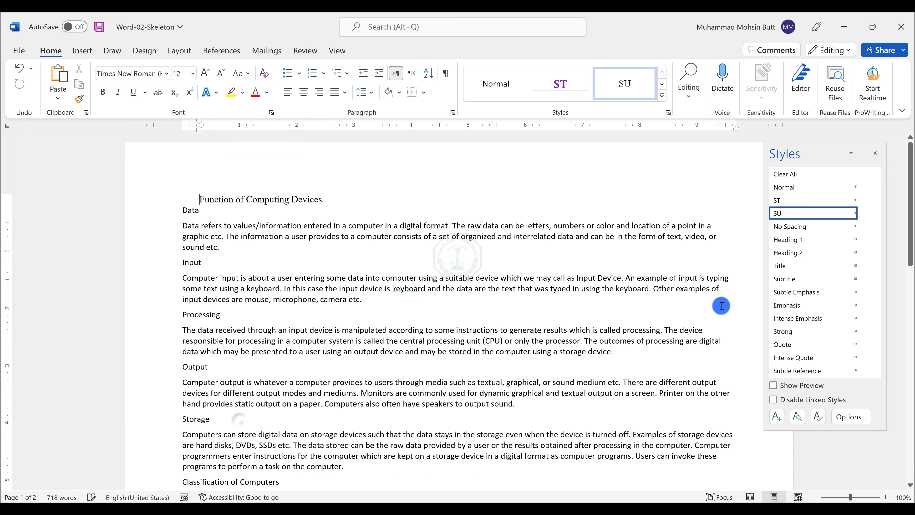
Step: Apply the ST style to the Function of Computing Devices, Classification of Computers and Table of Content headings
{"action": "key", "text": "alt+Tab"}
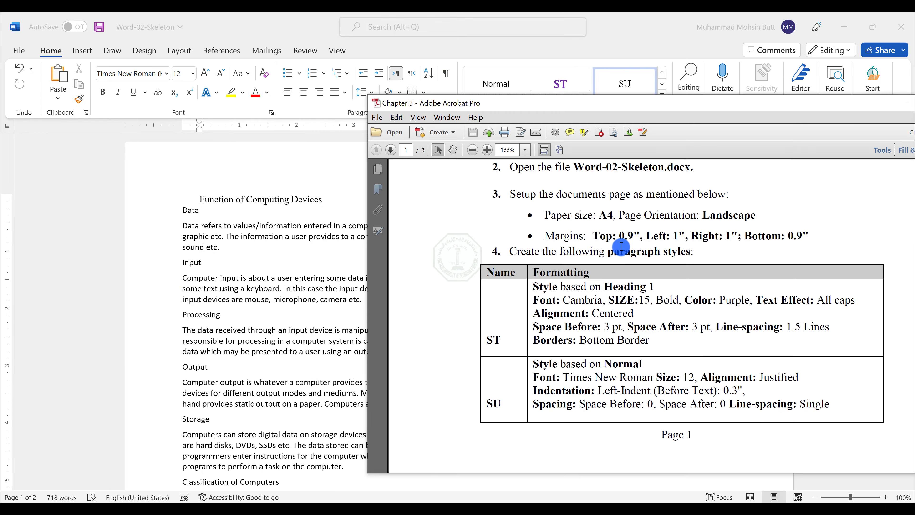
{"action": "scroll", "coordinate": [599, 318], "scroll_direction": "down", "scroll_amount": 8}
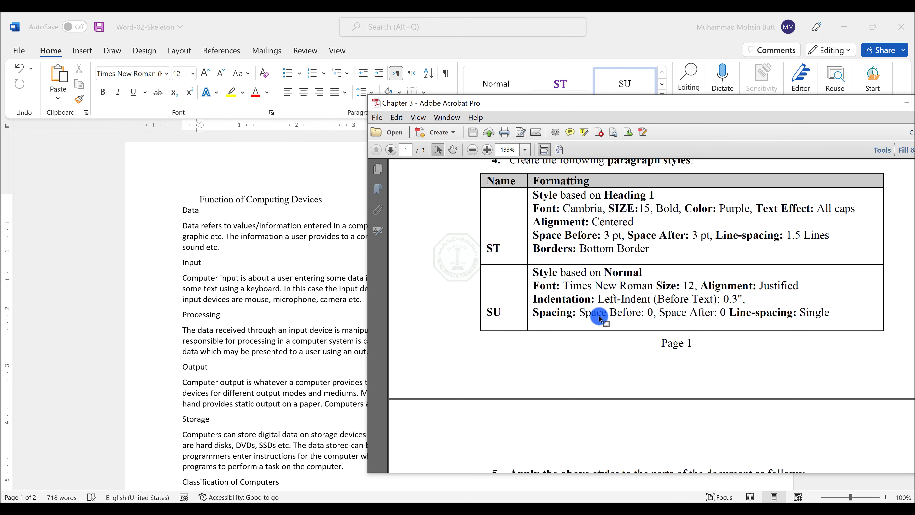
{"action": "scroll", "coordinate": [598, 317], "scroll_direction": "down", "scroll_amount": 3}
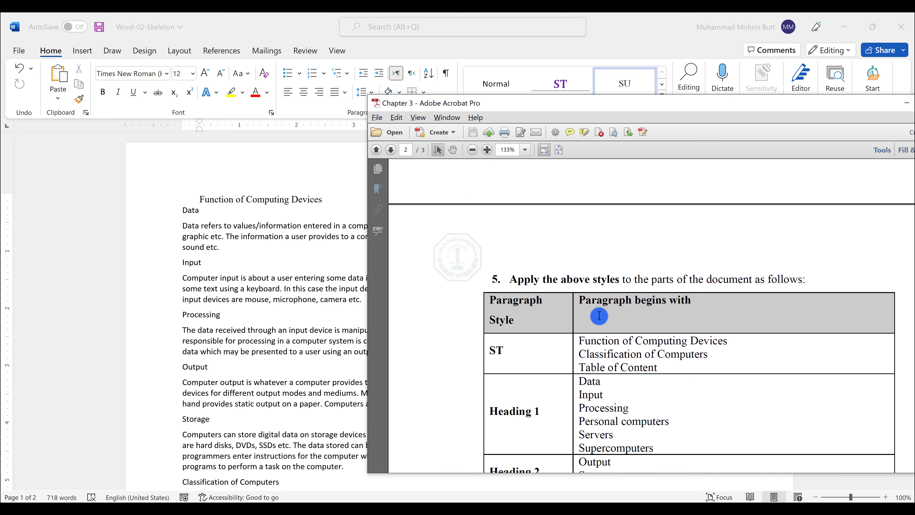
{"action": "scroll", "coordinate": [598, 318], "scroll_direction": "down", "scroll_amount": 2}
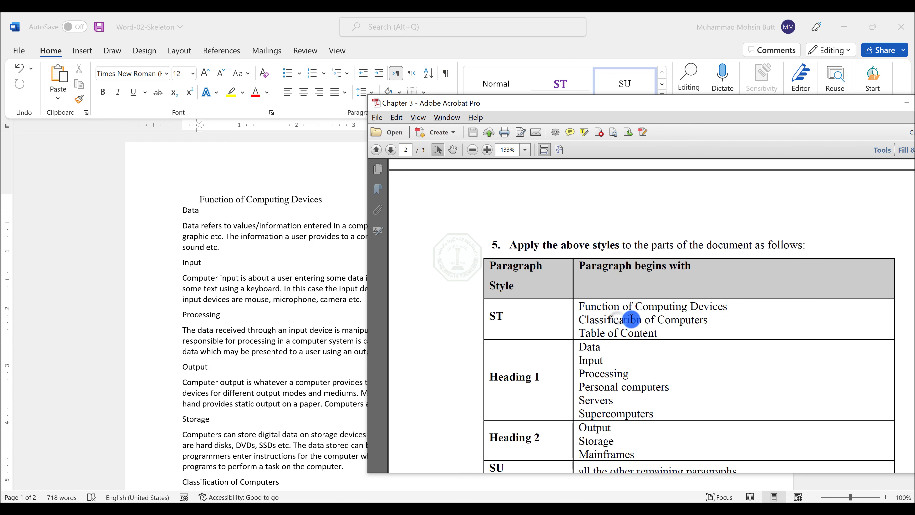
{"action": "left_click", "coordinate": [245, 200]}
{"action": "triple_click", "coordinate": [249, 199]}
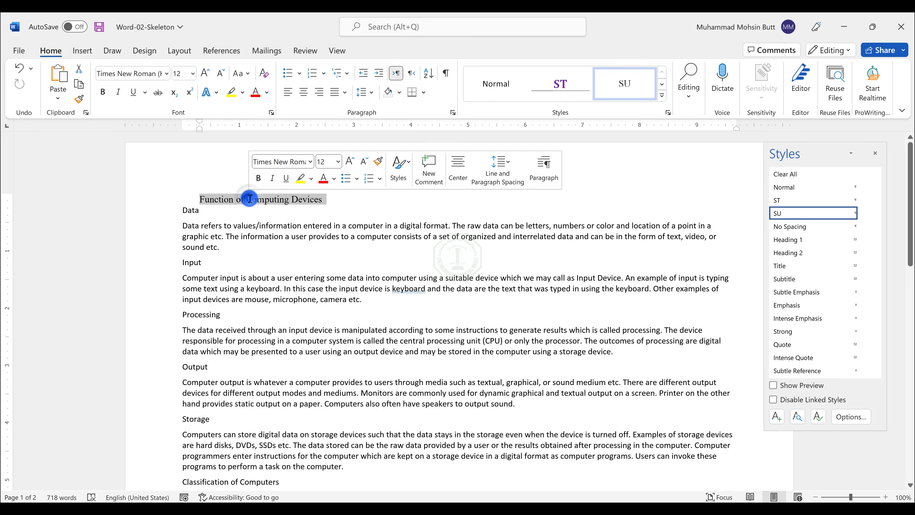
{"action": "key", "text": "alt+Tab"}
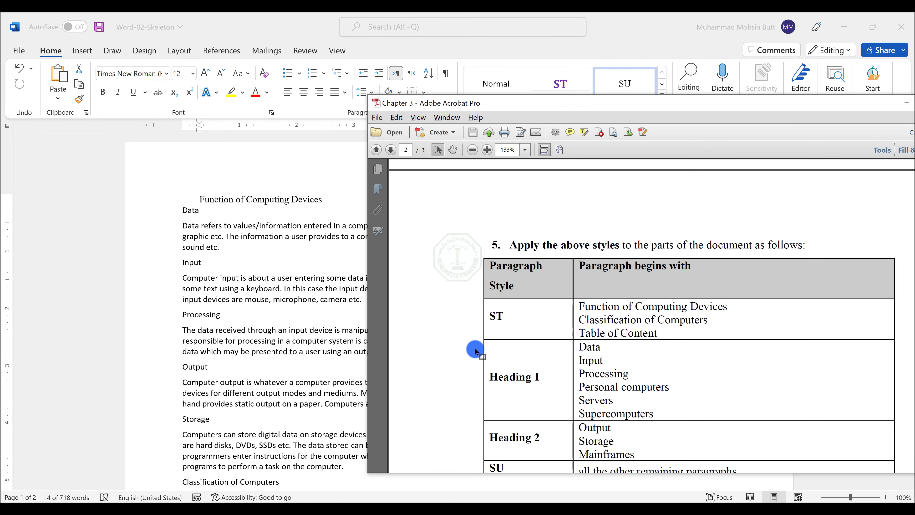
{"action": "left_click", "coordinate": [212, 358]}
{"action": "scroll", "coordinate": [256, 378], "scroll_direction": "down", "scroll_amount": 3}
{"action": "scroll", "coordinate": [252, 361], "scroll_direction": "down", "scroll_amount": 1}
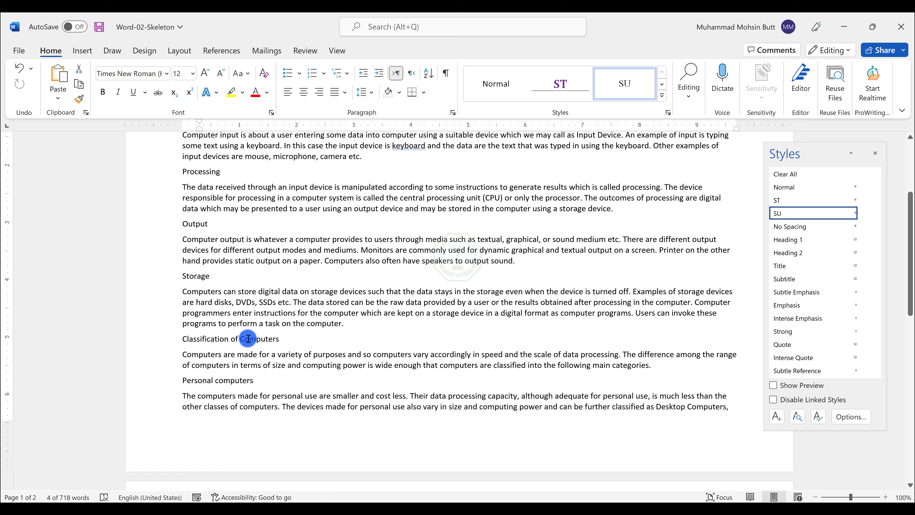
{"action": "left_click", "coordinate": [247, 337], "text": "ctrl"}
{"action": "scroll", "coordinate": [359, 346], "scroll_direction": "down", "scroll_amount": 10}
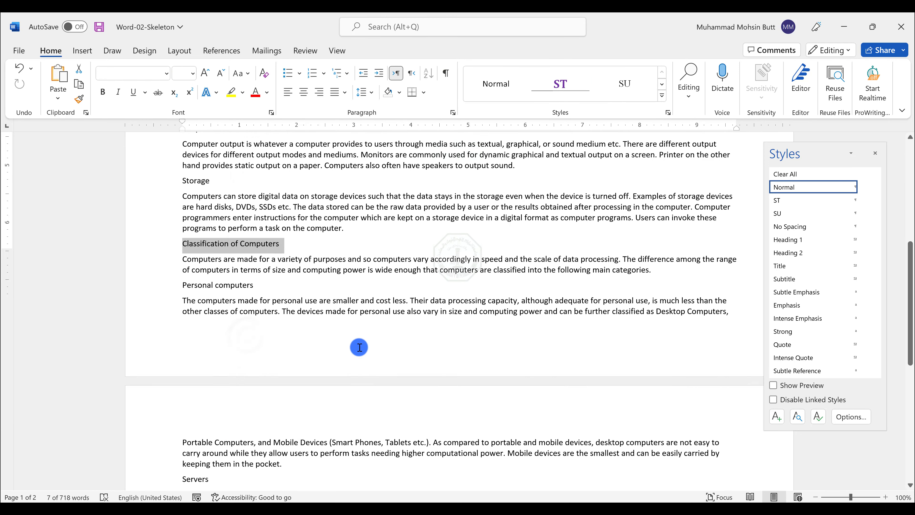
{"action": "scroll", "coordinate": [359, 346], "scroll_direction": "down", "scroll_amount": 3}
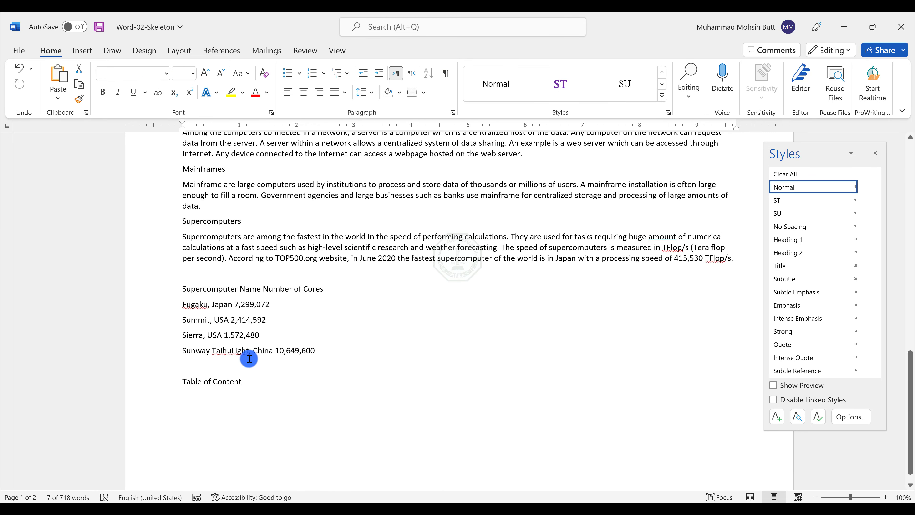
{"action": "left_click", "coordinate": [212, 381], "text": "ctrl"}
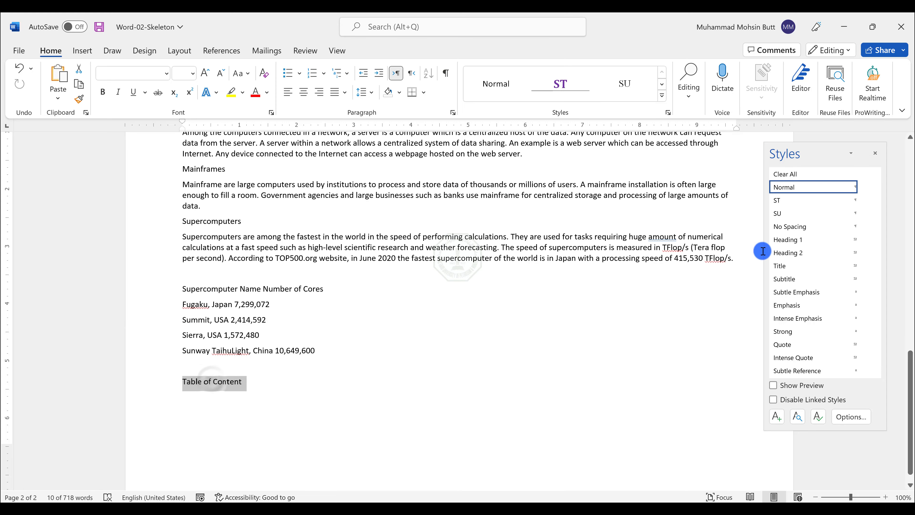
{"action": "left_click", "coordinate": [788, 201]}
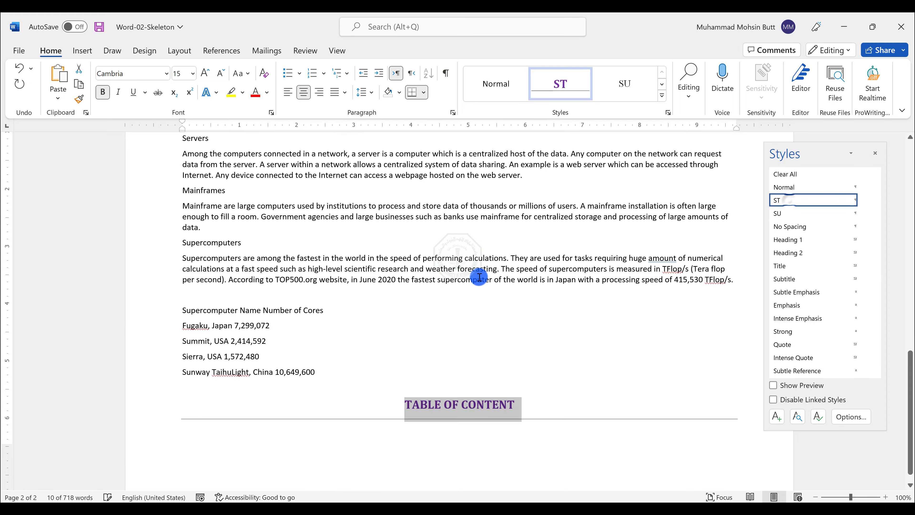
Step: Apply Heading 1 to the Data, Input, Processing, Personal computers, Servers and Supercomputers headings
{"action": "scroll", "coordinate": [268, 331], "scroll_direction": "up", "scroll_amount": 15}
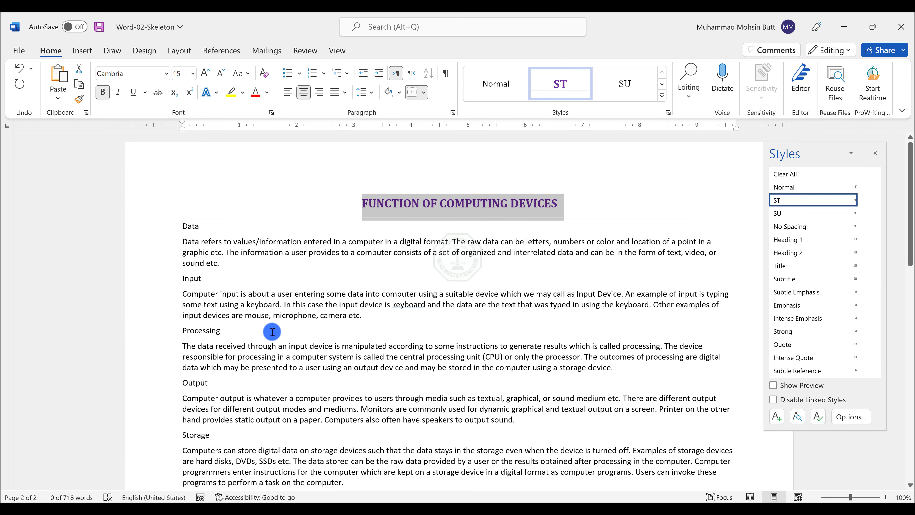
{"action": "key", "text": "alt+Tab"}
{"action": "left_click", "coordinate": [587, 345]}
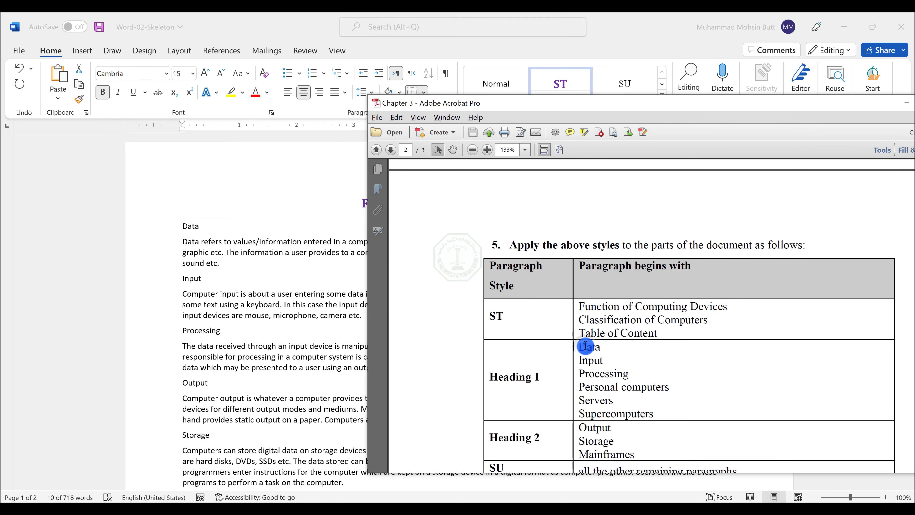
{"action": "double_click", "coordinate": [520, 382]}
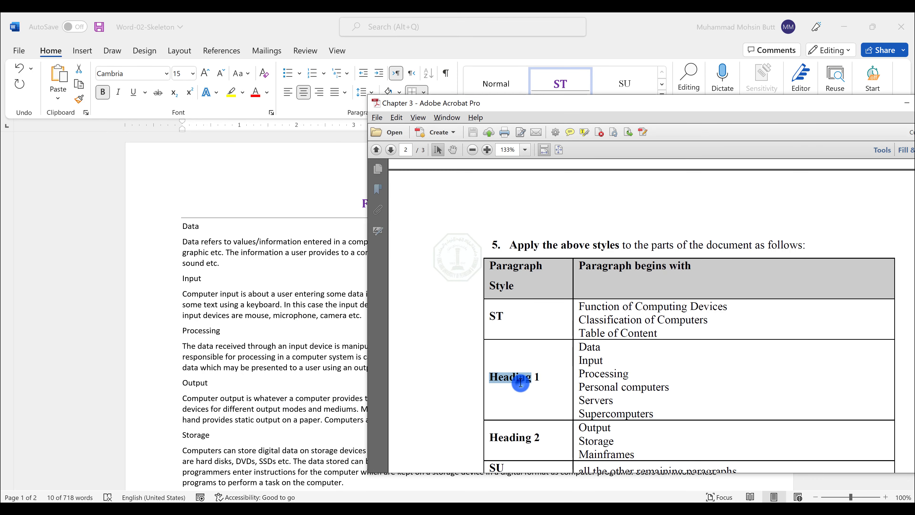
{"action": "left_click", "coordinate": [520, 382]}
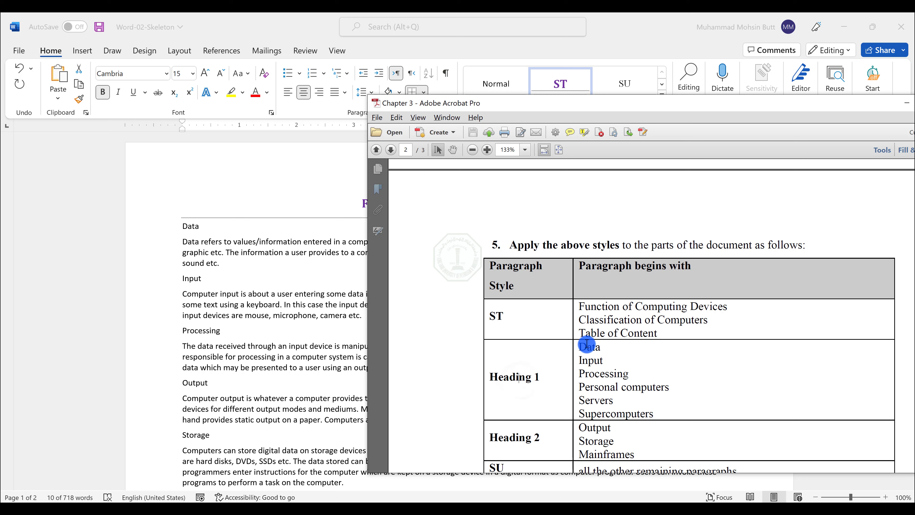
{"action": "left_click_drag", "start_coordinate": [583, 346], "coordinate": [611, 384]}
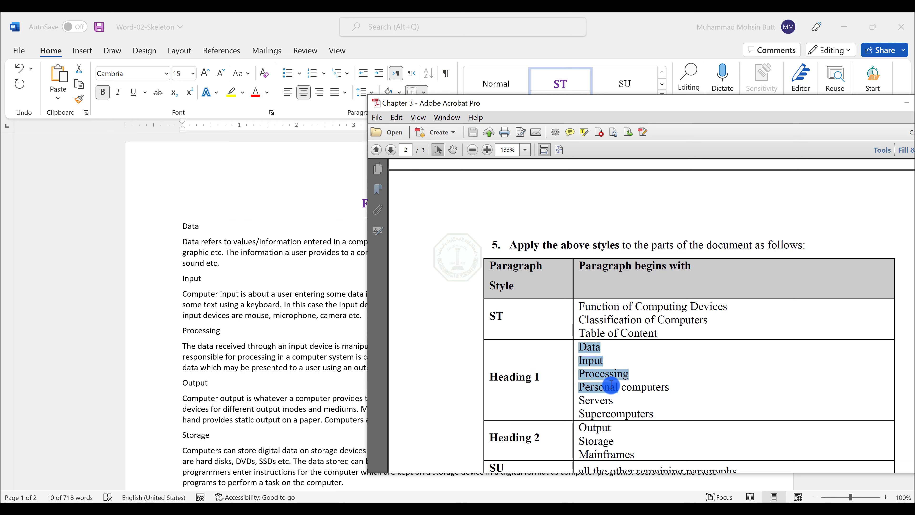
{"action": "left_click", "coordinate": [164, 317]}
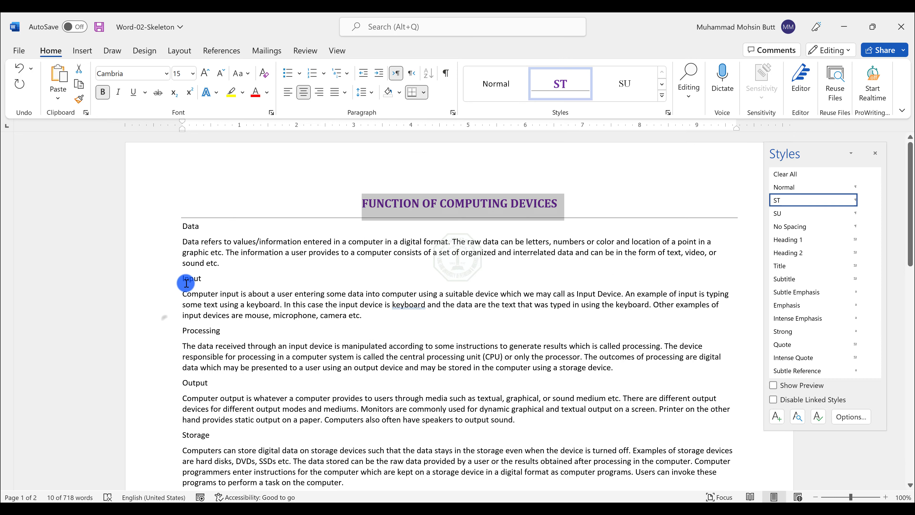
{"action": "double_click", "coordinate": [194, 227]}
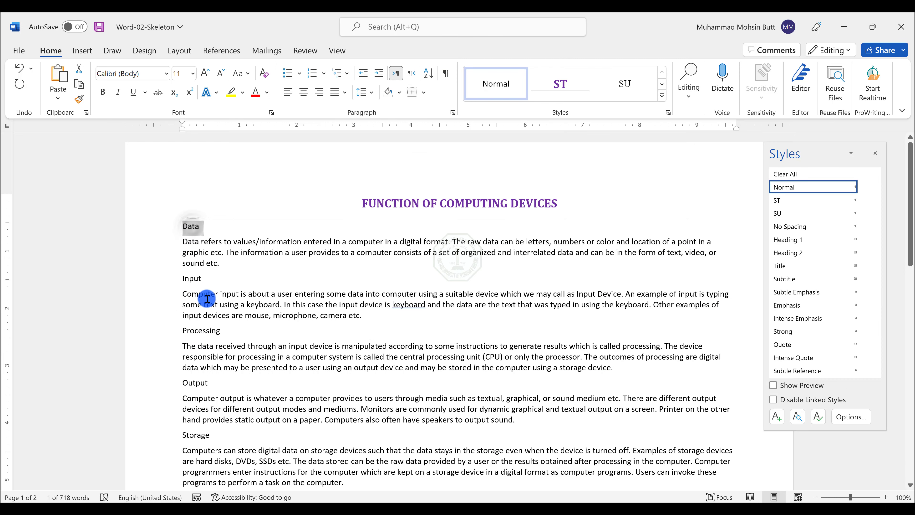
{"action": "double_click", "coordinate": [201, 330], "text": "ctrl"}
{"action": "key", "text": "alt+Tab"}
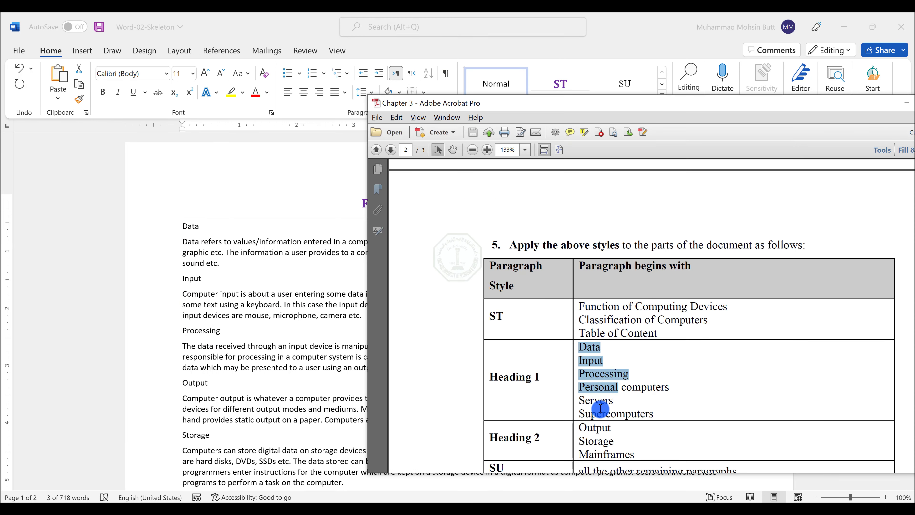
{"action": "key", "text": "alt+Tab"}
{"action": "scroll", "coordinate": [231, 389], "scroll_direction": "down", "scroll_amount": 5}
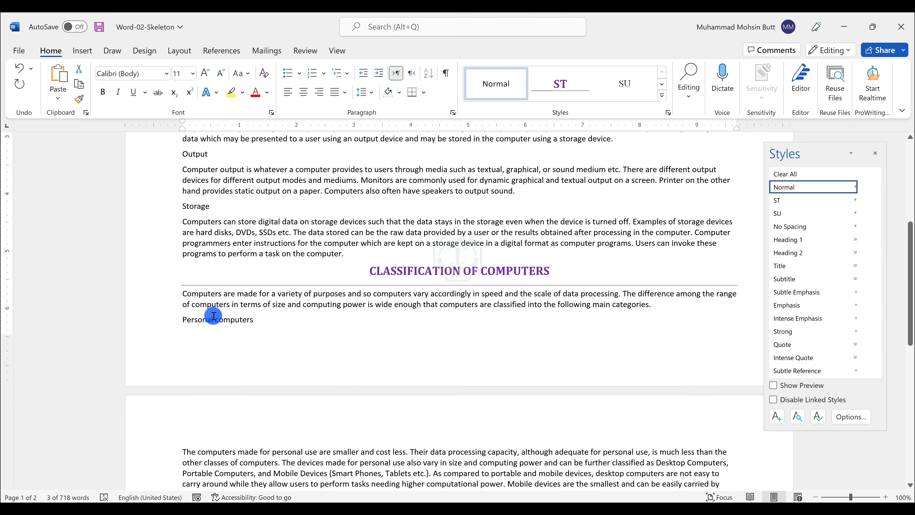
{"action": "left_click", "coordinate": [212, 315], "text": "ctrl"}
{"action": "scroll", "coordinate": [238, 359], "scroll_direction": "down", "scroll_amount": 3}
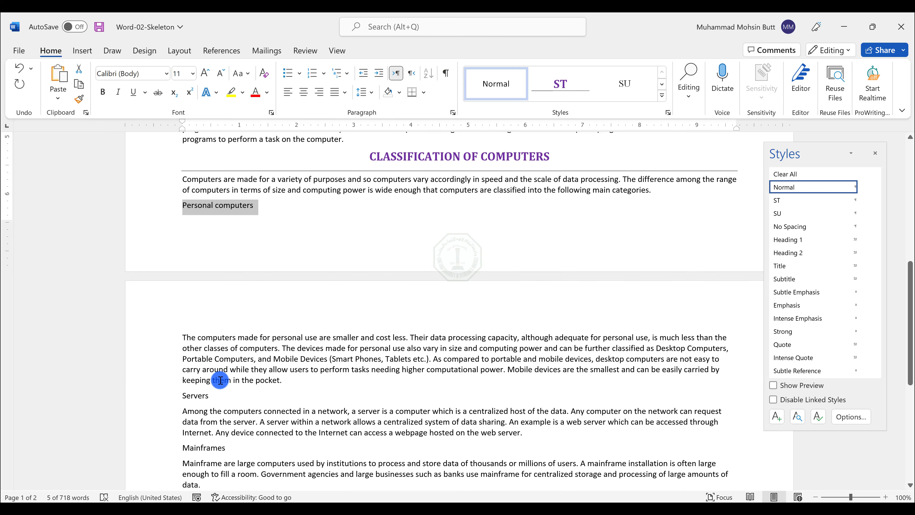
{"action": "left_click", "coordinate": [192, 395], "text": "ctrl"}
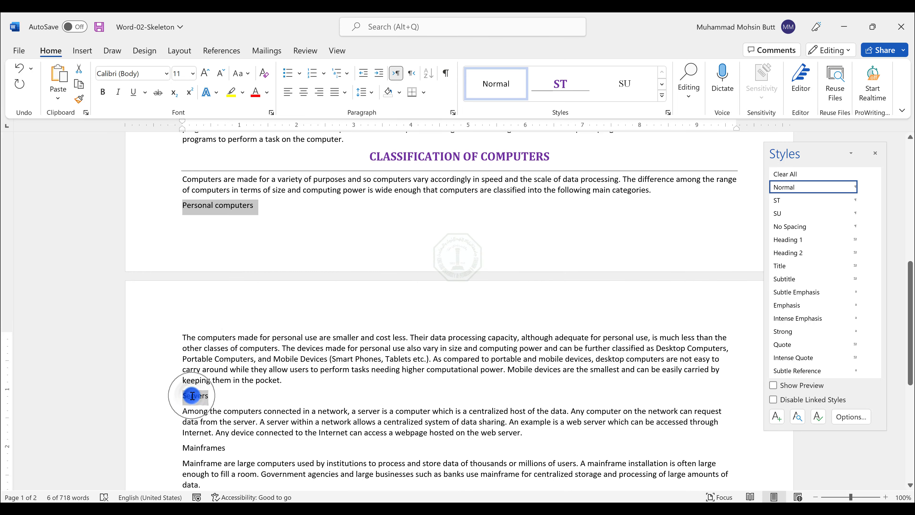
{"action": "scroll", "coordinate": [192, 396], "scroll_direction": "down", "scroll_amount": 5}
{"action": "key", "text": "alt+Tab"}
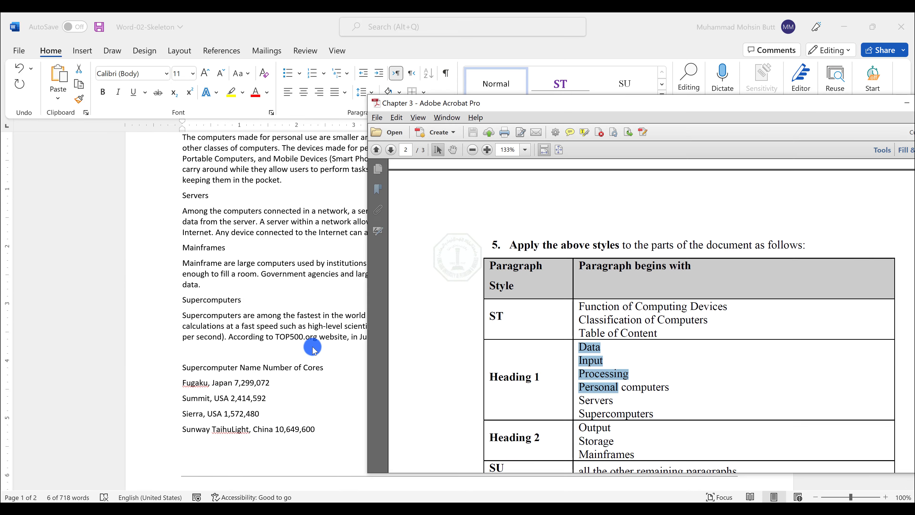
{"action": "key", "text": "alt+Tab"}
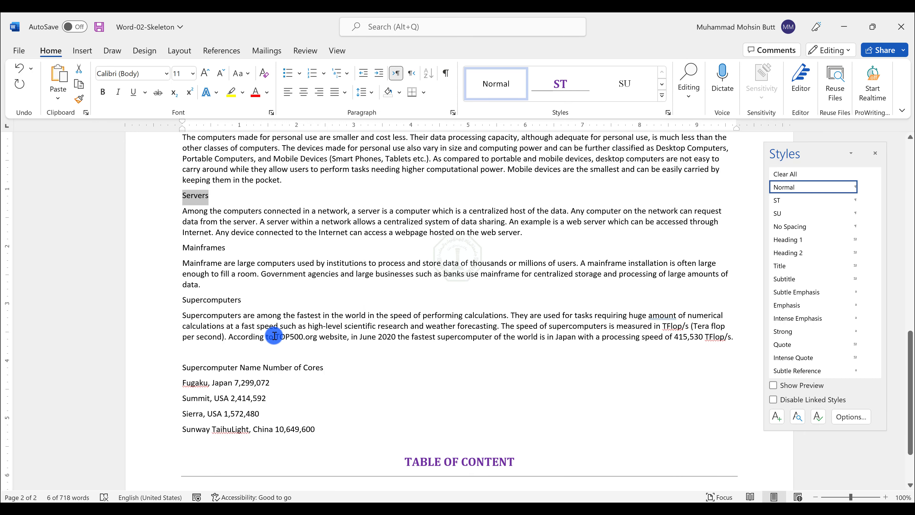
{"action": "left_click", "coordinate": [203, 302], "text": "ctrl"}
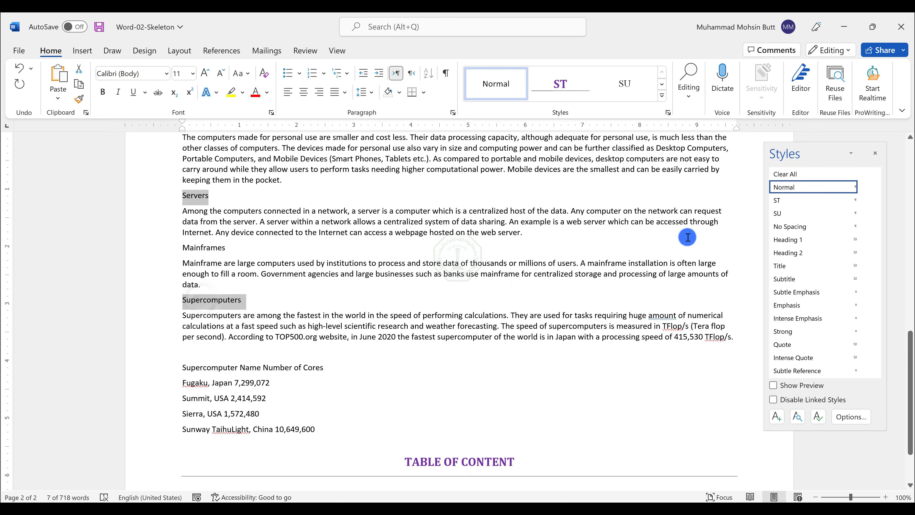
{"action": "left_click", "coordinate": [792, 240]}
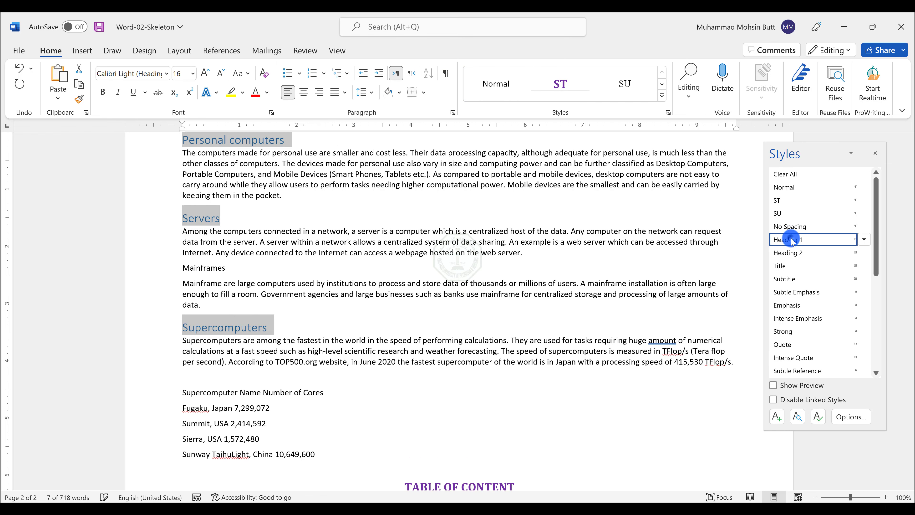
Step: Apply Heading 2 to the Output, Storage and Mainframes headings
{"action": "key", "text": "alt+Tab"}
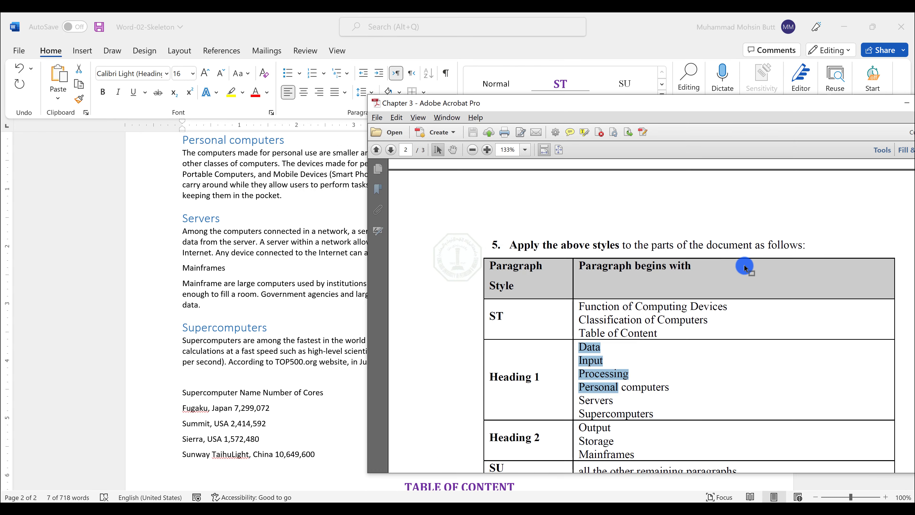
{"action": "scroll", "coordinate": [612, 359], "scroll_direction": "down", "scroll_amount": 1}
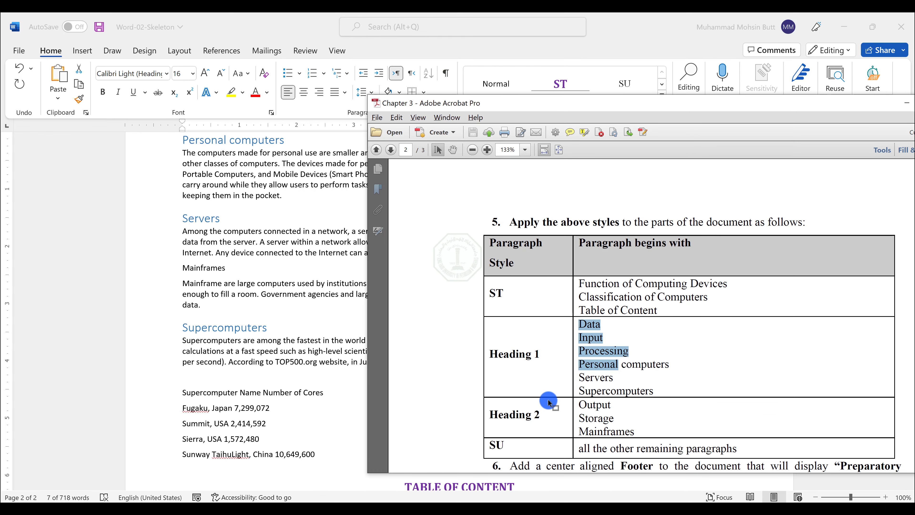
{"action": "left_click_drag", "start_coordinate": [581, 404], "coordinate": [627, 429]}
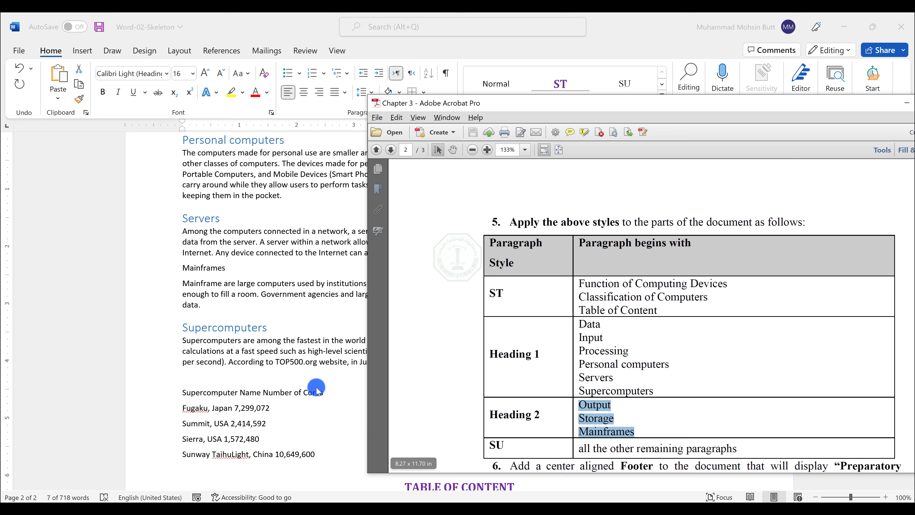
{"action": "key", "text": "alt+Tab"}
{"action": "left_click", "coordinate": [200, 262]}
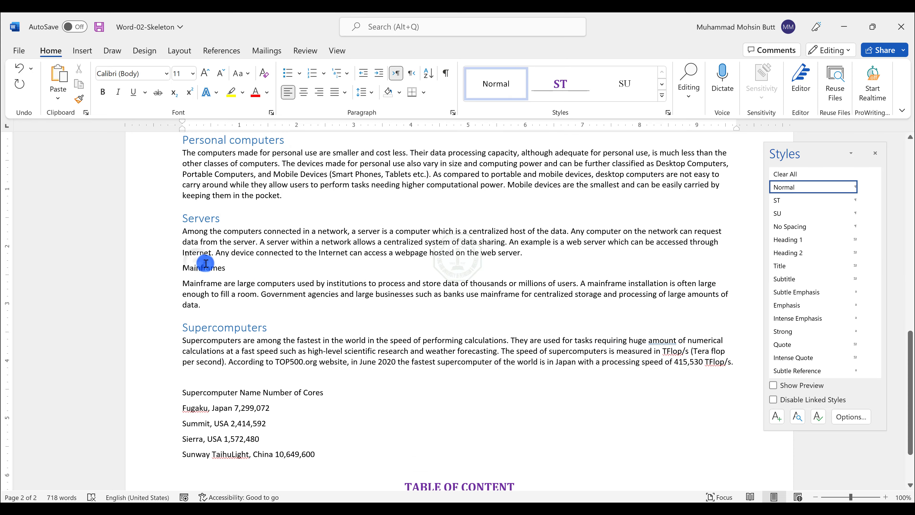
{"action": "triple_click", "coordinate": [205, 264]}
{"action": "scroll", "coordinate": [206, 266], "scroll_direction": "up", "scroll_amount": 10}
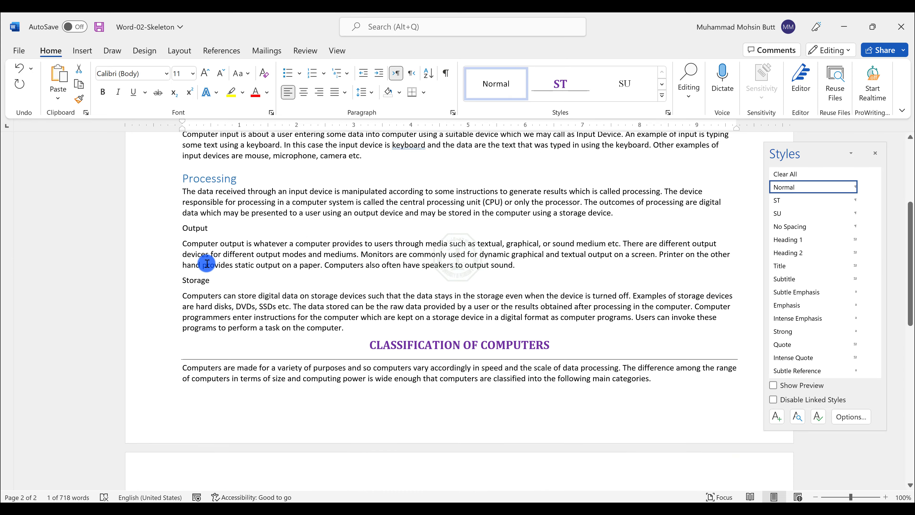
{"action": "triple_click", "coordinate": [199, 278]}
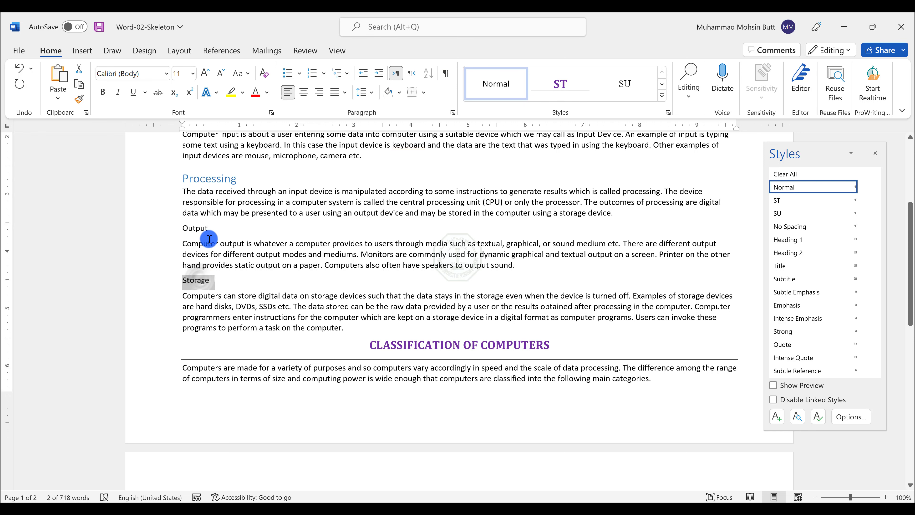
{"action": "left_click", "coordinate": [195, 227], "text": "ctrl"}
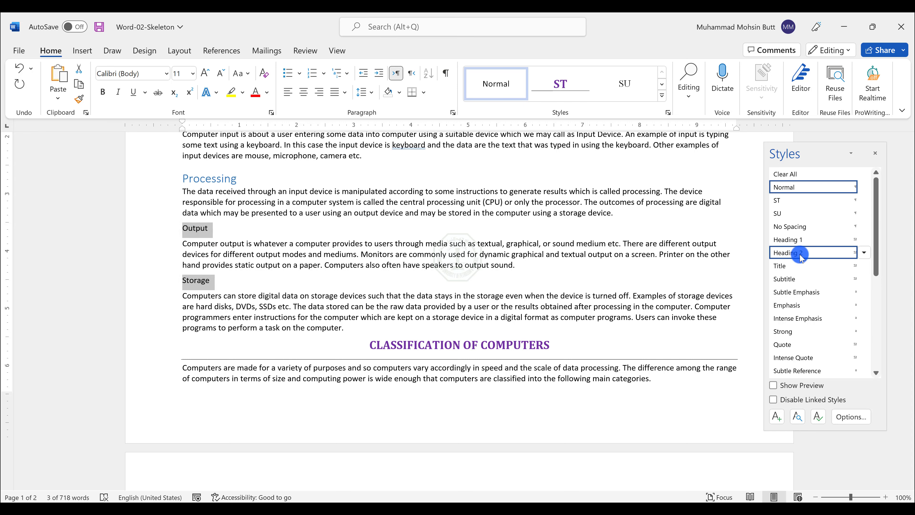
{"action": "left_click", "coordinate": [792, 252]}
Step: Apply the SU style to all remaining body paragraphs, including the supercomputer name and cores list
{"action": "scroll", "coordinate": [518, 301], "scroll_direction": "down", "scroll_amount": 2}
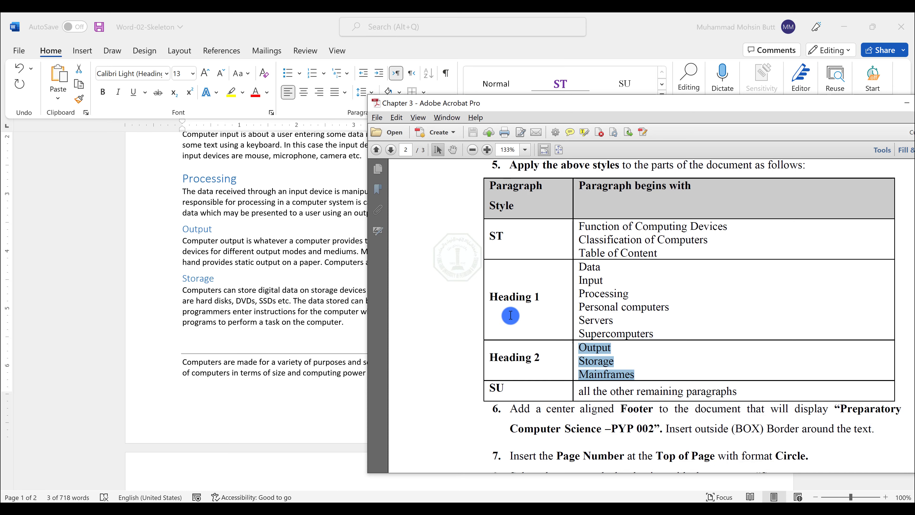
{"action": "double_click", "coordinate": [492, 389]}
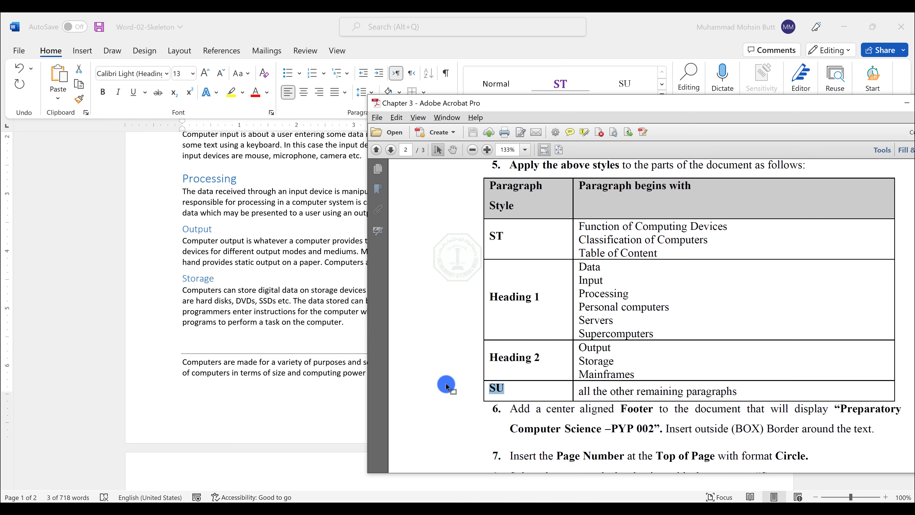
{"action": "scroll", "coordinate": [303, 301], "scroll_direction": "up", "scroll_amount": 5}
{"action": "left_click", "coordinate": [302, 300]}
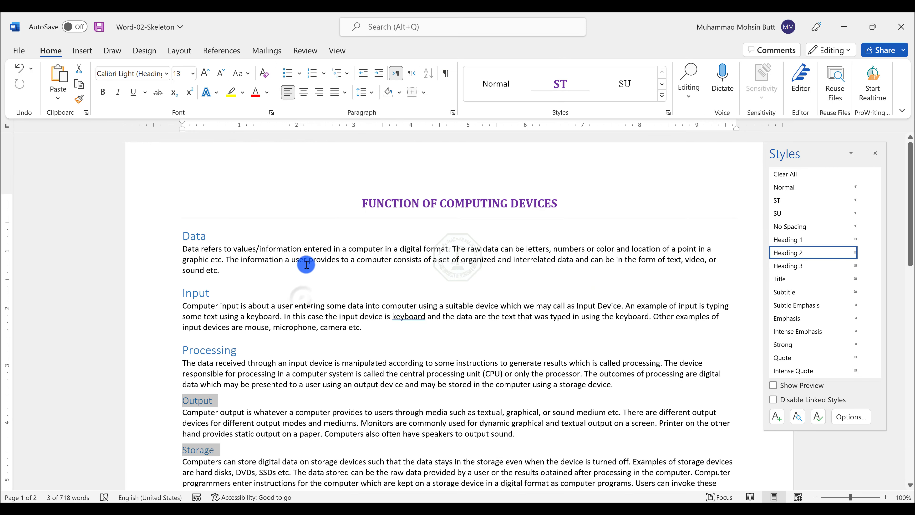
{"action": "triple_click", "coordinate": [306, 257]}
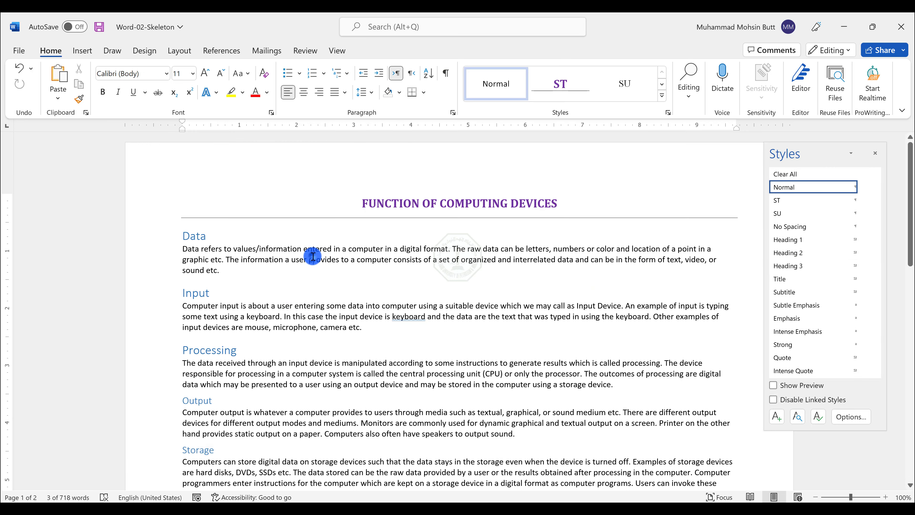
{"action": "triple_click", "coordinate": [314, 306], "text": "ctrl"}
{"action": "triple_click", "coordinate": [323, 380], "text": "ctrl"}
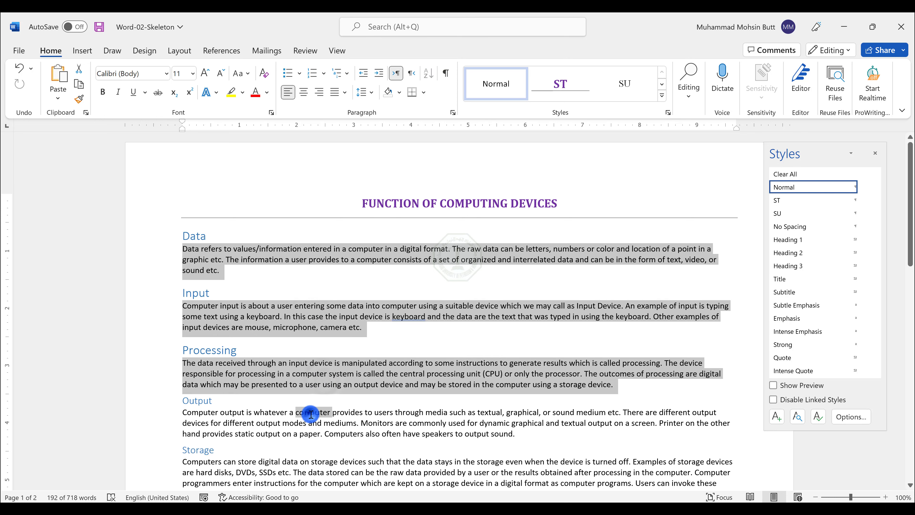
{"action": "triple_click", "coordinate": [310, 413], "text": "ctrl"}
{"action": "scroll", "coordinate": [294, 348], "scroll_direction": "down", "scroll_amount": 4}
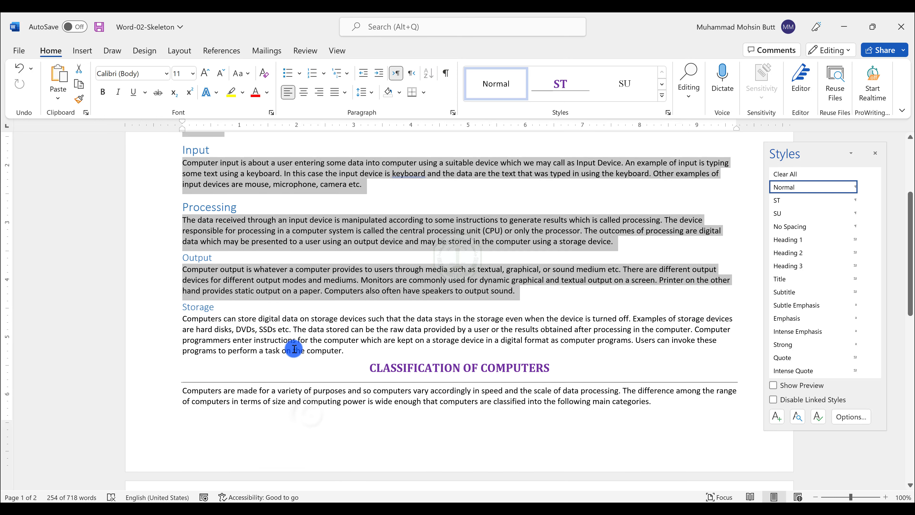
{"action": "triple_click", "coordinate": [296, 335], "text": "ctrl"}
{"action": "scroll", "coordinate": [288, 392], "scroll_direction": "down", "scroll_amount": 7}
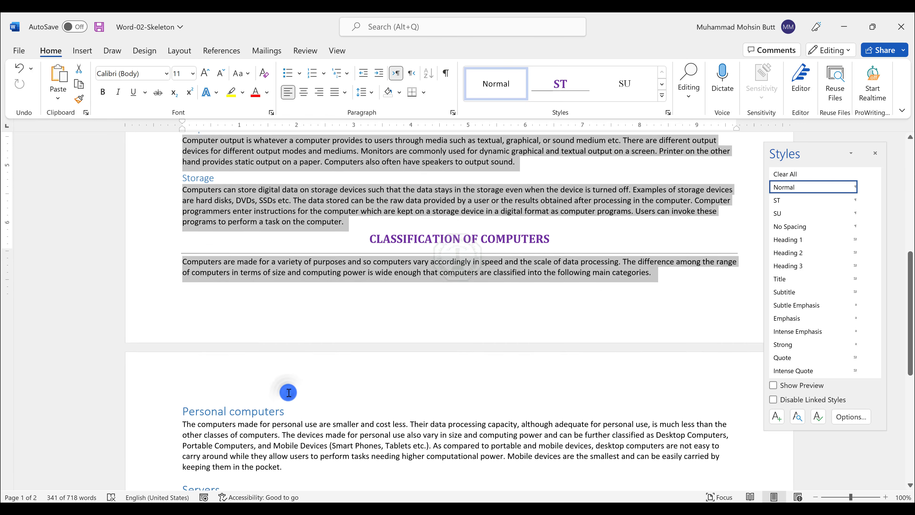
{"action": "triple_click", "coordinate": [296, 283], "text": "ctrl"}
{"action": "scroll", "coordinate": [295, 283], "scroll_direction": "down", "scroll_amount": 2}
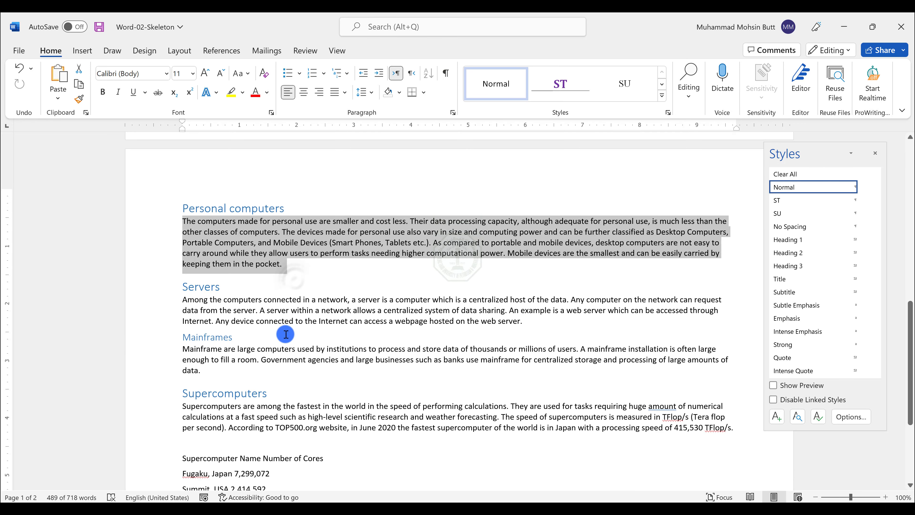
{"action": "double_click", "coordinate": [262, 289], "text": "ctrl"}
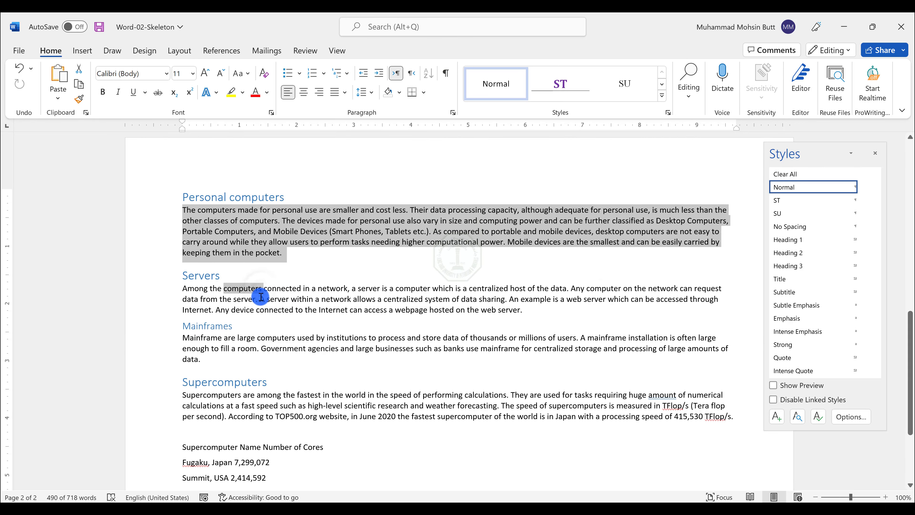
{"action": "triple_click", "coordinate": [261, 296], "text": "ctrl"}
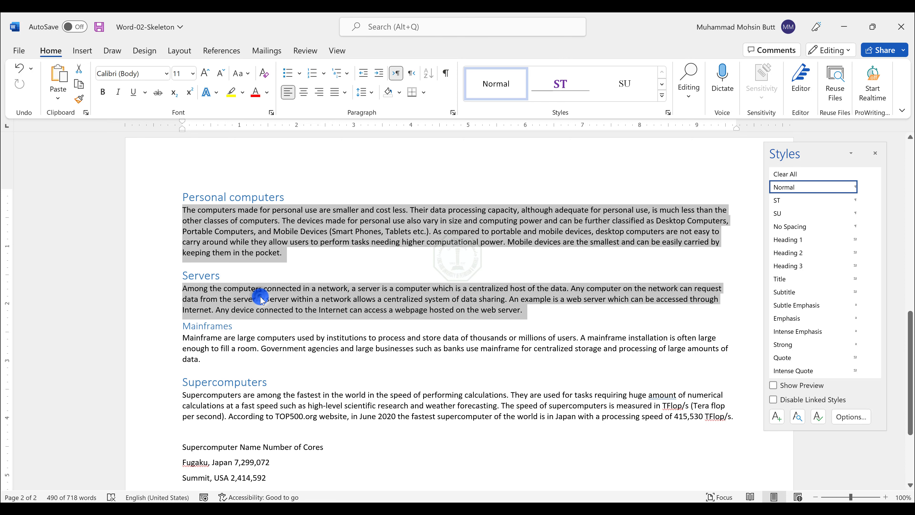
{"action": "triple_click", "coordinate": [262, 349], "text": "ctrl"}
{"action": "triple_click", "coordinate": [272, 399], "text": "ctrl"}
{"action": "scroll", "coordinate": [272, 400], "scroll_direction": "down", "scroll_amount": 4}
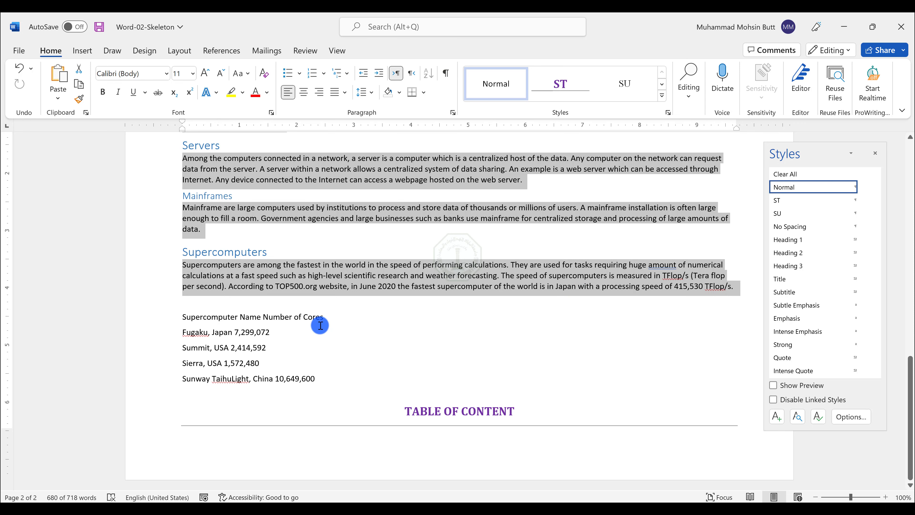
{"action": "key", "text": "alt+Tab"}
{"action": "key", "text": "alt+Tab"}
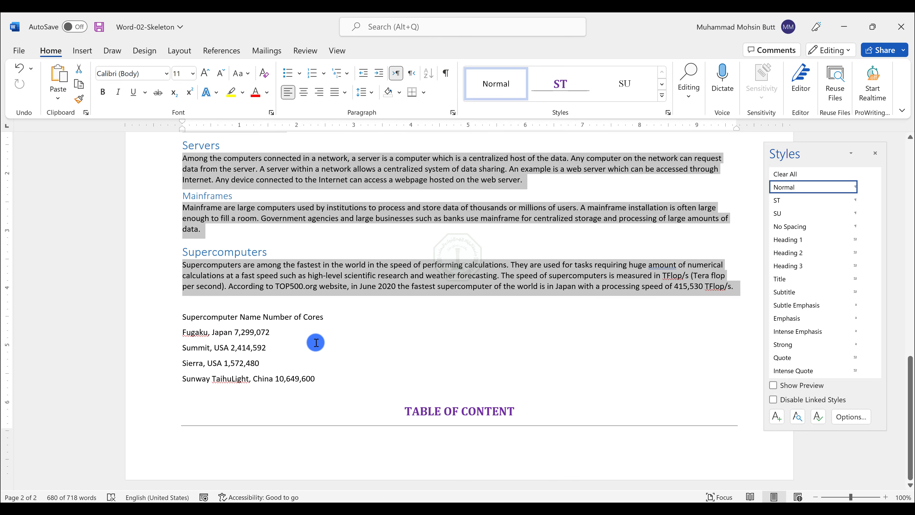
{"action": "left_click_drag", "start_coordinate": [320, 381], "coordinate": [155, 320]}
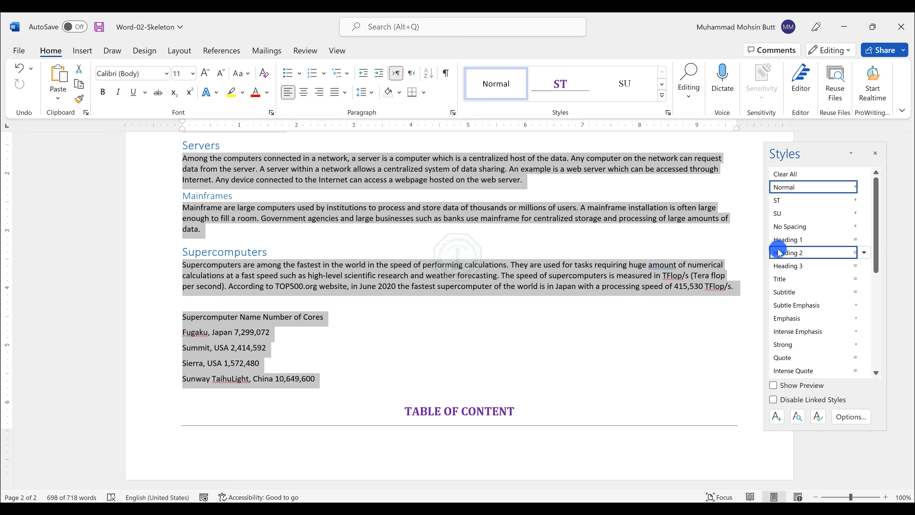
{"action": "left_click", "coordinate": [781, 213]}
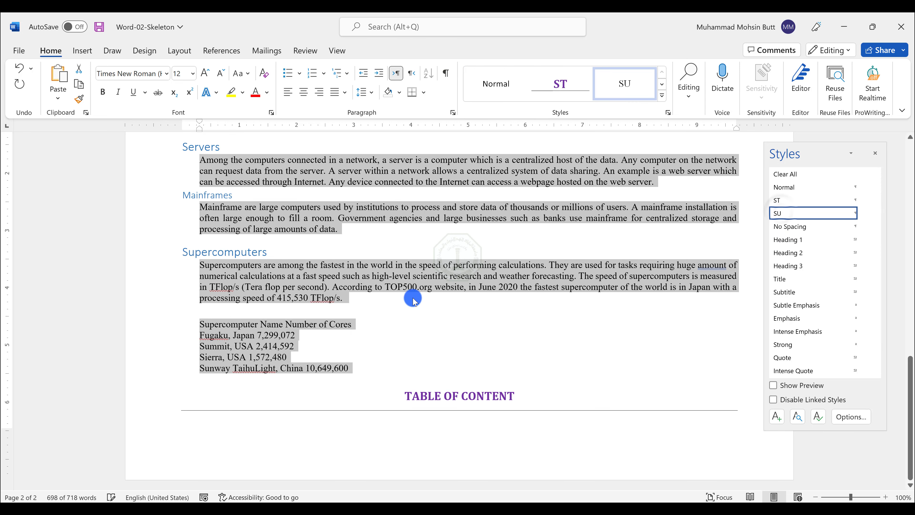
{"action": "left_click", "coordinate": [377, 298]}
Step: Copy the footer text "Preparatory Computer Science –PYP 002" from the lab instructions
{"action": "scroll", "coordinate": [376, 298], "scroll_direction": "up", "scroll_amount": 2}
{"action": "scroll", "coordinate": [375, 298], "scroll_direction": "up", "scroll_amount": 10}
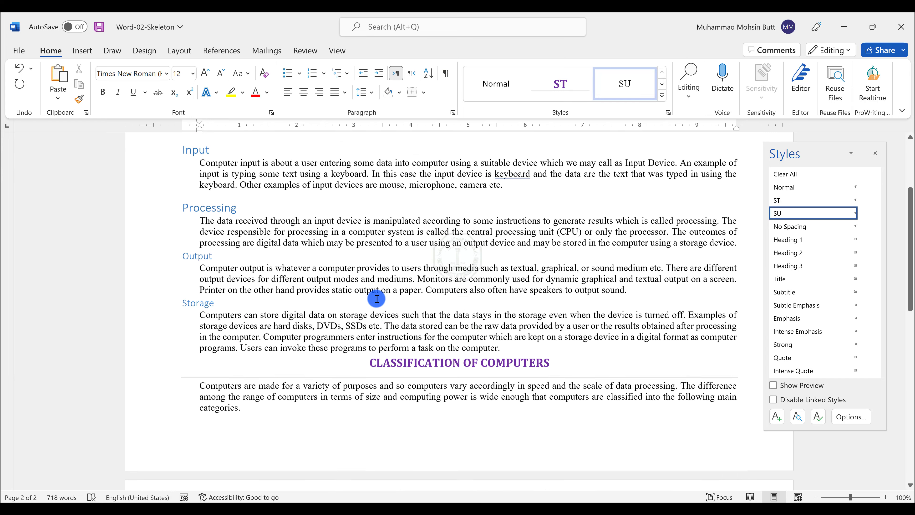
{"action": "key", "text": "alt+Tab"}
{"action": "scroll", "coordinate": [598, 320], "scroll_direction": "down", "scroll_amount": 2}
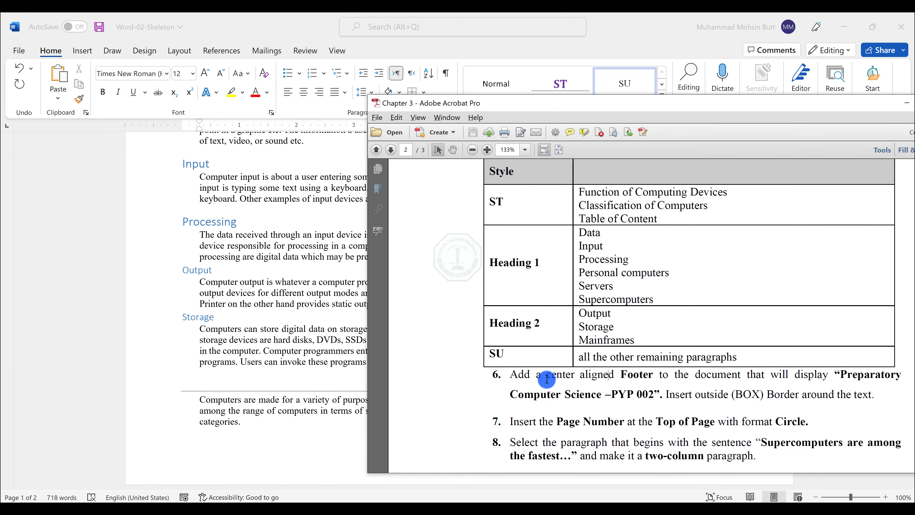
{"action": "left_click_drag", "start_coordinate": [547, 374], "coordinate": [654, 393]}
{"action": "key", "text": "ctrl+c"}
{"action": "left_click", "coordinate": [842, 375]}
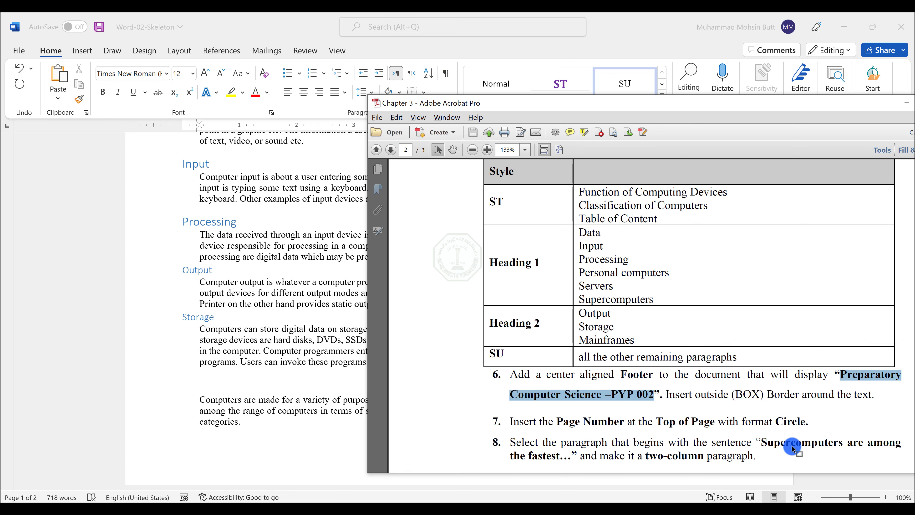
{"action": "left_click", "coordinate": [311, 395]}
{"action": "scroll", "coordinate": [430, 441], "scroll_direction": "down", "scroll_amount": 3}
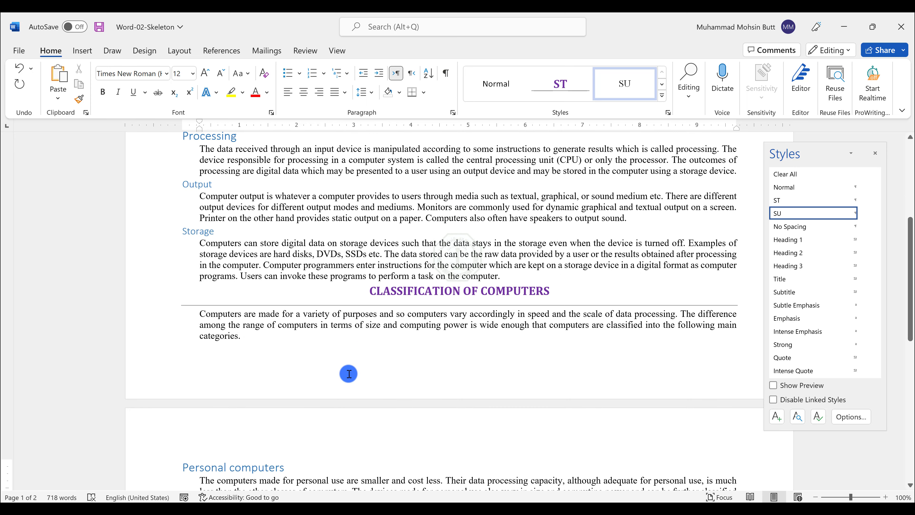
Step: Paste the text into the footer as plain text and center-align it
{"action": "double_click", "coordinate": [347, 371]}
{"action": "right_click", "coordinate": [307, 370]}
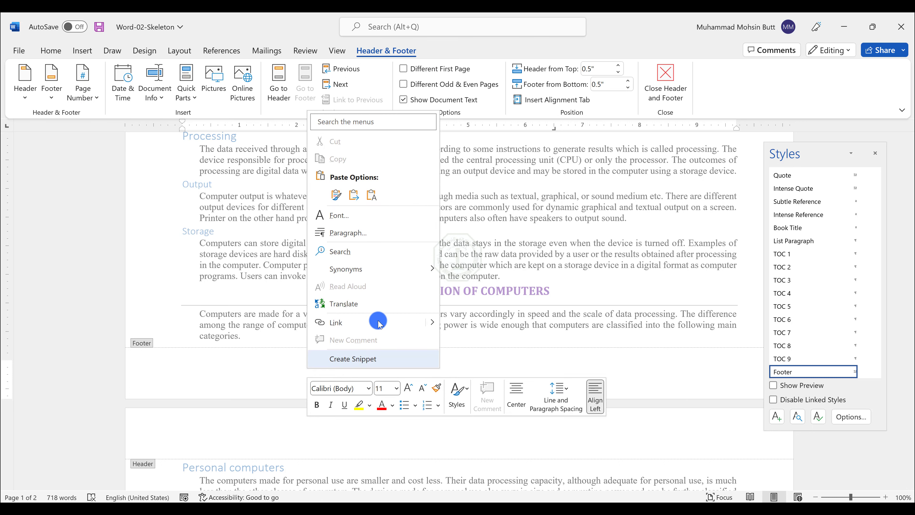
{"action": "left_click", "coordinate": [371, 195]}
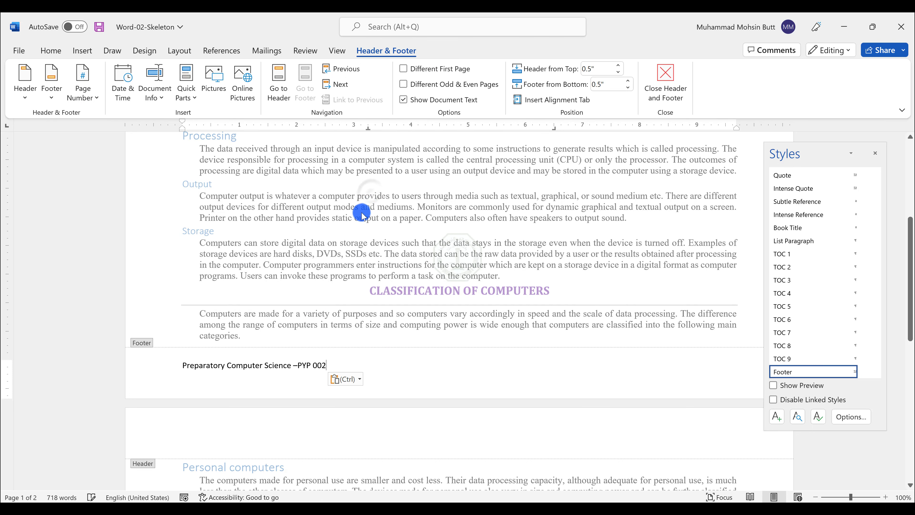
{"action": "left_click", "coordinate": [46, 49]}
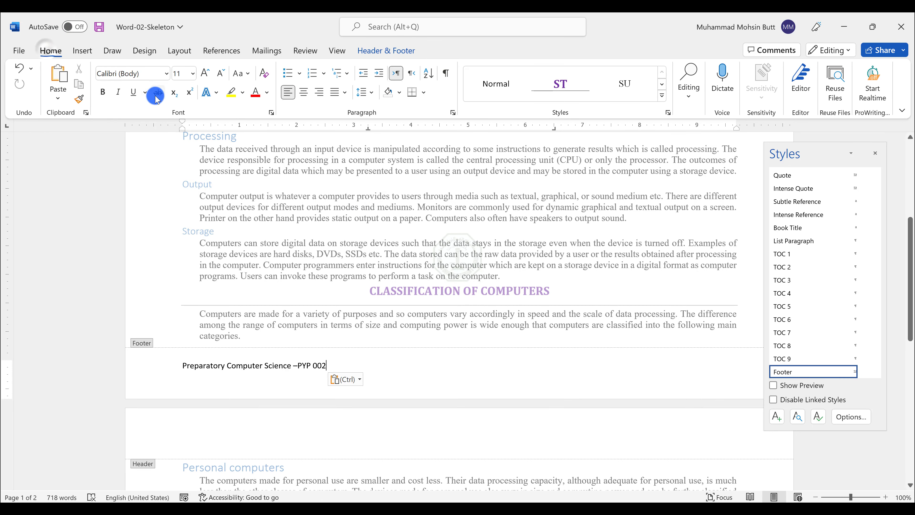
{"action": "left_click", "coordinate": [302, 94]}
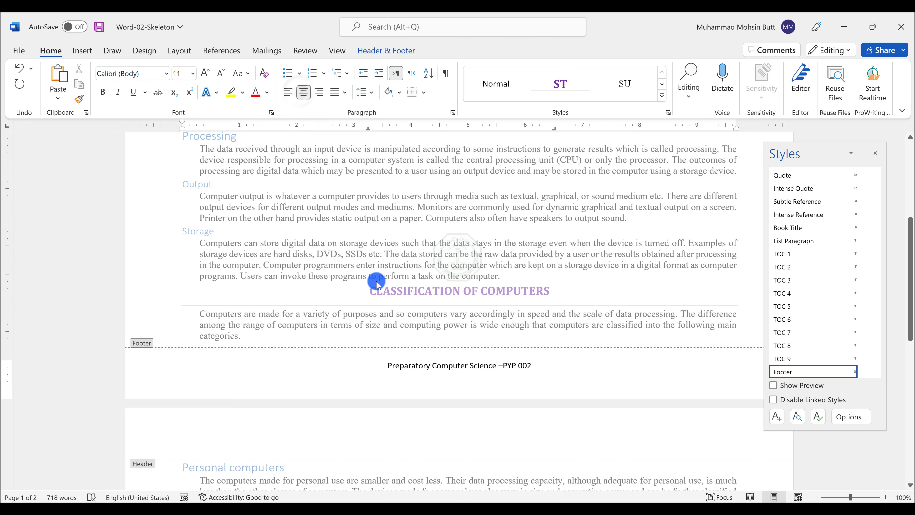
Step: Add an outside box border around the footer text and leave the footer
{"action": "key", "text": "alt+Tab"}
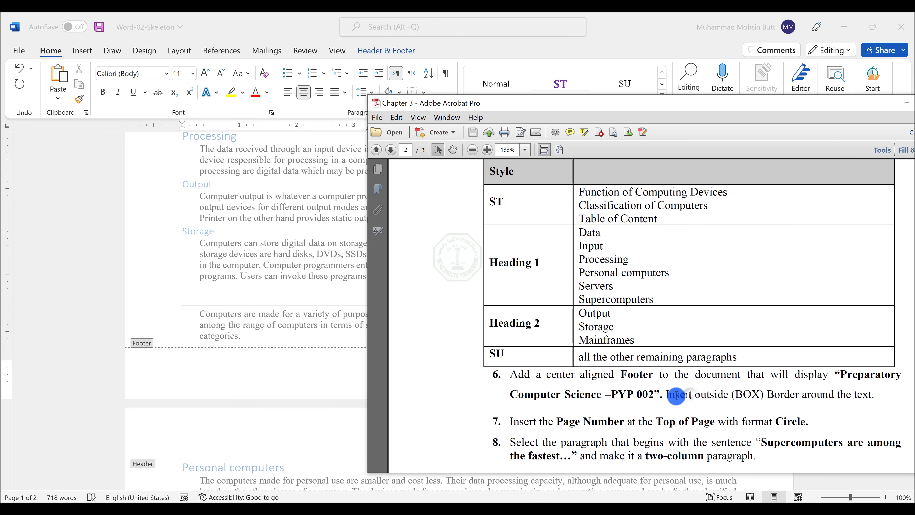
{"action": "left_click_drag", "start_coordinate": [666, 393], "coordinate": [856, 394]}
{"action": "left_click", "coordinate": [474, 45]}
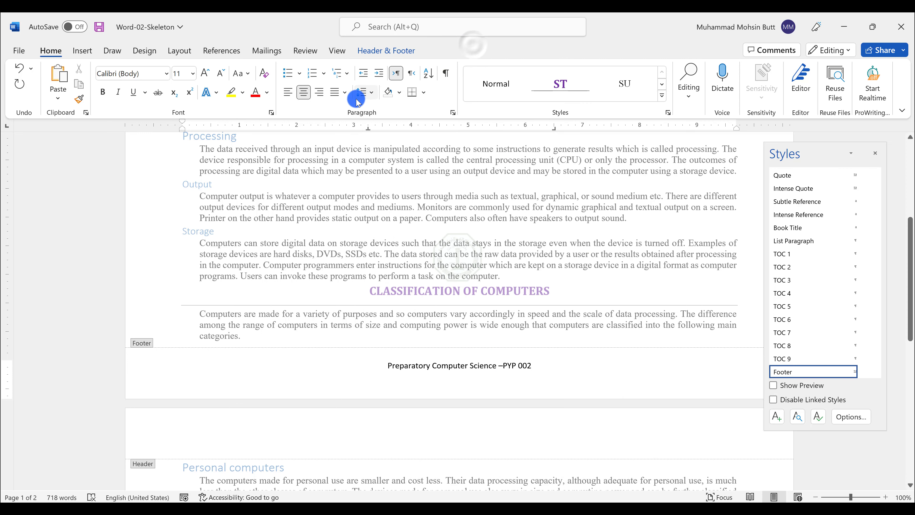
{"action": "left_click", "coordinate": [423, 99]}
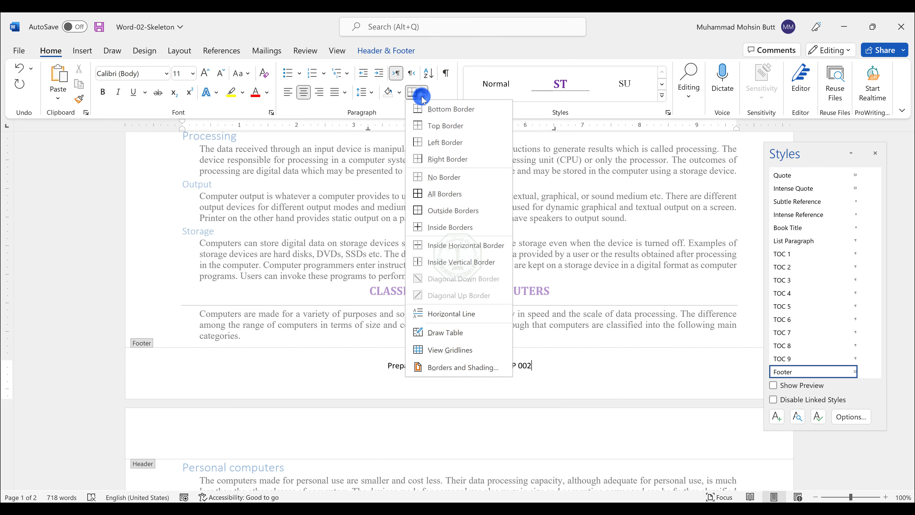
{"action": "left_click", "coordinate": [443, 210]}
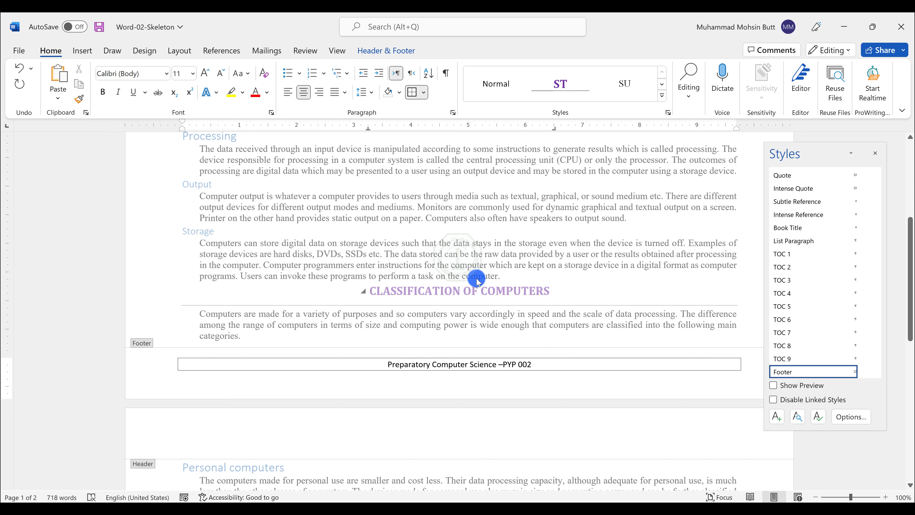
{"action": "double_click", "coordinate": [456, 266]}
Step: Insert a page number at the top of the page using the Circle format
{"action": "key", "text": "alt+Tab"}
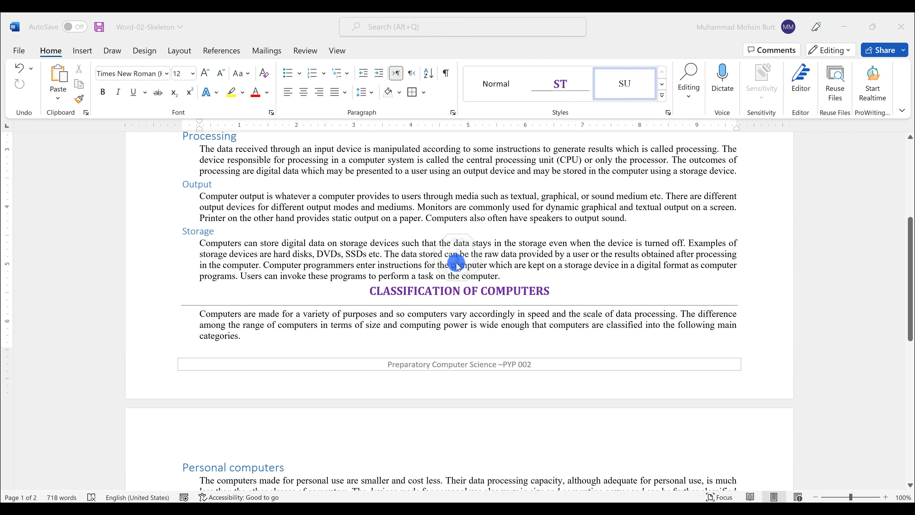
{"action": "scroll", "coordinate": [662, 367], "scroll_direction": "down", "scroll_amount": 2}
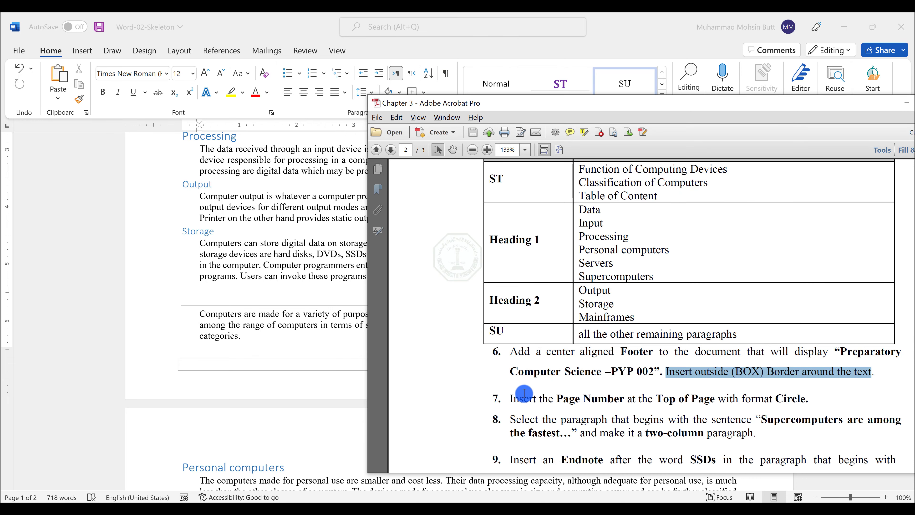
{"action": "left_click_drag", "start_coordinate": [510, 398], "coordinate": [776, 398]}
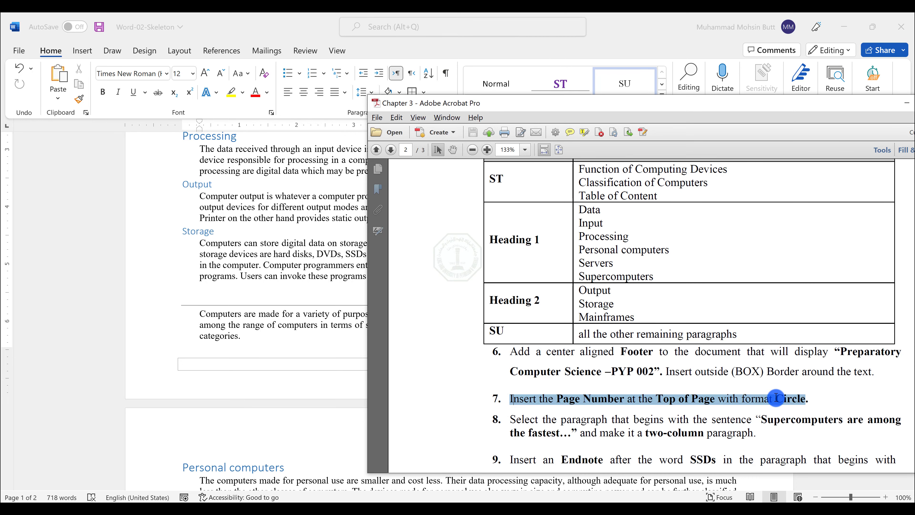
{"action": "left_click", "coordinate": [326, 309]}
{"action": "left_click", "coordinate": [84, 52]}
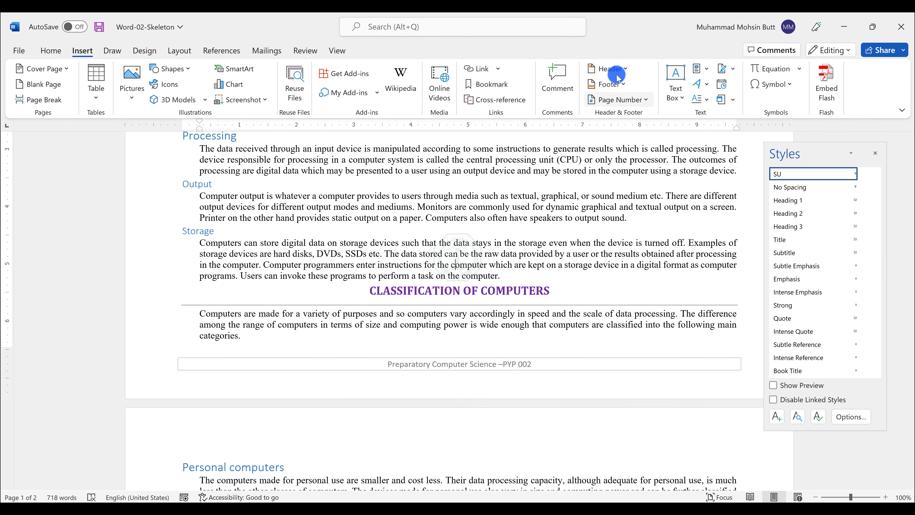
{"action": "left_click", "coordinate": [622, 103]}
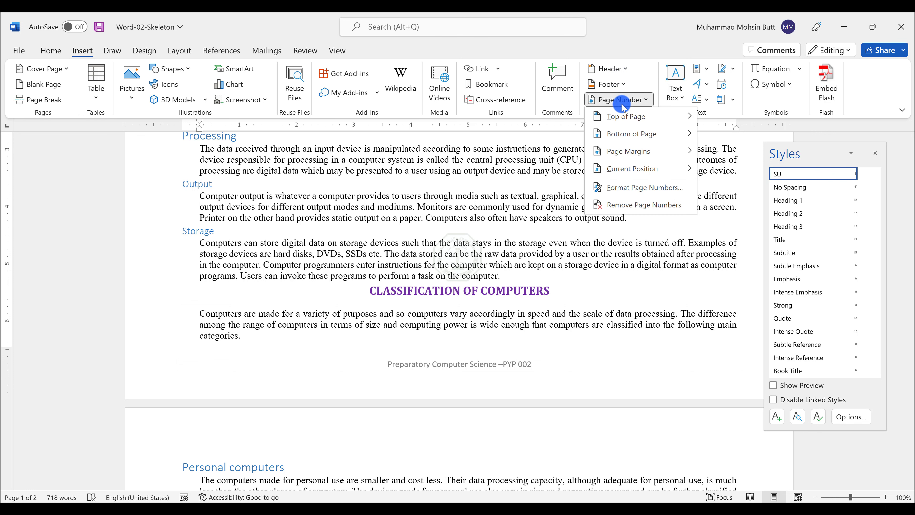
{"action": "left_click", "coordinate": [625, 120]}
{"action": "scroll", "coordinate": [472, 197], "scroll_direction": "down", "scroll_amount": 5}
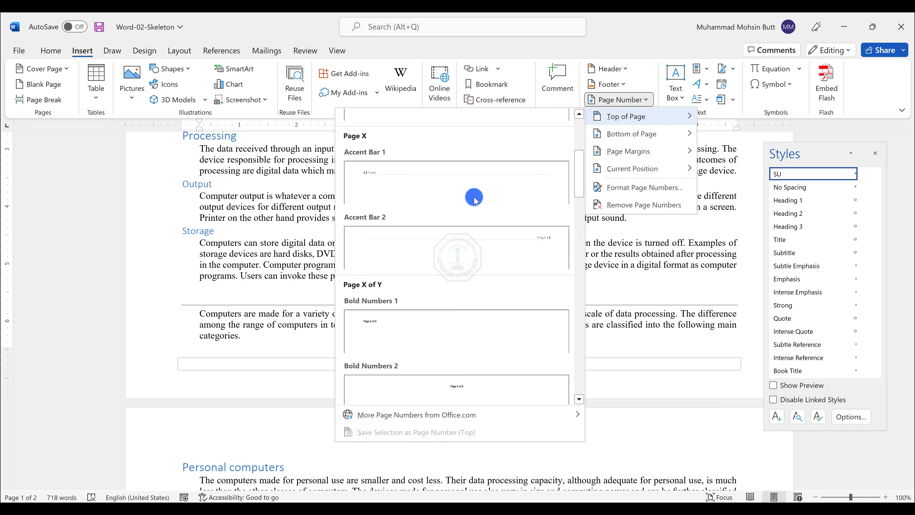
{"action": "scroll", "coordinate": [475, 199], "scroll_direction": "down", "scroll_amount": 10}
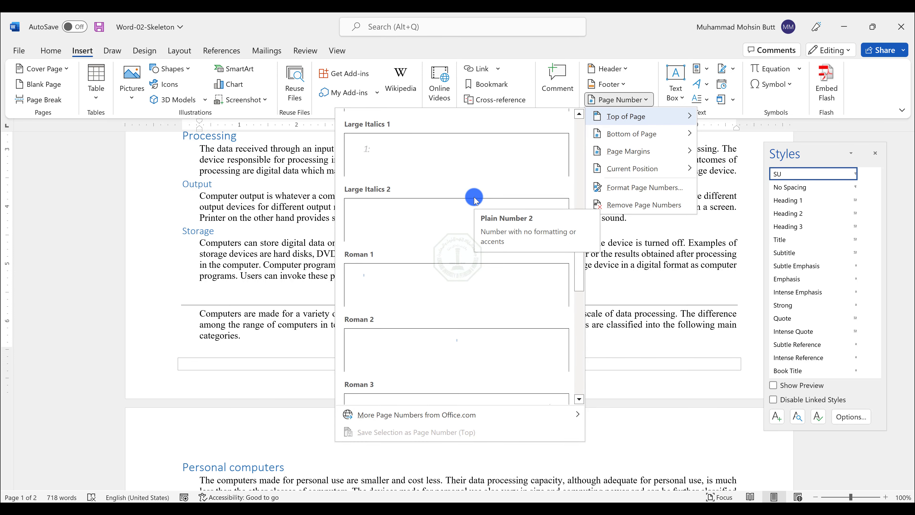
{"action": "scroll", "coordinate": [475, 201], "scroll_direction": "down", "scroll_amount": 10}
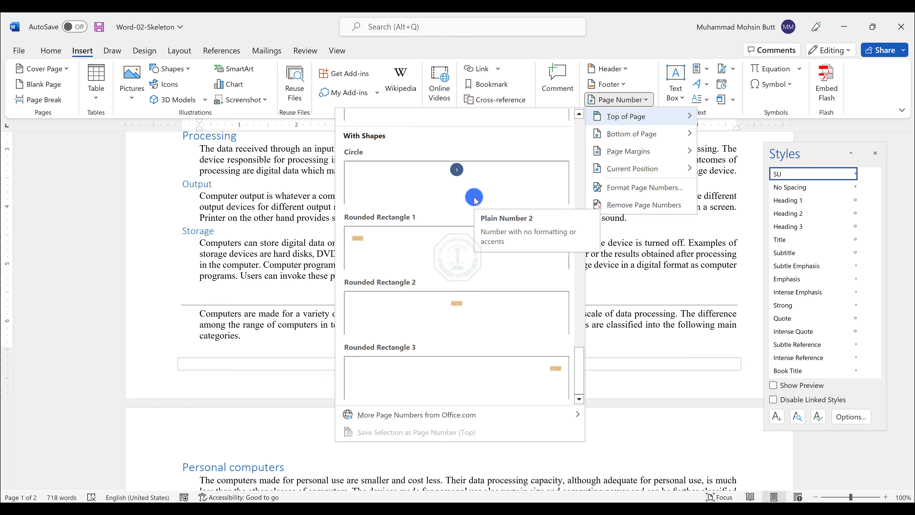
{"action": "scroll", "coordinate": [476, 201], "scroll_direction": "up", "scroll_amount": 3}
{"action": "left_click", "coordinate": [428, 376]}
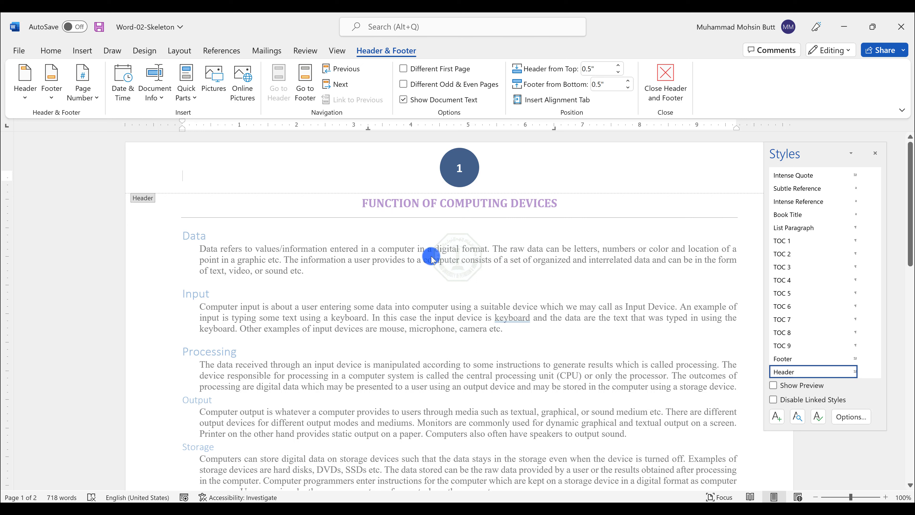
Step: Close the header and footer, then copy the phrase "Supercomputers are among the fastest" from the lab instructions
{"action": "left_click", "coordinate": [664, 93]}
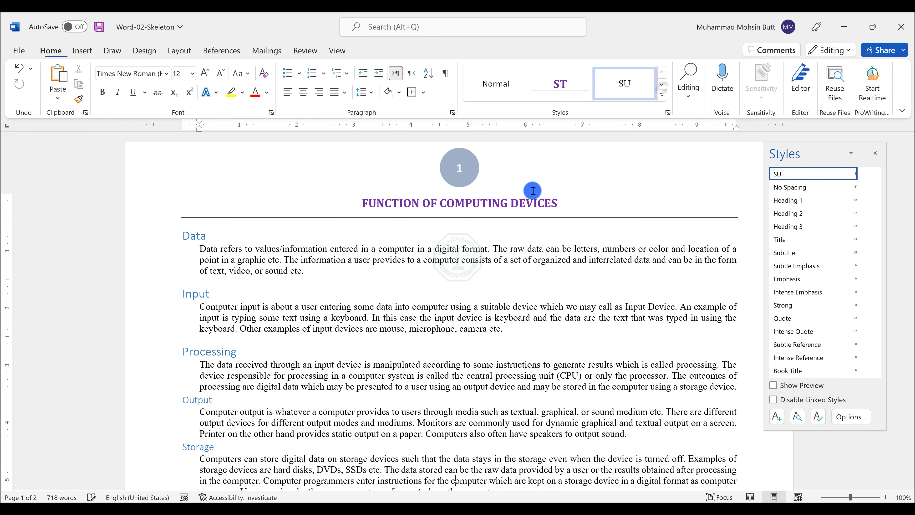
{"action": "key", "text": "alt+Tab"}
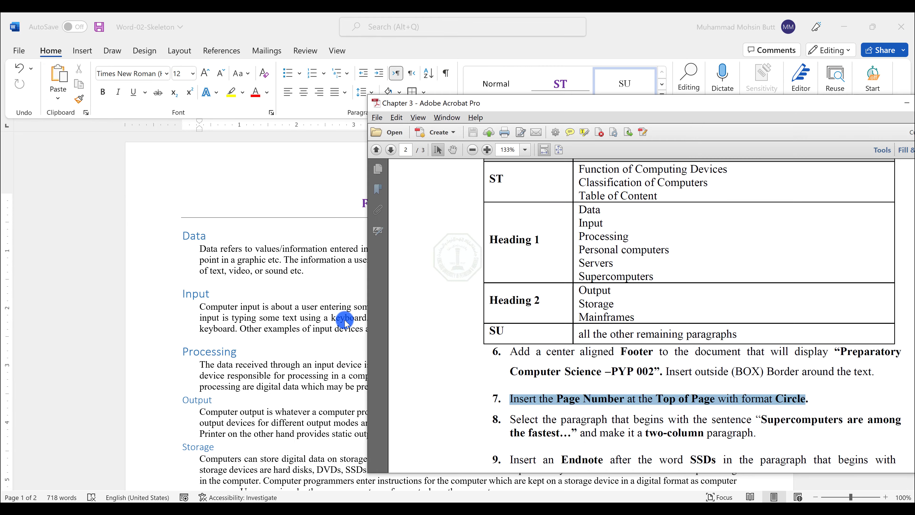
{"action": "scroll", "coordinate": [483, 311], "scroll_direction": "down", "scroll_amount": 3}
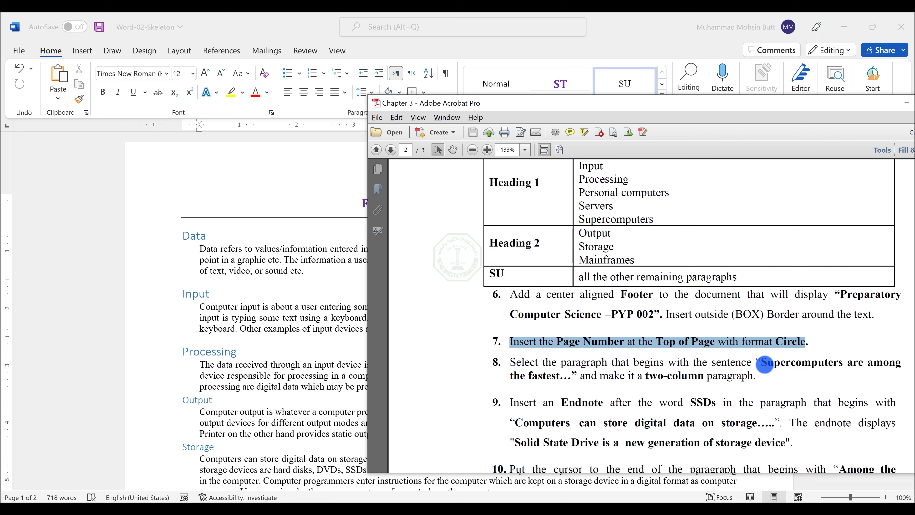
{"action": "left_click_drag", "start_coordinate": [763, 362], "coordinate": [559, 375]}
{"action": "key", "text": "ctrl+c"}
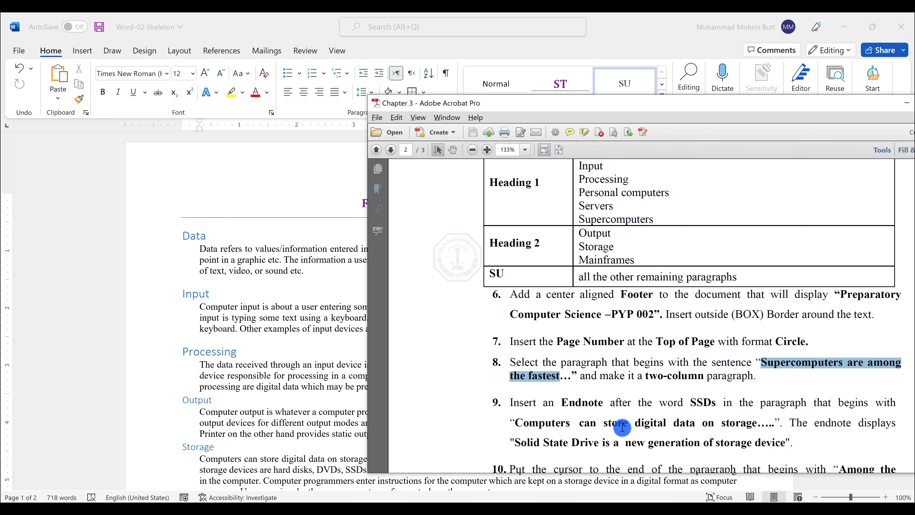
Step: Find the paragraph beginning "Supercomputers are among the fastest" and format the whole paragraph as two columns
{"action": "left_click", "coordinate": [239, 316]}
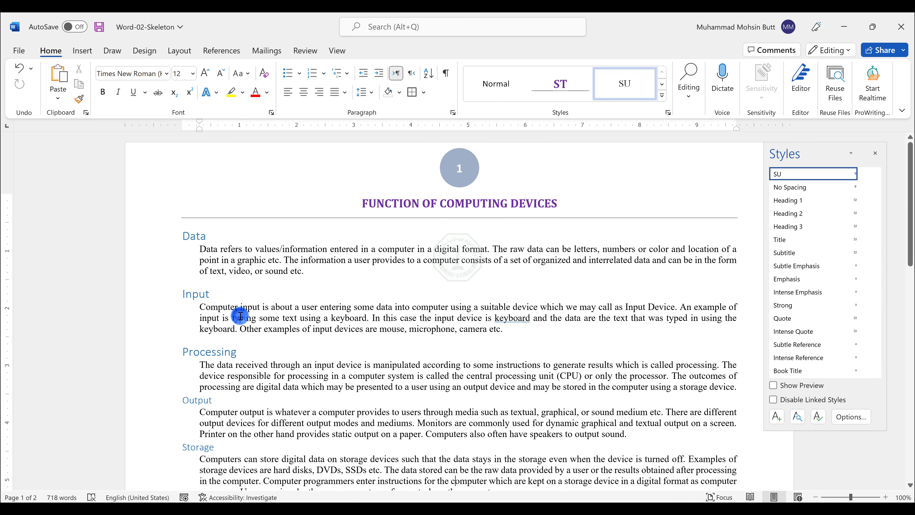
{"action": "key", "text": "ctrl+f"}
{"action": "key", "text": "ctrl+v"}
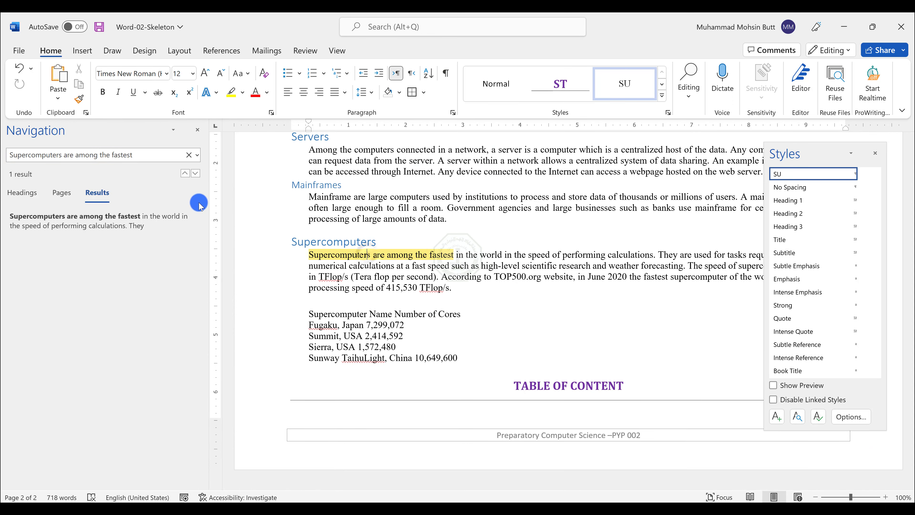
{"action": "left_click", "coordinate": [197, 129]}
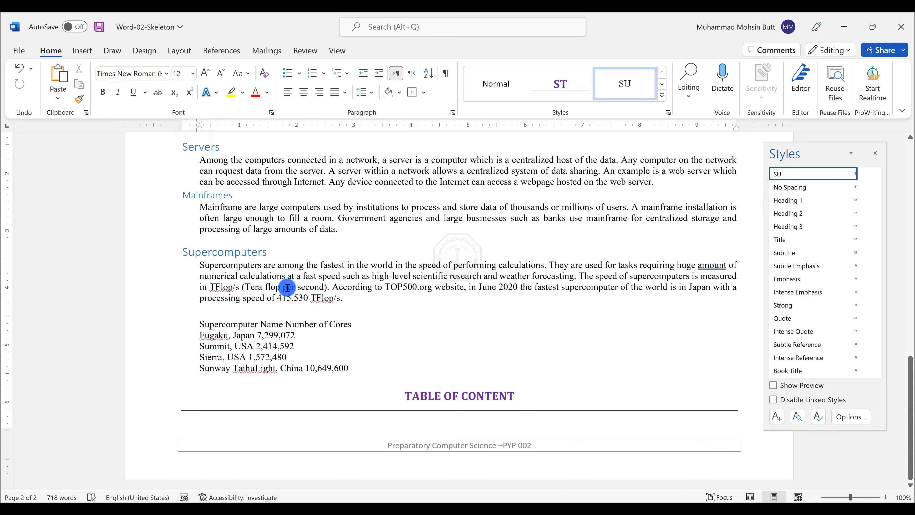
{"action": "double_click", "coordinate": [288, 287]}
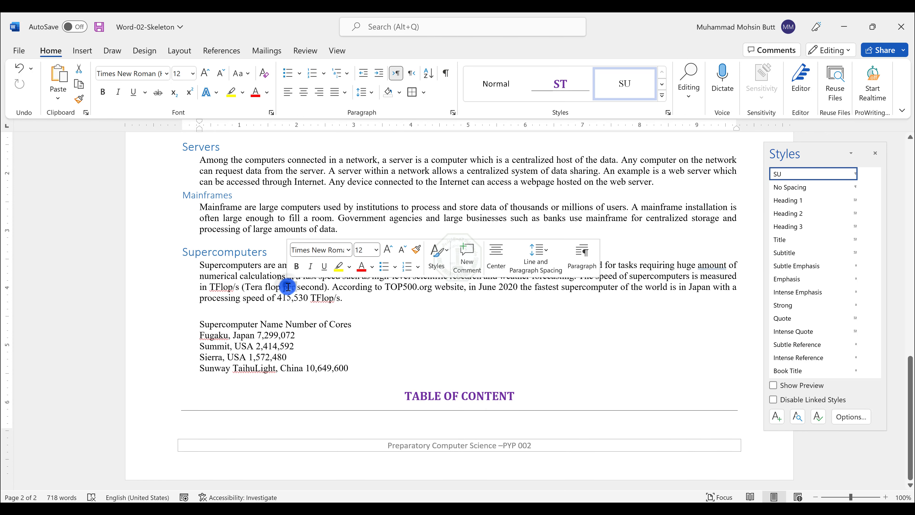
{"action": "triple_click", "coordinate": [255, 278]}
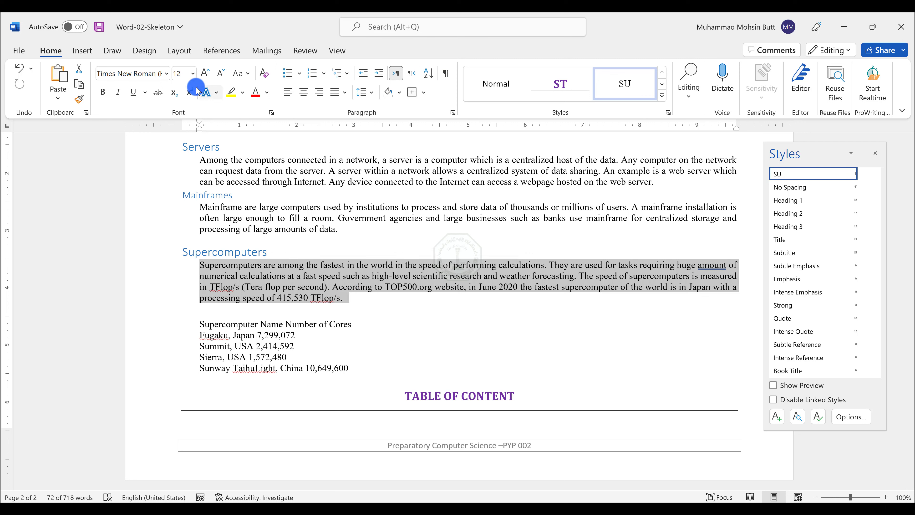
{"action": "left_click", "coordinate": [179, 51]}
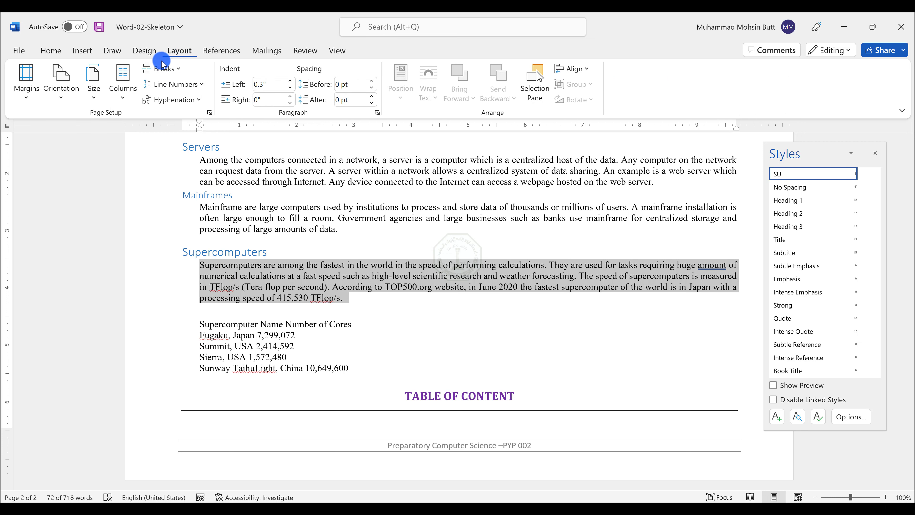
{"action": "left_click", "coordinate": [127, 99]}
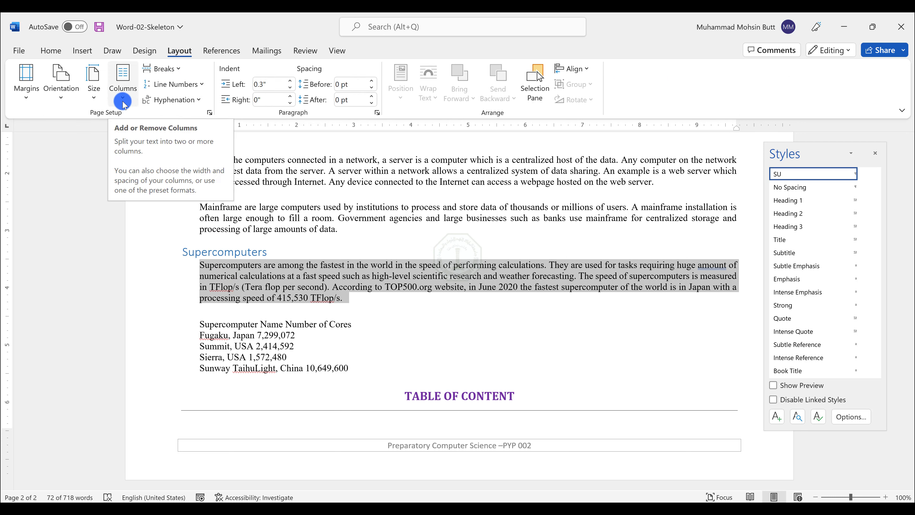
{"action": "left_click", "coordinate": [123, 102]}
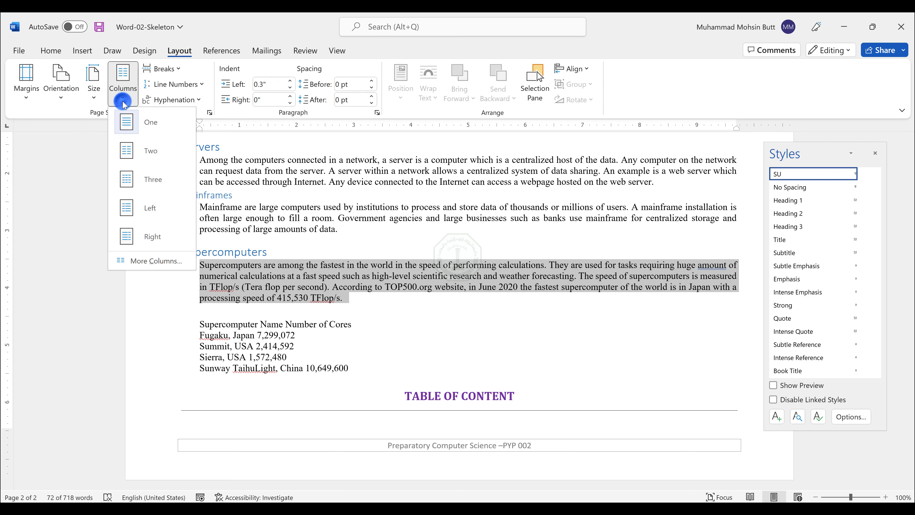
{"action": "left_click", "coordinate": [149, 148]}
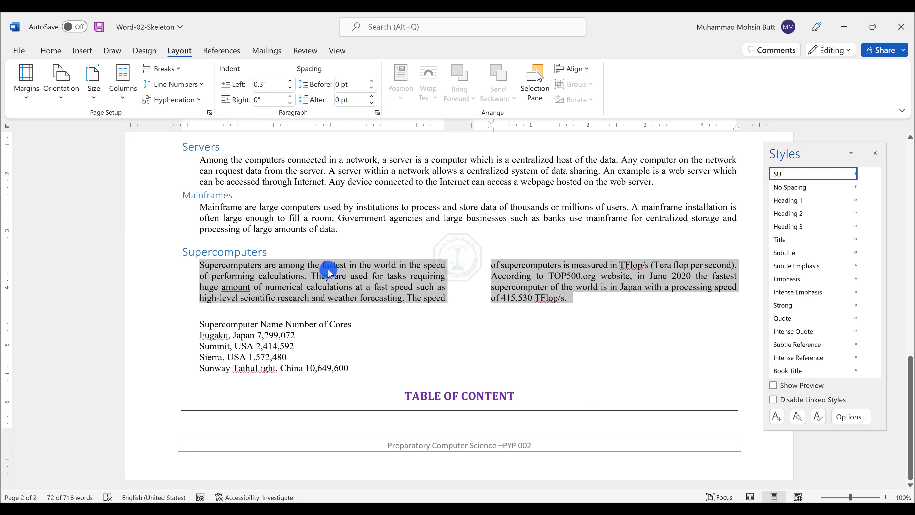
Step: Find the word SSDs in the Storage paragraph and insert an endnote right after it
{"action": "key", "text": "alt+Tab"}
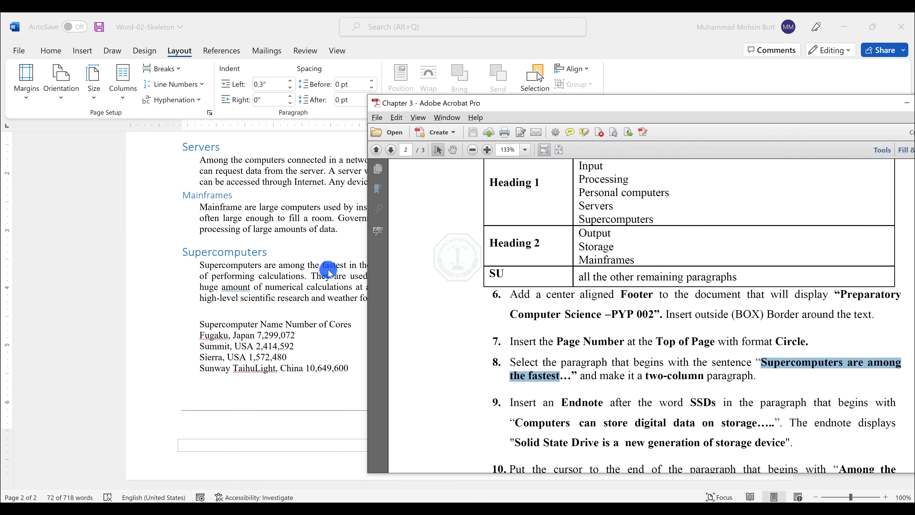
{"action": "scroll", "coordinate": [567, 368], "scroll_direction": "down", "scroll_amount": 2}
{"action": "left_click", "coordinate": [571, 370]}
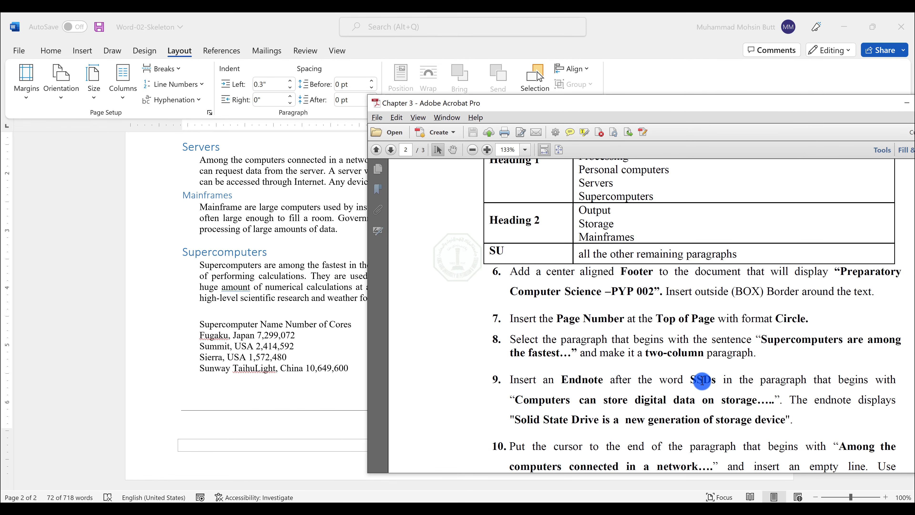
{"action": "key", "text": "alt+Tab"}
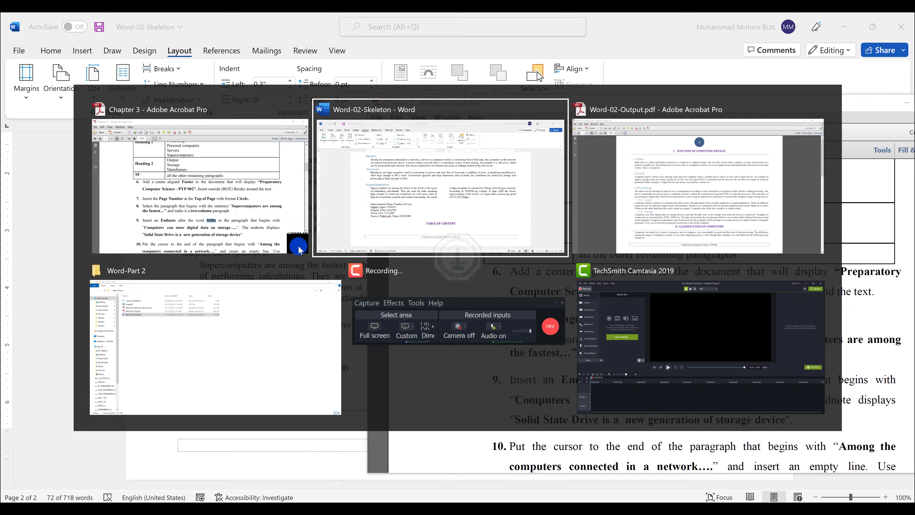
{"action": "left_click", "coordinate": [299, 230]}
{"action": "key", "text": "ctrl+f"}
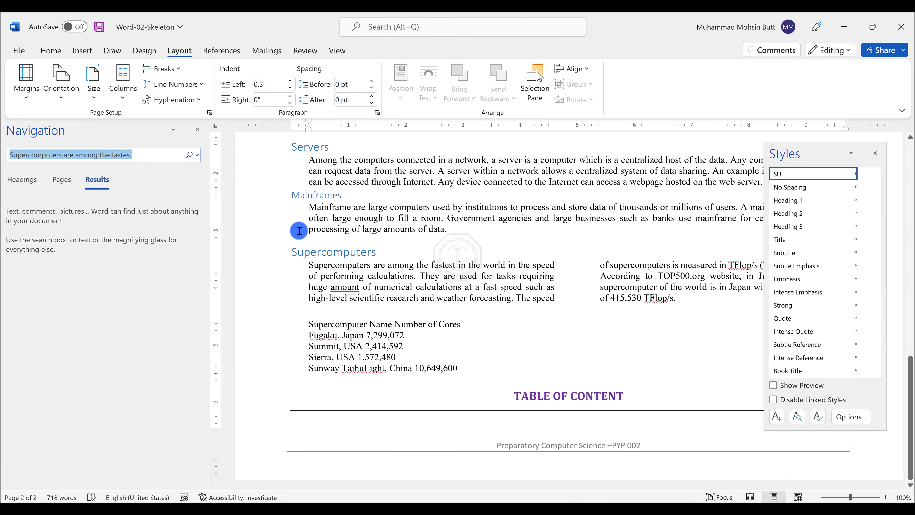
{"action": "type", "text": "SSDs"}
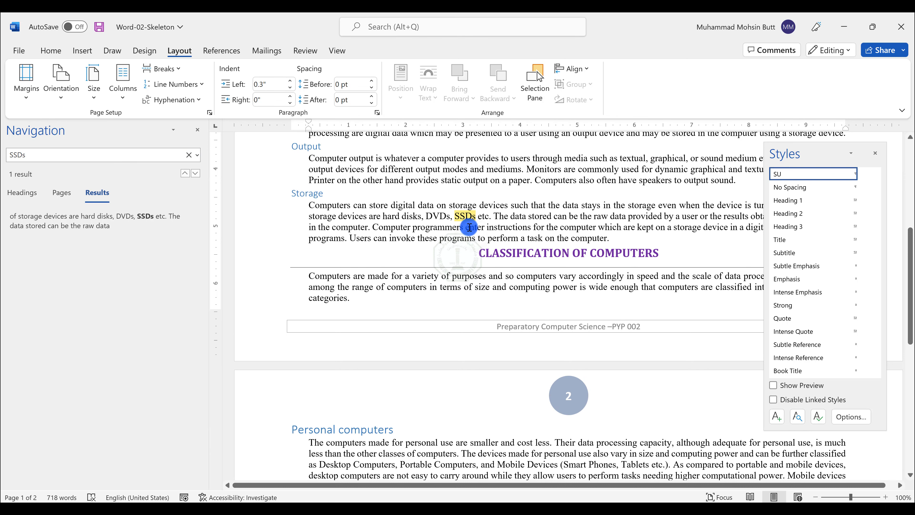
{"action": "double_click", "coordinate": [467, 218]}
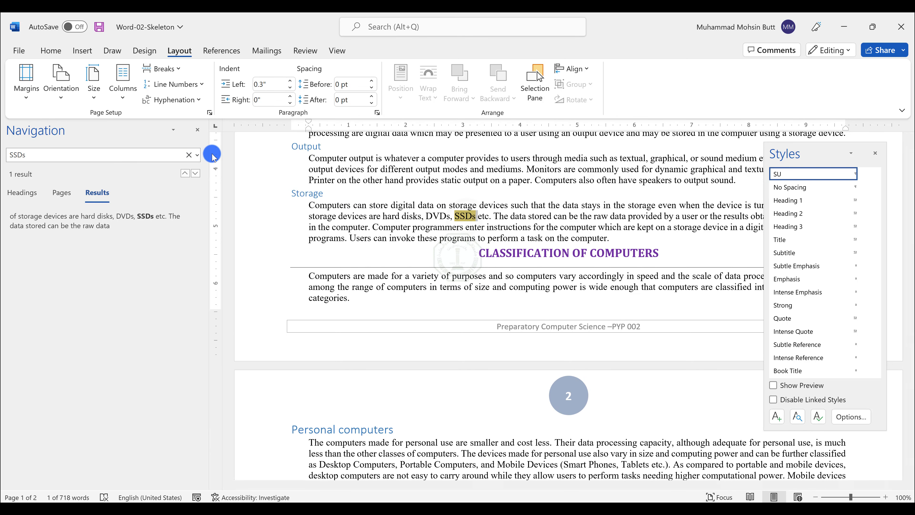
{"action": "left_click", "coordinate": [197, 129]}
{"action": "key", "text": "alt+Tab"}
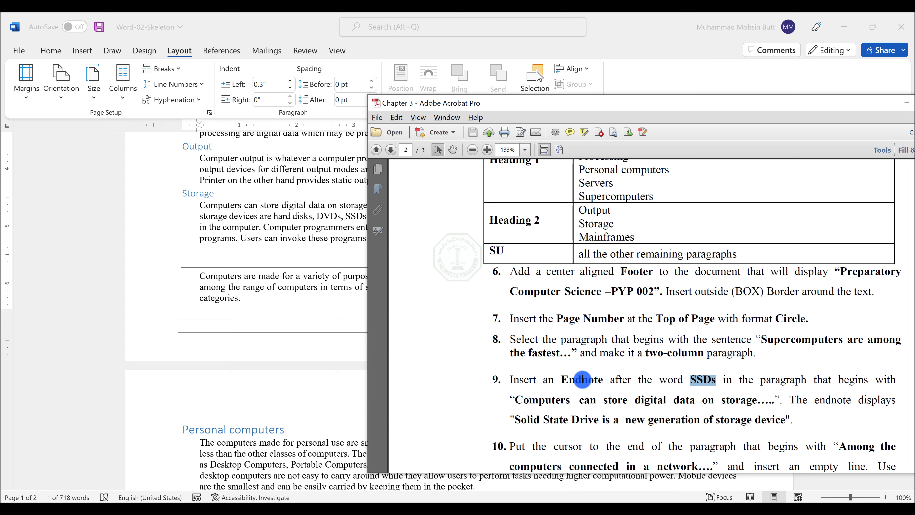
{"action": "left_click", "coordinate": [222, 39]}
{"action": "left_click", "coordinate": [221, 50]}
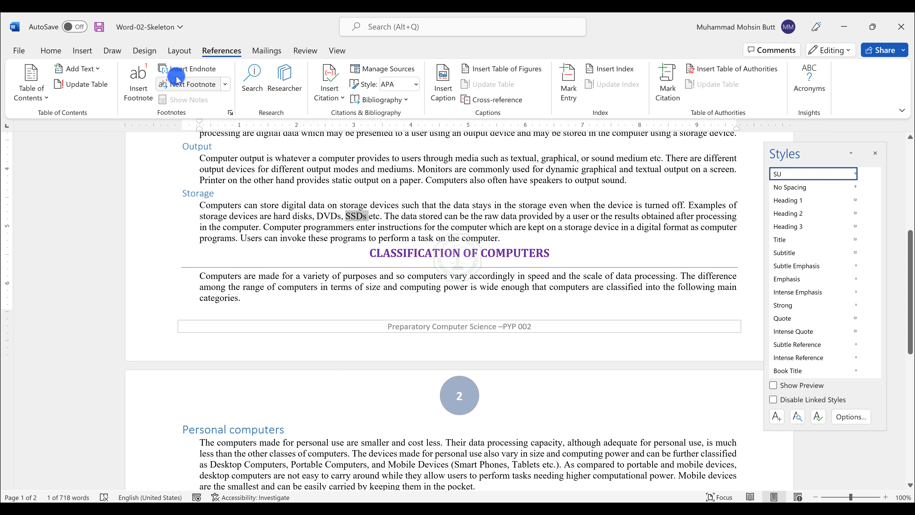
{"action": "left_click", "coordinate": [195, 68]}
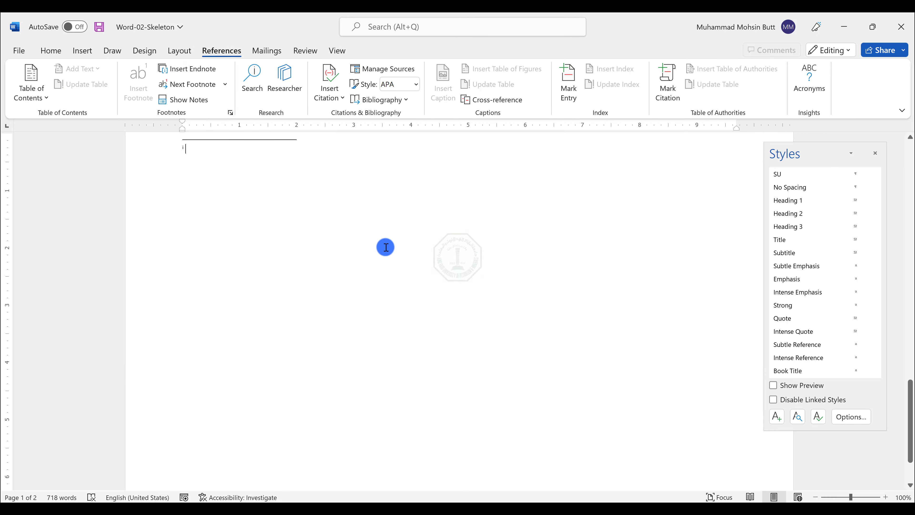
Step: Paste the endnote text "Solid State Drive is a new generation of storage device" as plain text, removing the stray quotation mark
{"action": "scroll", "coordinate": [204, 180], "scroll_direction": "up", "scroll_amount": 3}
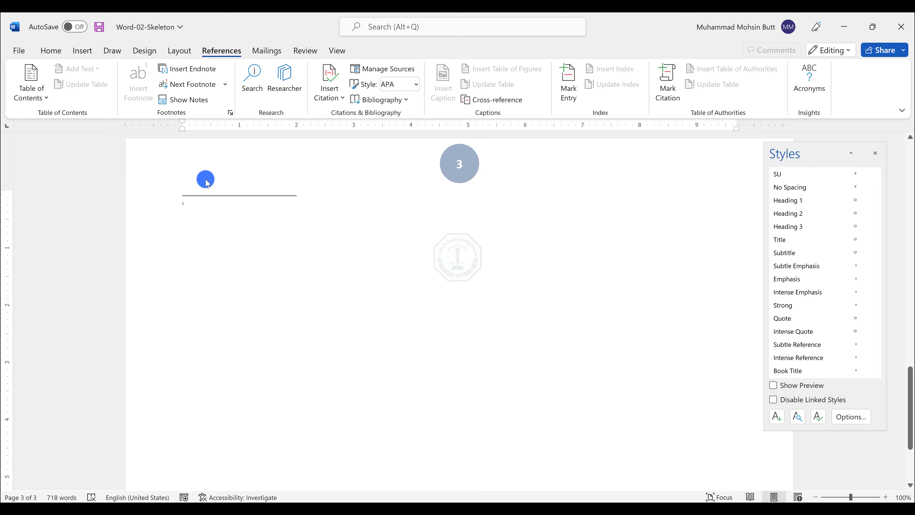
{"action": "key", "text": "alt+Tab"}
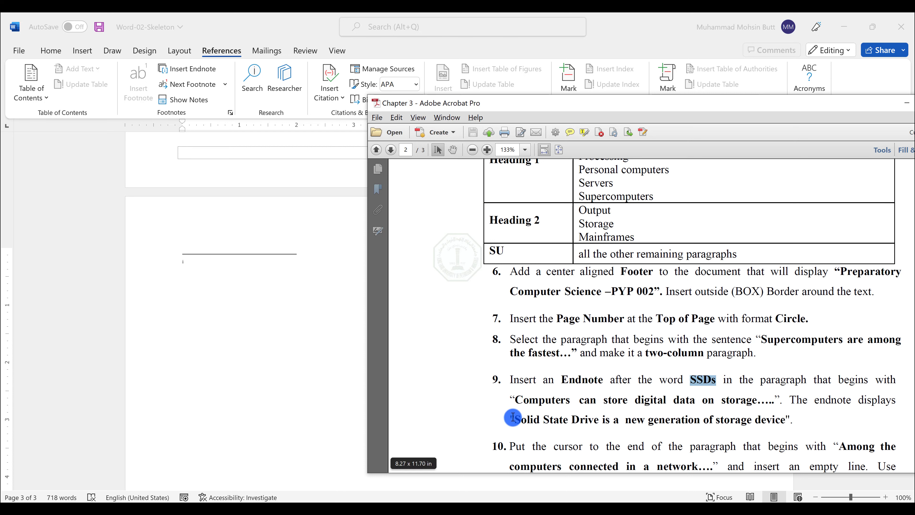
{"action": "left_click_drag", "start_coordinate": [604, 418], "coordinate": [760, 415]}
{"action": "key", "text": "ctrl+c"}
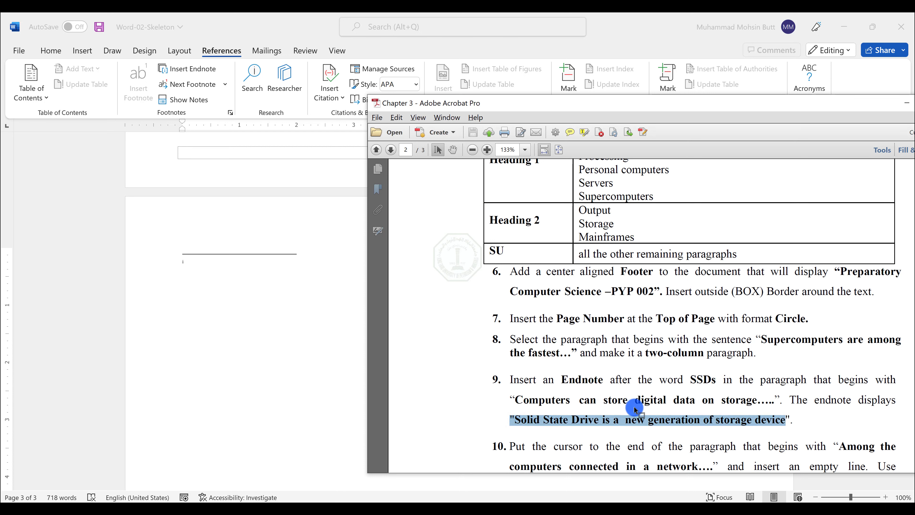
{"action": "left_click", "coordinate": [203, 258]}
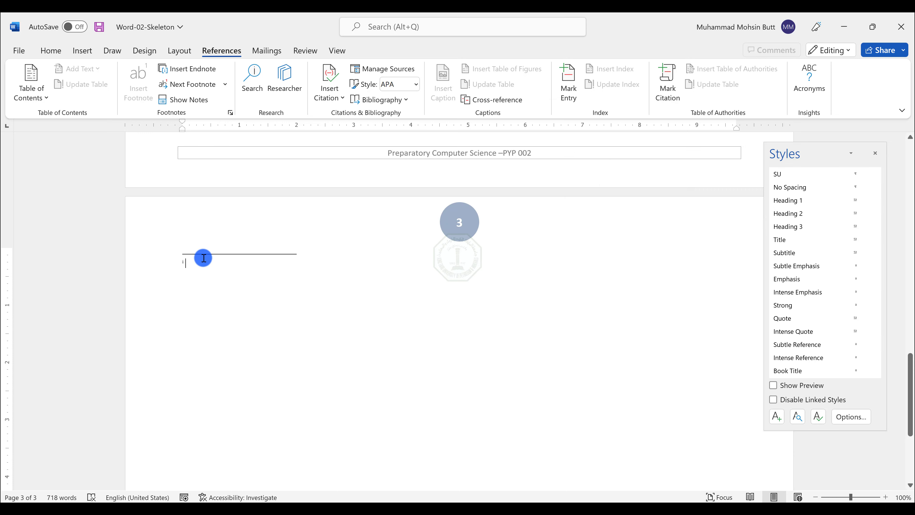
{"action": "right_click", "coordinate": [190, 260]}
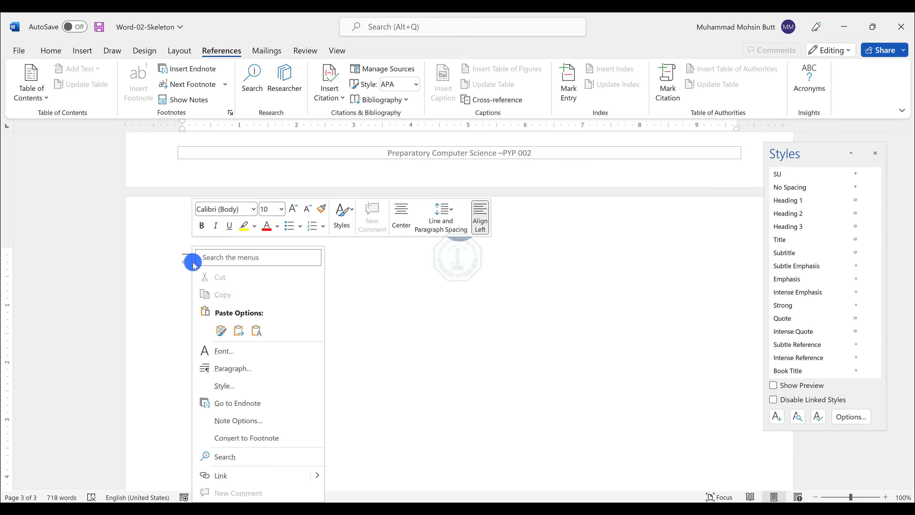
{"action": "left_click", "coordinate": [258, 329]}
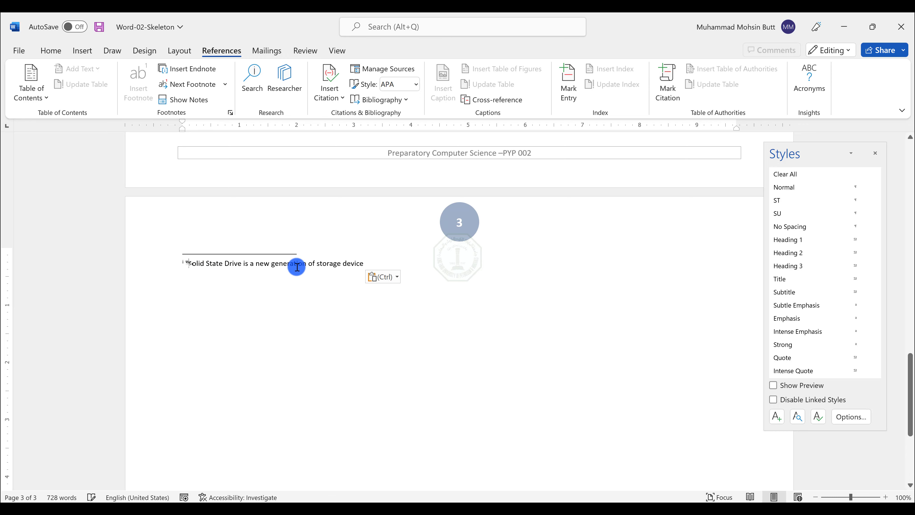
{"action": "key", "text": "BackSpace"}
{"action": "scroll", "coordinate": [347, 265], "scroll_direction": "up", "scroll_amount": 2}
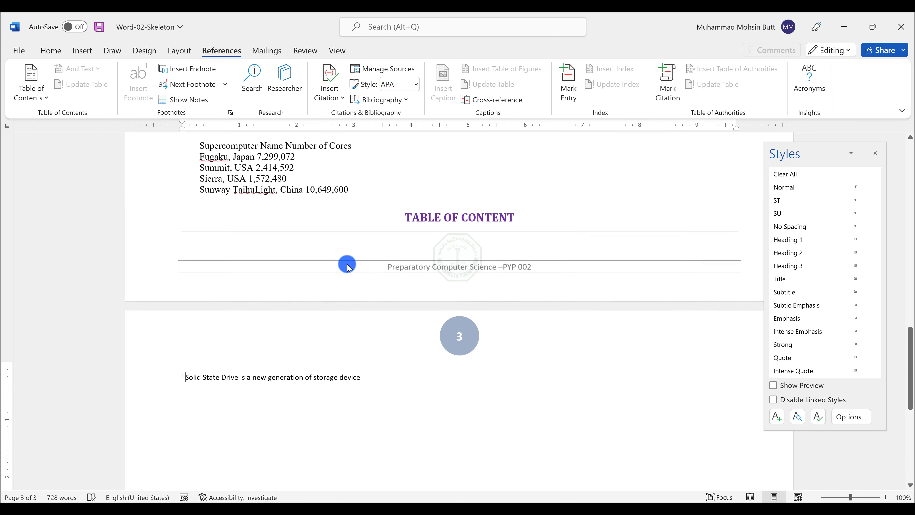
Step: Copy the phrase "Among the computers connected in a network" from the lab instructions
{"action": "key", "text": "alt+Tab"}
{"action": "scroll", "coordinate": [467, 288], "scroll_direction": "down", "scroll_amount": 3}
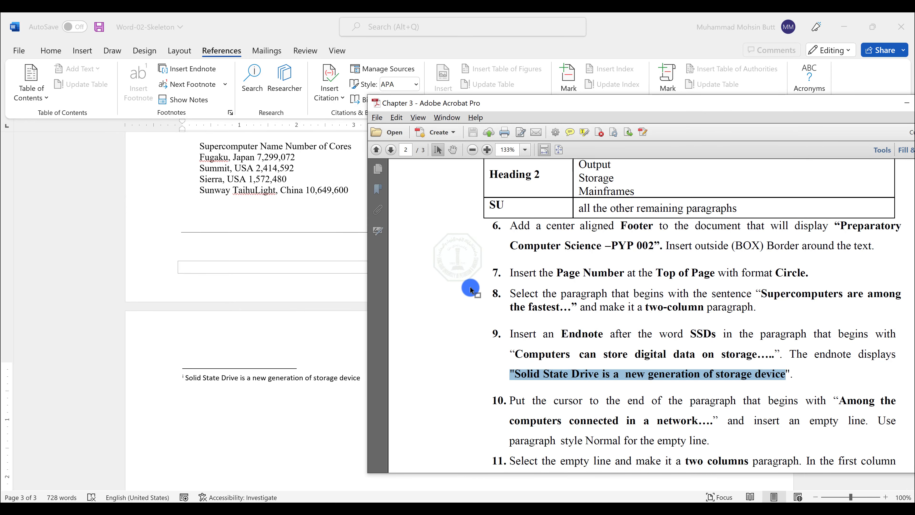
{"action": "left_click", "coordinate": [587, 369]}
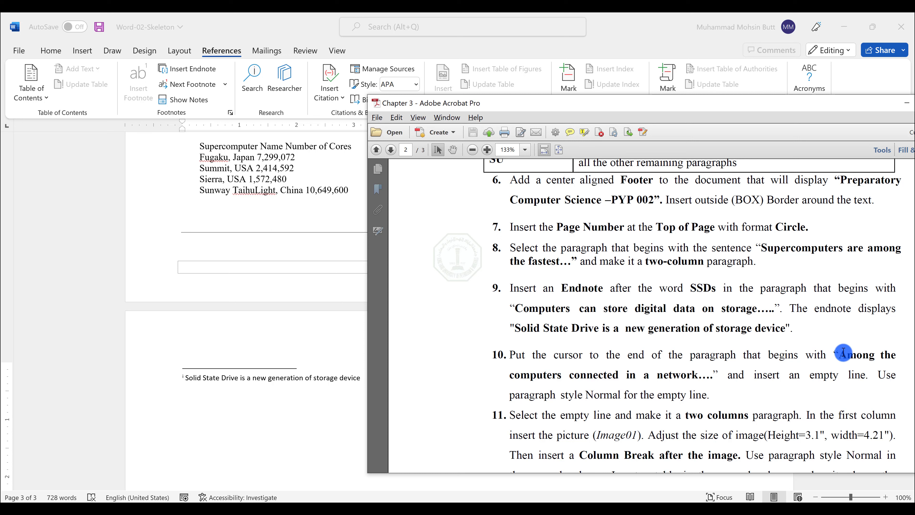
{"action": "left_click_drag", "start_coordinate": [843, 351], "coordinate": [702, 379]}
{"action": "key", "text": "ctrl+c"}
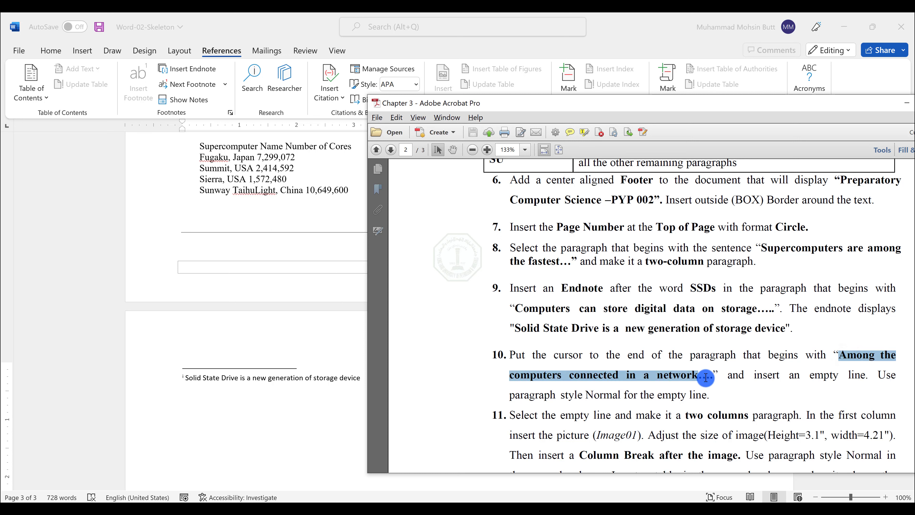
Step: Find the paragraph beginning "Among the computers connected in a network" and insert an empty line at its end
{"action": "left_click", "coordinate": [280, 237]}
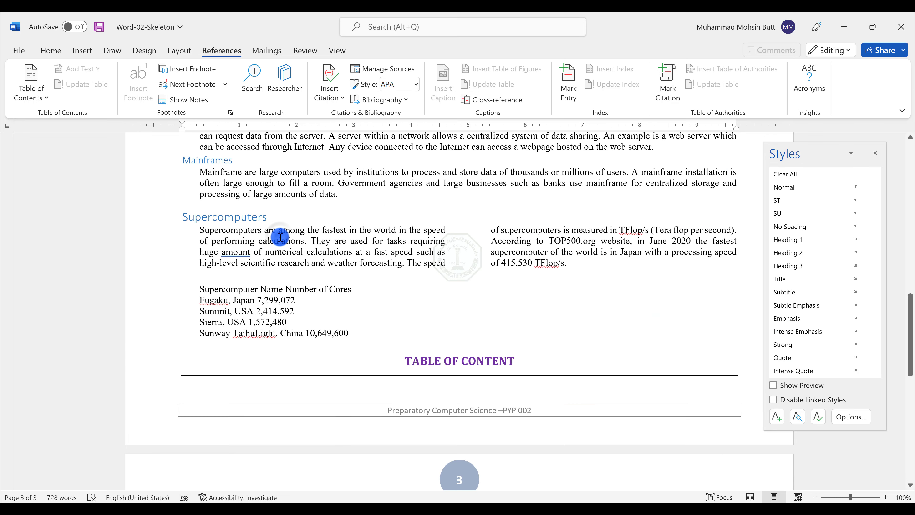
{"action": "key", "text": "ctrl+f"}
{"action": "key", "text": "ctrl+v"}
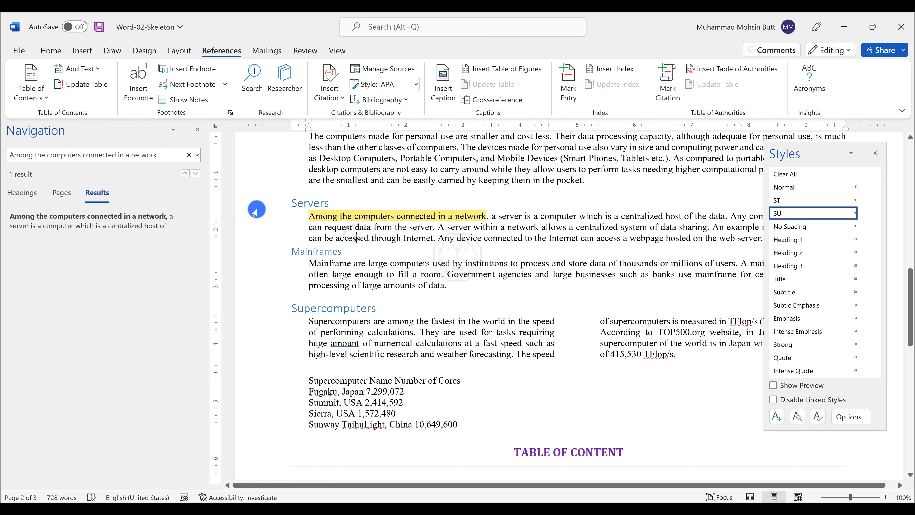
{"action": "left_click", "coordinate": [197, 129]}
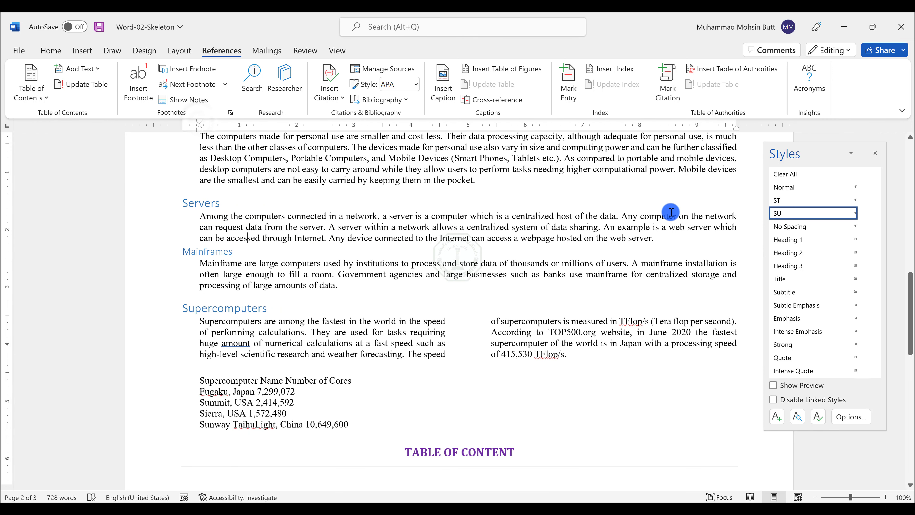
{"action": "left_click", "coordinate": [677, 235]}
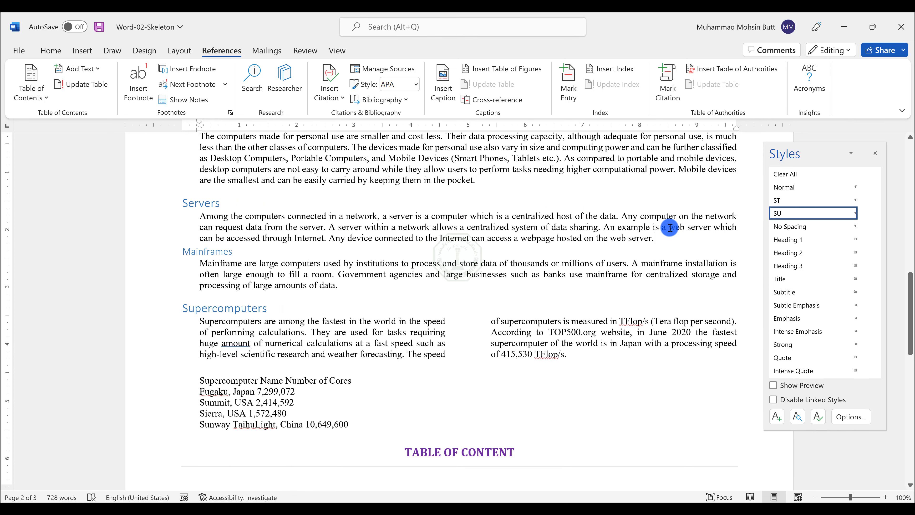
{"action": "key", "text": "Return"}
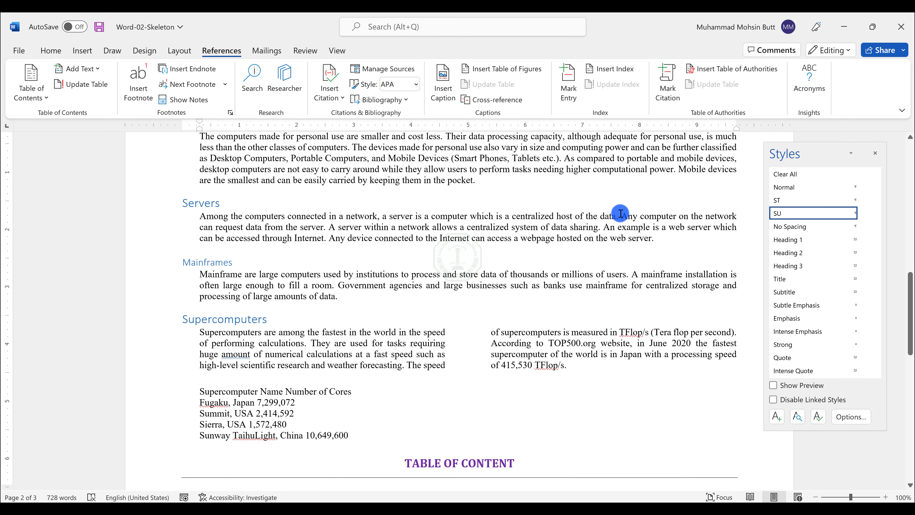
Step: Apply the Normal paragraph style to the new empty line
{"action": "key", "text": "alt+Tab"}
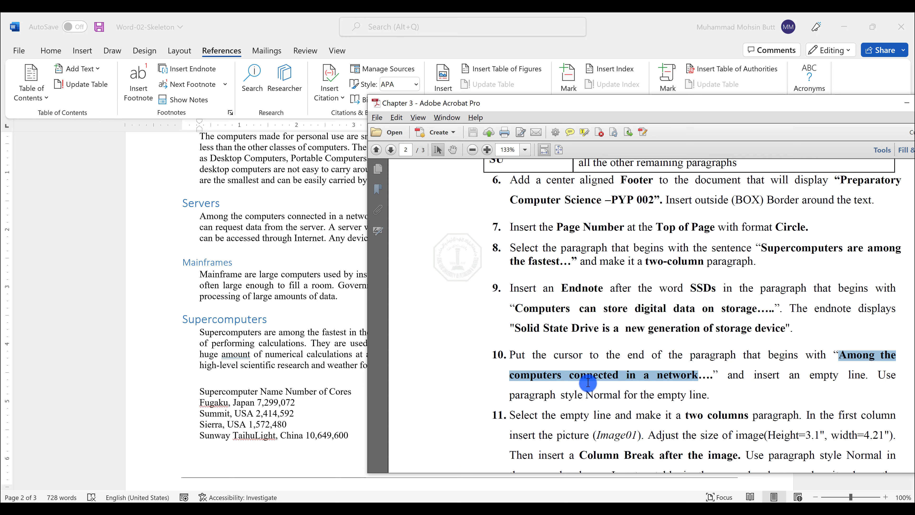
{"action": "double_click", "coordinate": [605, 393]}
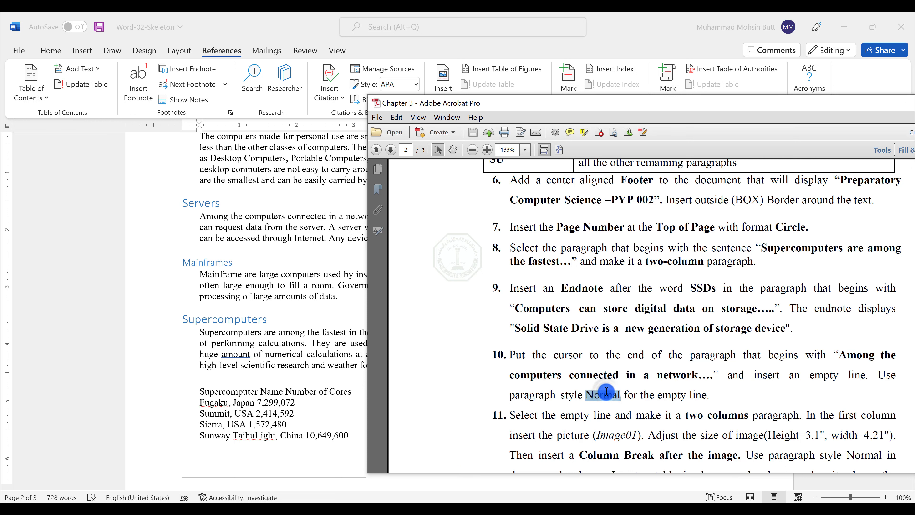
{"action": "key", "text": "alt+Tab"}
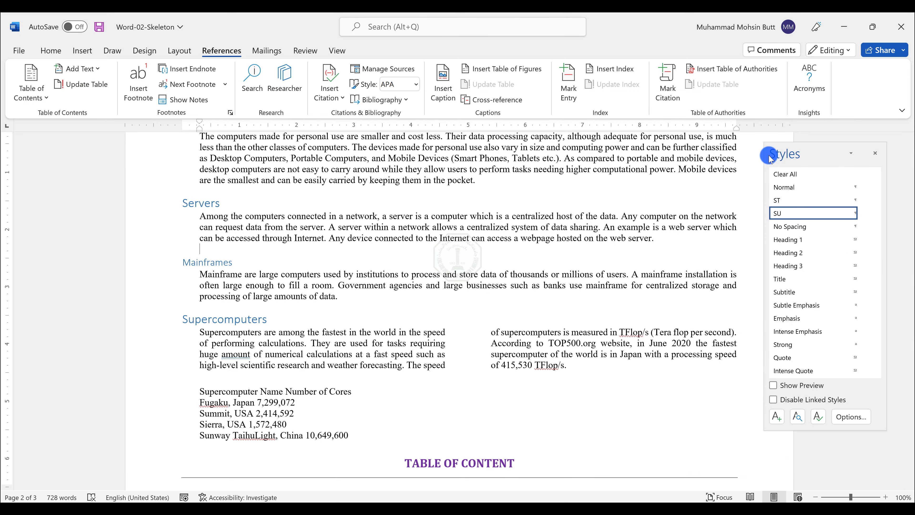
{"action": "left_click", "coordinate": [795, 187]}
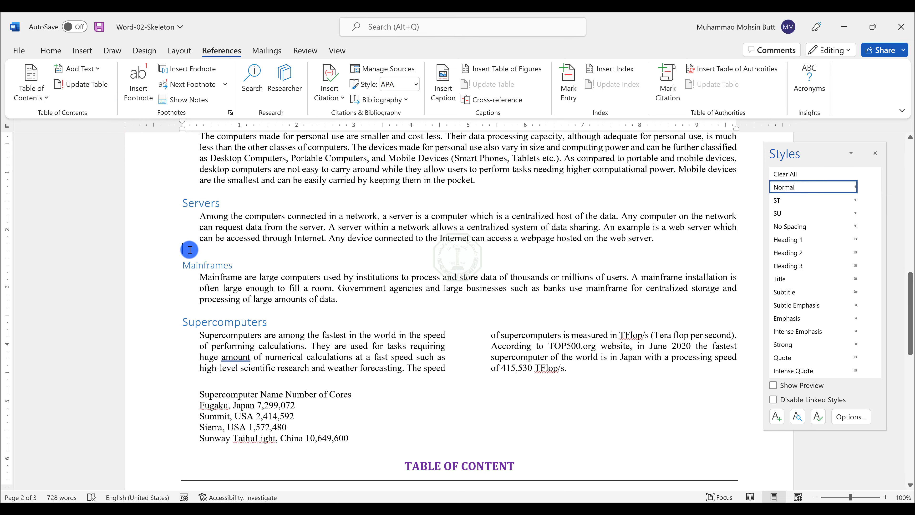
Step: Select the empty line below the Servers paragraph and format it as two columns
{"action": "key", "text": "alt+Tab"}
{"action": "left_click_drag", "start_coordinate": [542, 414], "coordinate": [769, 414]}
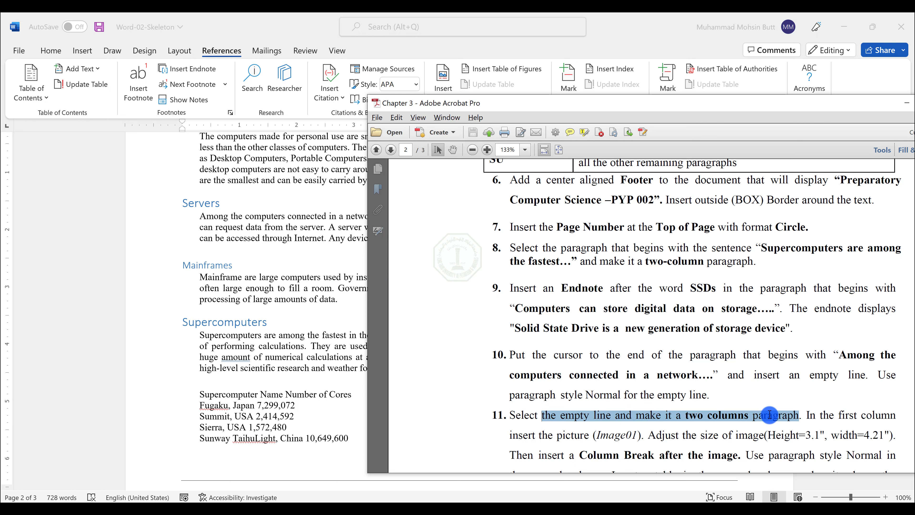
{"action": "left_click", "coordinate": [211, 247]}
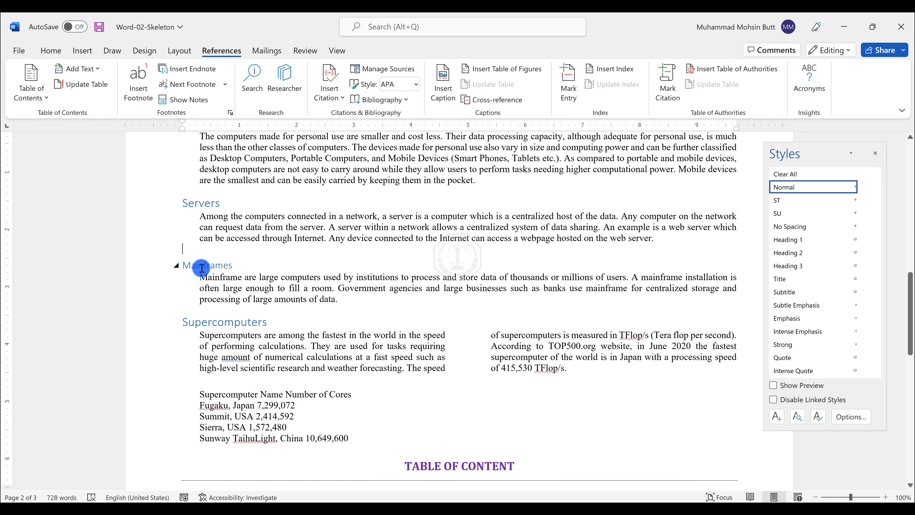
{"action": "double_click", "coordinate": [183, 250]}
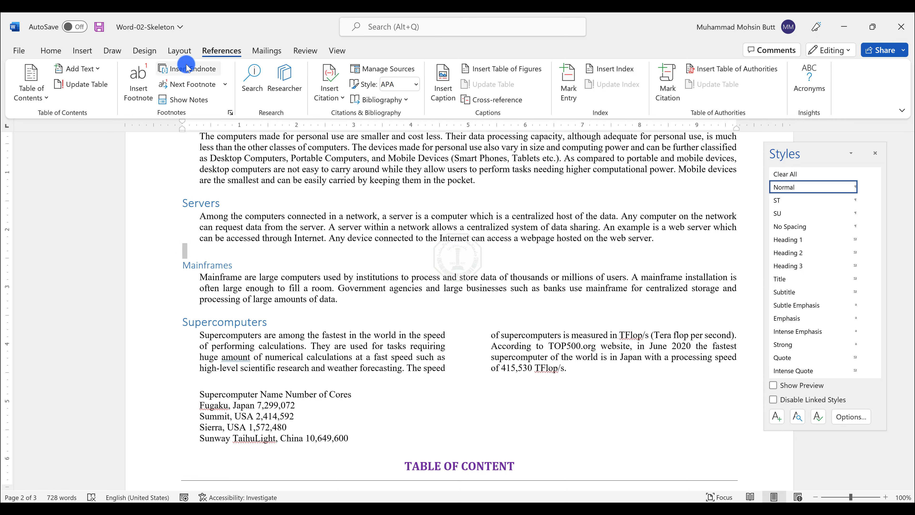
{"action": "left_click", "coordinate": [180, 51]}
{"action": "left_click", "coordinate": [132, 97]}
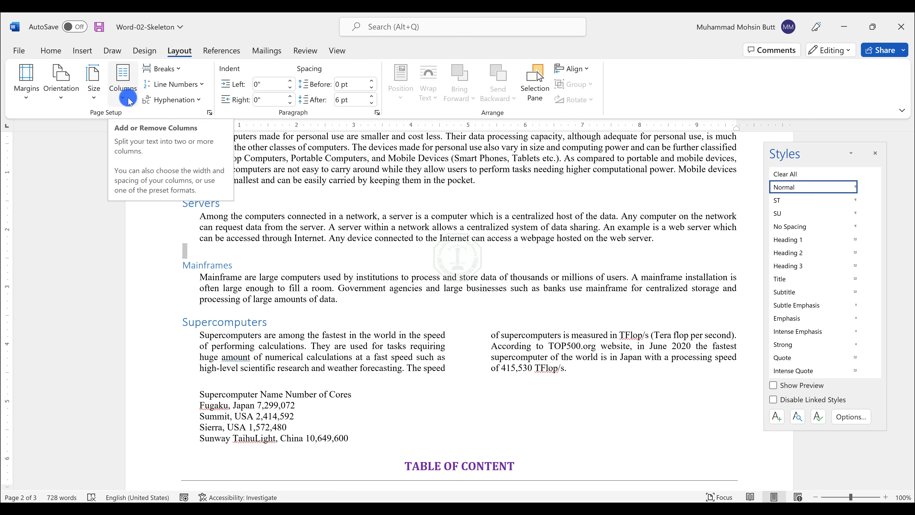
{"action": "left_click", "coordinate": [129, 100]}
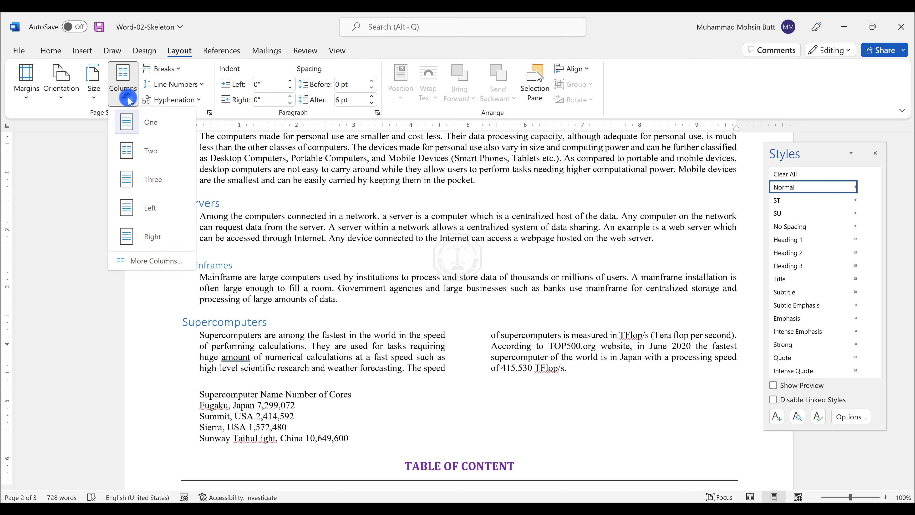
{"action": "left_click", "coordinate": [140, 149]}
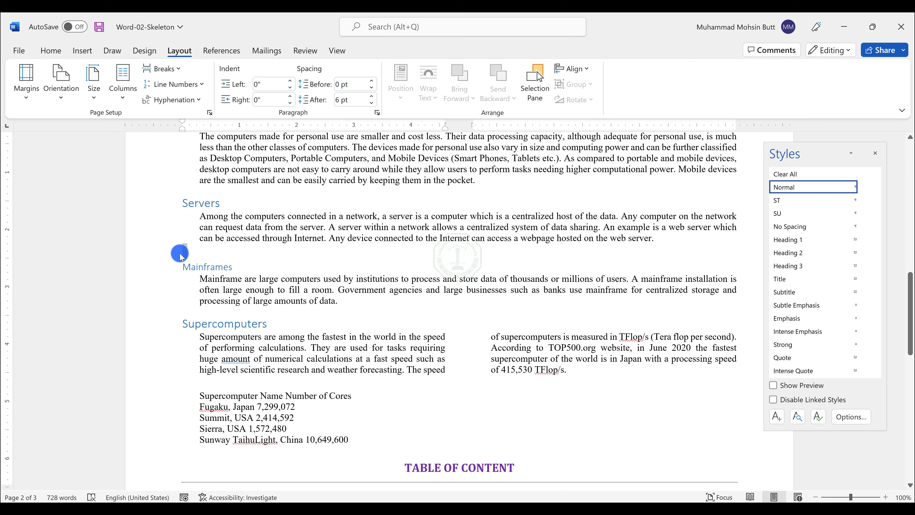
Step: Apply two columns to the empty line again, then undo that column change
{"action": "left_click", "coordinate": [202, 252]}
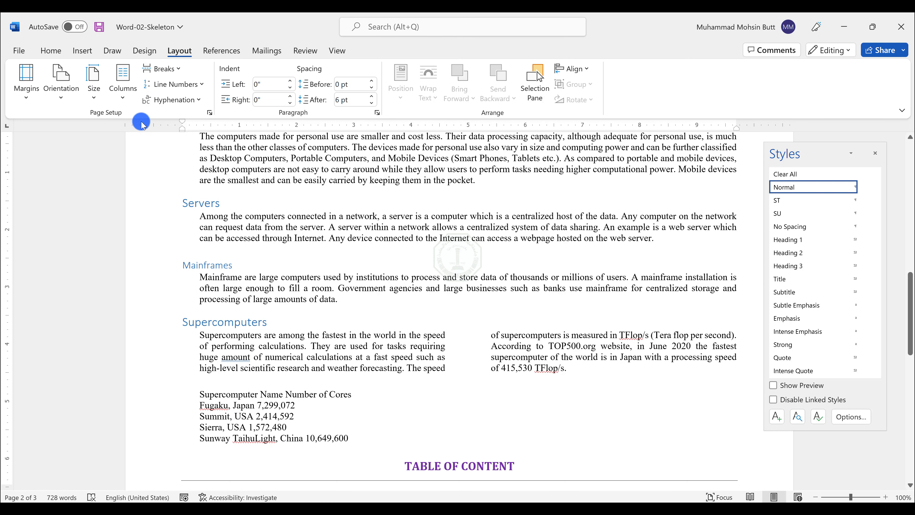
{"action": "left_click", "coordinate": [125, 100]}
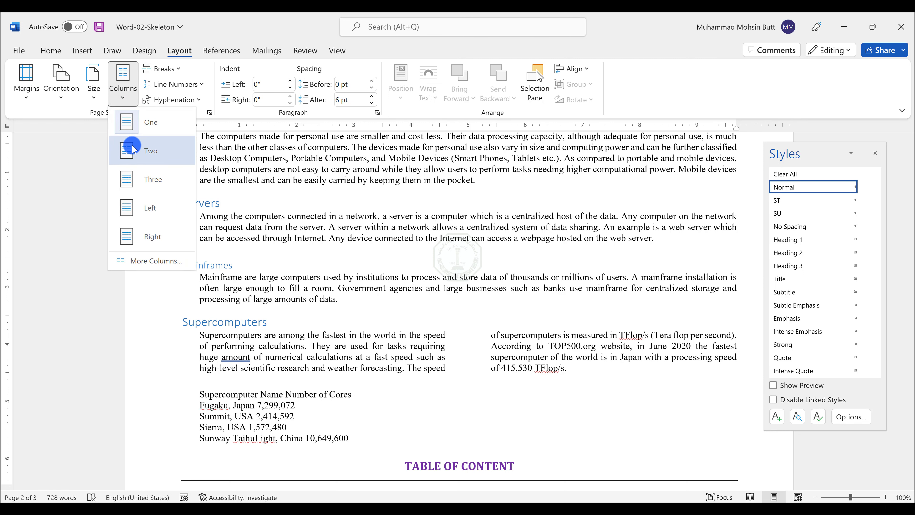
{"action": "left_click", "coordinate": [134, 154]}
{"action": "scroll", "coordinate": [428, 353], "scroll_direction": "up", "scroll_amount": 15}
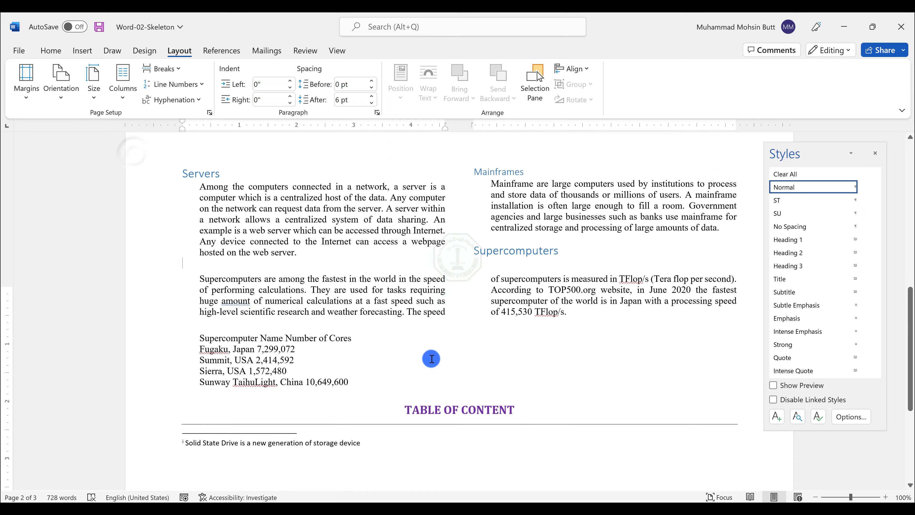
{"action": "scroll", "coordinate": [427, 353], "scroll_direction": "down", "scroll_amount": 15}
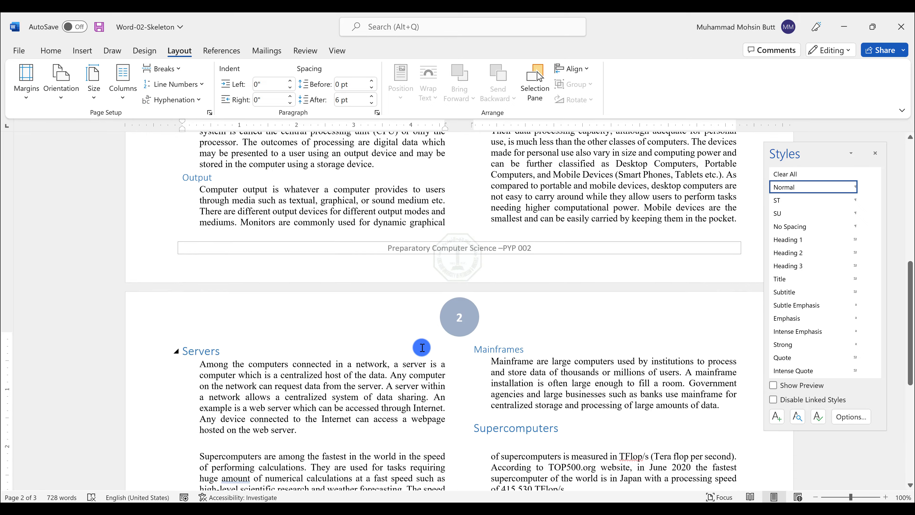
{"action": "scroll", "coordinate": [422, 348], "scroll_direction": "down", "scroll_amount": 1}
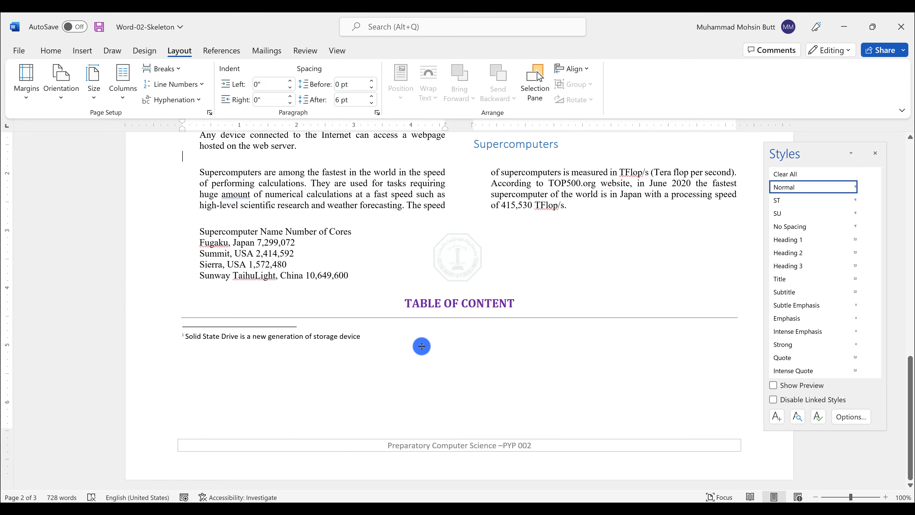
{"action": "scroll", "coordinate": [421, 346], "scroll_direction": "up", "scroll_amount": 20}
{"action": "key", "text": "ctrl+z"}
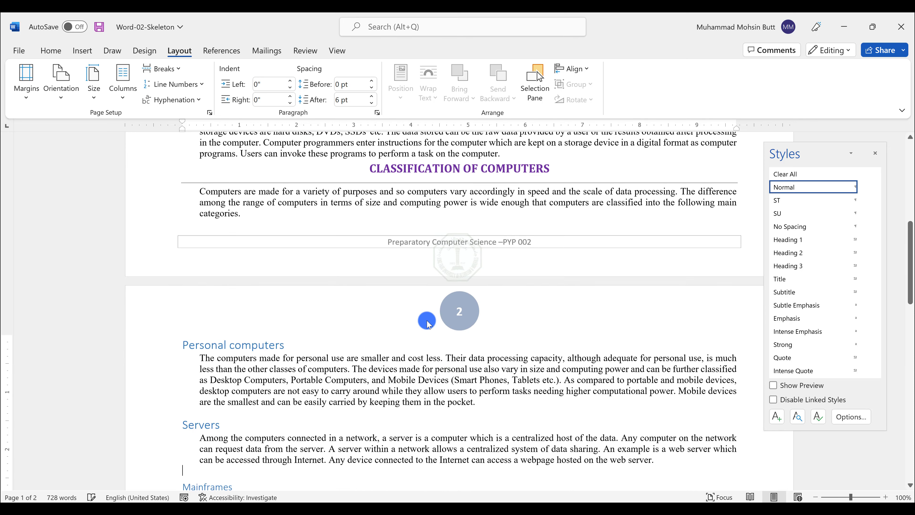
Step: Select the empty line below the Servers paragraph and set it back to one column
{"action": "scroll", "coordinate": [265, 343], "scroll_direction": "down", "scroll_amount": 3}
{"action": "scroll", "coordinate": [263, 343], "scroll_direction": "down", "scroll_amount": 2}
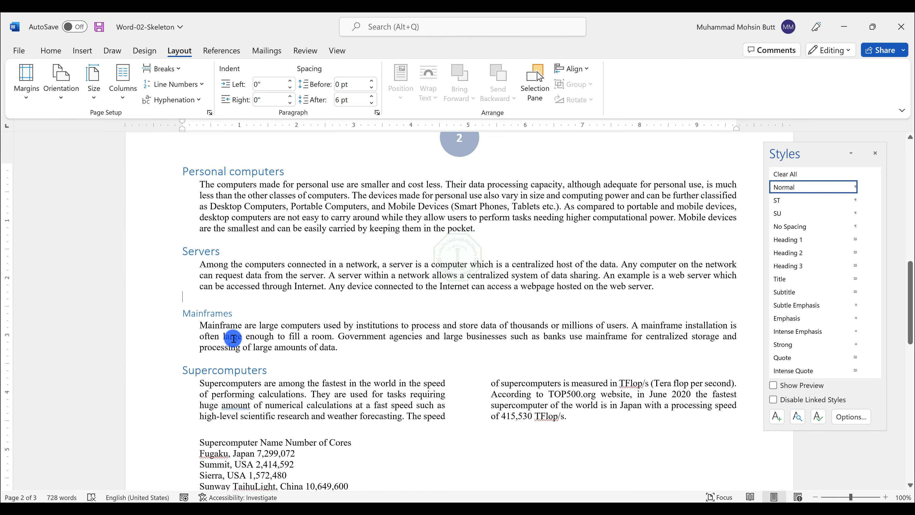
{"action": "left_click", "coordinate": [172, 296]}
{"action": "left_click_drag", "start_coordinate": [181, 294], "coordinate": [194, 296]}
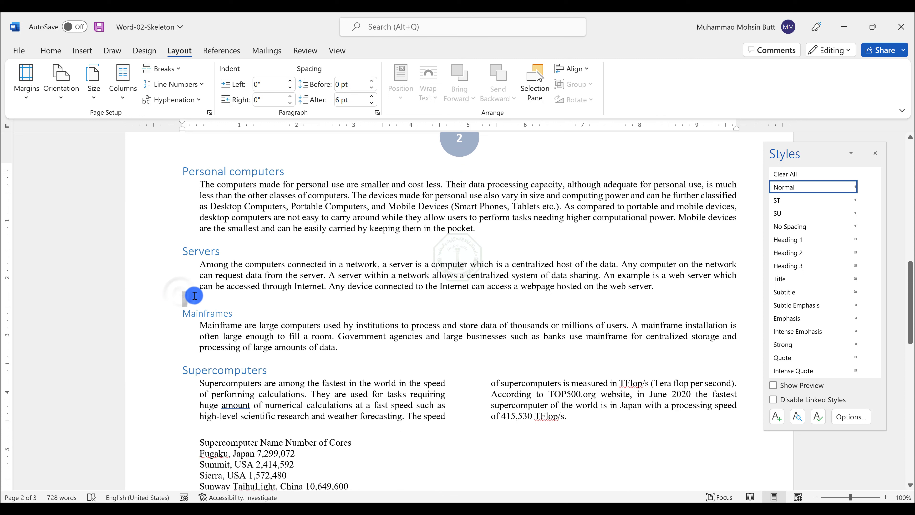
{"action": "left_click", "coordinate": [123, 94]}
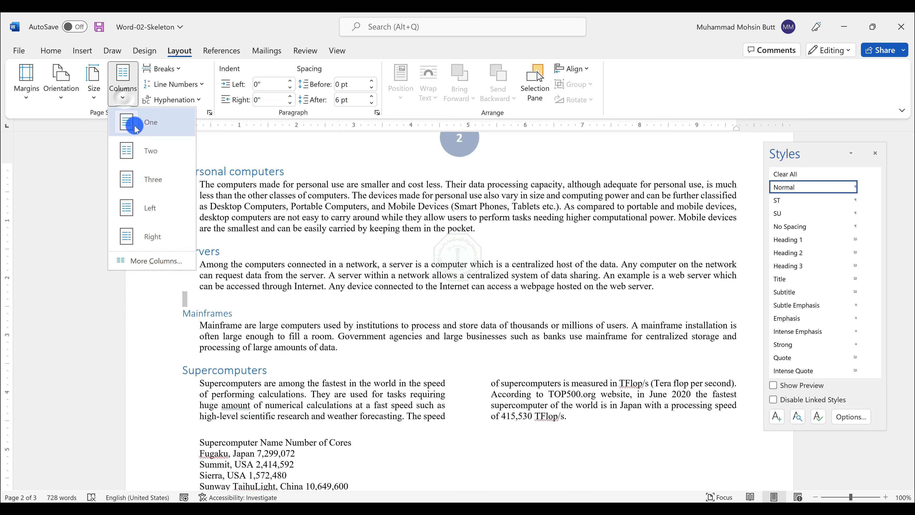
{"action": "left_click", "coordinate": [136, 127]}
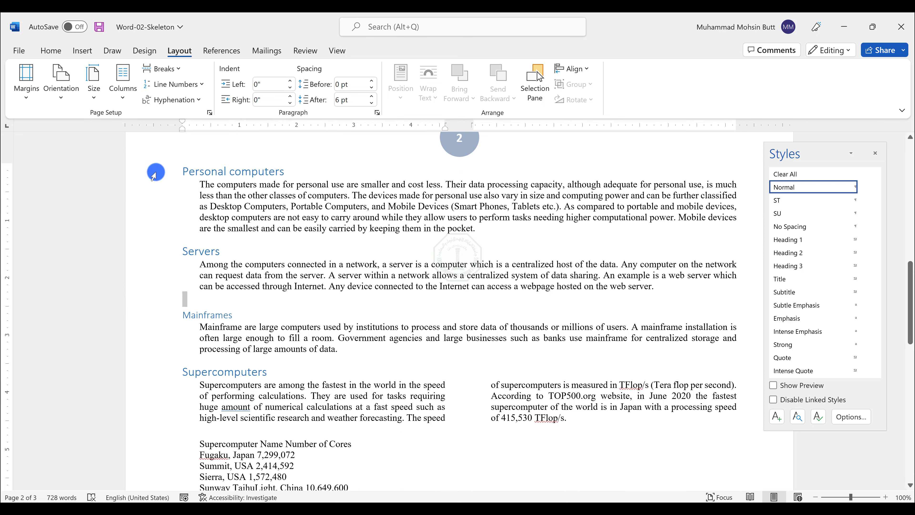
Step: Insert the picture image01 from the Desktop's Word-Part 2 folder on the empty line below the Servers paragraph
{"action": "left_click", "coordinate": [182, 302]}
{"action": "key", "text": "alt+Tab"}
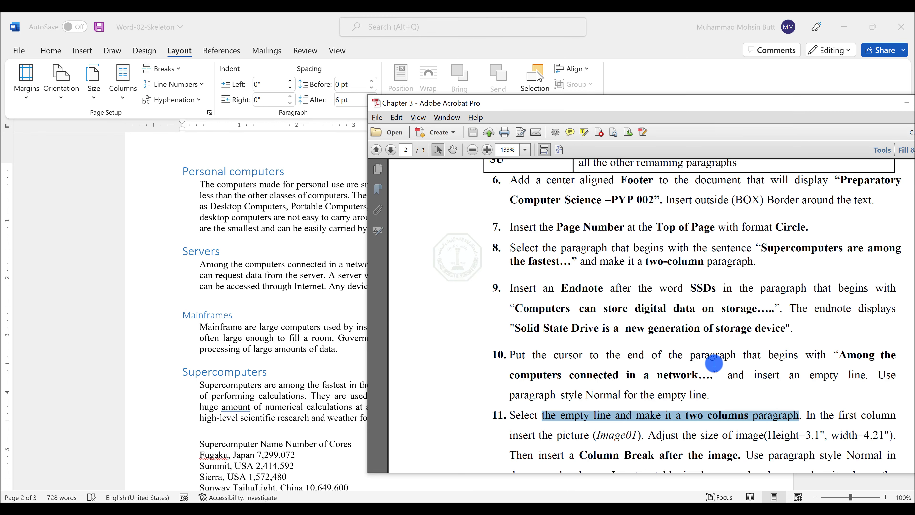
{"action": "scroll", "coordinate": [709, 362], "scroll_direction": "down", "scroll_amount": 2}
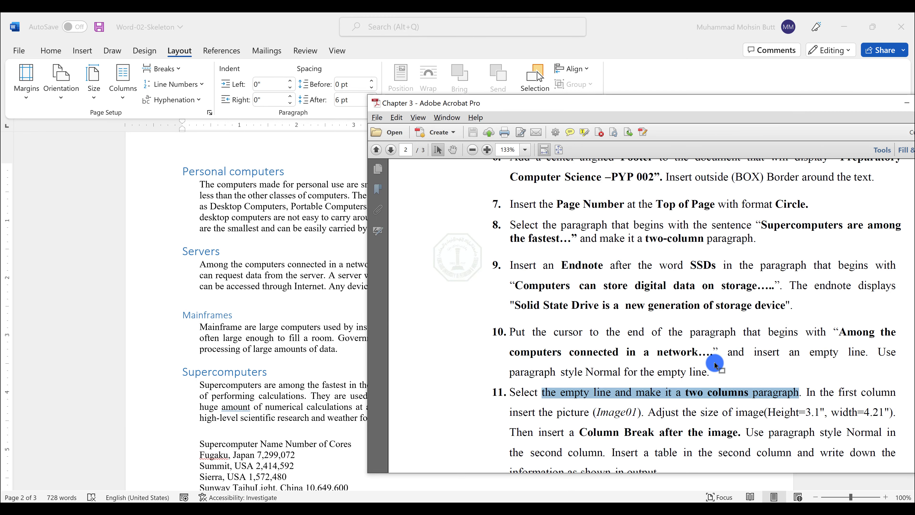
{"action": "double_click", "coordinate": [569, 415]}
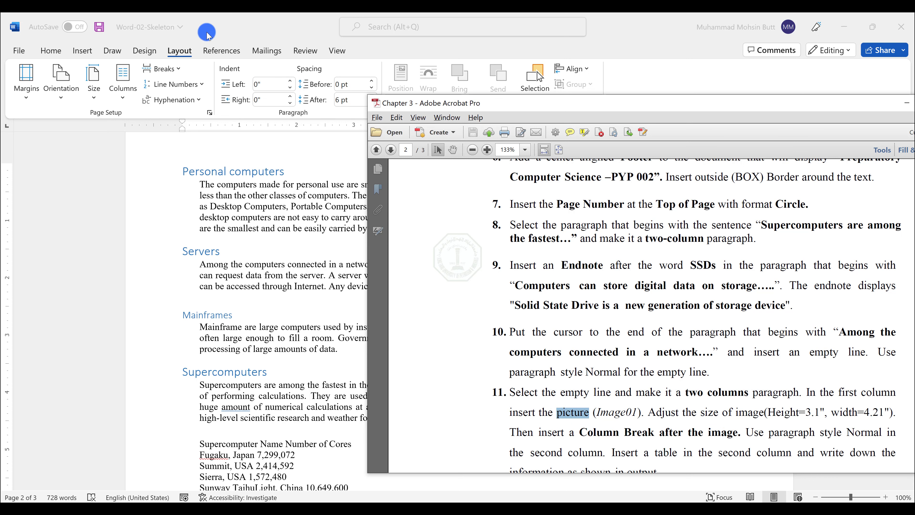
{"action": "left_click", "coordinate": [89, 52]}
{"action": "left_click", "coordinate": [87, 50]}
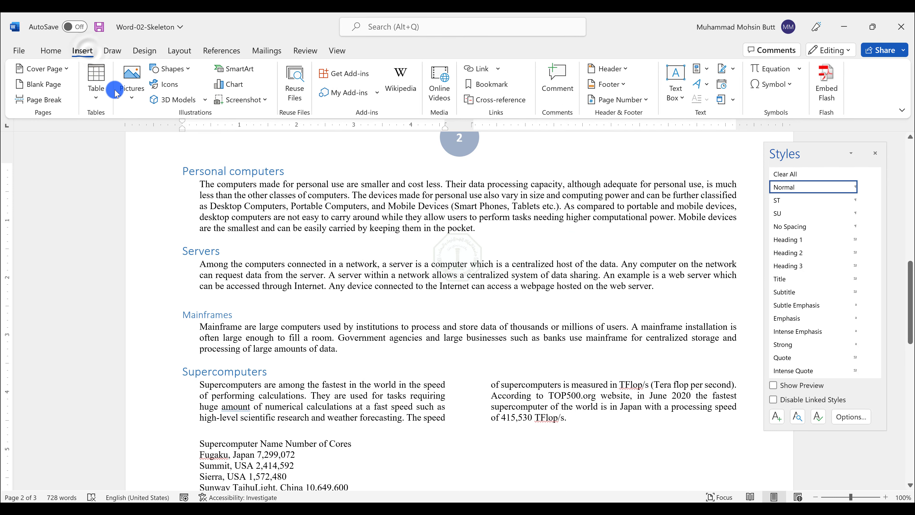
{"action": "left_click", "coordinate": [130, 97]}
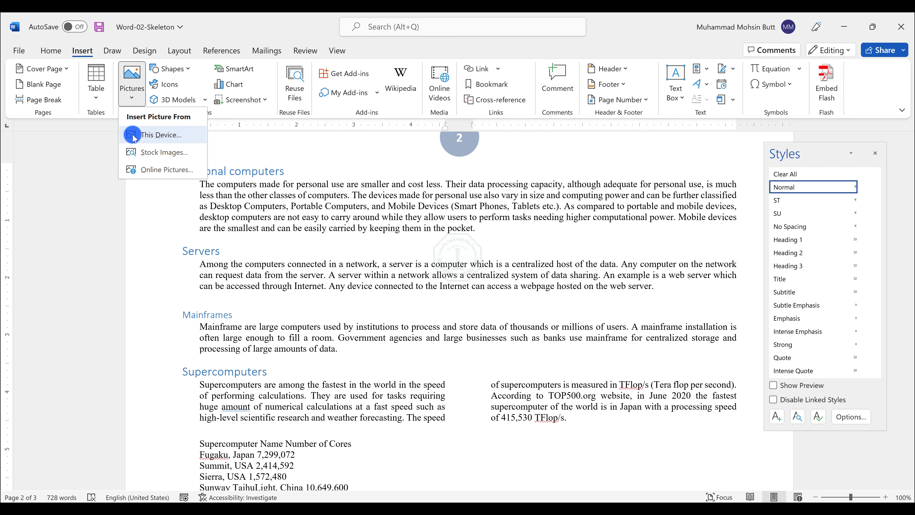
{"action": "left_click", "coordinate": [146, 137]}
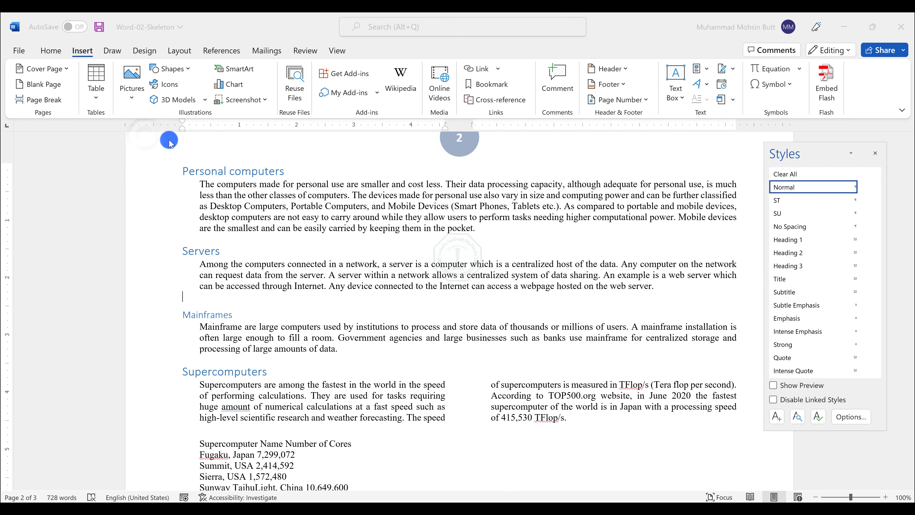
{"action": "left_click", "coordinate": [67, 119]}
{"action": "left_click", "coordinate": [59, 92]}
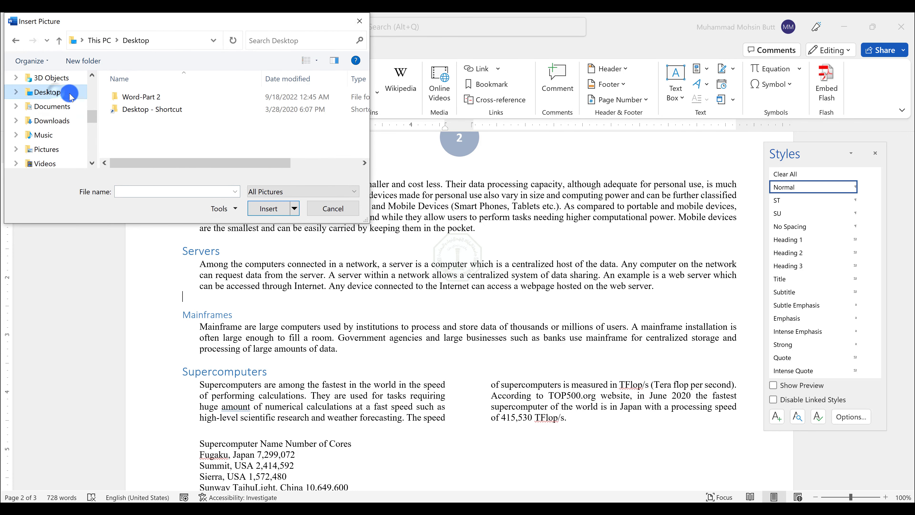
{"action": "left_click", "coordinate": [126, 101]}
{"action": "double_click", "coordinate": [127, 99]}
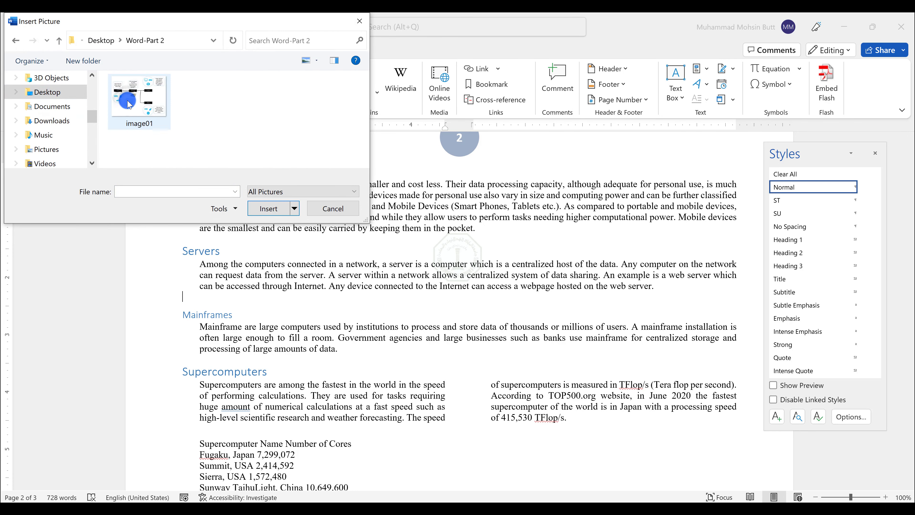
{"action": "double_click", "coordinate": [129, 104]}
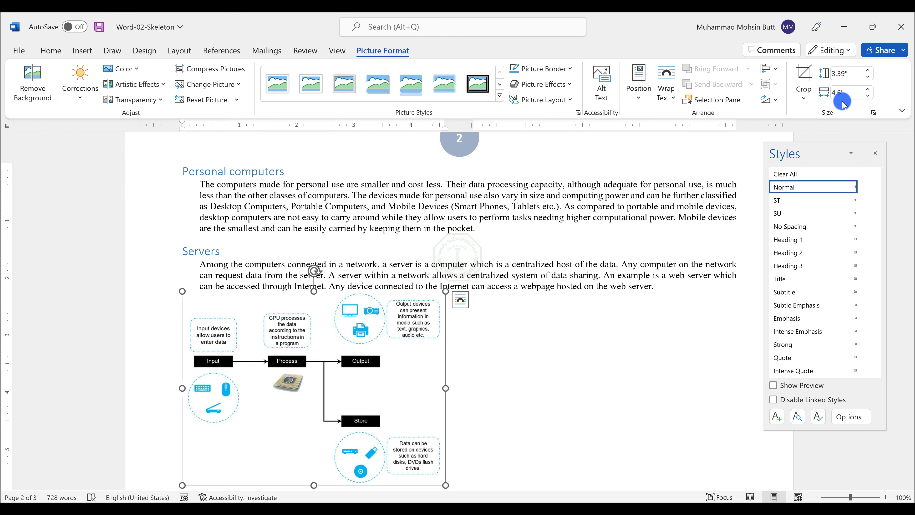
Step: Unlock the picture's aspect ratio and resize it to a height of 3.1" and a width of 4.21"
{"action": "key", "text": "alt+Tab"}
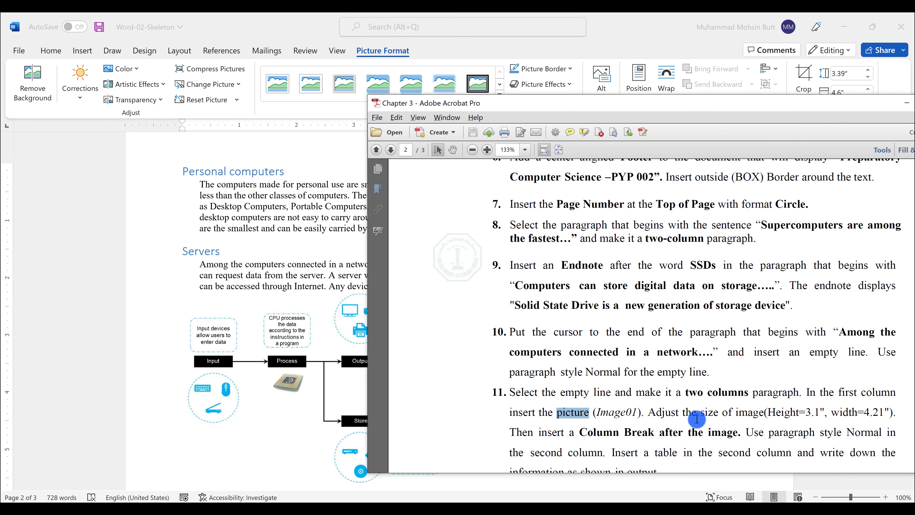
{"action": "left_click_drag", "start_coordinate": [805, 411], "coordinate": [885, 411]}
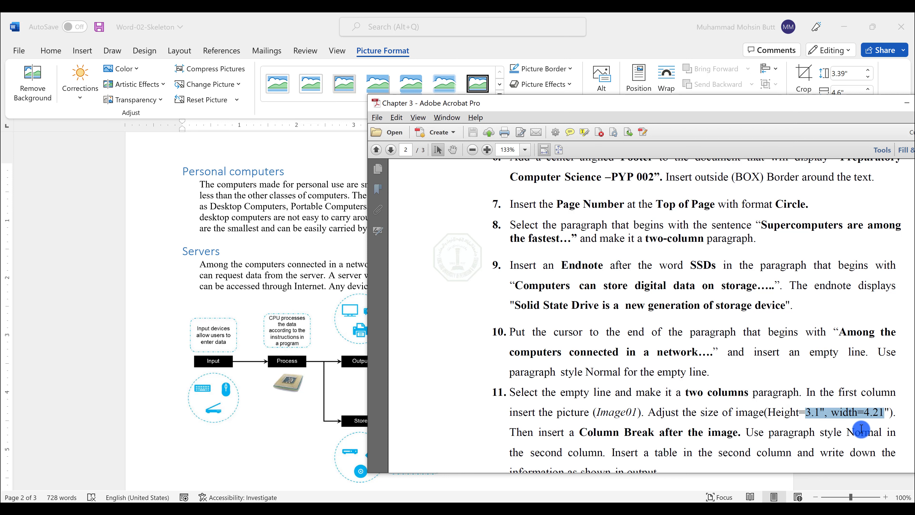
{"action": "left_click", "coordinate": [642, 42]}
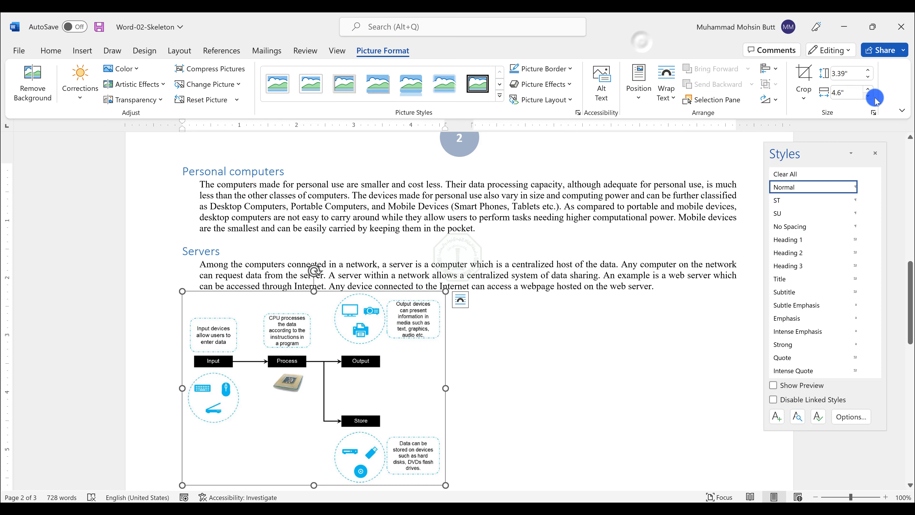
{"action": "left_click", "coordinate": [875, 115]}
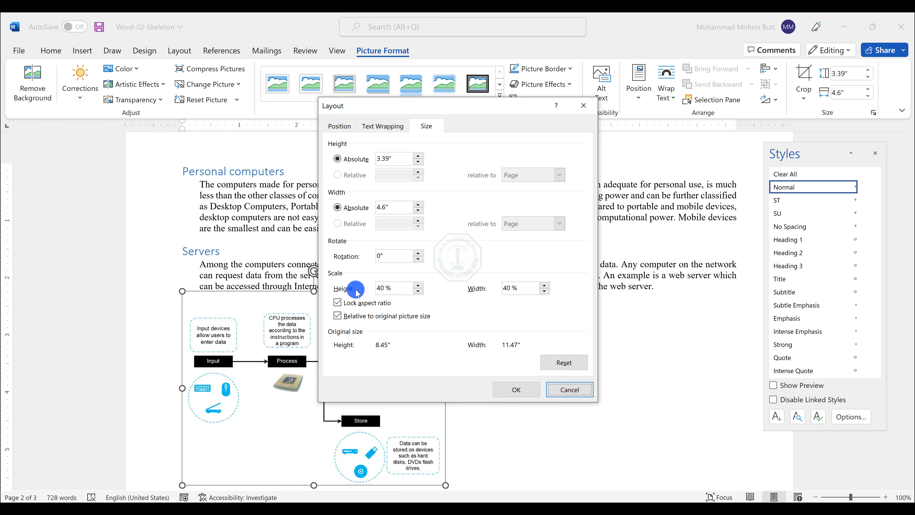
{"action": "left_click", "coordinate": [348, 309]}
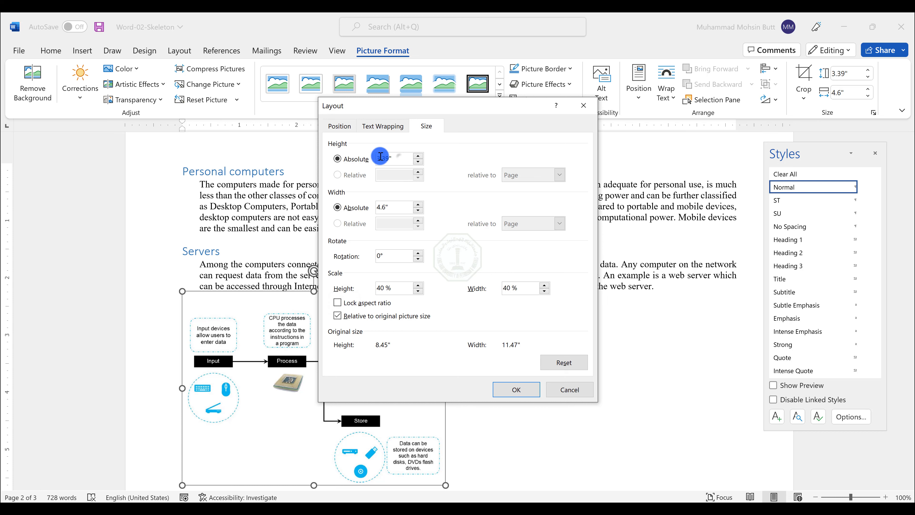
{"action": "left_click_drag", "start_coordinate": [400, 157], "coordinate": [382, 156]}
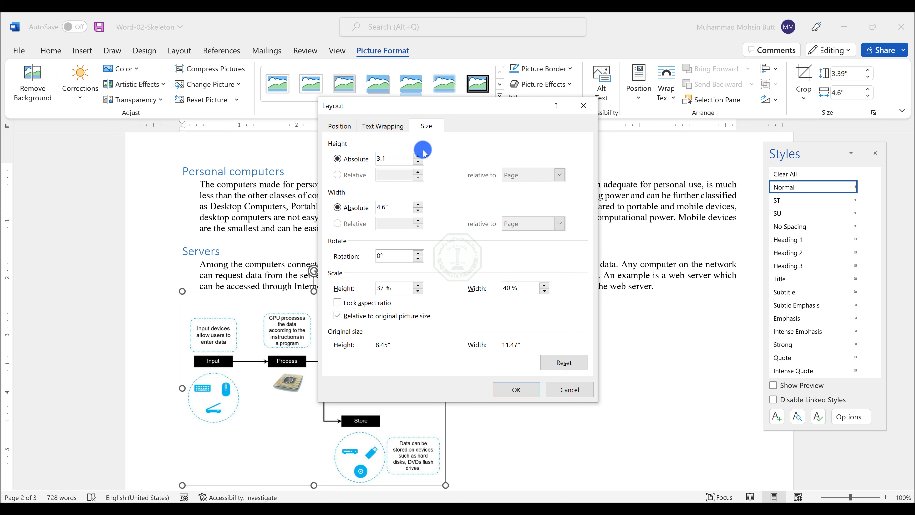
{"action": "type", "text": "4."}
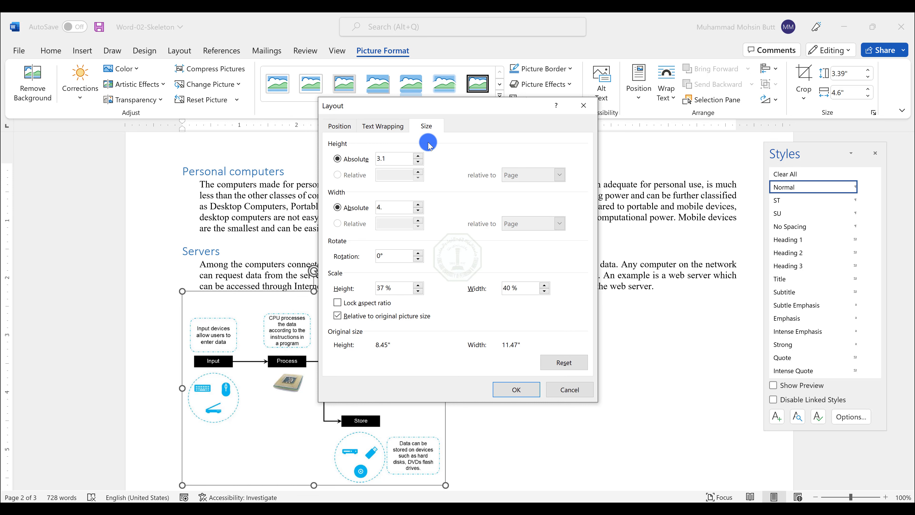
{"action": "type", "text": "21"}
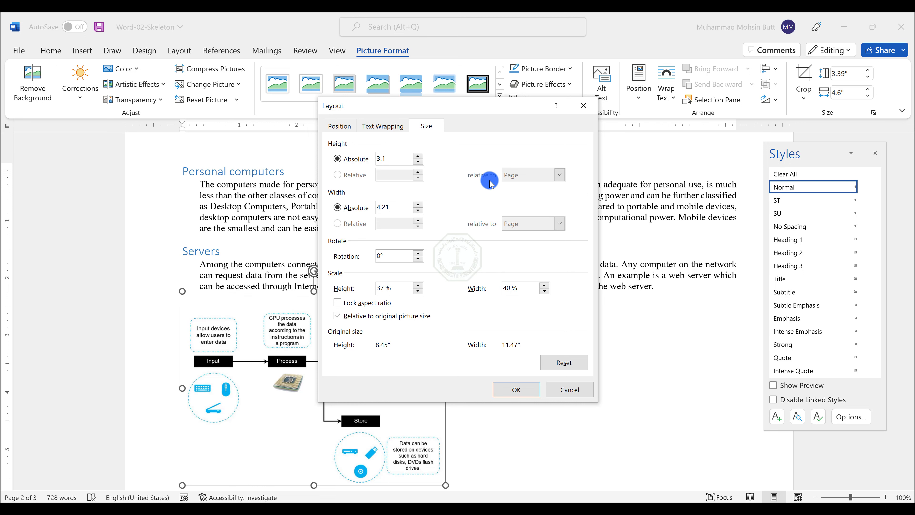
{"action": "left_click", "coordinate": [515, 391]}
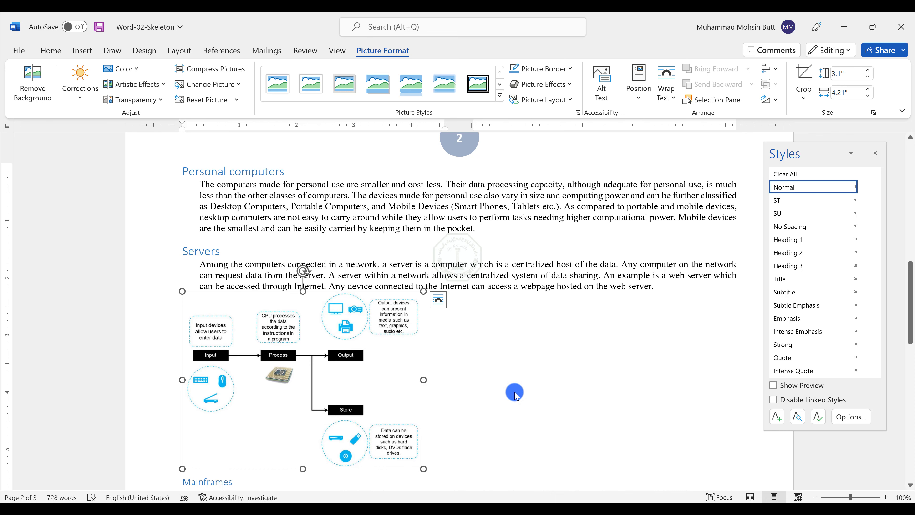
Step: Check the next lab instruction and place the cursor right after the picture to insert a column break
{"action": "key", "text": "alt+Tab"}
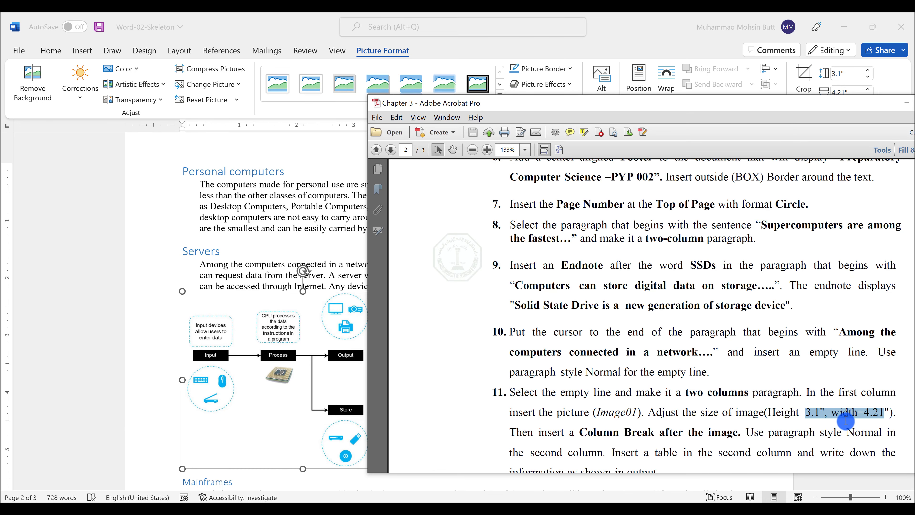
{"action": "scroll", "coordinate": [546, 422], "scroll_direction": "down", "scroll_amount": 1}
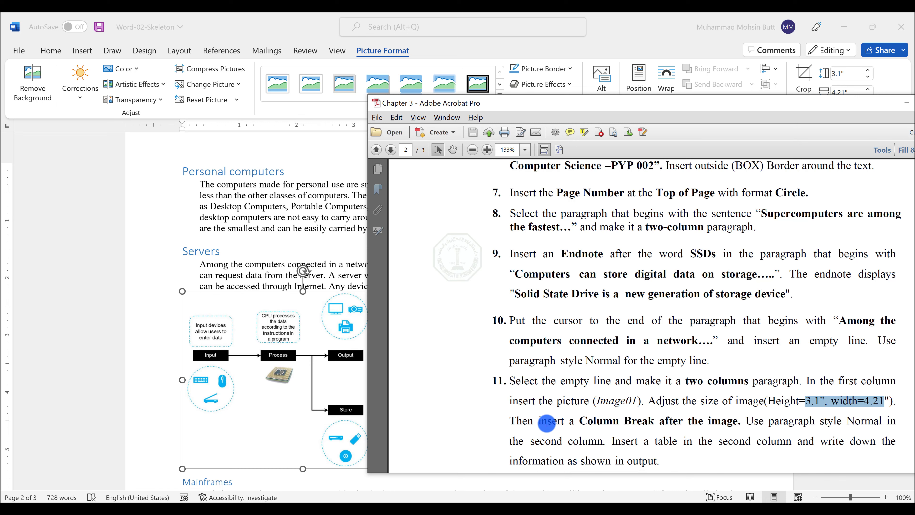
{"action": "left_click", "coordinate": [291, 277]}
{"action": "scroll", "coordinate": [429, 377], "scroll_direction": "down", "scroll_amount": 2}
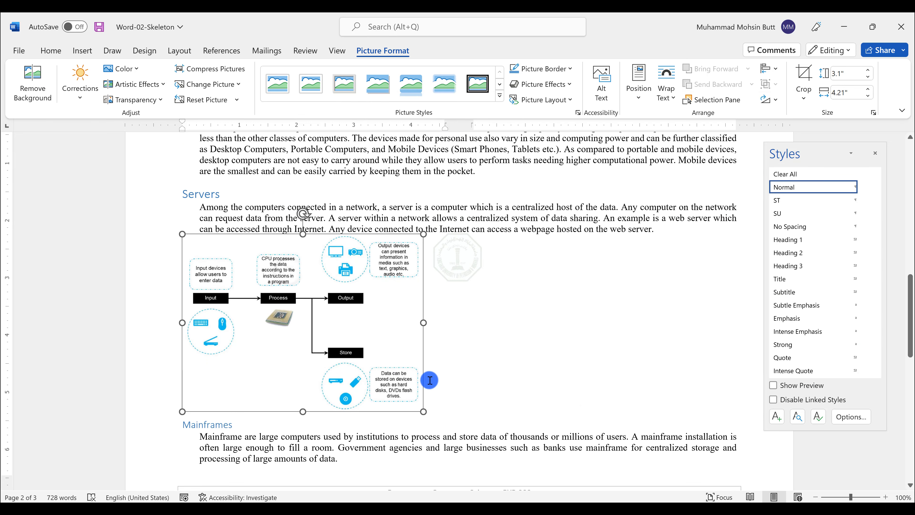
{"action": "left_click", "coordinate": [429, 398]}
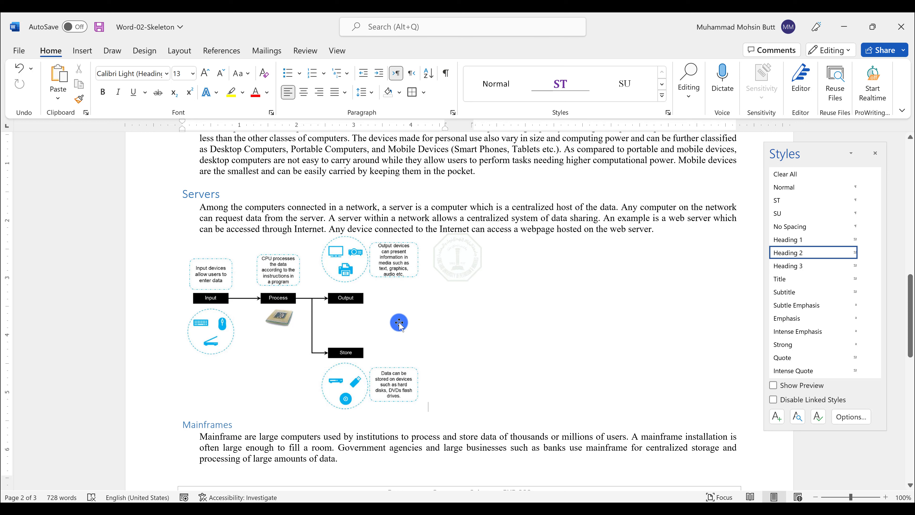
Step: Insert a column break right after the picture
{"action": "left_click", "coordinate": [169, 55]}
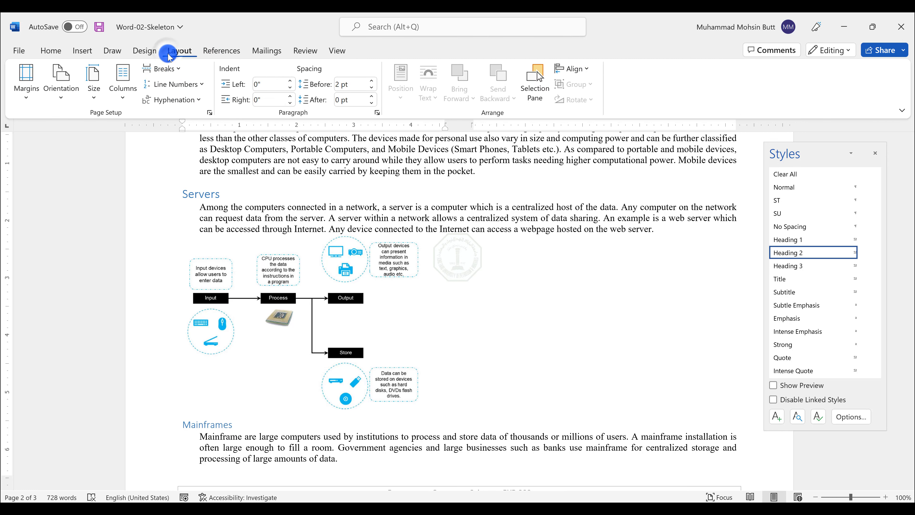
{"action": "left_click", "coordinate": [168, 69]}
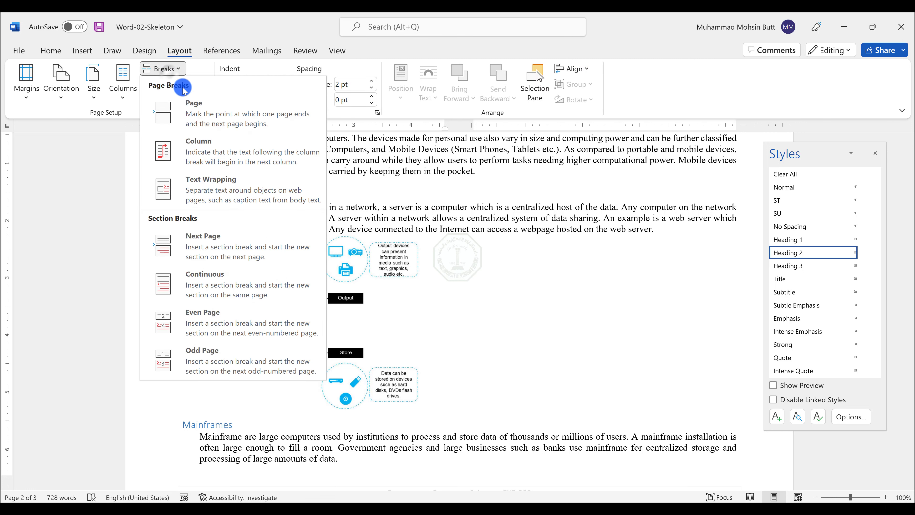
{"action": "left_click", "coordinate": [215, 163]}
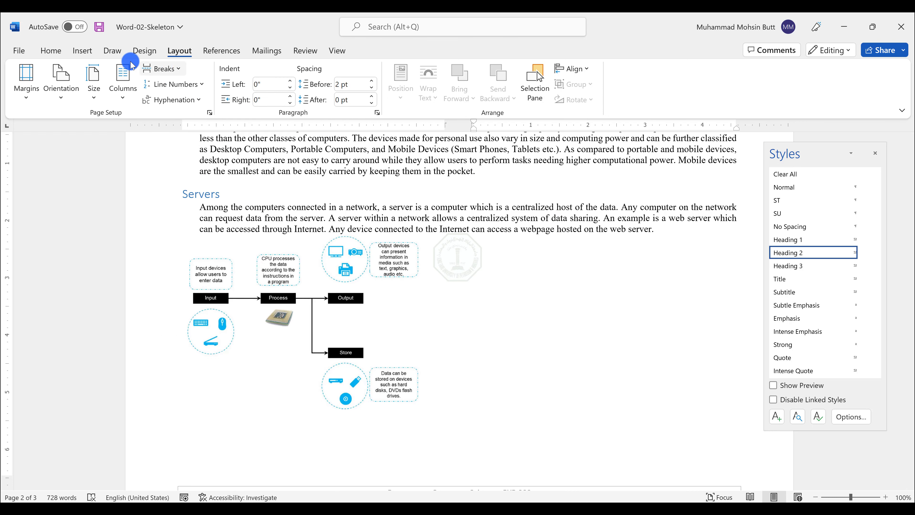
Step: Insert a two-column, four-row table in the second column beside the picture
{"action": "left_click", "coordinate": [80, 56]}
{"action": "left_click", "coordinate": [96, 82]}
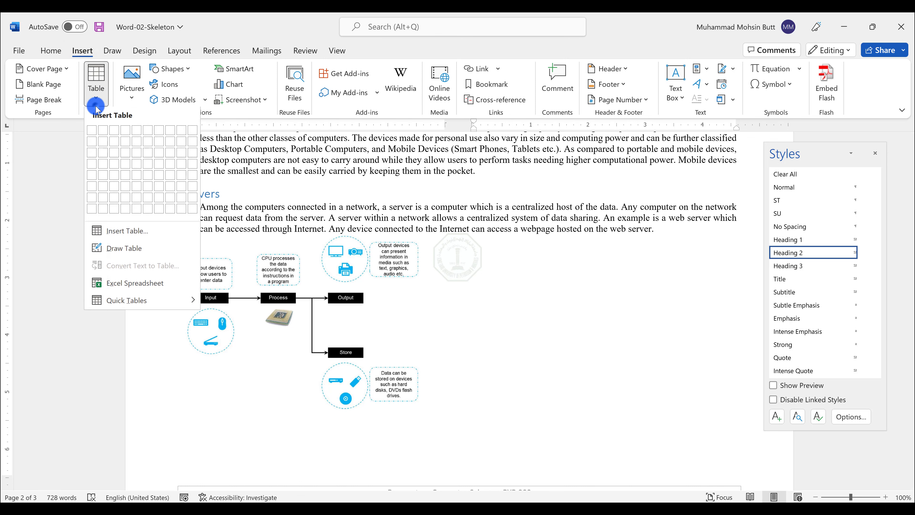
{"action": "left_click", "coordinate": [102, 166]}
{"action": "scroll", "coordinate": [216, 231], "scroll_direction": "down", "scroll_amount": 3}
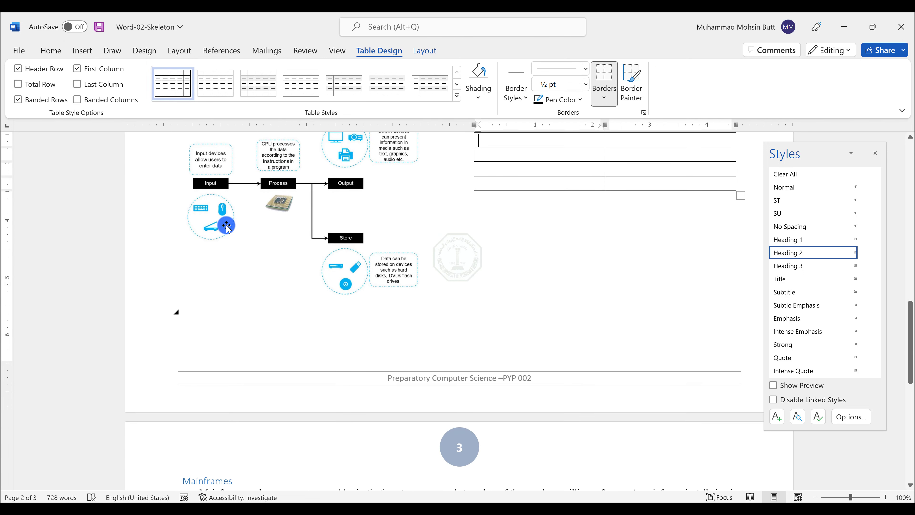
{"action": "scroll", "coordinate": [226, 225], "scroll_direction": "up", "scroll_amount": 3}
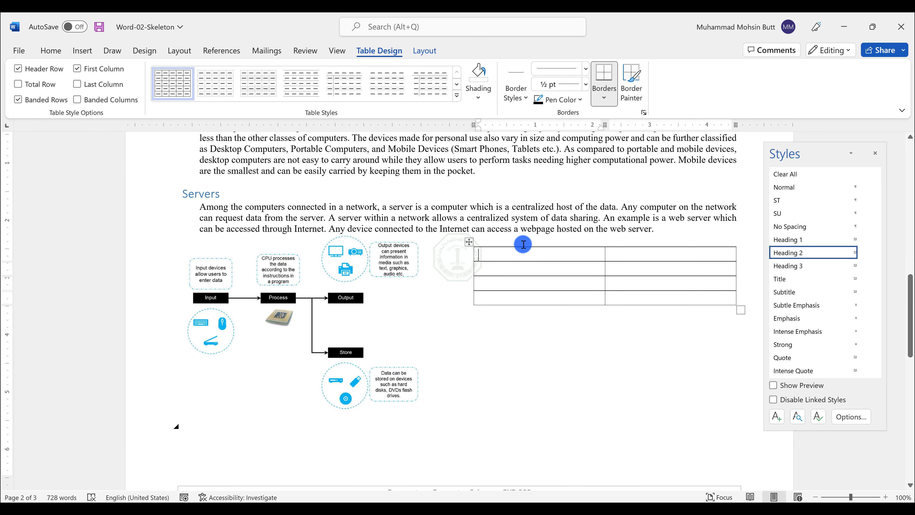
{"action": "scroll", "coordinate": [400, 254], "scroll_direction": "up", "scroll_amount": 3}
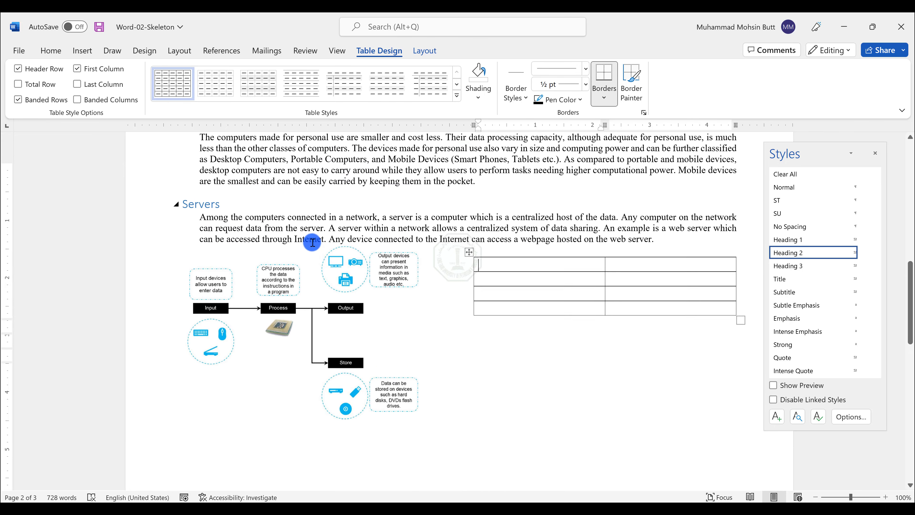
Step: Review the lab instruction and the expected output table in the instruction and output PDFs
{"action": "key", "text": "alt+Tab"}
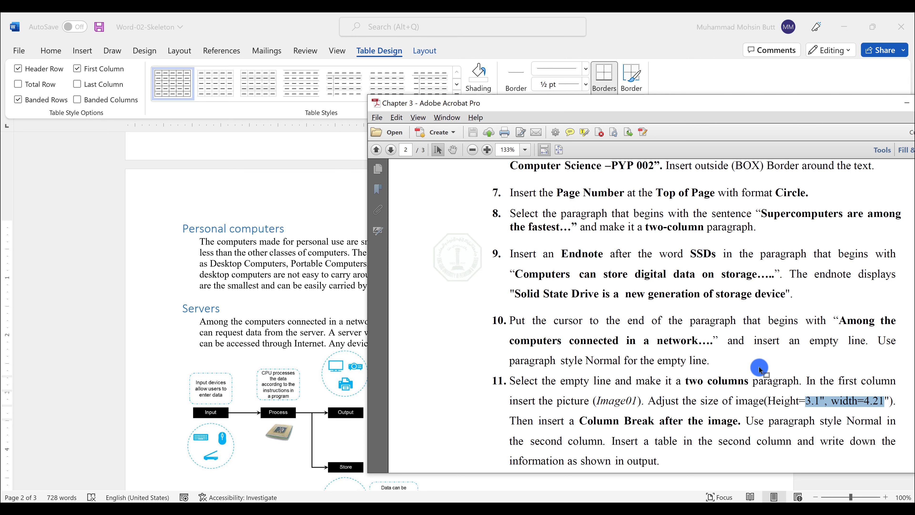
{"action": "scroll", "coordinate": [756, 364], "scroll_direction": "down", "scroll_amount": 1}
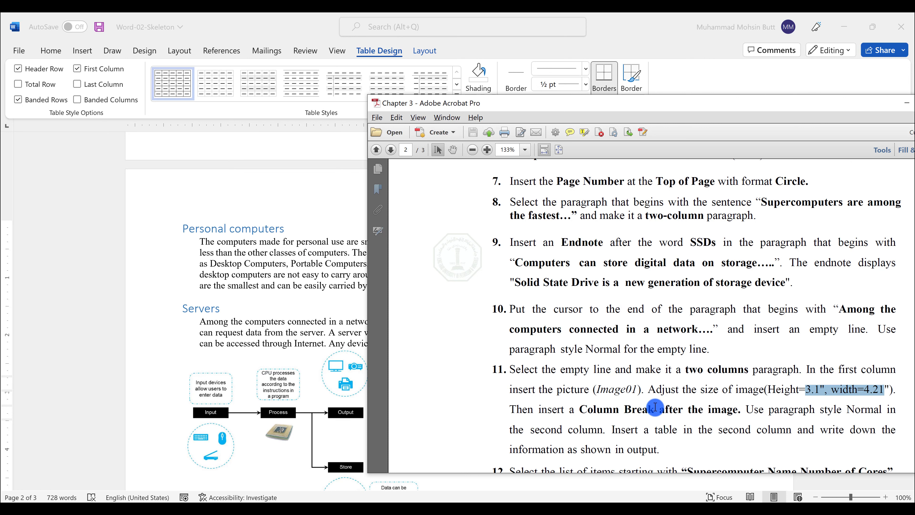
{"action": "scroll", "coordinate": [655, 404], "scroll_direction": "down", "scroll_amount": 2}
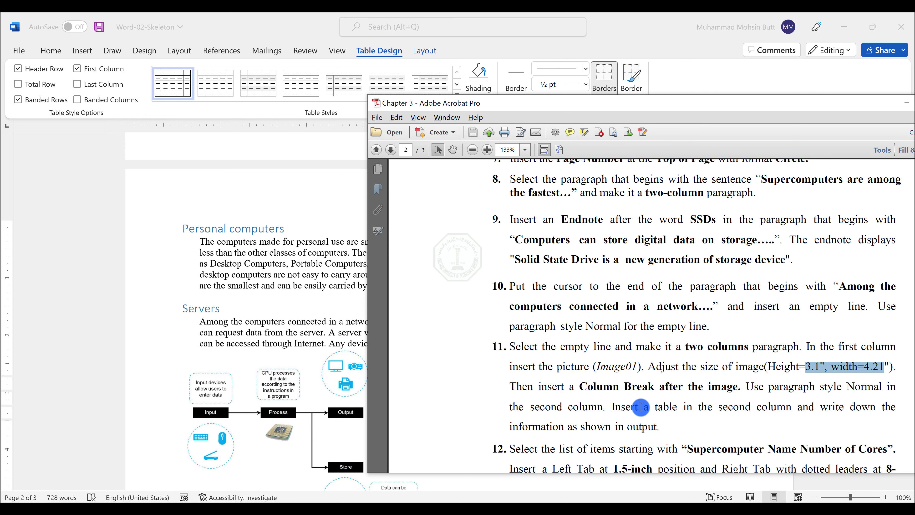
{"action": "scroll", "coordinate": [666, 407], "scroll_direction": "down", "scroll_amount": 1}
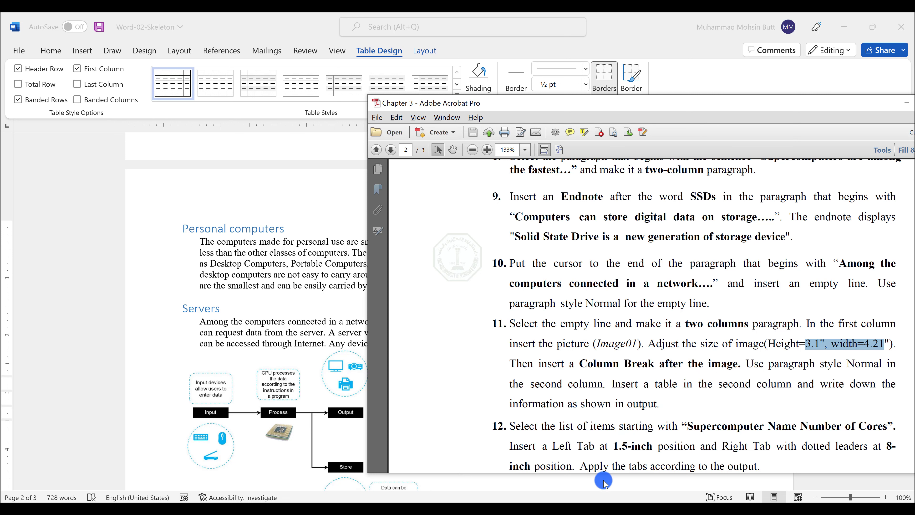
{"action": "left_click", "coordinate": [512, 508]}
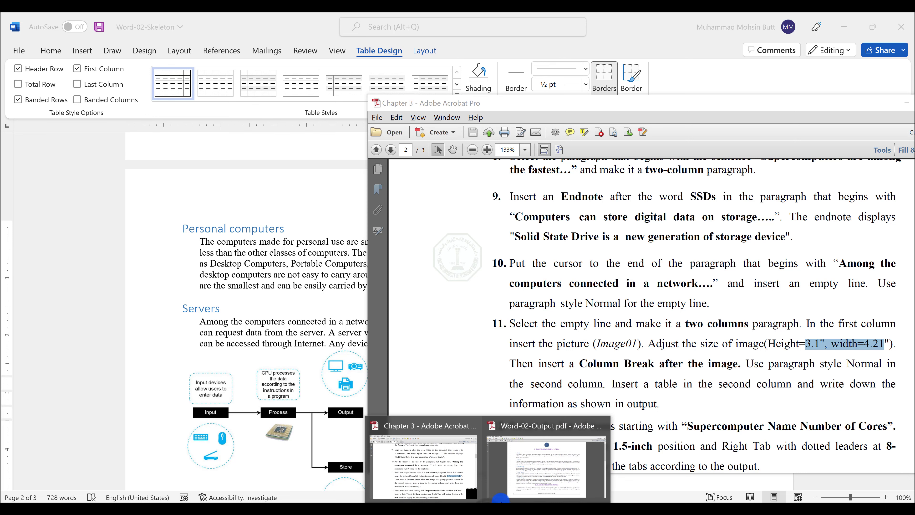
{"action": "left_click", "coordinate": [524, 487]}
{"action": "scroll", "coordinate": [540, 358], "scroll_direction": "down", "scroll_amount": 2}
{"action": "scroll", "coordinate": [541, 359], "scroll_direction": "up", "scroll_amount": 1}
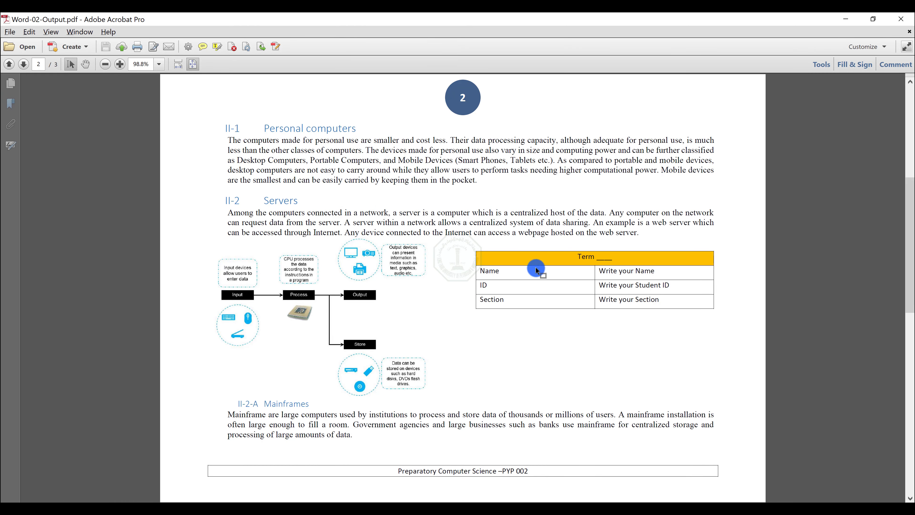
{"action": "key", "text": "alt+Tab"}
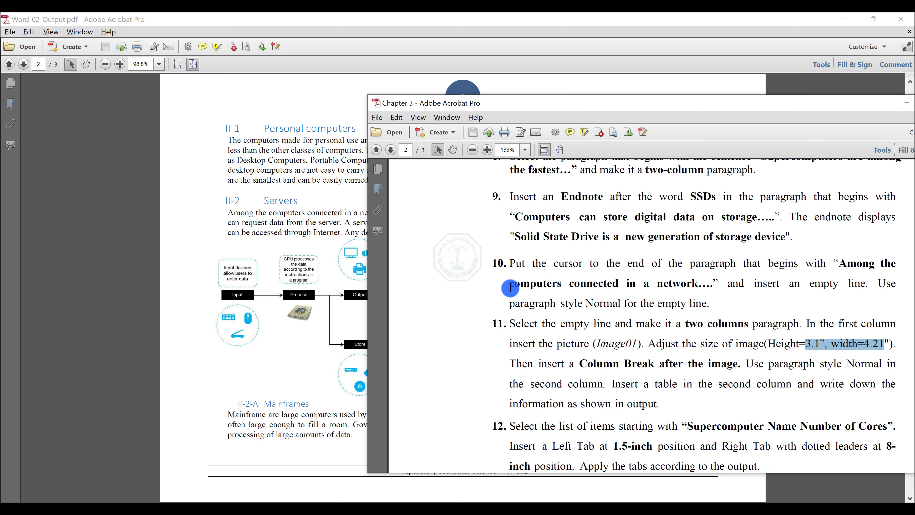
{"action": "key", "text": "alt+Tab"}
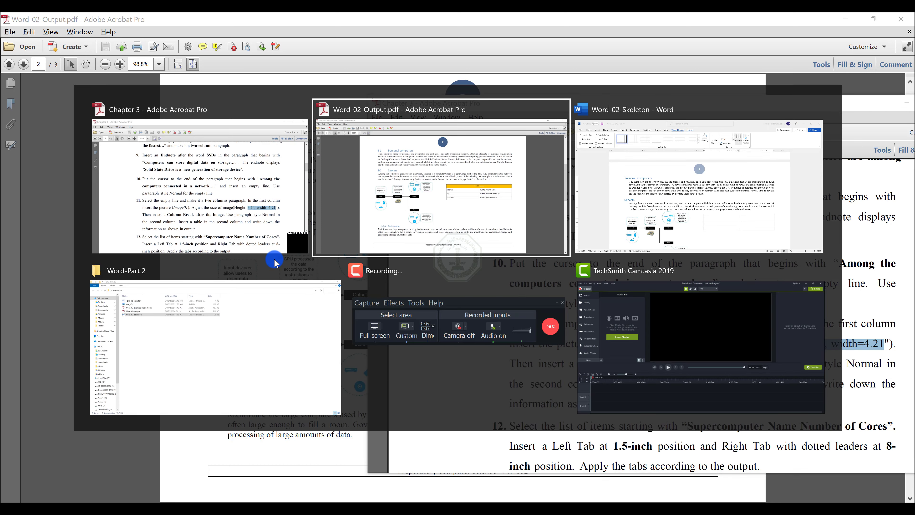
{"action": "key", "text": "alt+Tab"}
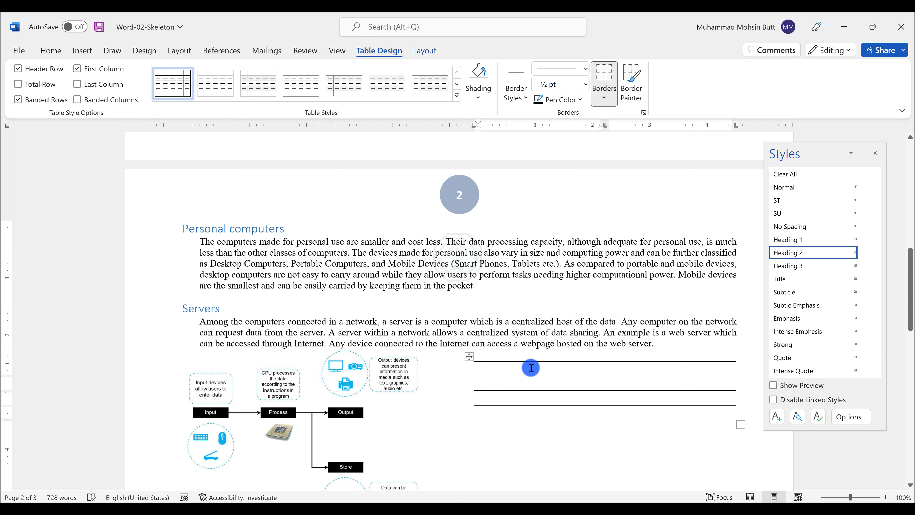
Step: Merge the two cells of the table's first row into one cell
{"action": "left_click_drag", "start_coordinate": [531, 367], "coordinate": [608, 369]}
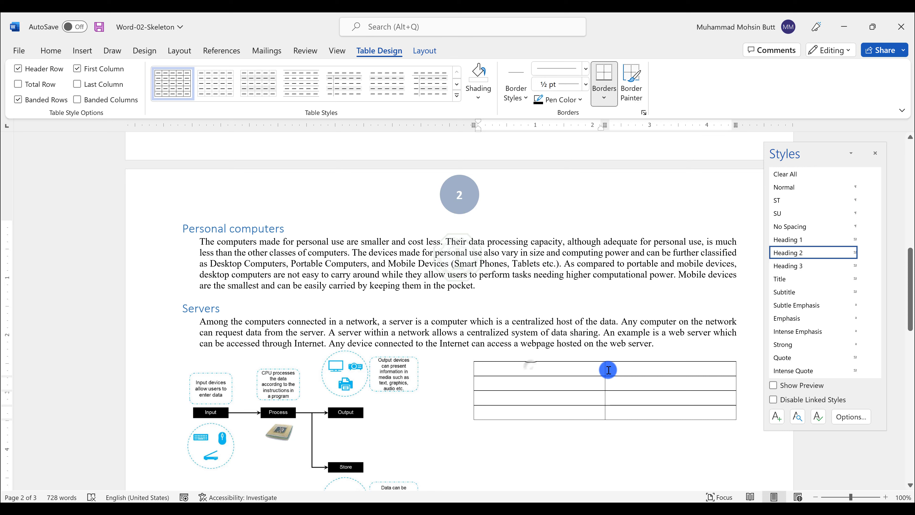
{"action": "right_click", "coordinate": [546, 374]}
{"action": "left_click", "coordinate": [556, 287]}
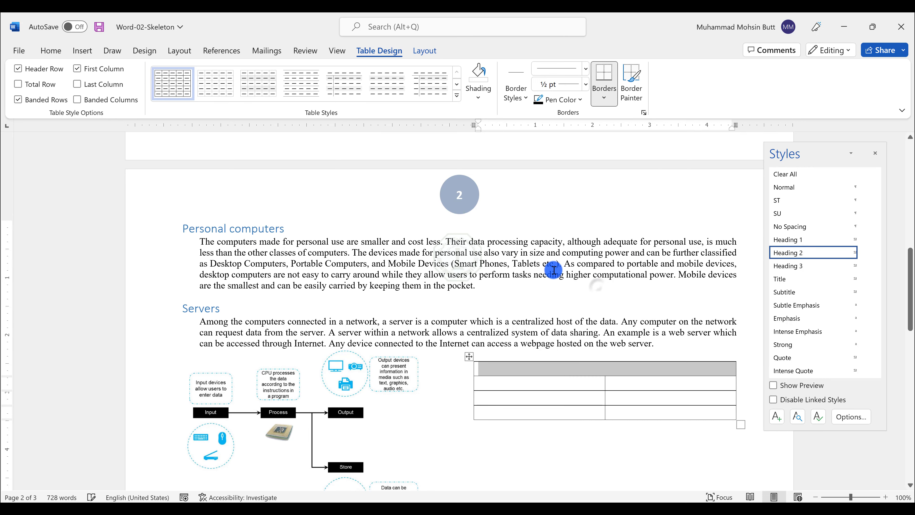
{"action": "left_click", "coordinate": [50, 50]}
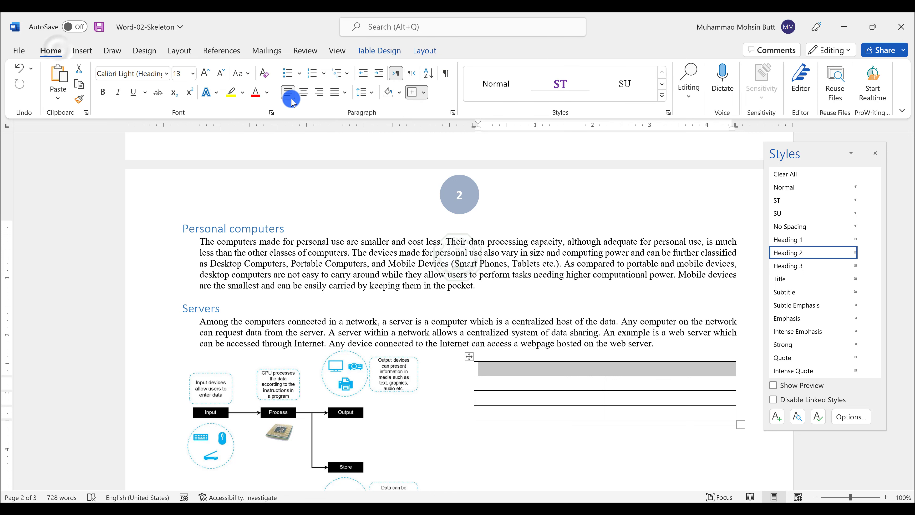
{"action": "left_click", "coordinate": [304, 92]}
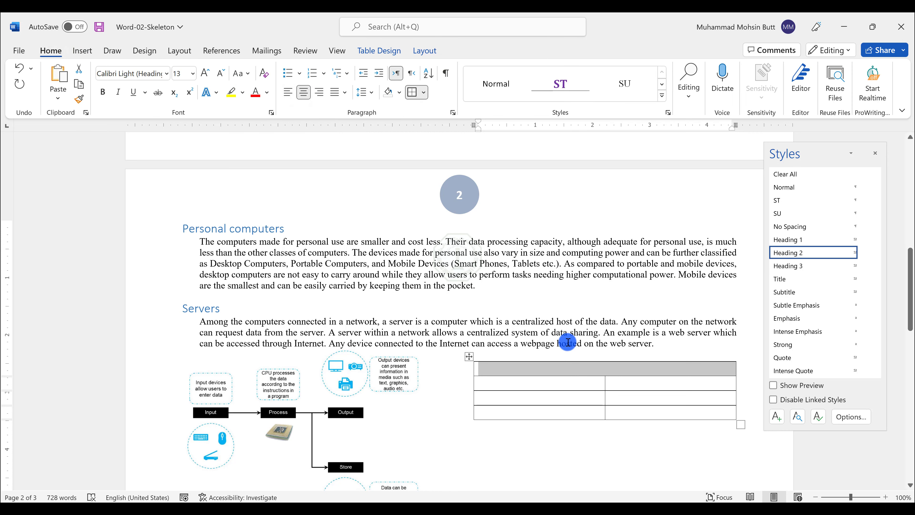
{"action": "type", "text": "Term"}
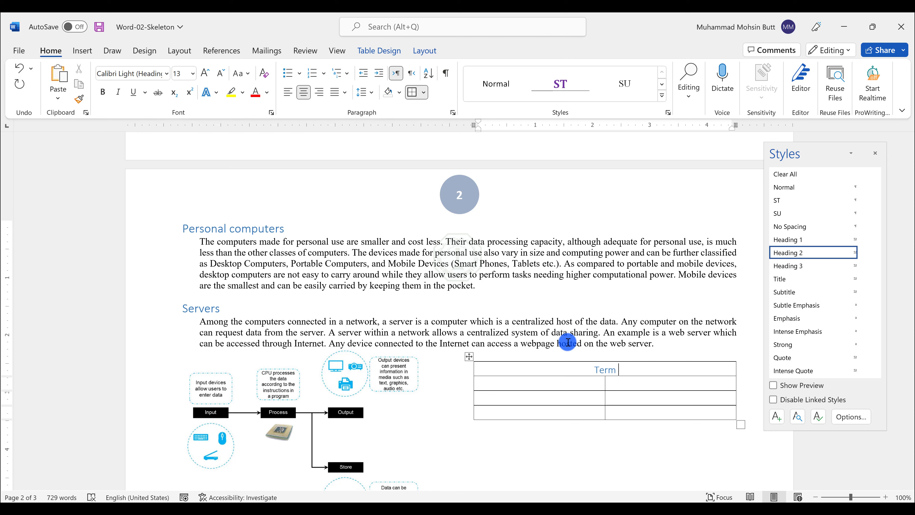
{"action": "key", "text": "ctrl+z"}
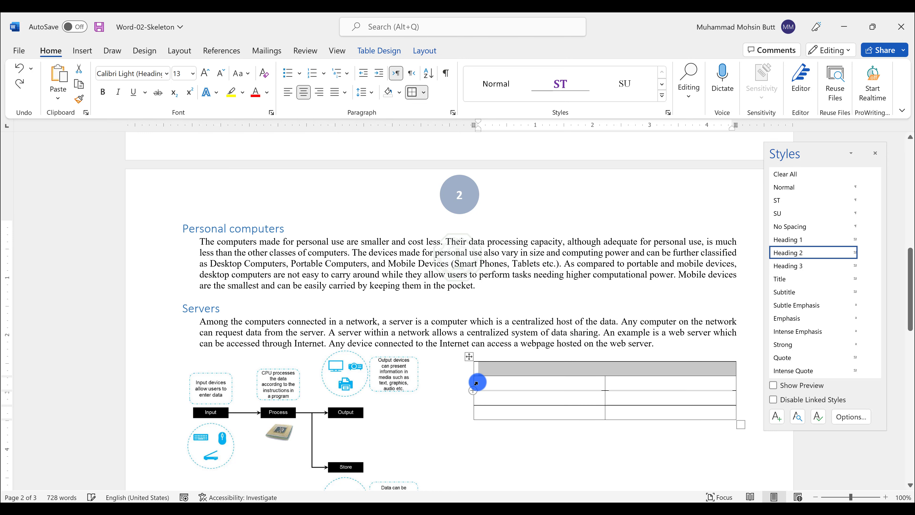
Step: Select the whole table and apply the Normal paragraph style to it
{"action": "left_click", "coordinate": [469, 353]}
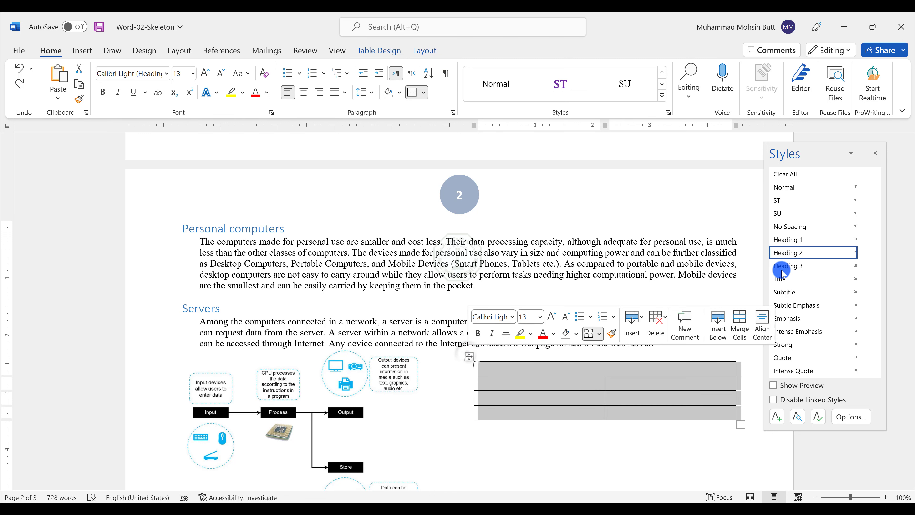
{"action": "left_click", "coordinate": [794, 186]}
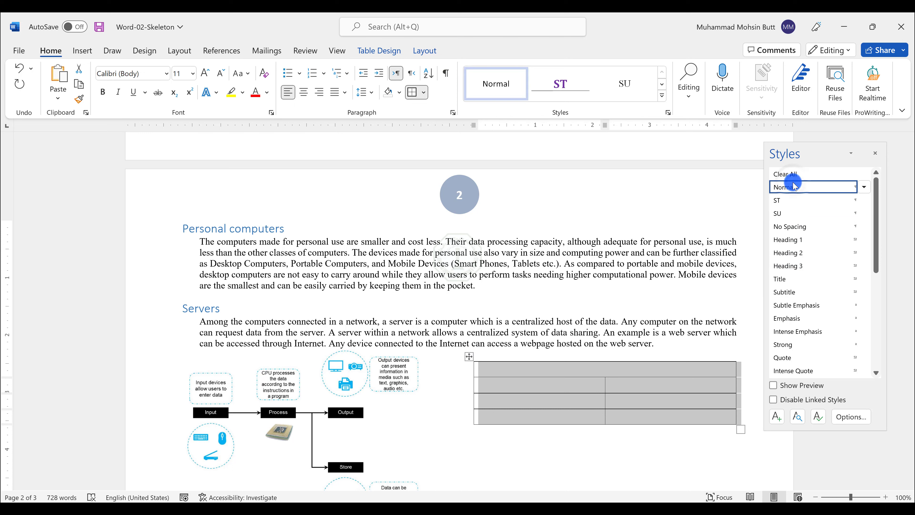
Step: Center the merged first row and enter the heading Term 221
{"action": "left_click", "coordinate": [600, 371]}
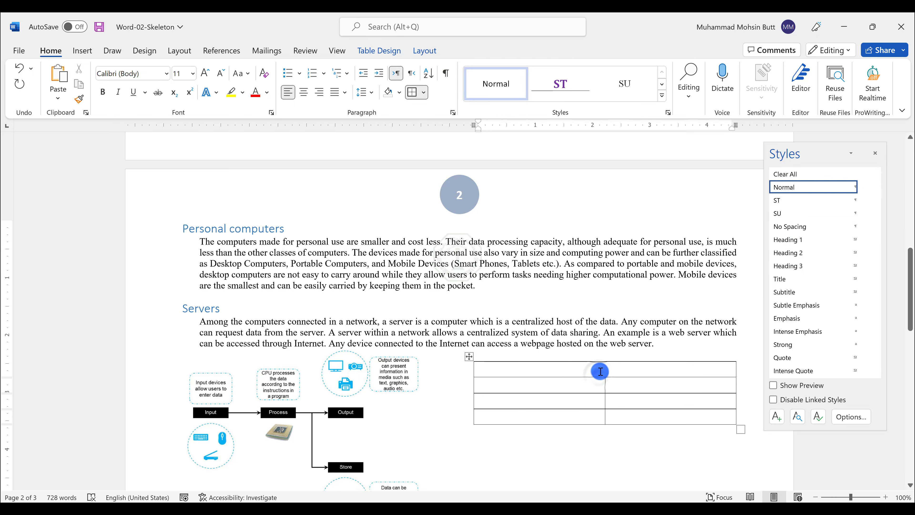
{"action": "left_click", "coordinate": [303, 92]}
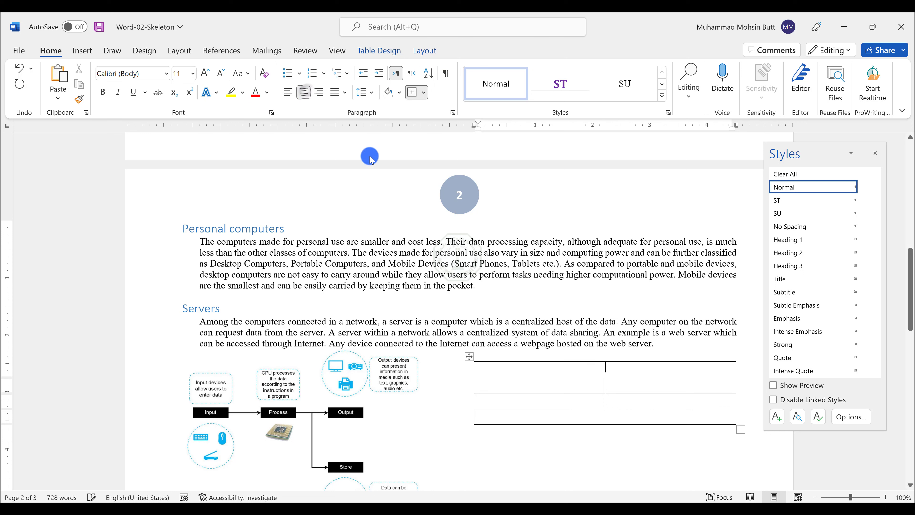
{"action": "type", "text": "Term"}
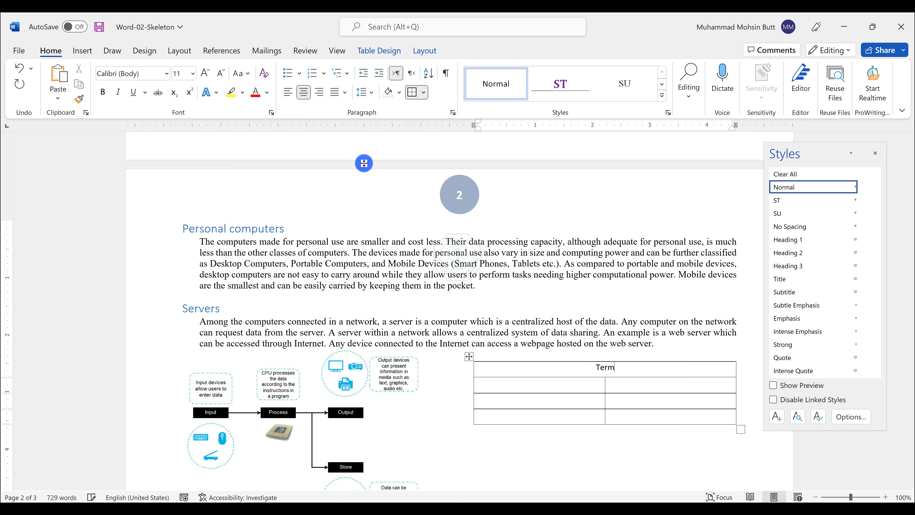
{"action": "type", "text": " 221"}
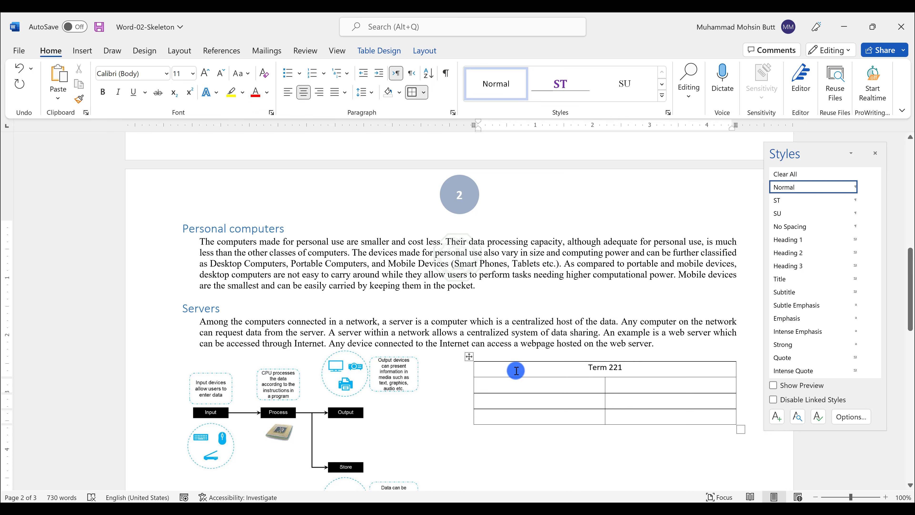
Step: Fill the remaining rows with the labels Name, ID and Section, entering the student's name and ID beside them
{"action": "left_click", "coordinate": [523, 381]}
{"action": "type", "text": "Name"}
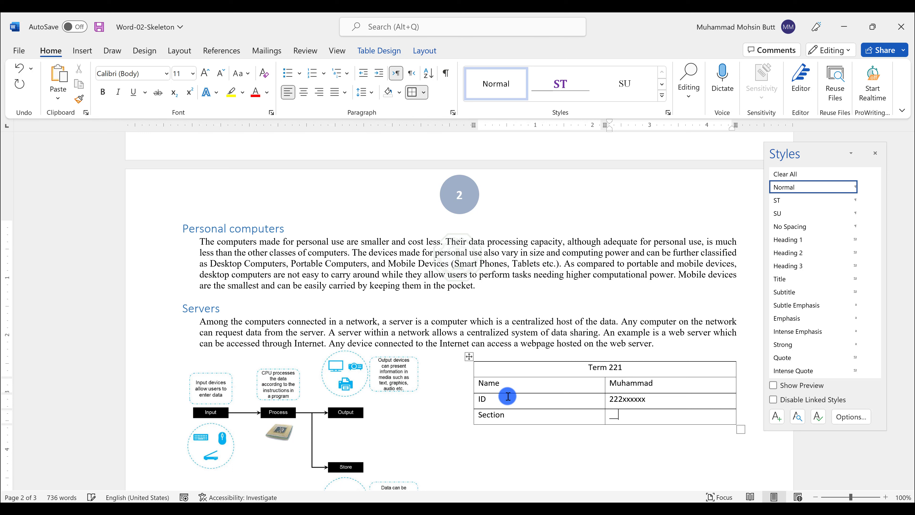
Step: Read the next lab instruction about the supercomputer list and scroll the document to that list
{"action": "key", "text": "alt+Tab"}
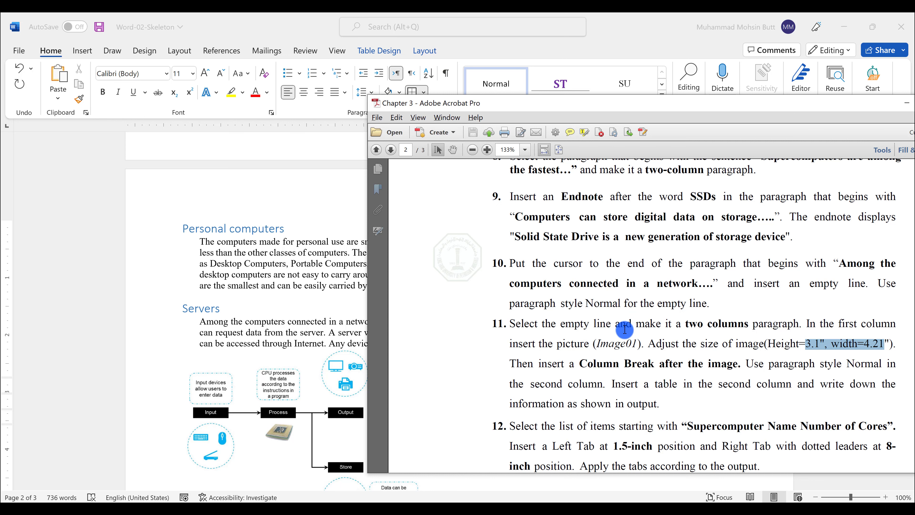
{"action": "scroll", "coordinate": [624, 332], "scroll_direction": "down", "scroll_amount": 3}
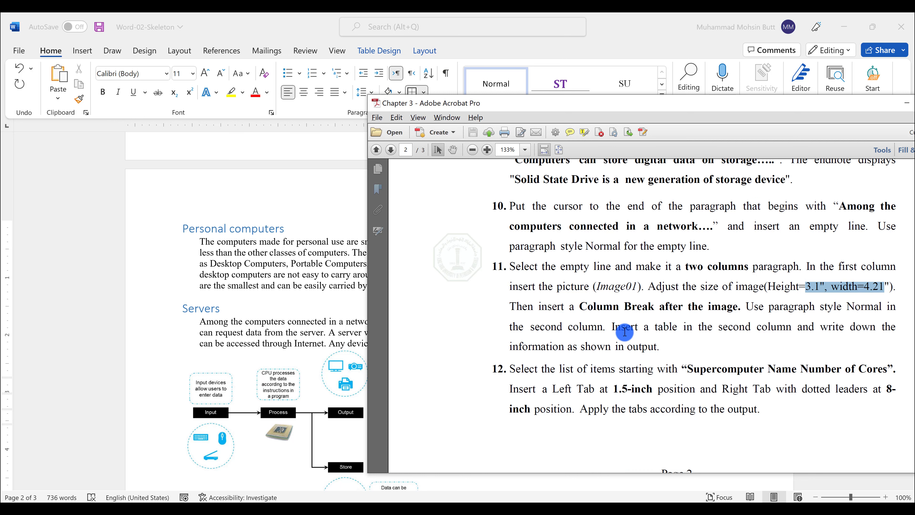
{"action": "scroll", "coordinate": [624, 331], "scroll_direction": "down", "scroll_amount": 1}
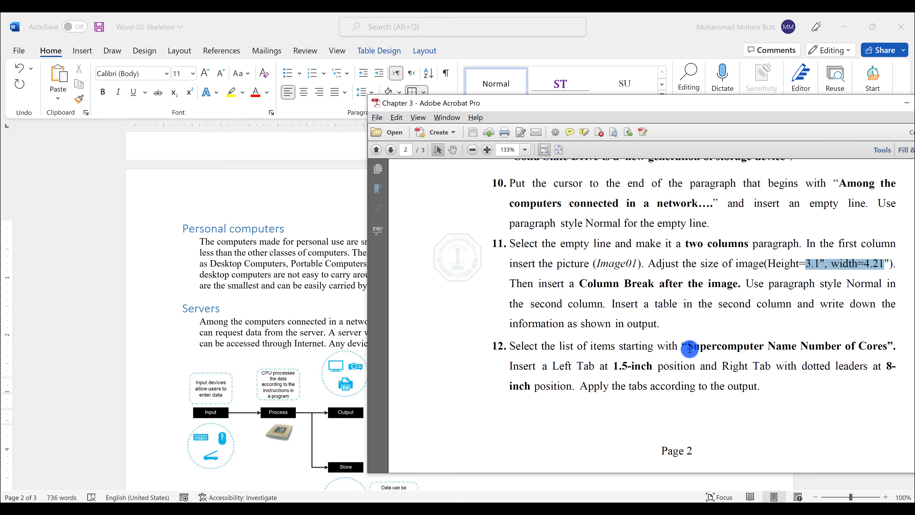
{"action": "left_click_drag", "start_coordinate": [686, 346], "coordinate": [777, 347]}
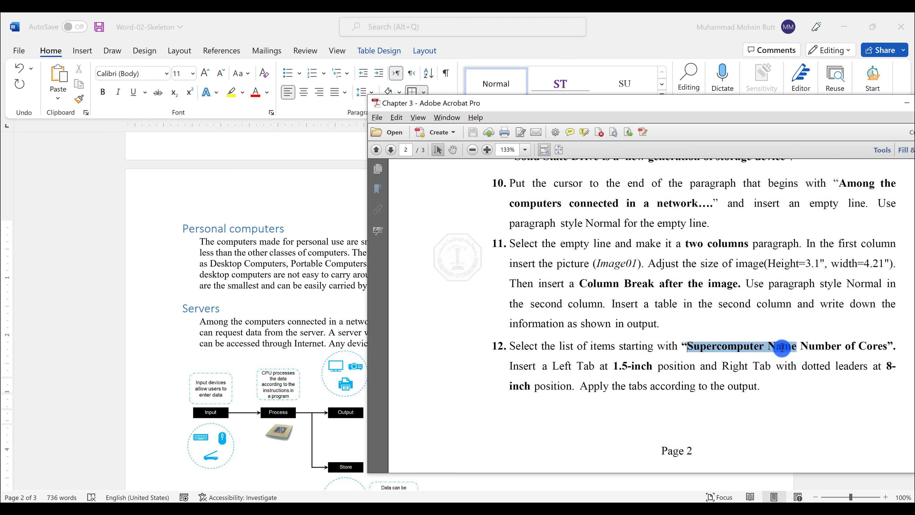
{"action": "left_click", "coordinate": [337, 341]}
{"action": "scroll", "coordinate": [338, 340], "scroll_direction": "down", "scroll_amount": 6}
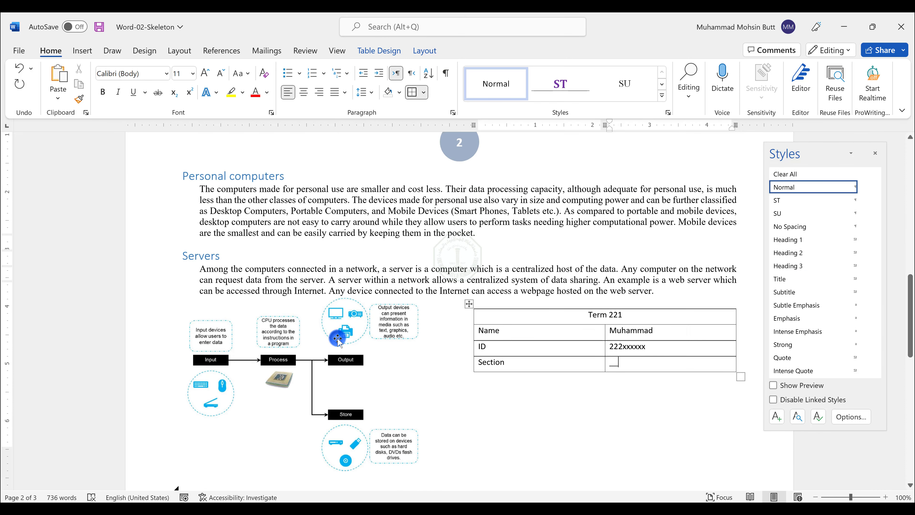
{"action": "scroll", "coordinate": [338, 340], "scroll_direction": "down", "scroll_amount": 6}
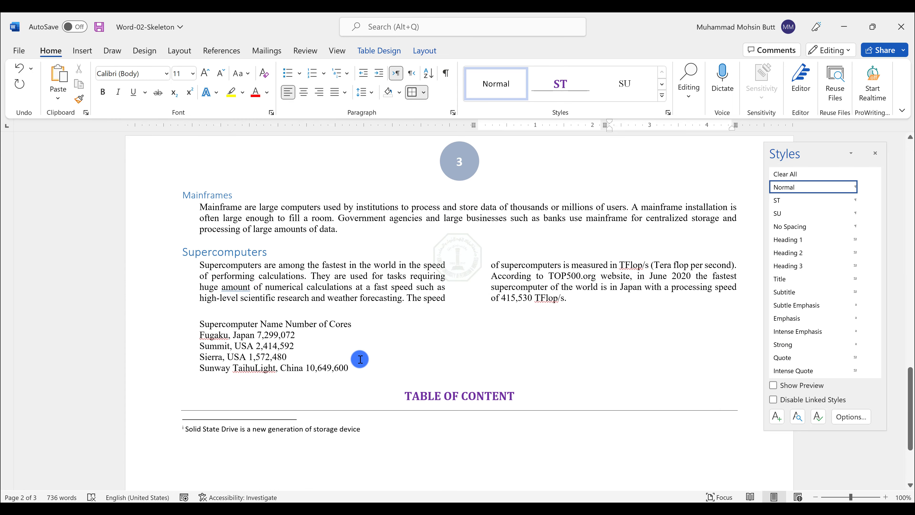
Step: Select the supercomputer list and, checking the lab instructions, add a left tab stop at 1.5 inches
{"action": "left_click_drag", "start_coordinate": [342, 372], "coordinate": [163, 327]}
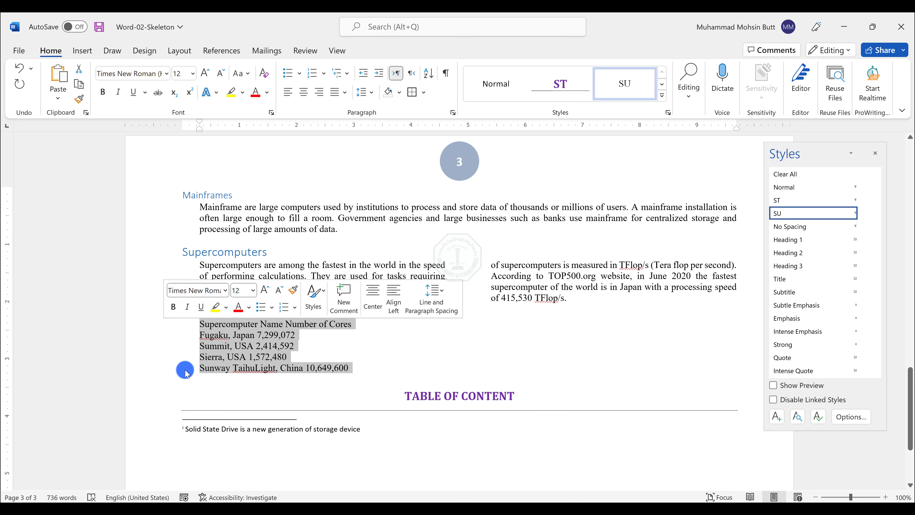
{"action": "scroll", "coordinate": [270, 317], "scroll_direction": "up", "scroll_amount": 2}
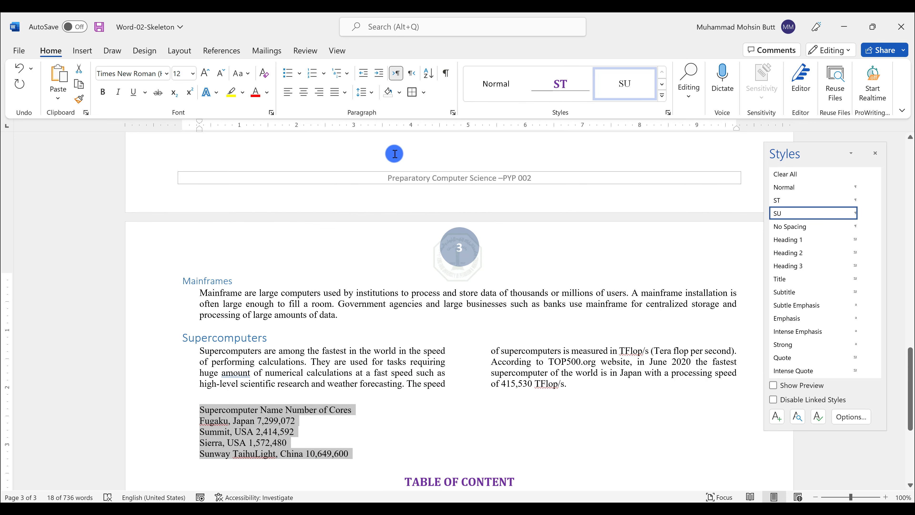
{"action": "left_click", "coordinate": [451, 113]}
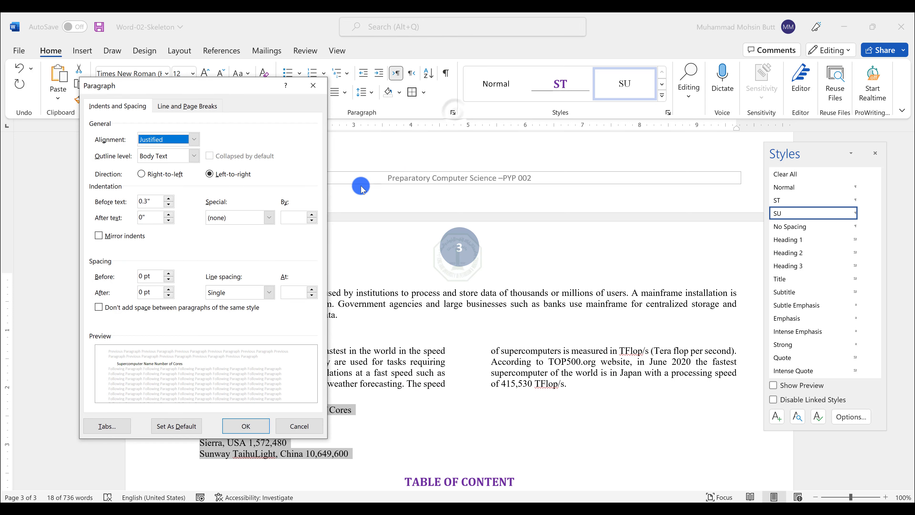
{"action": "left_click", "coordinate": [104, 426]}
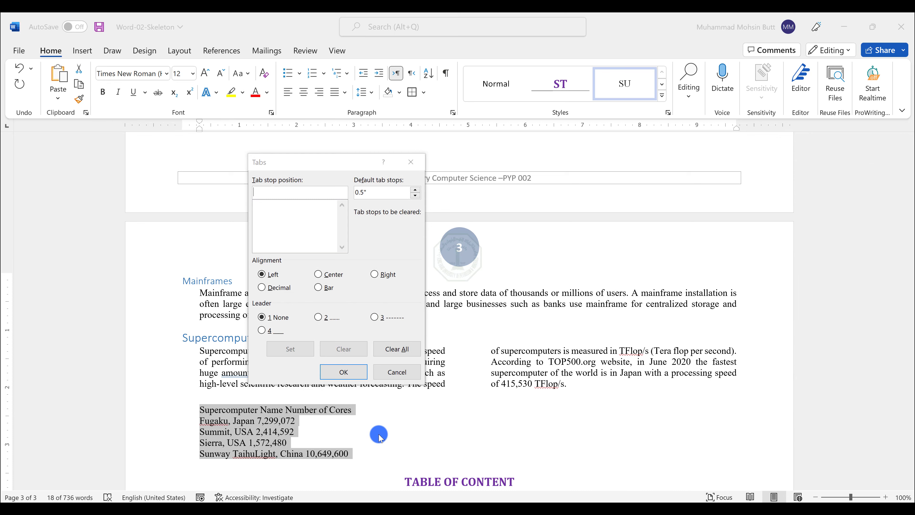
{"action": "key", "text": "alt+Tab"}
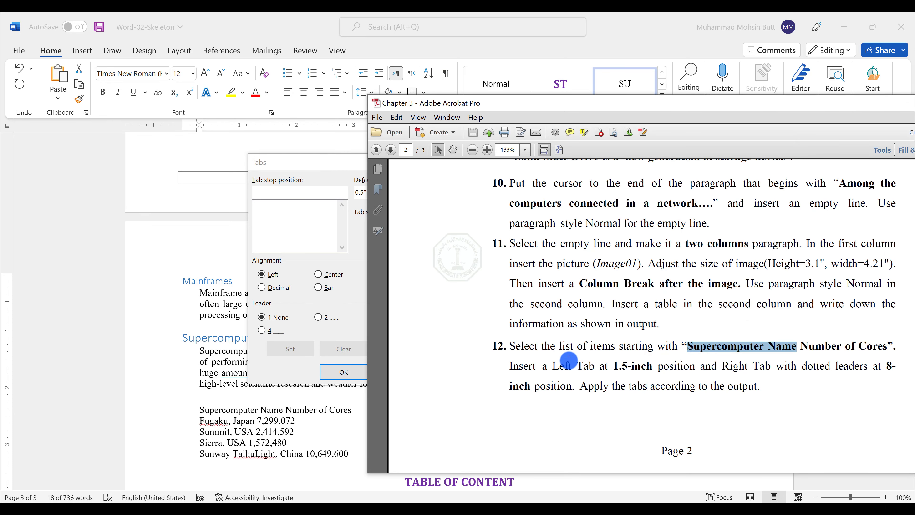
{"action": "left_click_drag", "start_coordinate": [554, 366], "coordinate": [670, 367]}
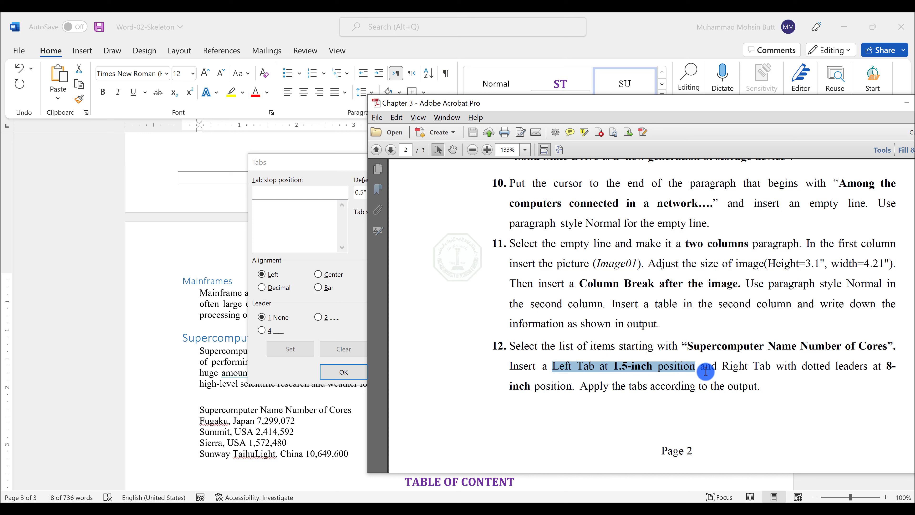
{"action": "left_click_drag", "start_coordinate": [721, 367], "coordinate": [876, 368]}
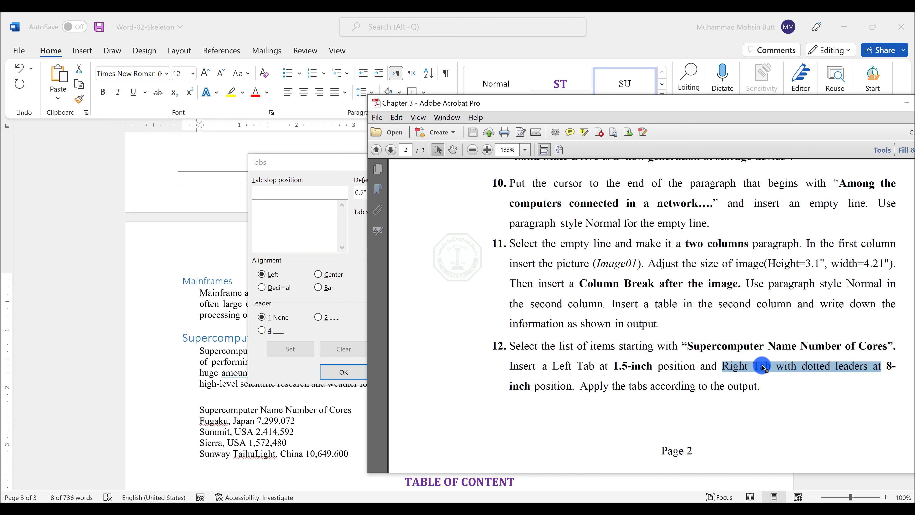
{"action": "left_click", "coordinate": [297, 188]}
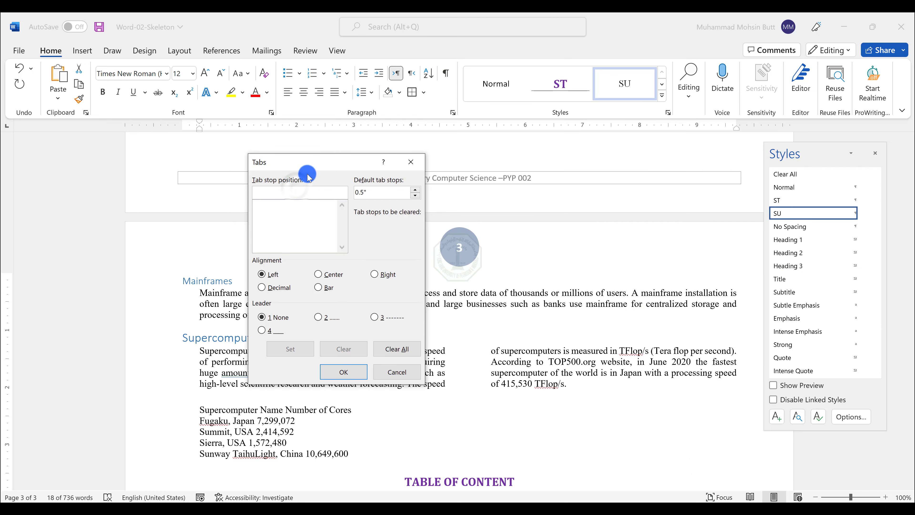
{"action": "type", "text": "1.5"}
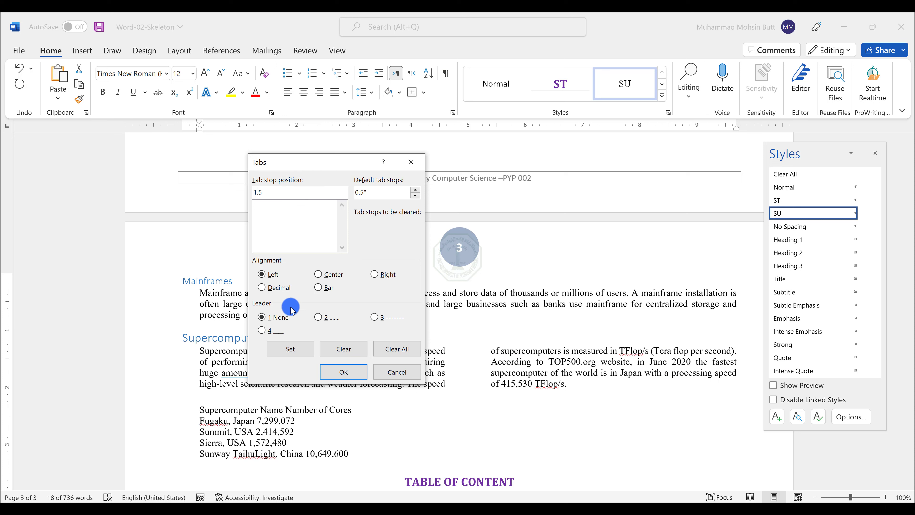
{"action": "left_click", "coordinate": [288, 348]}
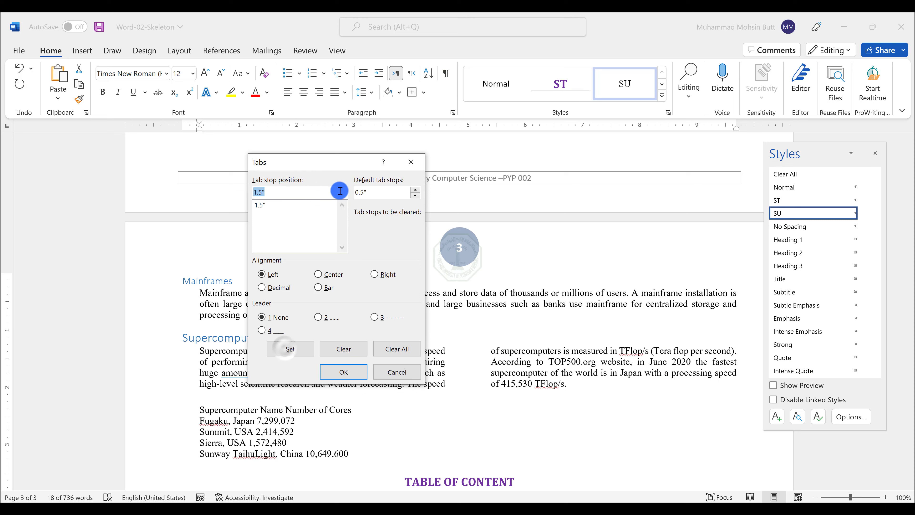
Step: Add a right tab stop at 8 inches with a dotted leader and apply the tab settings to the list
{"action": "type", "text": "8"}
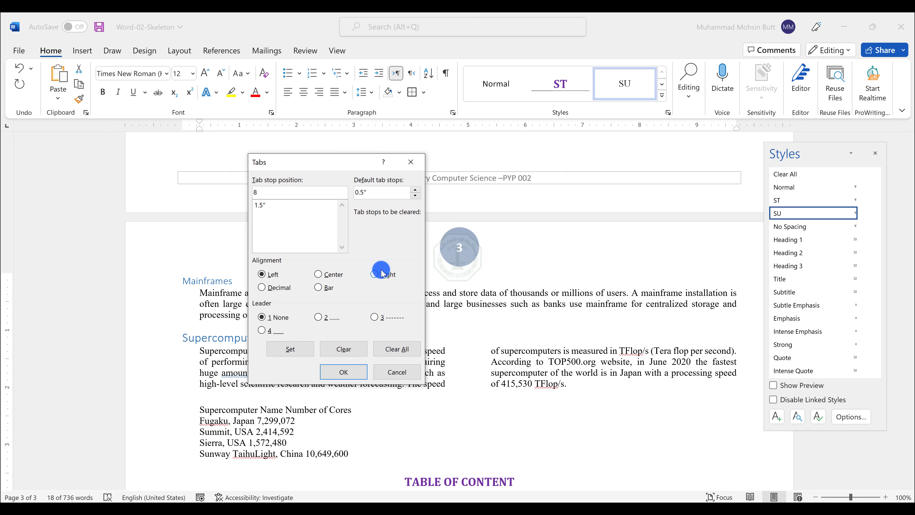
{"action": "left_click", "coordinate": [373, 275]}
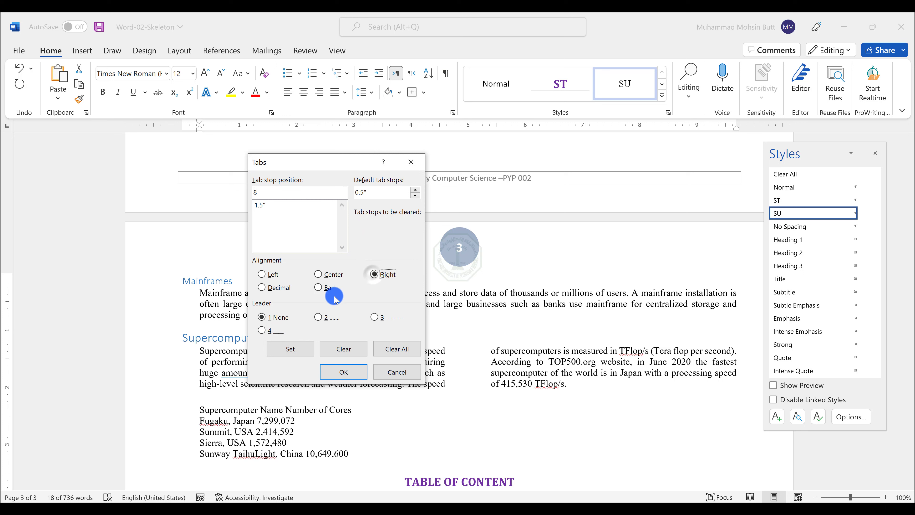
{"action": "left_click", "coordinate": [318, 317]}
{"action": "left_click", "coordinate": [290, 348]}
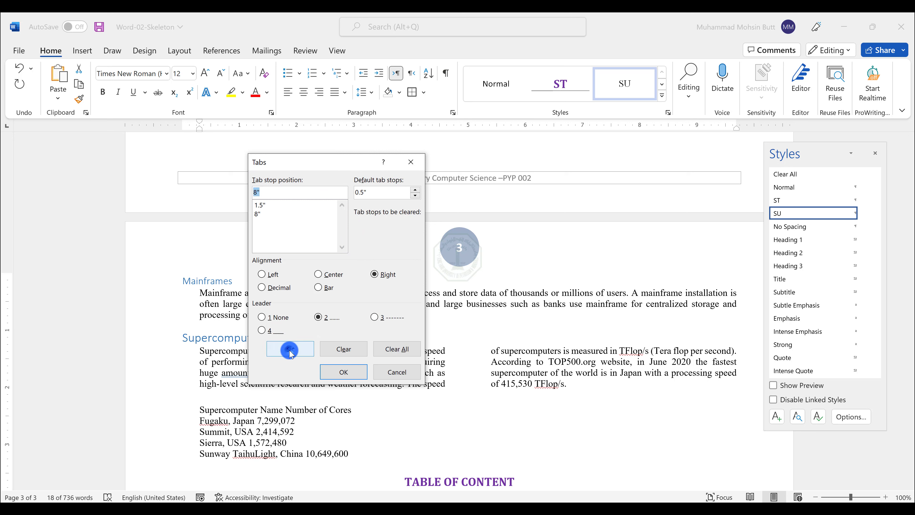
{"action": "key", "text": "alt+Tab"}
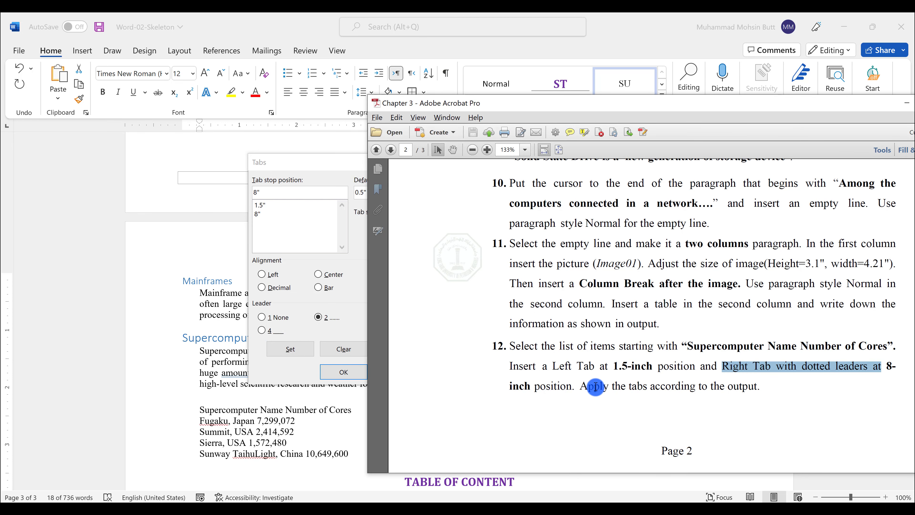
{"action": "left_click", "coordinate": [266, 373]}
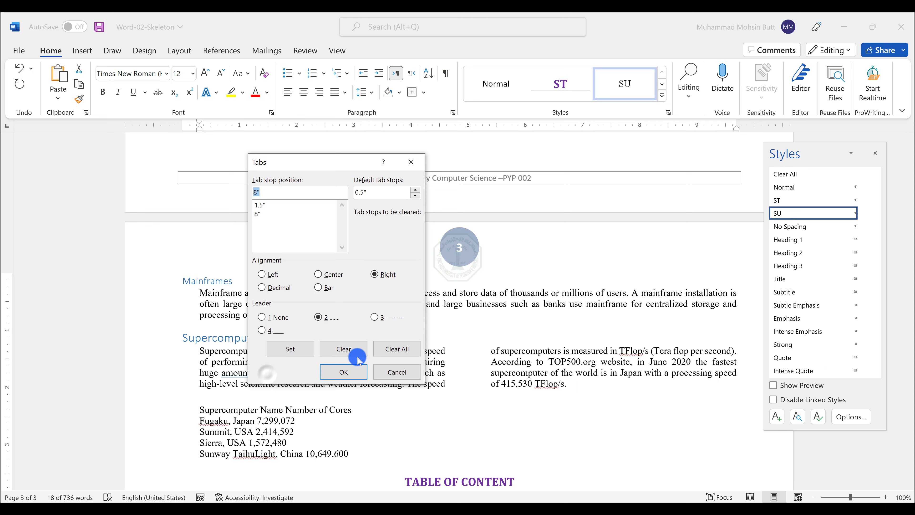
{"action": "left_click", "coordinate": [337, 371]}
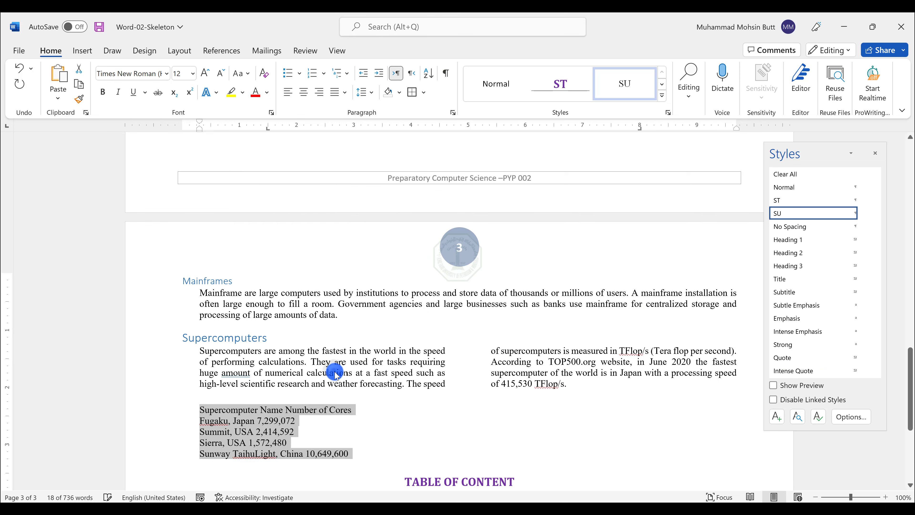
Step: Insert a tab at the start of each list line to indent it to the 1.5-inch stop
{"action": "left_click", "coordinate": [200, 411]}
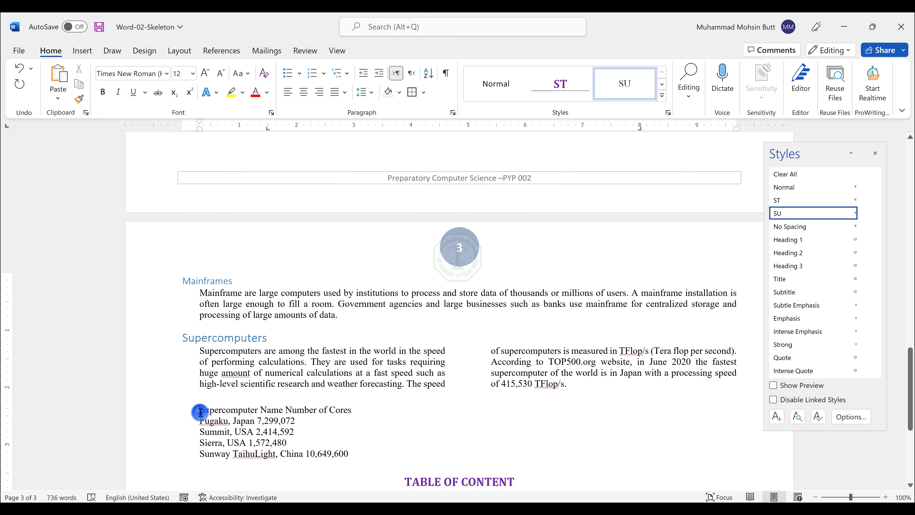
{"action": "key", "text": "Tab"}
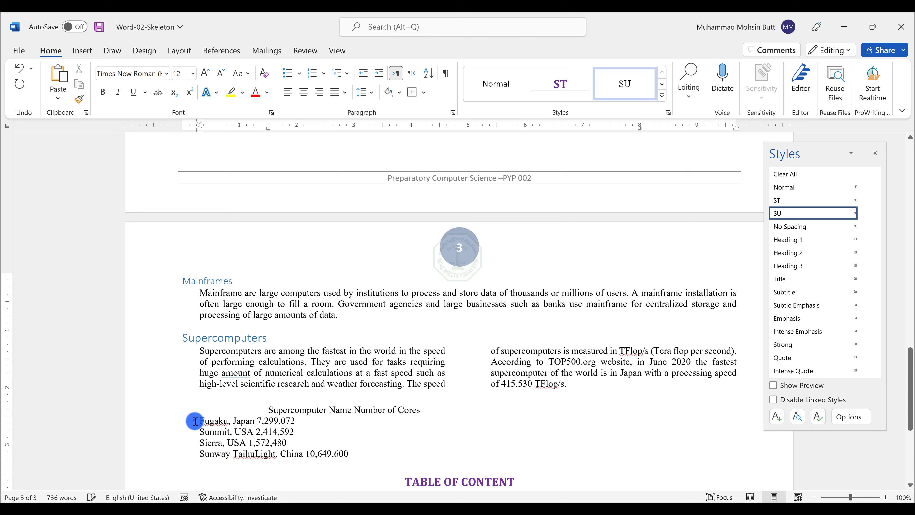
{"action": "left_click", "coordinate": [194, 419]}
{"action": "key", "text": "Tab"}
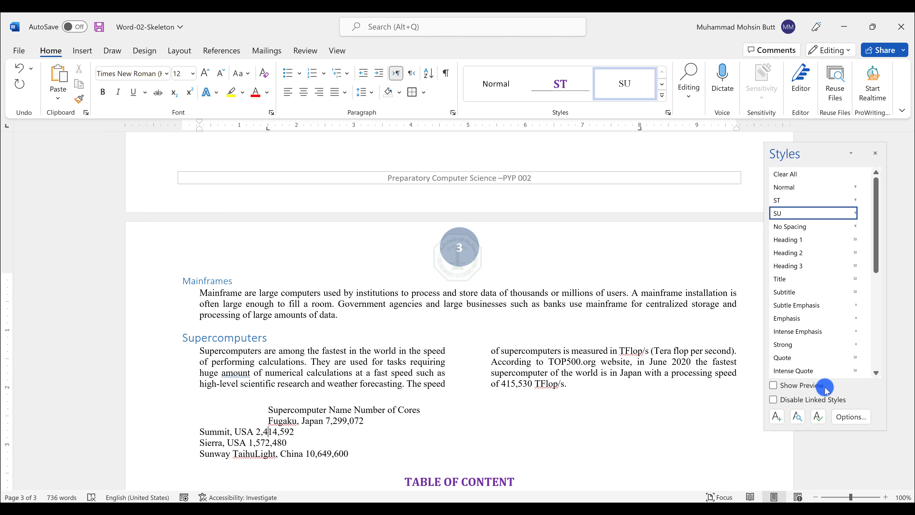
{"action": "key", "text": "Home"}
{"action": "key", "text": "Tab"}
{"action": "key", "text": "Down"}
{"action": "key", "text": "Home"}
{"action": "key", "text": "Tab"}
{"action": "key", "text": "Down"}
{"action": "key", "text": "Home"}
{"action": "key", "text": "Tab"}
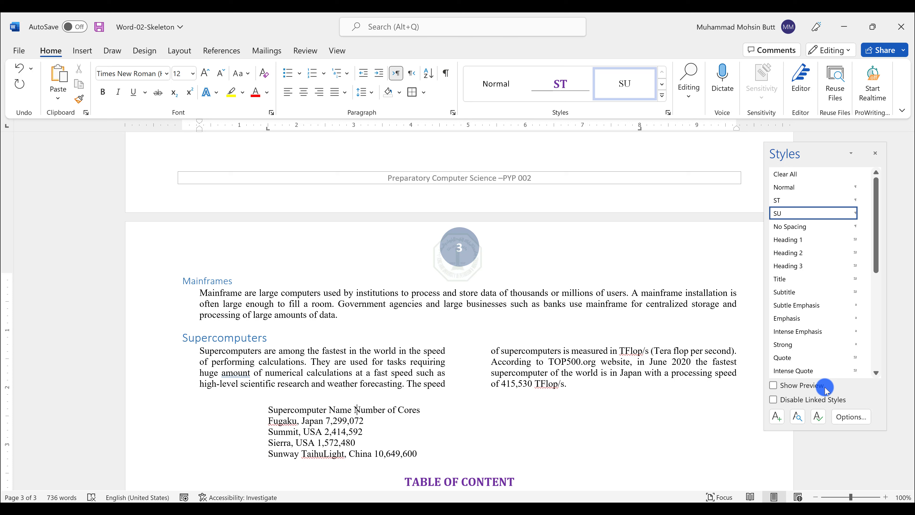
Step: Insert a tab before each number so the core counts align at the dotted right tab
{"action": "key", "text": "Tab"}
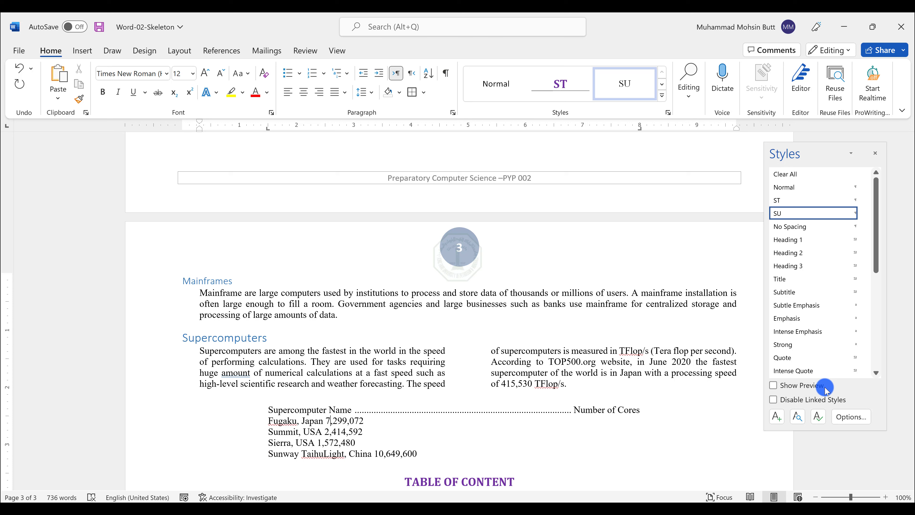
{"action": "key", "text": "Tab"}
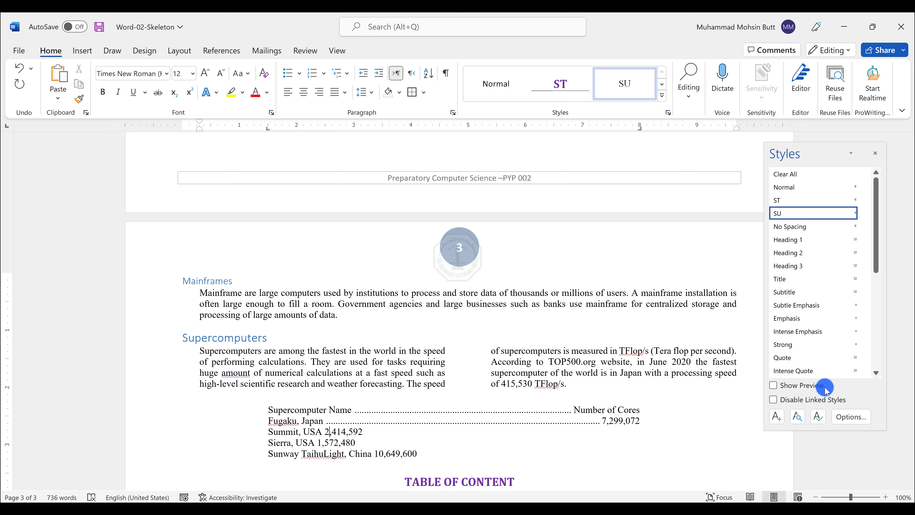
{"action": "key", "text": "Tab"}
{"action": "key", "text": "BackSpace"}
{"action": "key", "text": "Left"}
{"action": "key", "text": "Tab"}
{"action": "key", "text": "Down"}
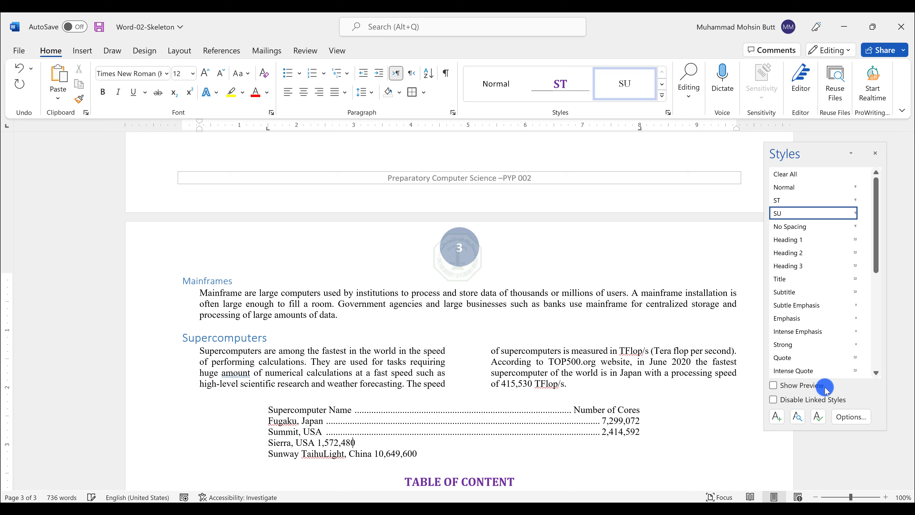
{"action": "key", "text": "Tab"}
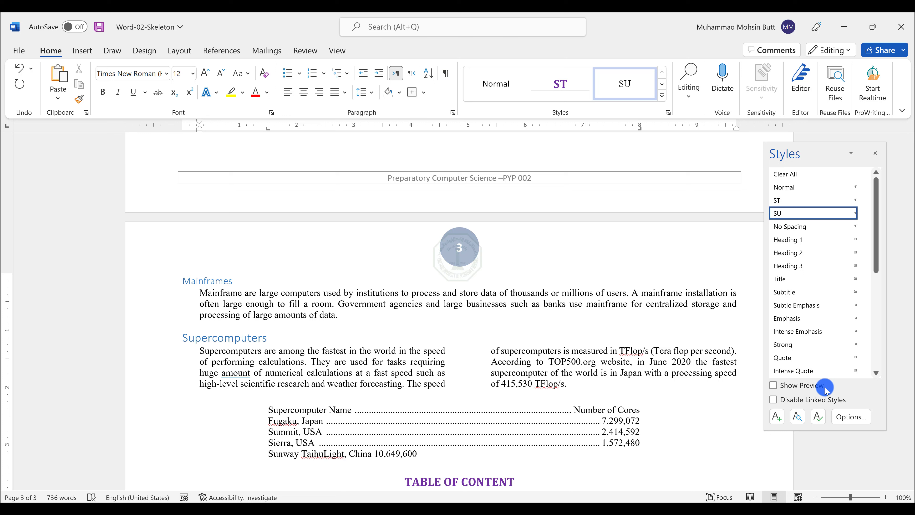
{"action": "key", "text": "Tab"}
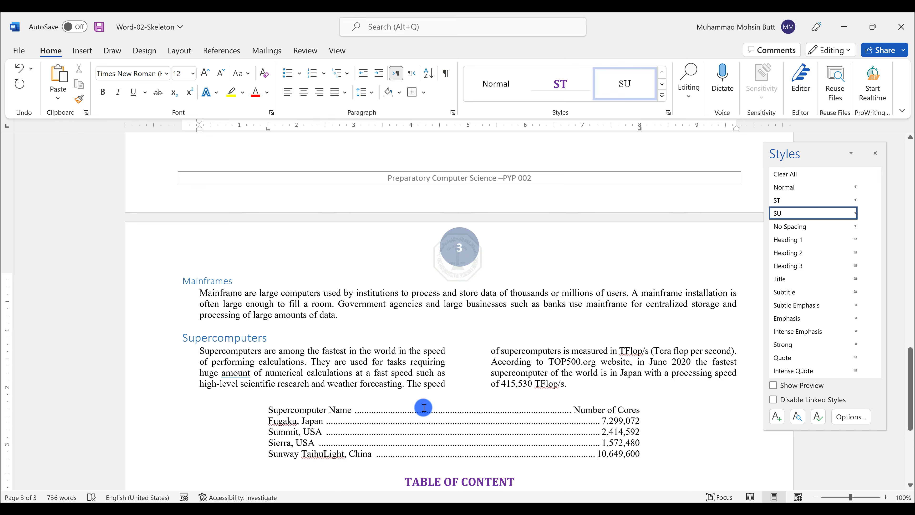
Step: Apply the Normal style to the empty line above the Mainframes heading
{"action": "scroll", "coordinate": [547, 400], "scroll_direction": "down", "scroll_amount": 3}
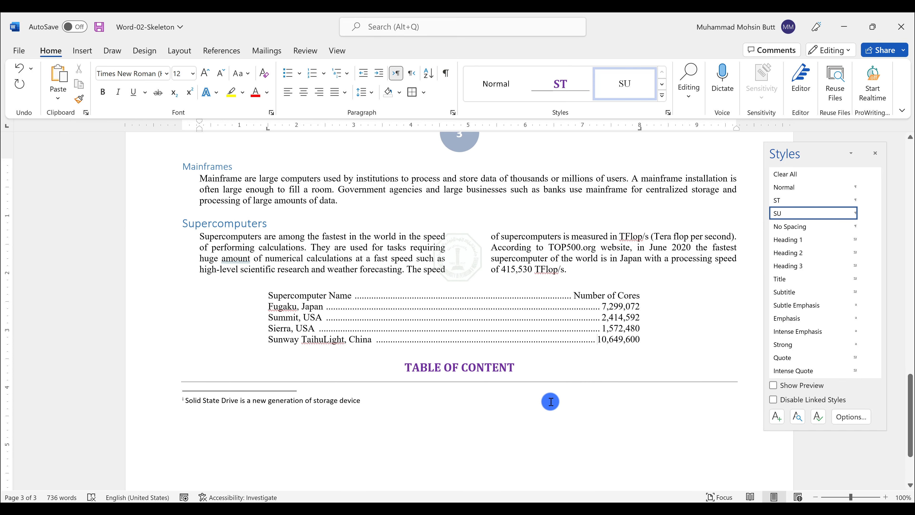
{"action": "key", "text": "alt+Tab"}
{"action": "scroll", "coordinate": [776, 378], "scroll_direction": "down", "scroll_amount": 3}
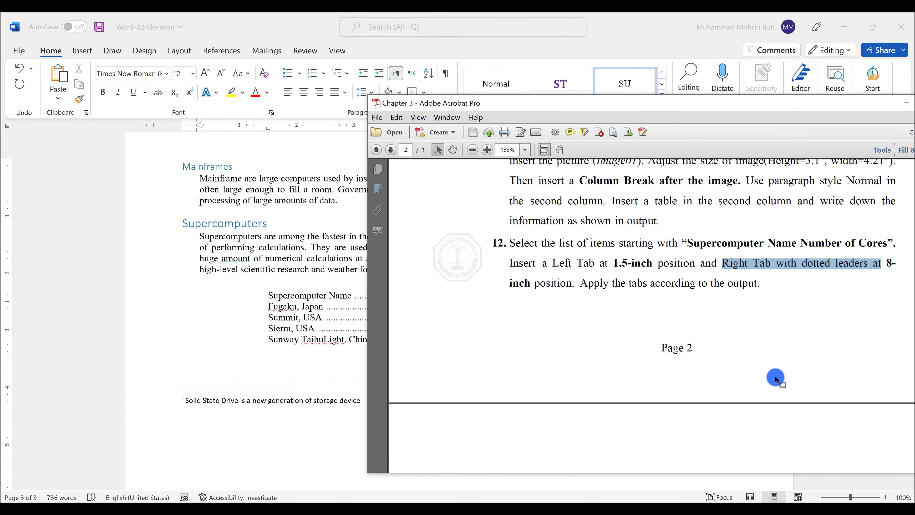
{"action": "scroll", "coordinate": [776, 379], "scroll_direction": "down", "scroll_amount": 1}
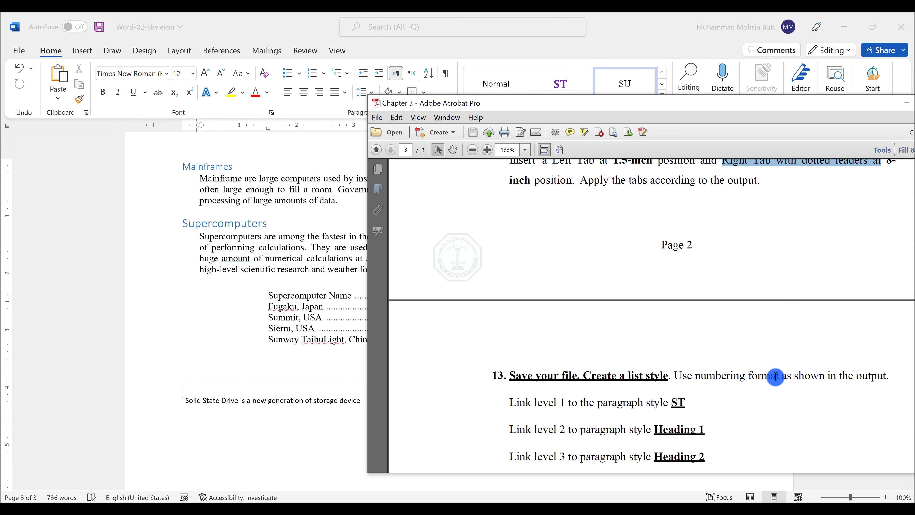
{"action": "scroll", "coordinate": [775, 377], "scroll_direction": "down", "scroll_amount": 1}
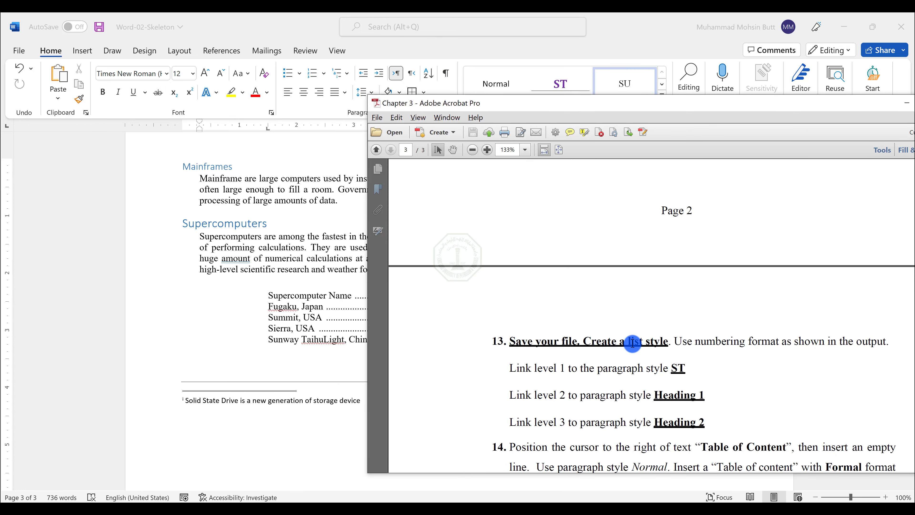
{"action": "left_click", "coordinate": [257, 270]}
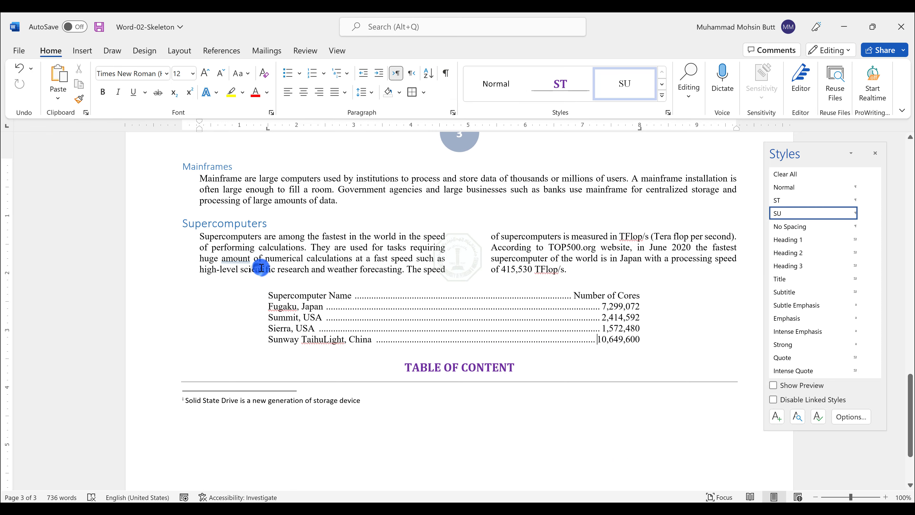
{"action": "scroll", "coordinate": [261, 269], "scroll_direction": "up", "scroll_amount": 8}
{"action": "scroll", "coordinate": [262, 263], "scroll_direction": "up", "scroll_amount": 1}
{"action": "left_click", "coordinate": [173, 332]}
{"action": "left_click", "coordinate": [200, 325]}
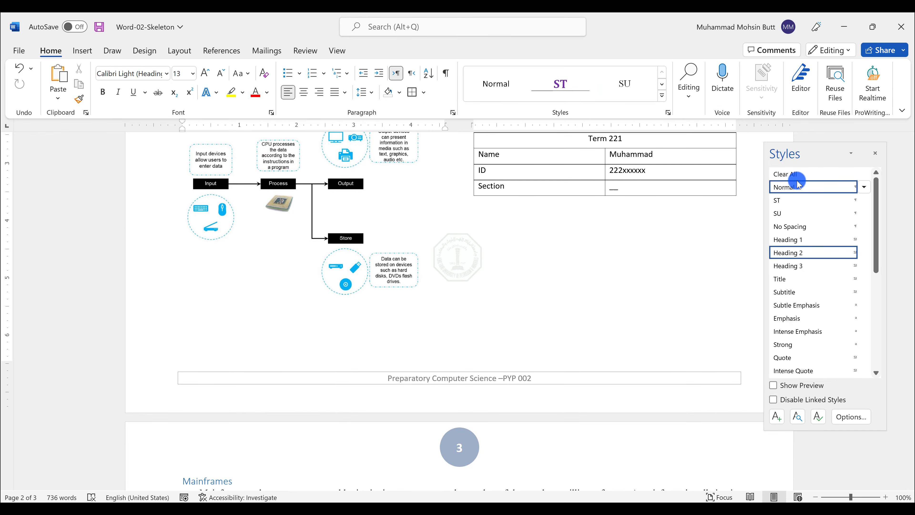
{"action": "left_click", "coordinate": [787, 185]}
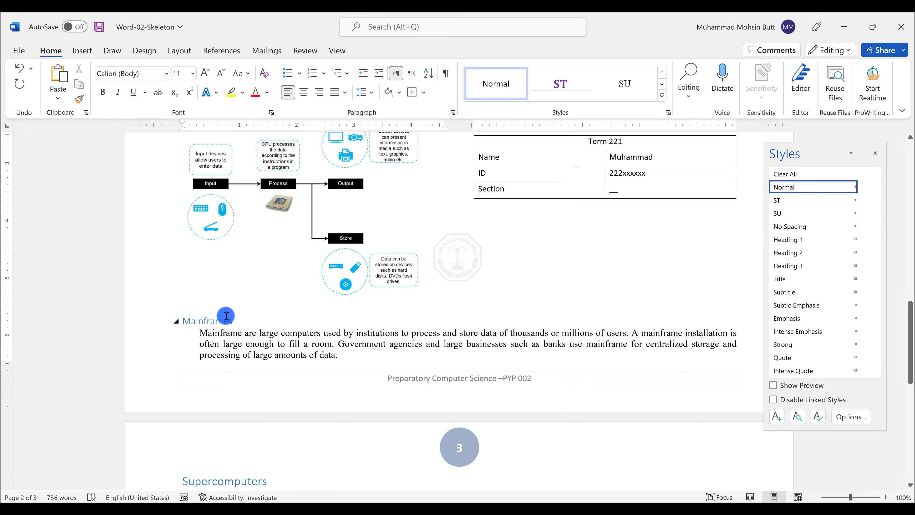
Step: With the cursor in the TABLE OF CONTENT heading, close the Styles pane and open the Define New List Style dialog
{"action": "scroll", "coordinate": [285, 309], "scroll_direction": "up", "scroll_amount": 20}
{"action": "scroll", "coordinate": [284, 309], "scroll_direction": "down", "scroll_amount": 20}
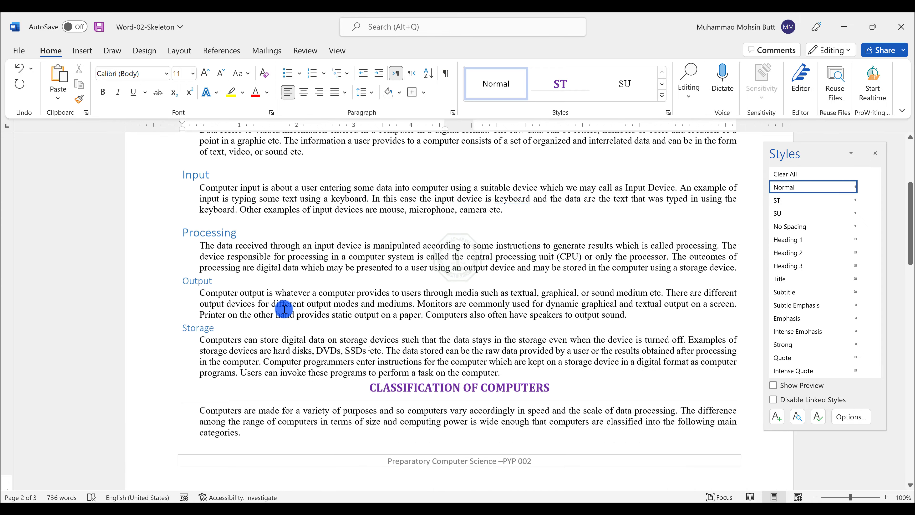
{"action": "scroll", "coordinate": [284, 309], "scroll_direction": "down", "scroll_amount": 3}
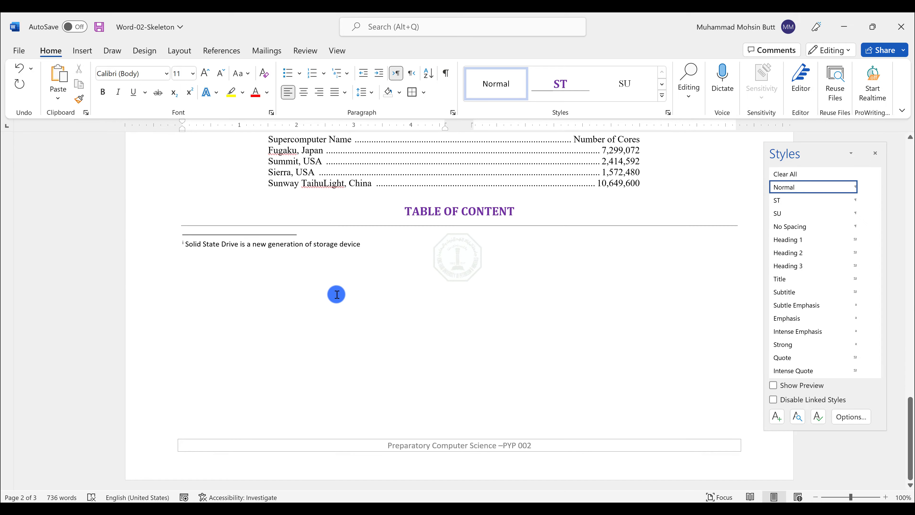
{"action": "left_click", "coordinate": [528, 217]}
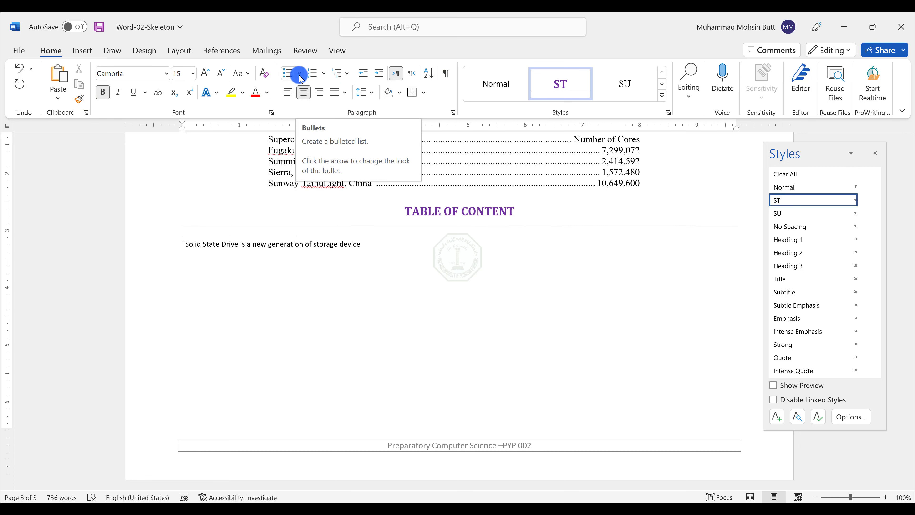
{"action": "left_click", "coordinate": [347, 74]}
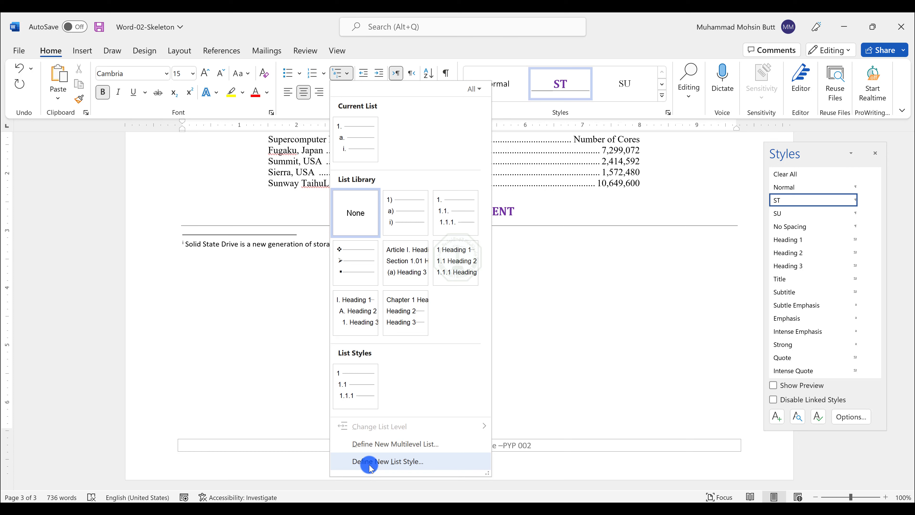
{"action": "left_click", "coordinate": [876, 154]}
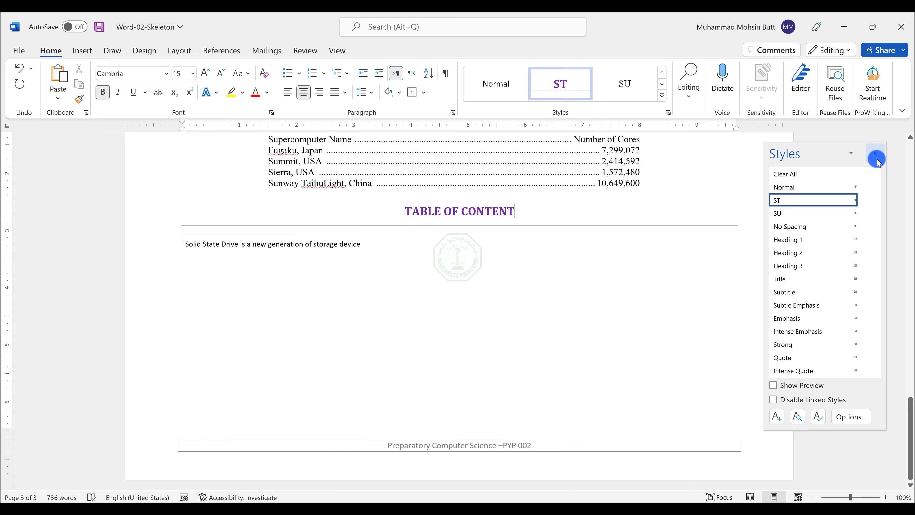
{"action": "left_click", "coordinate": [876, 154]}
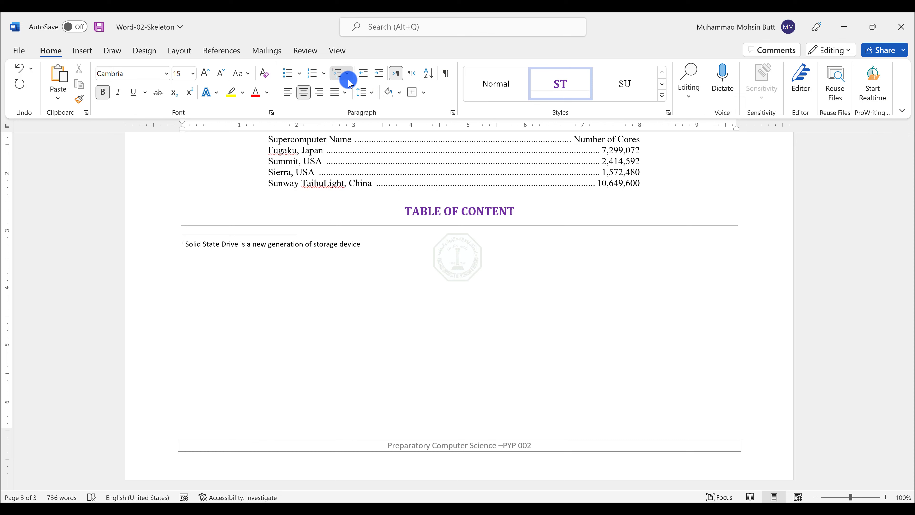
{"action": "left_click", "coordinate": [342, 74]}
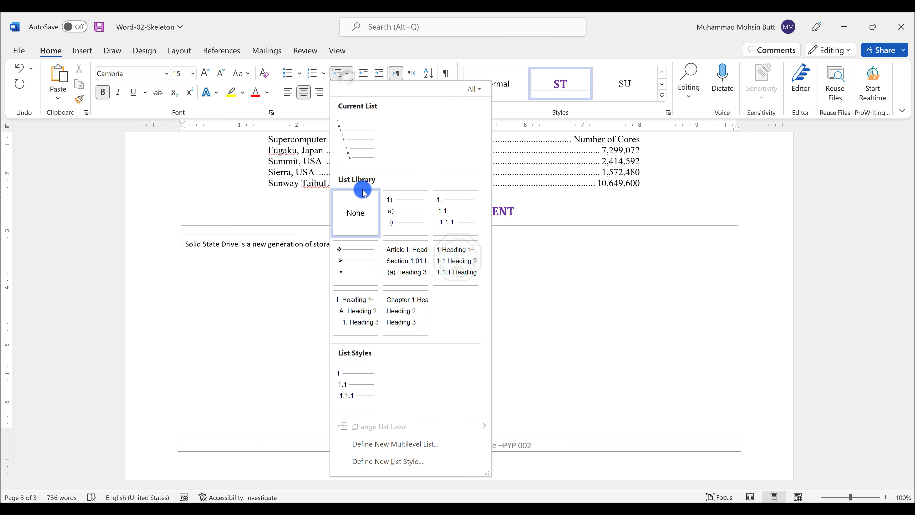
{"action": "left_click", "coordinate": [392, 462]}
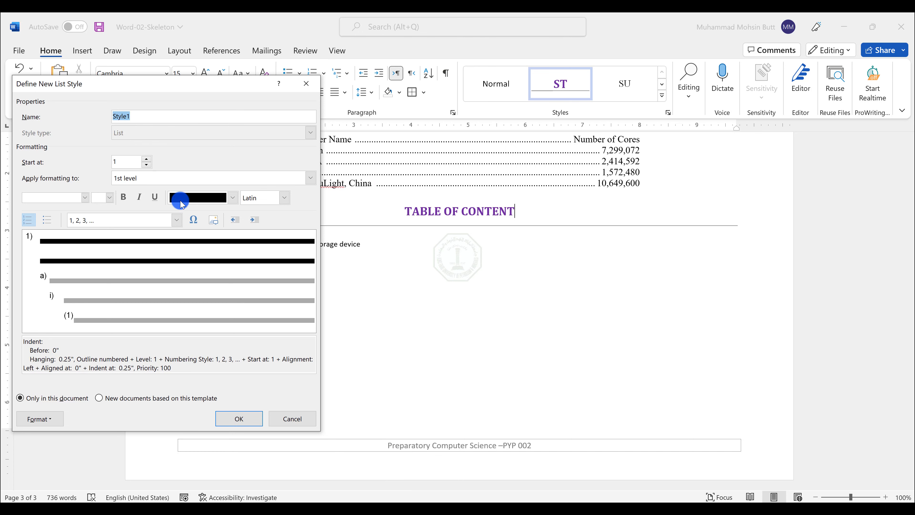
Step: Create a new text document on the desktop for notes
{"action": "key", "text": "alt+Tab"}
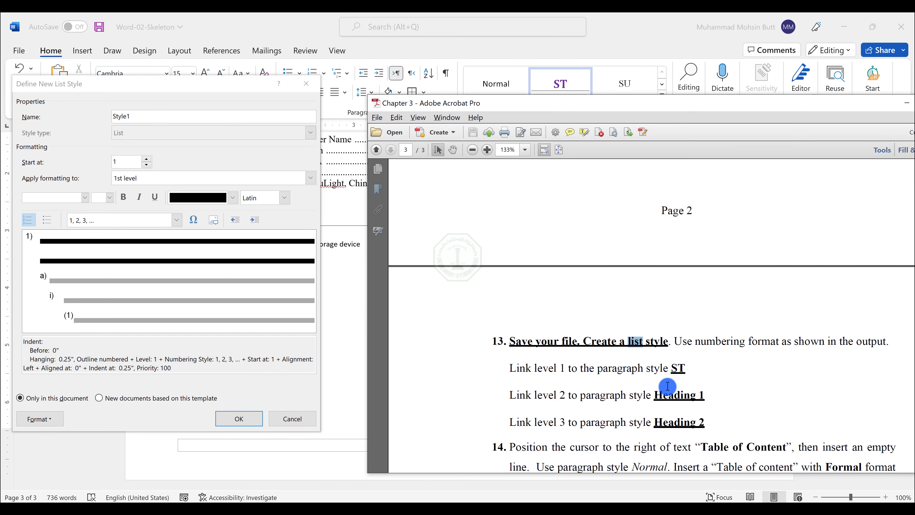
{"action": "left_click", "coordinate": [911, 501]}
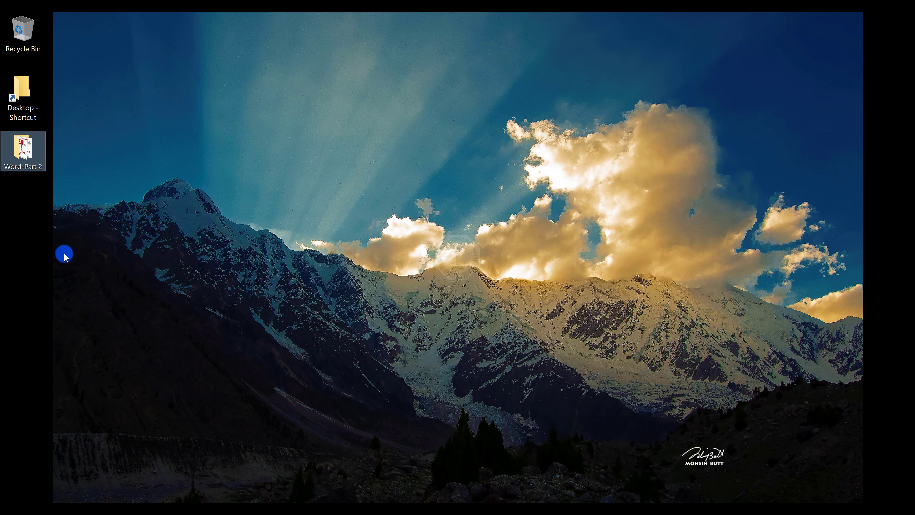
{"action": "right_click", "coordinate": [12, 241]}
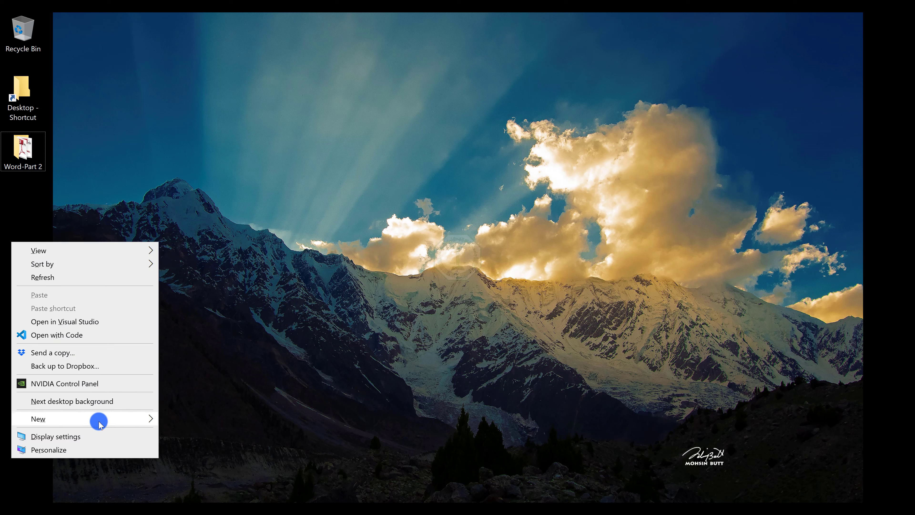
{"action": "mouse_move", "coordinate": [99, 424]}
{"action": "left_click", "coordinate": [176, 378]}
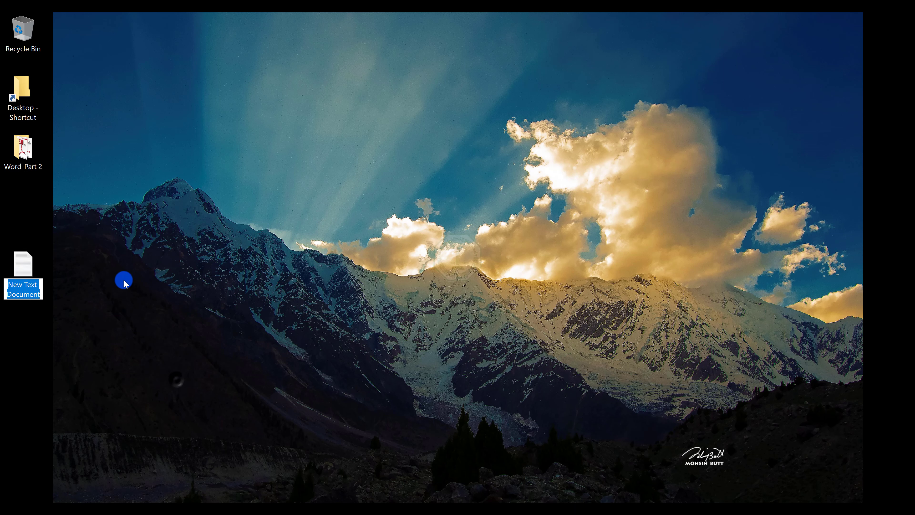
{"action": "key", "text": "Return"}
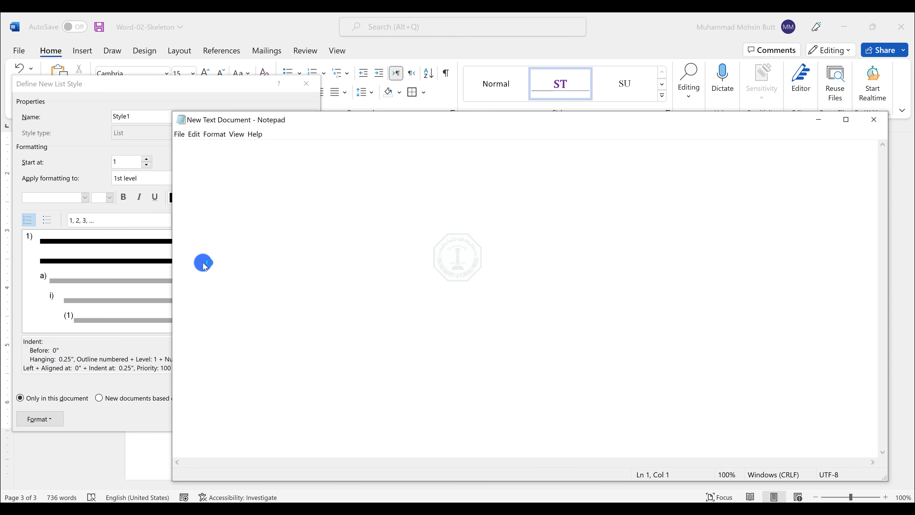
Step: Write the note "1. Number of levels" in Notepad
{"action": "type", "text": "1"}
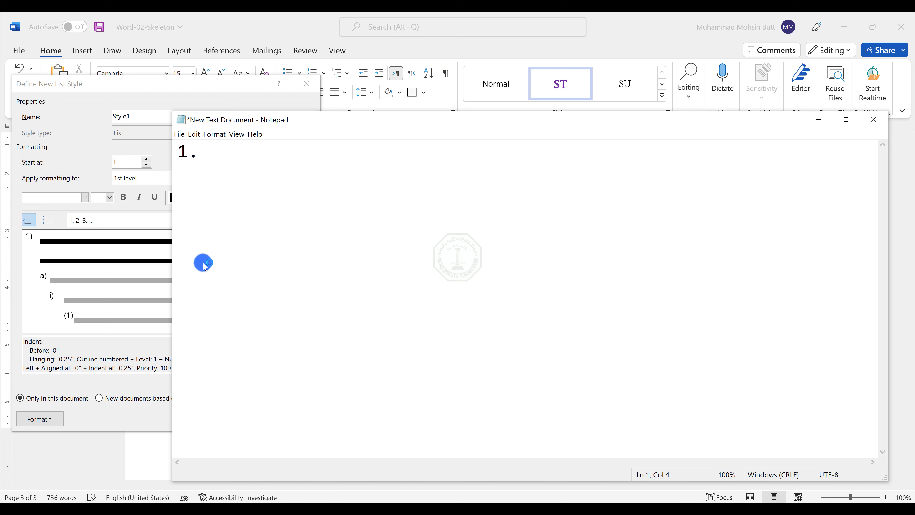
{"action": "type", "text": ". Number of levels"}
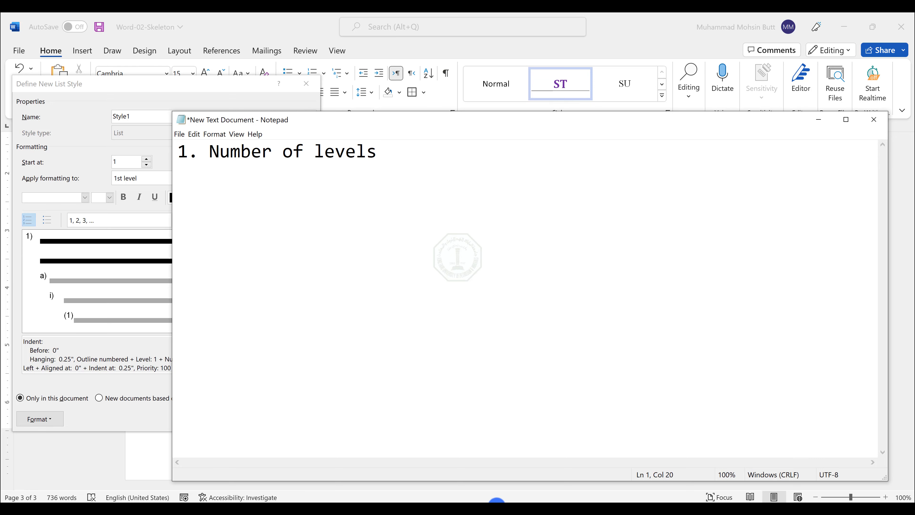
Step: Examine the heading numbering format in the Word-02-Output PDF
{"action": "mouse_move", "coordinate": [496, 501]}
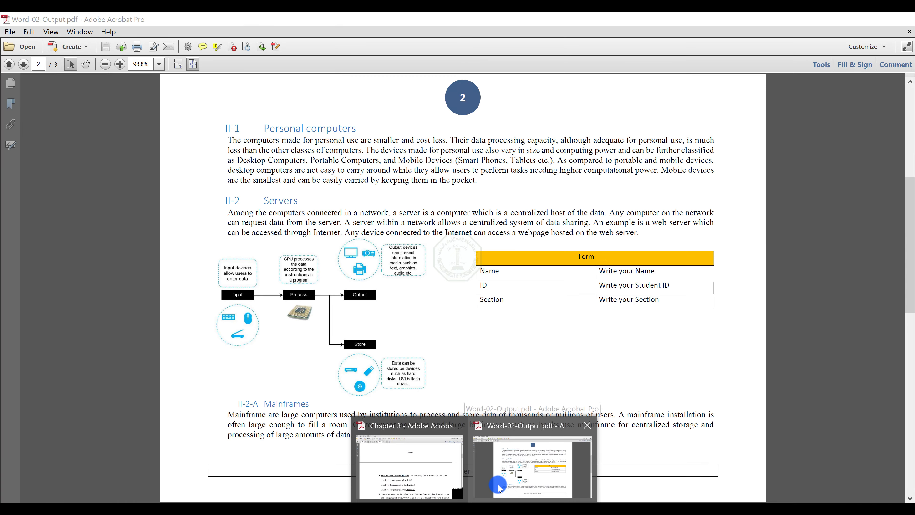
{"action": "mouse_move", "coordinate": [425, 474]}
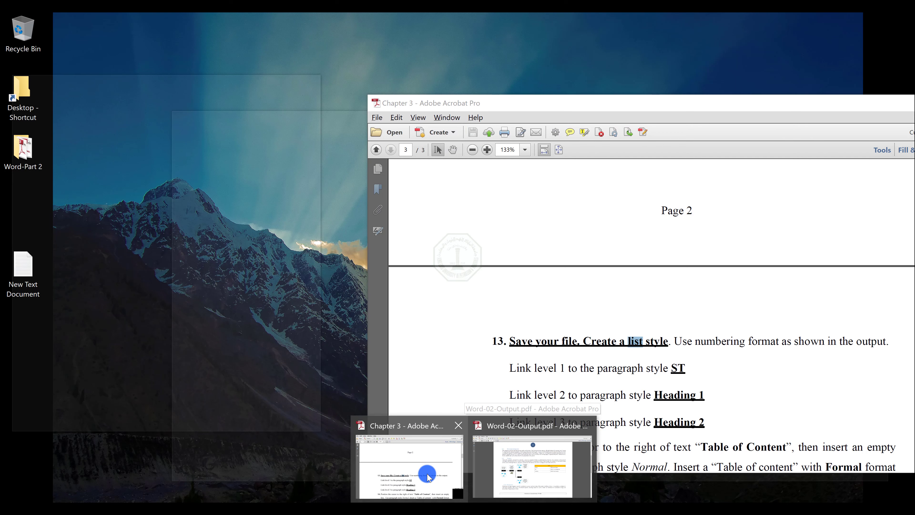
{"action": "left_click", "coordinate": [473, 471]}
{"action": "scroll", "coordinate": [429, 272], "scroll_direction": "up", "scroll_amount": 3}
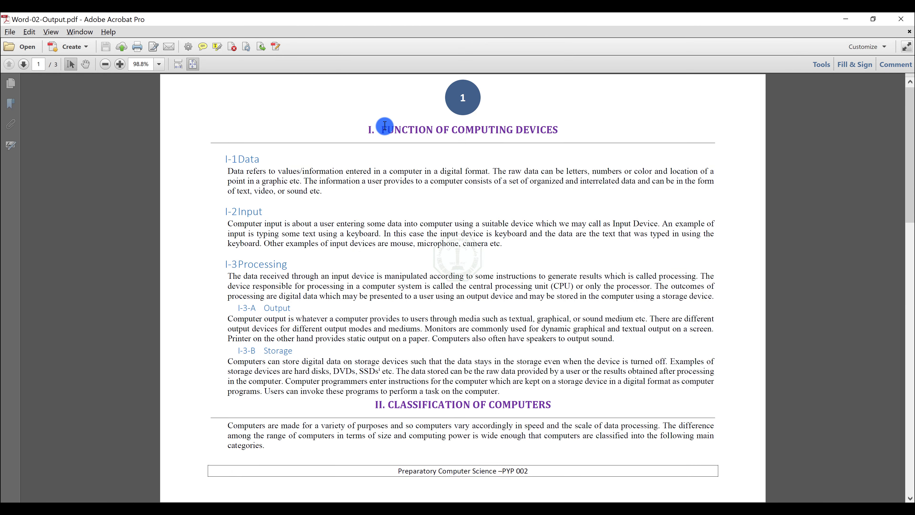
{"action": "left_click_drag", "start_coordinate": [385, 125], "coordinate": [558, 132]}
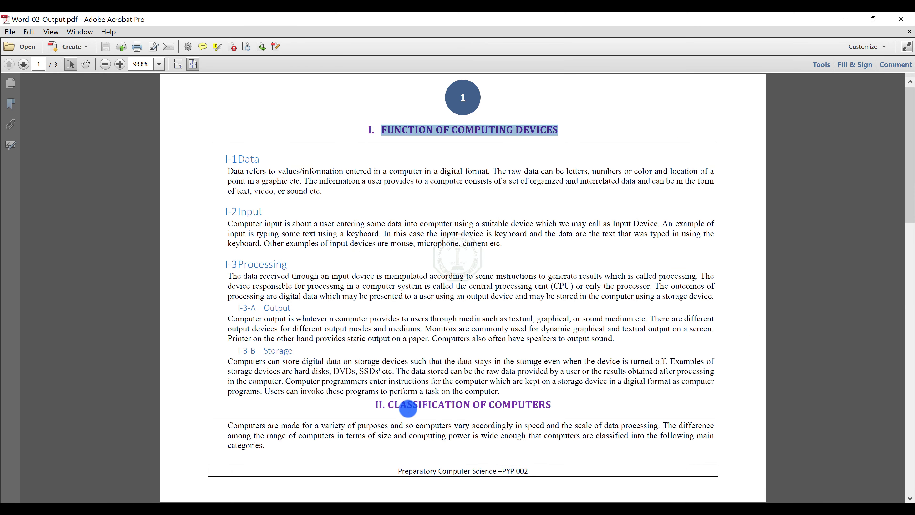
{"action": "left_click", "coordinate": [370, 135]}
{"action": "scroll", "coordinate": [434, 413], "scroll_direction": "down", "scroll_amount": 2}
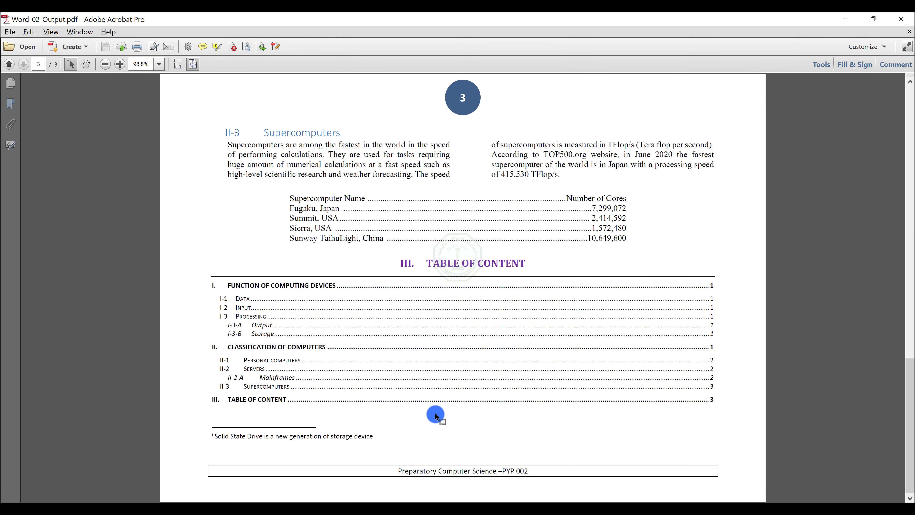
{"action": "scroll", "coordinate": [435, 413], "scroll_direction": "up", "scroll_amount": 2}
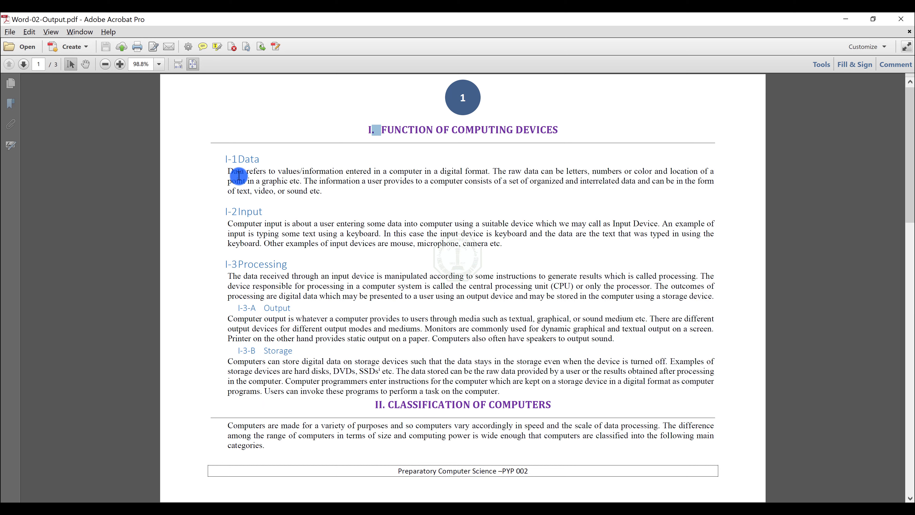
{"action": "key", "text": "ctrl+2"}
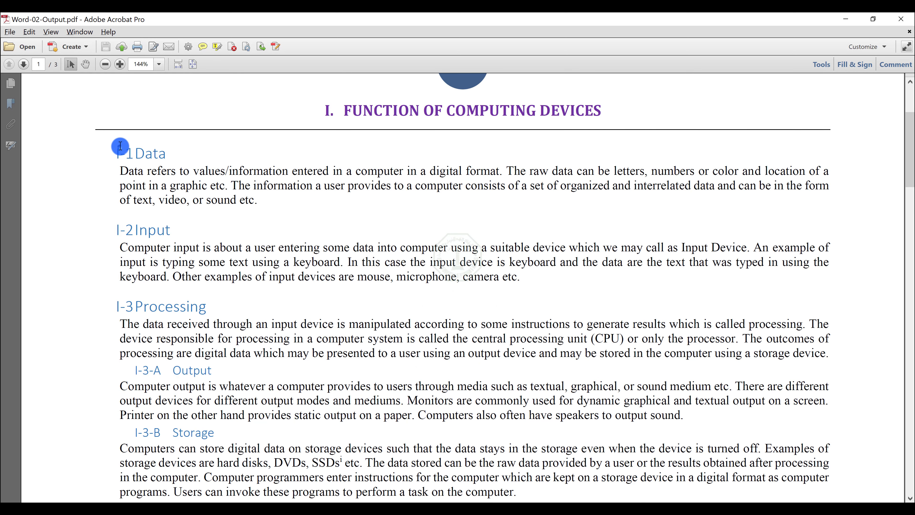
{"action": "left_click_drag", "start_coordinate": [120, 146], "coordinate": [123, 146]}
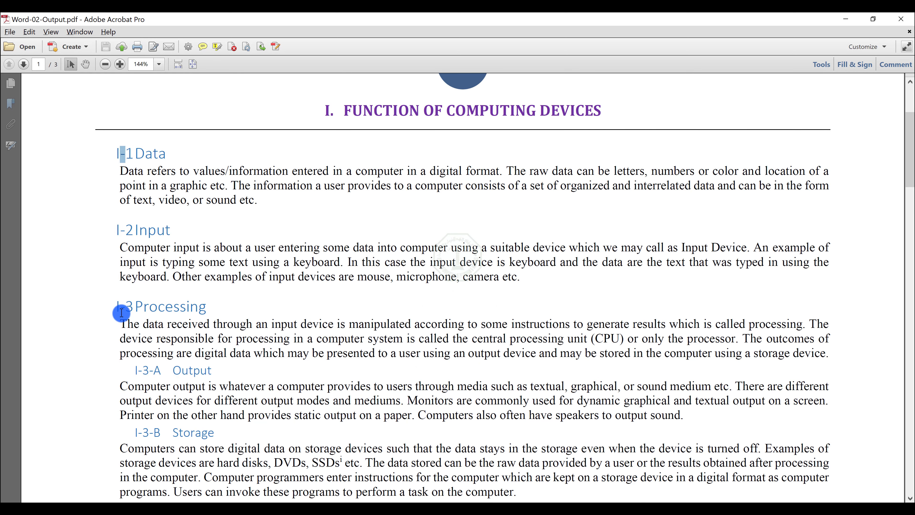
{"action": "left_click_drag", "start_coordinate": [122, 312], "coordinate": [129, 311]}
{"action": "scroll", "coordinate": [129, 311], "scroll_direction": "down", "scroll_amount": 1}
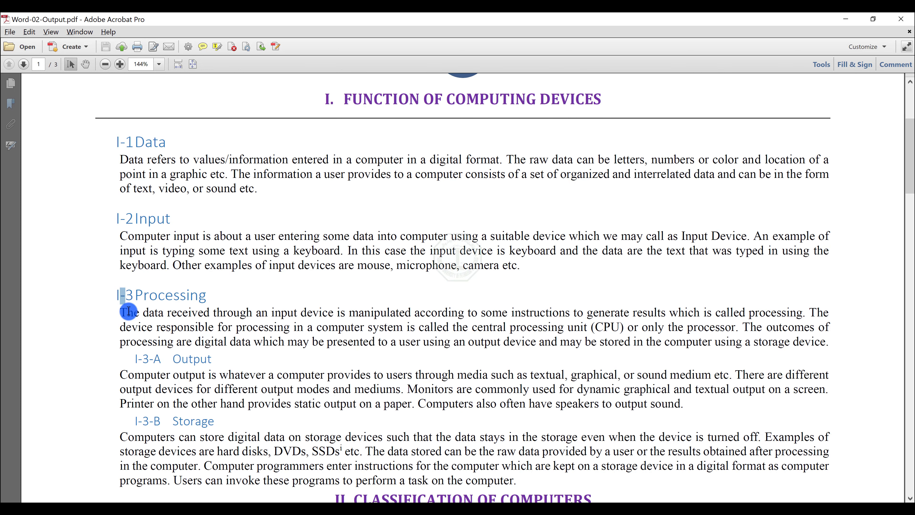
{"action": "left_click_drag", "start_coordinate": [134, 349], "coordinate": [160, 348]}
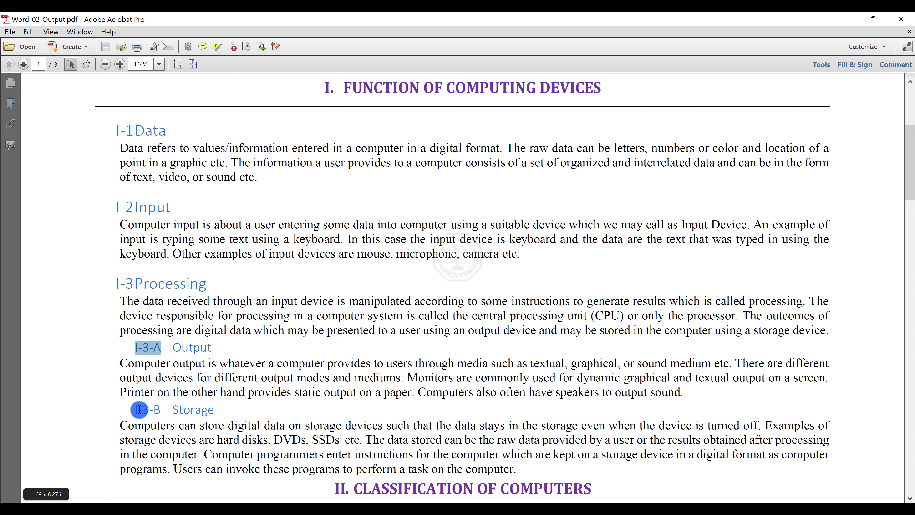
{"action": "left_click_drag", "start_coordinate": [135, 410], "coordinate": [156, 410]}
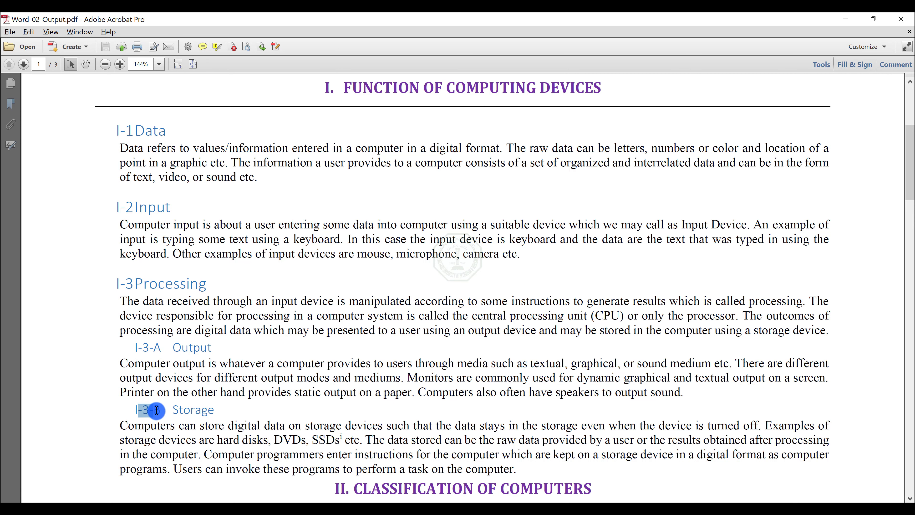
Step: Extend the notes to "1. Number of levels (Depth) 3" and "2. connect each level with a paragraph style"
{"action": "left_click", "coordinate": [846, 18]}
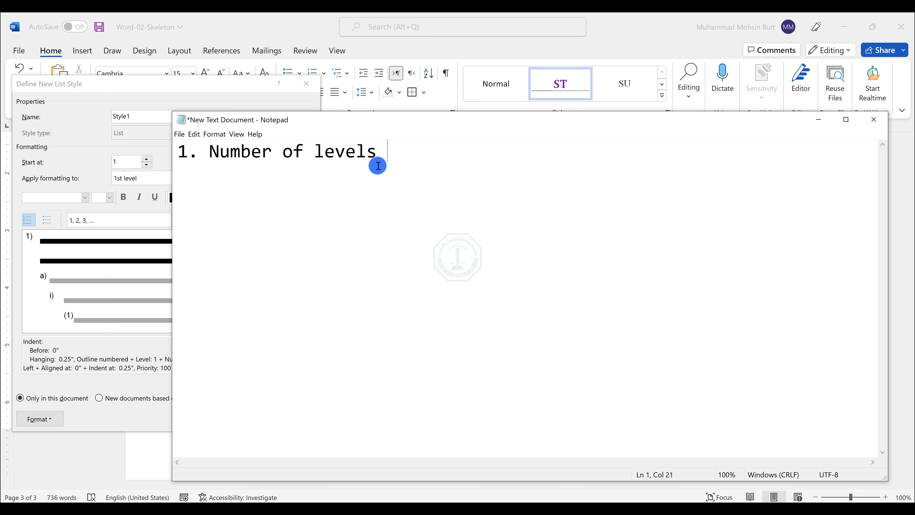
{"action": "type", "text": "Depth) 3"}
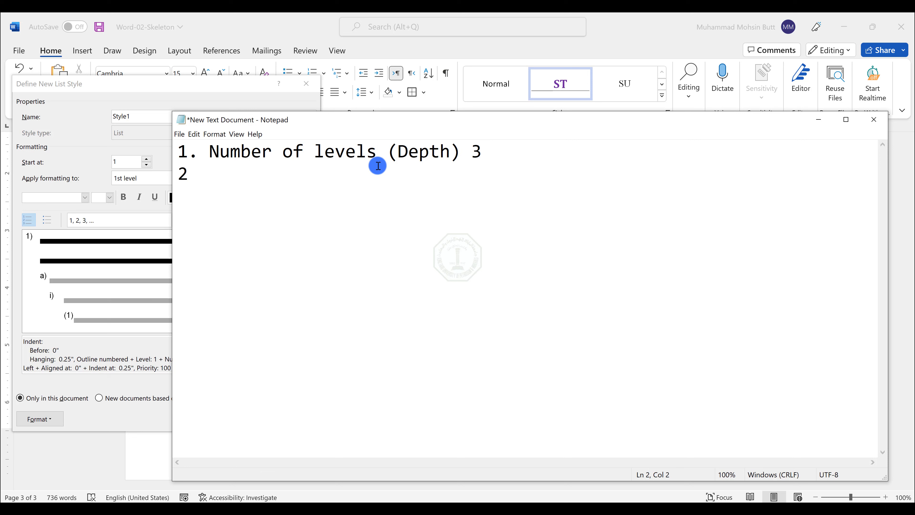
{"action": "type", "text": "onnect each"}
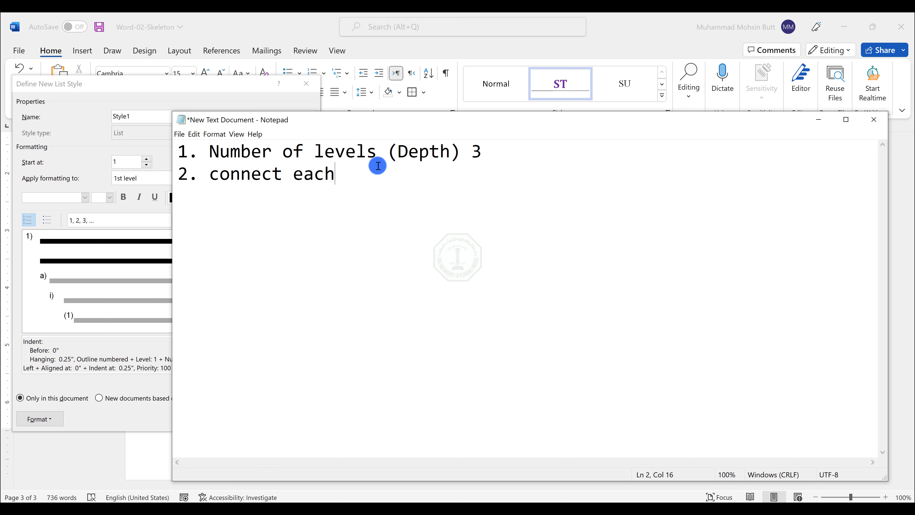
{"action": "type", "text": " level with a p"}
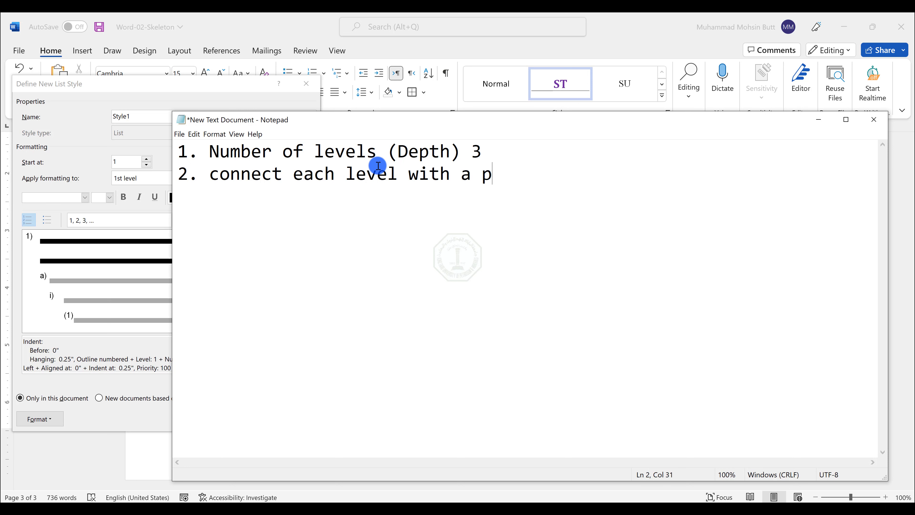
{"action": "type", "text": "aragraph style"}
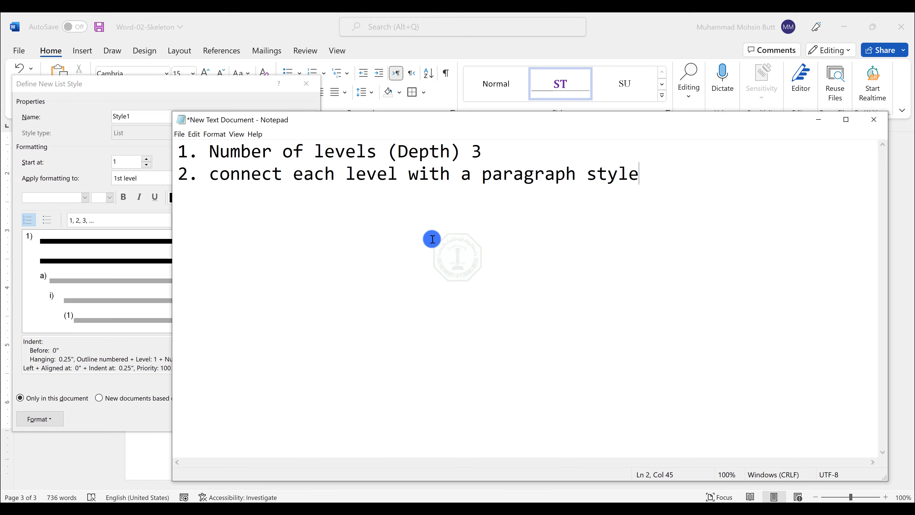
Step: Review the instructions for linking list levels 1 to 3 to the ST, Heading 1 and Heading 2 styles
{"action": "key", "text": "alt+Tab"}
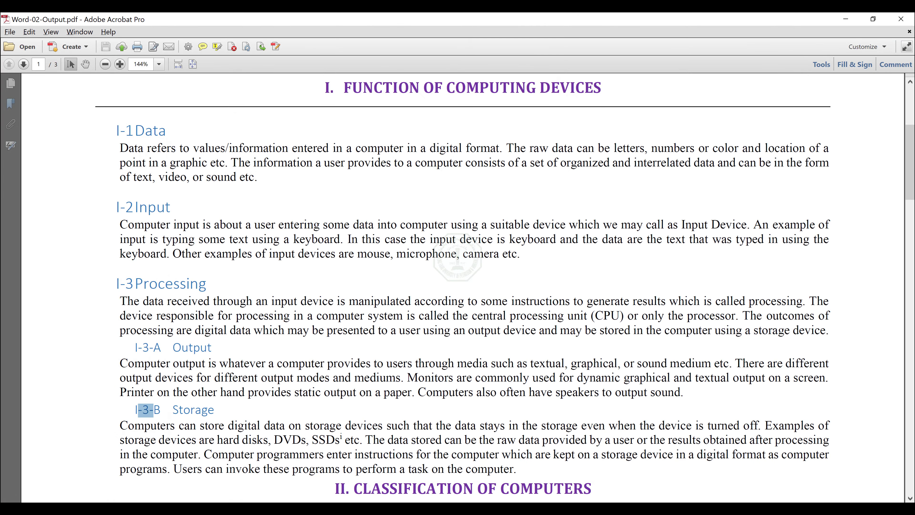
{"action": "left_click", "coordinate": [473, 508]}
{"action": "left_click", "coordinate": [409, 465]}
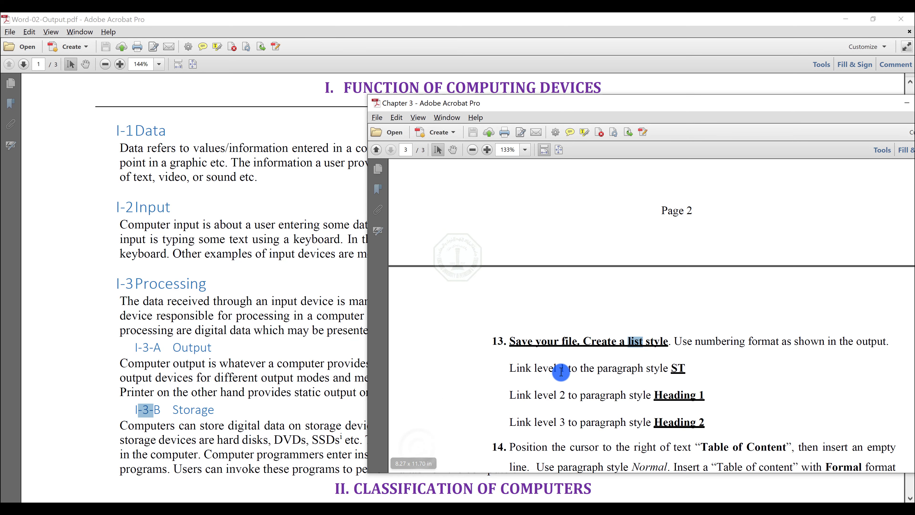
{"action": "left_click_drag", "start_coordinate": [564, 368], "coordinate": [674, 368]}
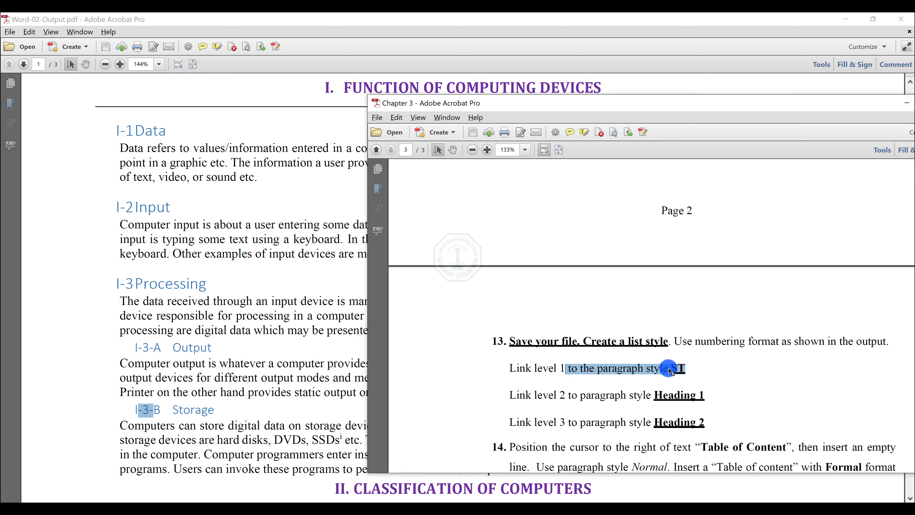
{"action": "left_click_drag", "start_coordinate": [533, 401], "coordinate": [584, 419]}
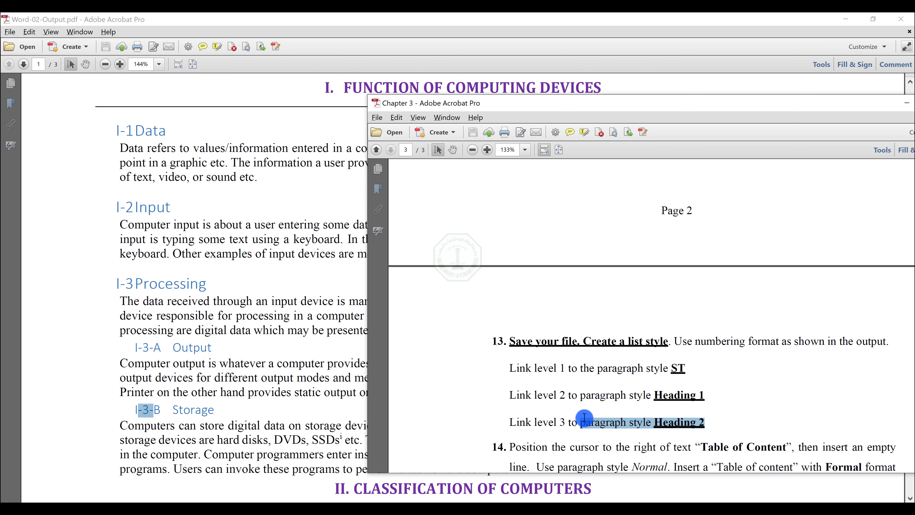
Step: Compare the PDF headings, then list in the notes Level 1 ST, Level 2 Heading 1, Level 3 Heading 2
{"action": "left_click", "coordinate": [252, 317]}
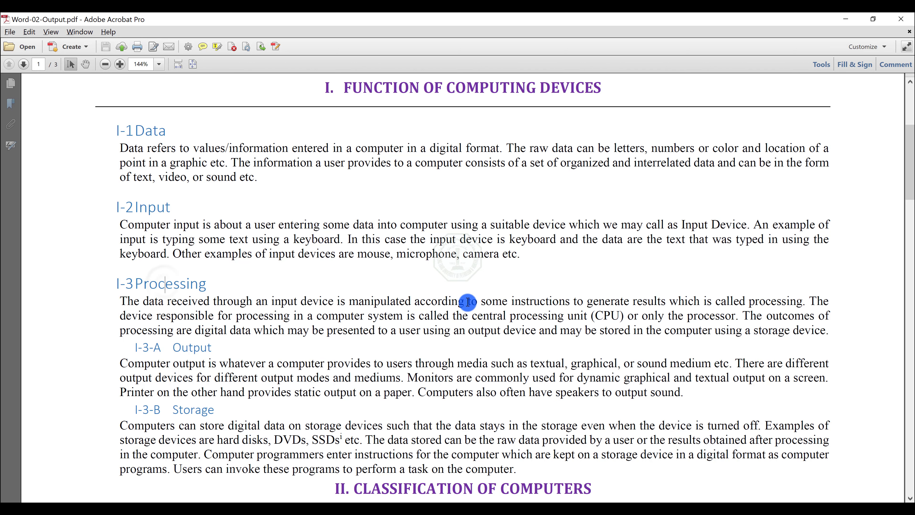
{"action": "scroll", "coordinate": [468, 289], "scroll_direction": "up", "scroll_amount": 1}
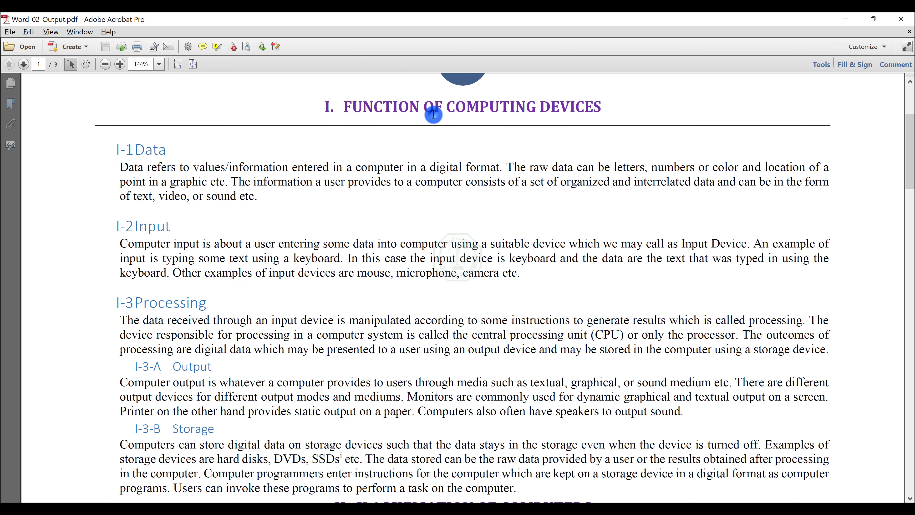
{"action": "left_click", "coordinate": [151, 150]}
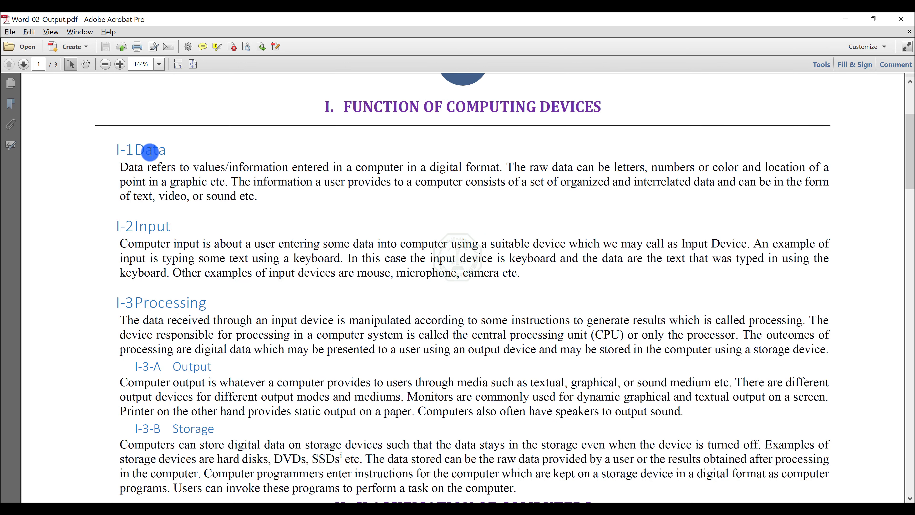
{"action": "left_click", "coordinate": [172, 366]}
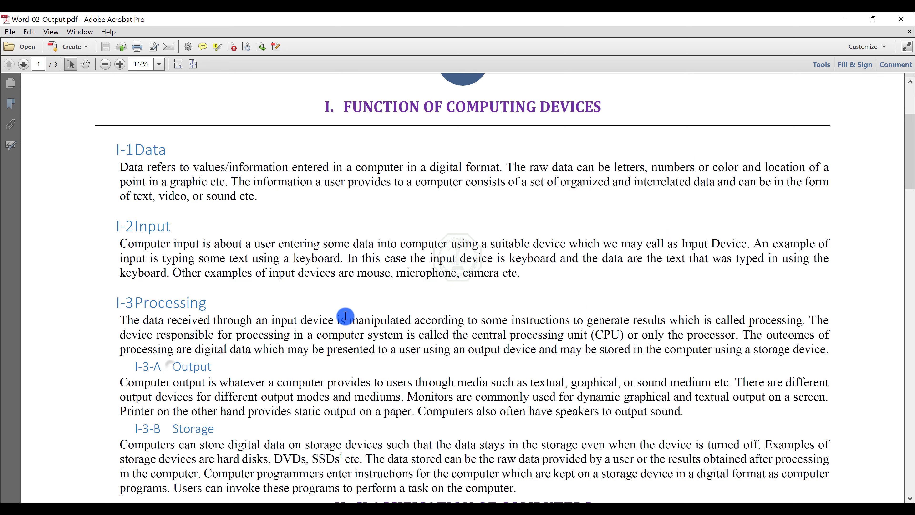
{"action": "left_click", "coordinate": [849, 17]}
{"action": "left_click", "coordinate": [252, 205]}
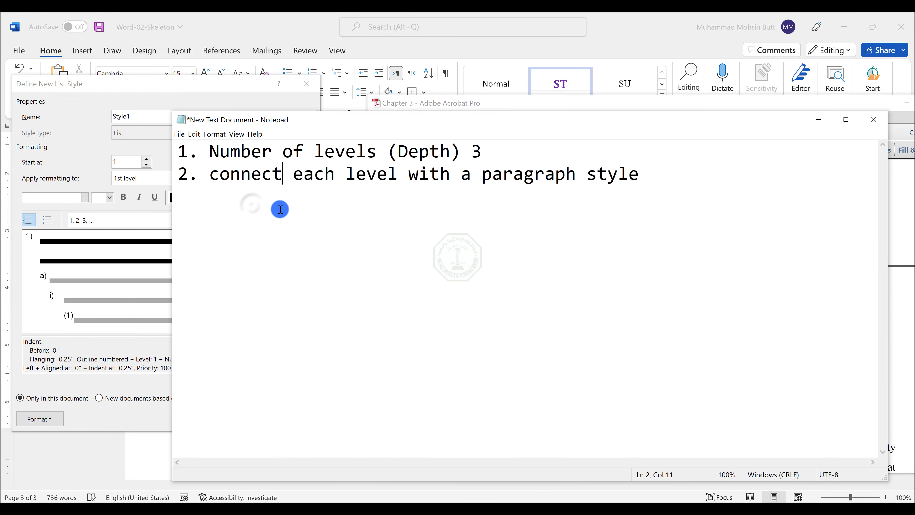
{"action": "key", "text": "End"}
{"action": "key", "text": "Return"}
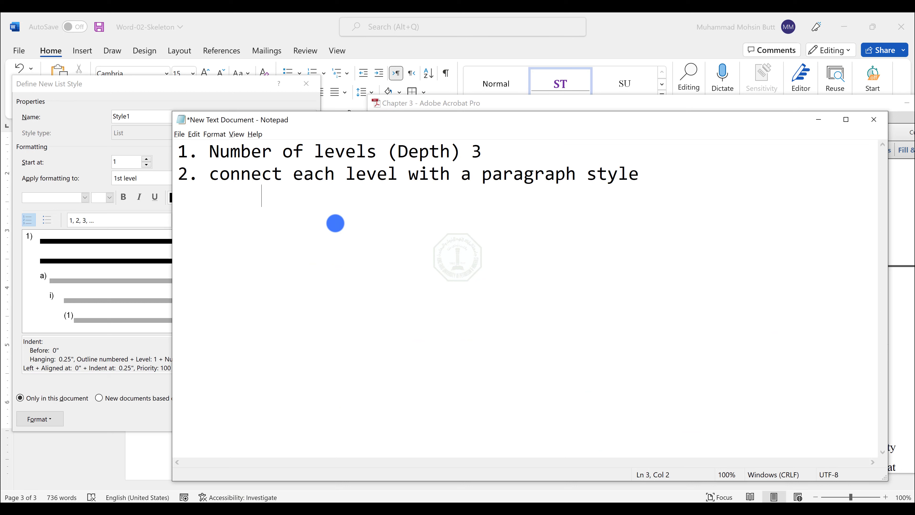
{"action": "type", "text": "Level 1\t\tST"}
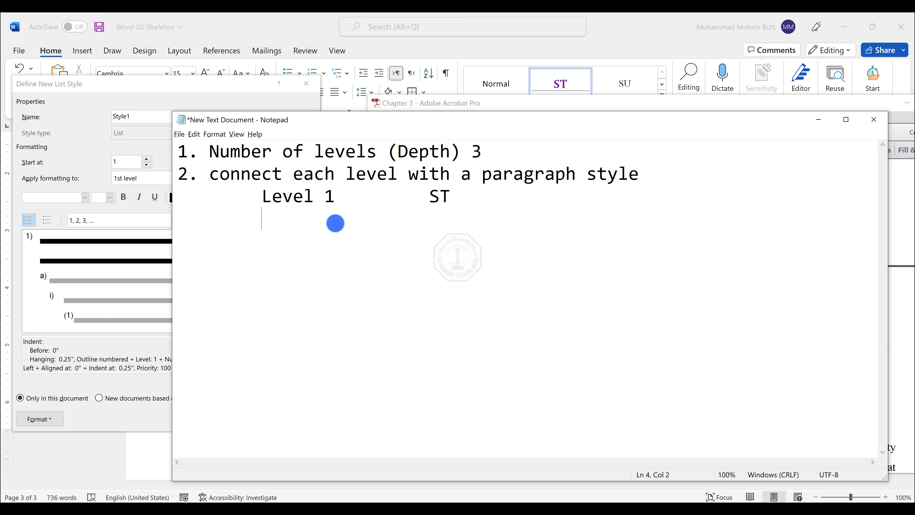
{"action": "type", "text": " \tLevel "}
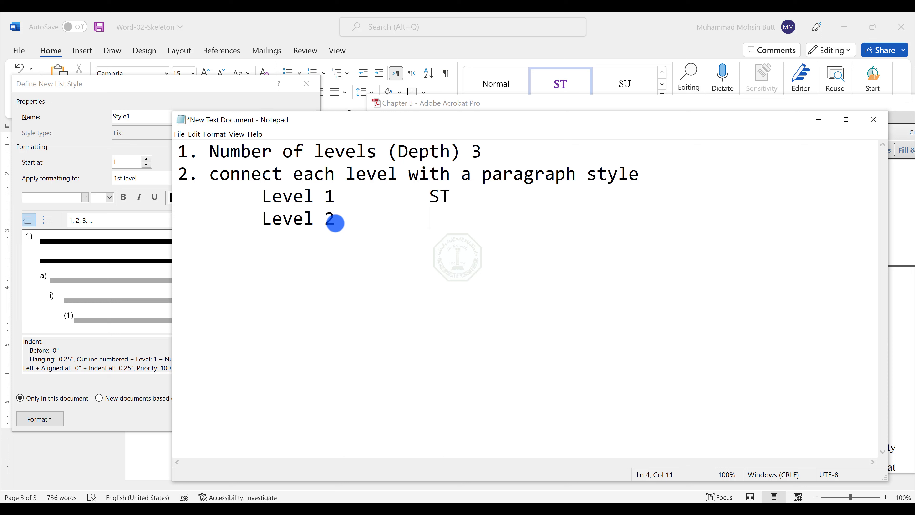
{"action": "type", "text": "2\t\tHeading 1 \tL"}
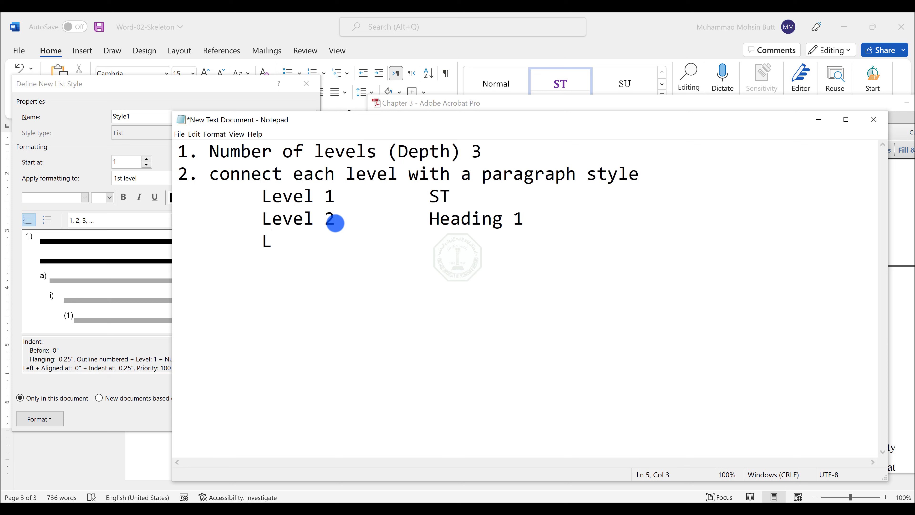
{"action": "type", "text": "evel 3\t\tHeading 2"}
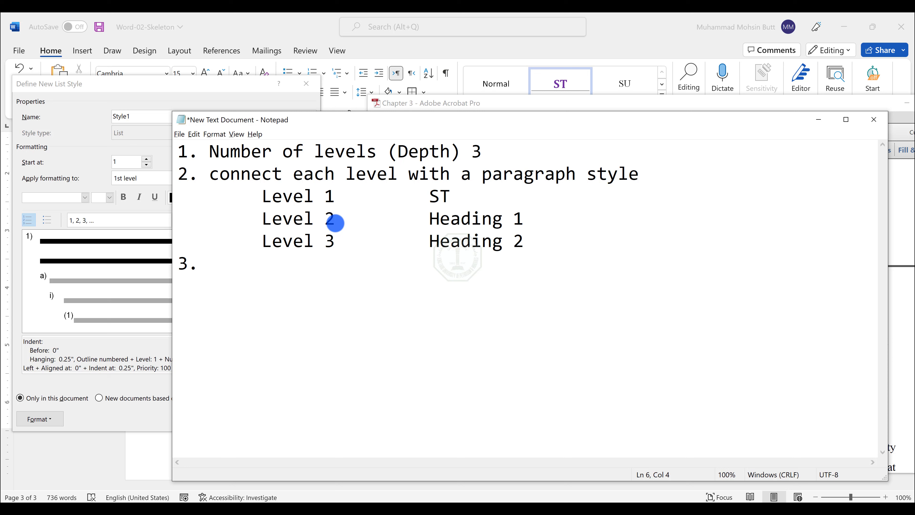
Step: Add the note "3. Define the numbering at each level" below the level list
{"action": "type", "text": "efine the nu"}
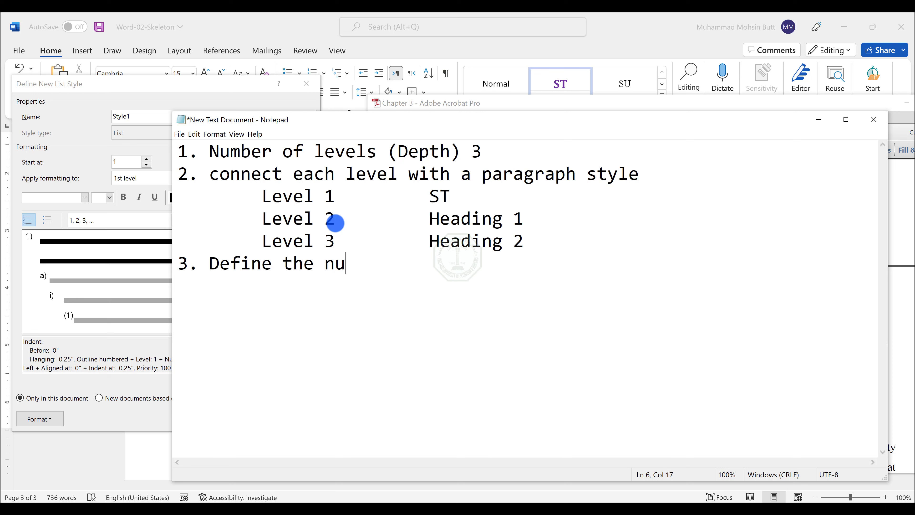
{"action": "type", "text": "mbering at eac"}
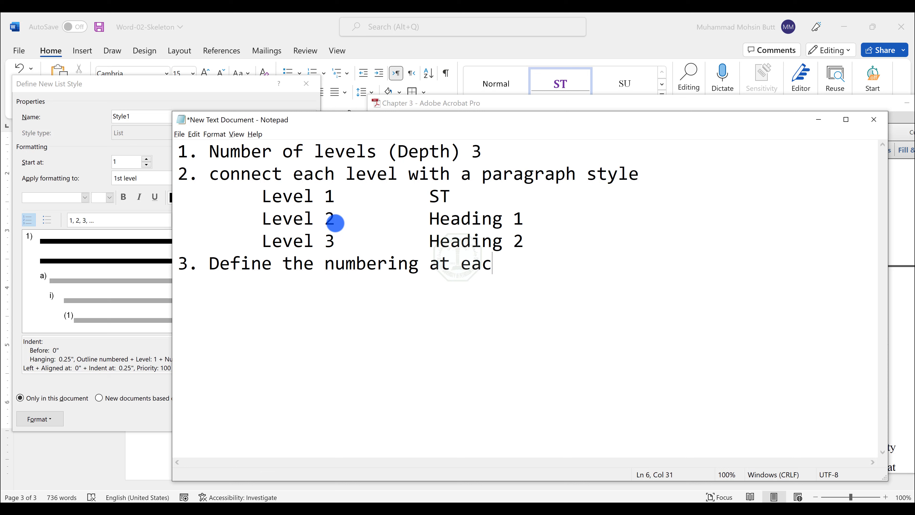
{"action": "type", "text": "h level"}
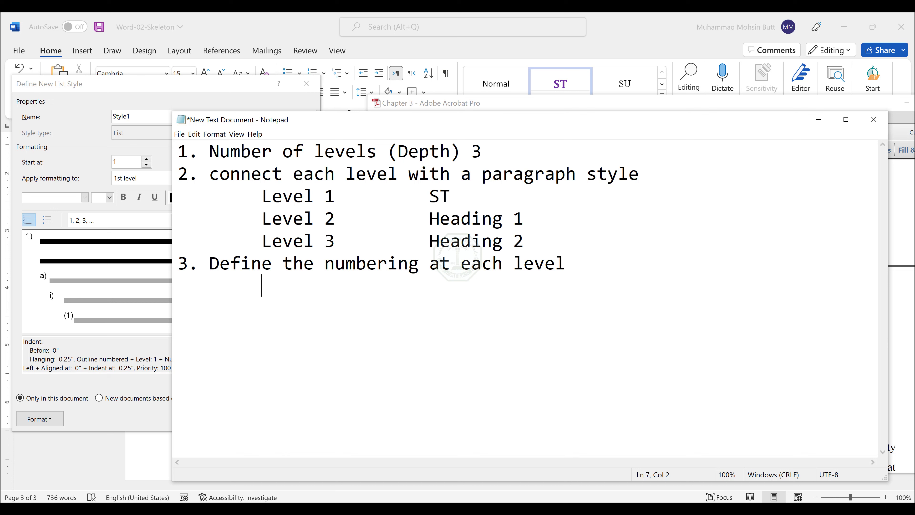
Step: Examine the numbering of the chapter headings I and II in the output PDF
{"action": "mouse_move", "coordinate": [474, 504]}
{"action": "left_click", "coordinate": [499, 489]}
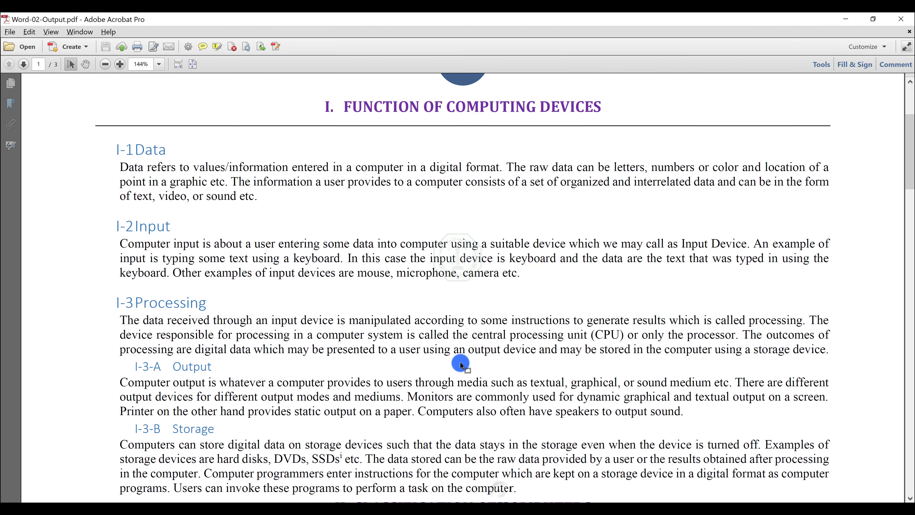
{"action": "scroll", "coordinate": [462, 365], "scroll_direction": "up", "scroll_amount": 1}
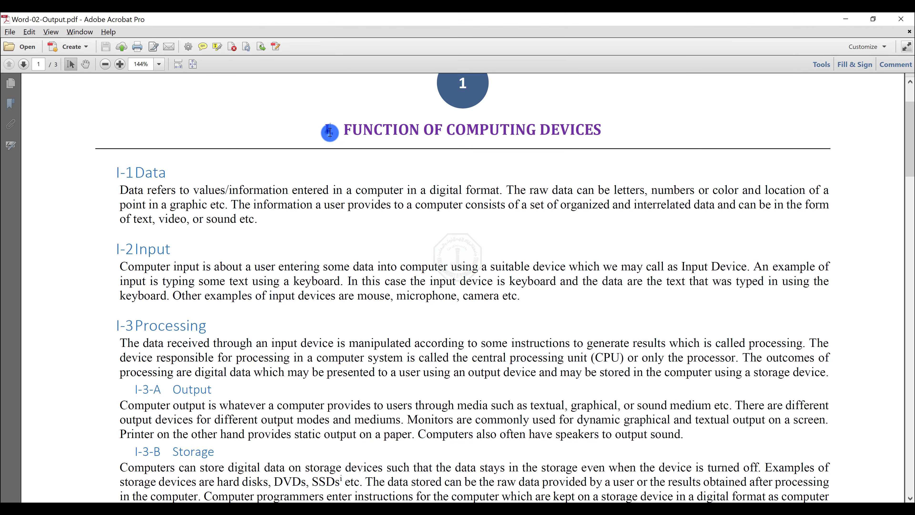
{"action": "left_click_drag", "start_coordinate": [329, 132], "coordinate": [334, 132]}
{"action": "scroll", "coordinate": [364, 319], "scroll_direction": "down", "scroll_amount": 2}
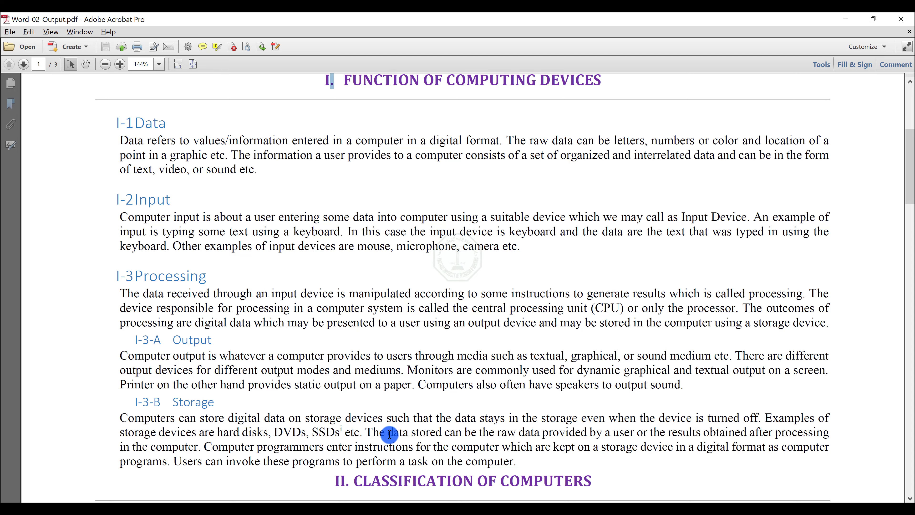
{"action": "scroll", "coordinate": [389, 434], "scroll_direction": "down", "scroll_amount": 3}
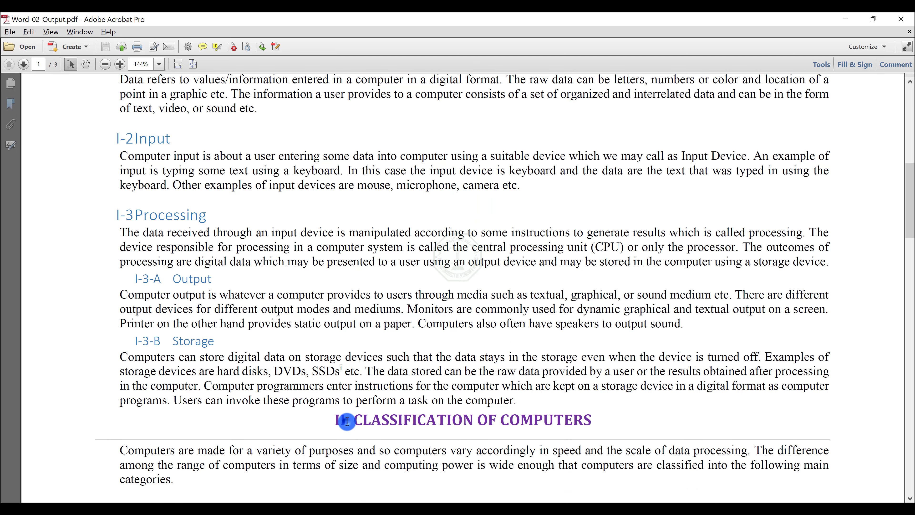
{"action": "left_click_drag", "start_coordinate": [346, 421], "coordinate": [349, 423]}
{"action": "key", "text": "alt+Tab"}
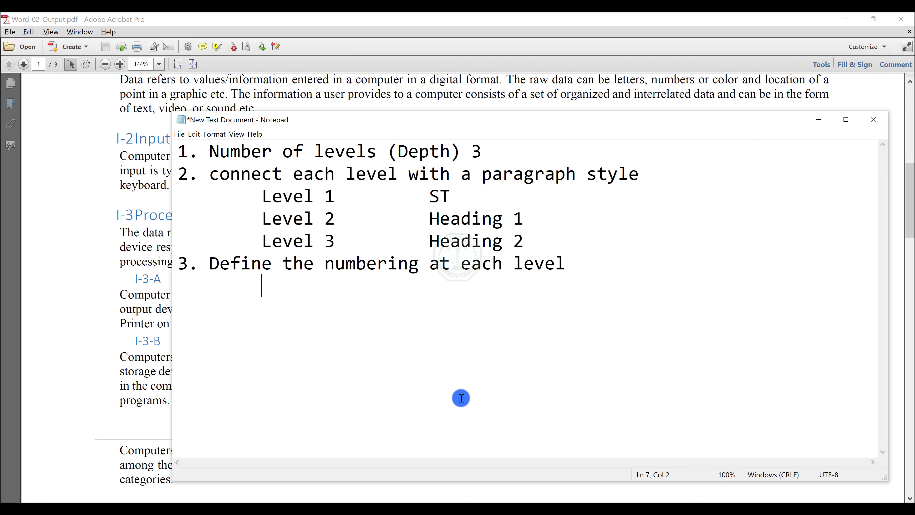
Step: Note "Level 1 I,II,II ." under item 3 and start a "Level 2" line
{"action": "type", "text": "Level 1"}
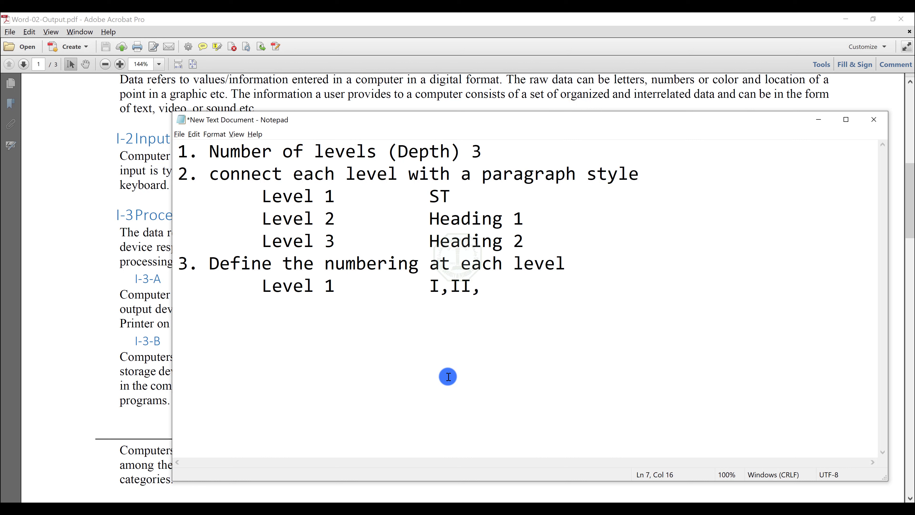
{"action": "type", "text": "II  . \tL"}
{"action": "type", "text": "evel 2"}
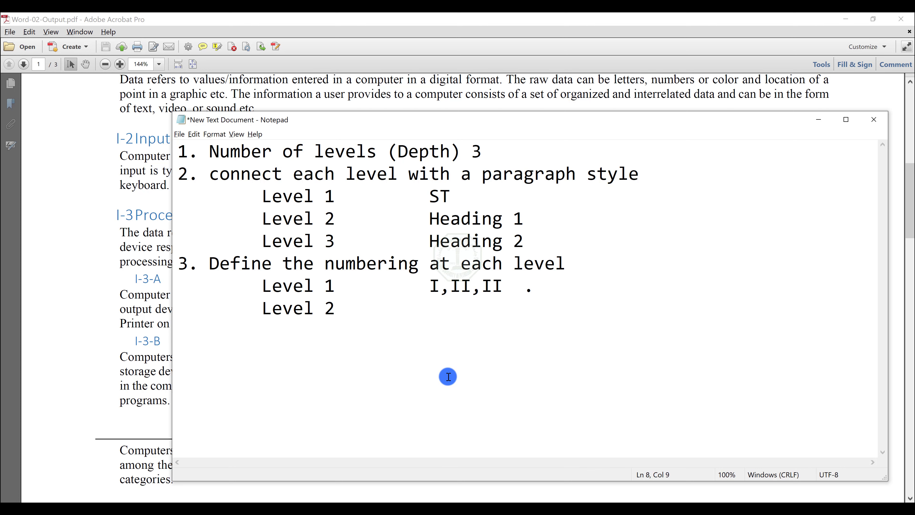
Step: Examine the numbering format of the I-1 and I-2 subheadings in the output PDF
{"action": "key", "text": "alt+Tab"}
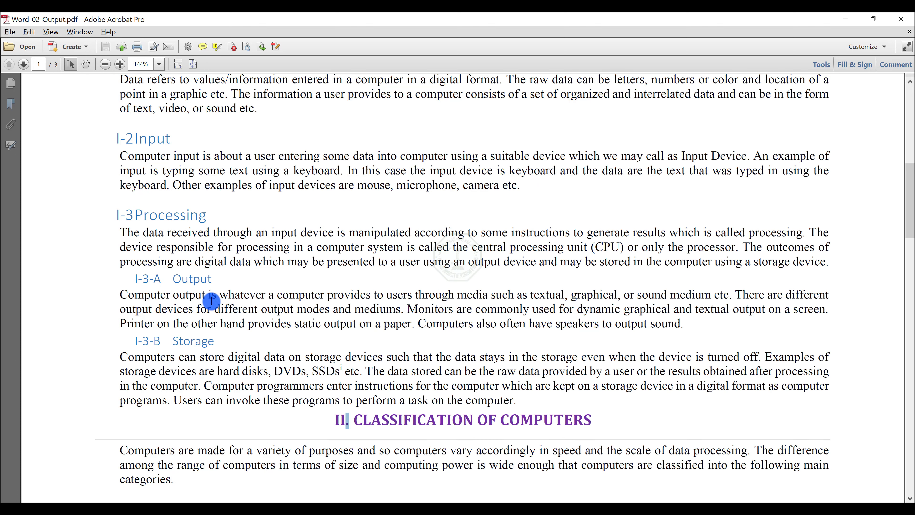
{"action": "scroll", "coordinate": [158, 197], "scroll_direction": "up", "scroll_amount": 3}
{"action": "scroll", "coordinate": [159, 197], "scroll_direction": "up", "scroll_amount": 3}
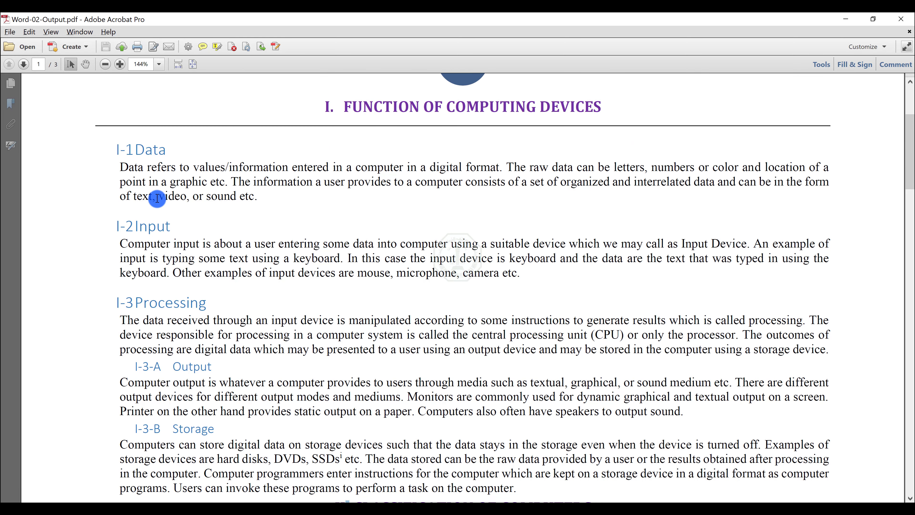
{"action": "left_click_drag", "start_coordinate": [121, 155], "coordinate": [116, 155]}
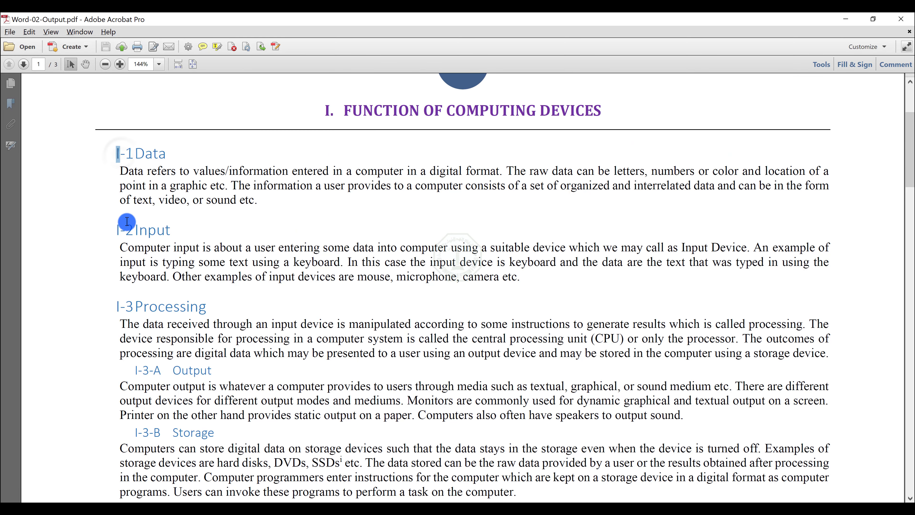
{"action": "left_click_drag", "start_coordinate": [121, 230], "coordinate": [114, 230]}
{"action": "left_click_drag", "start_coordinate": [334, 110], "coordinate": [320, 109]}
{"action": "left_click", "coordinate": [318, 111]}
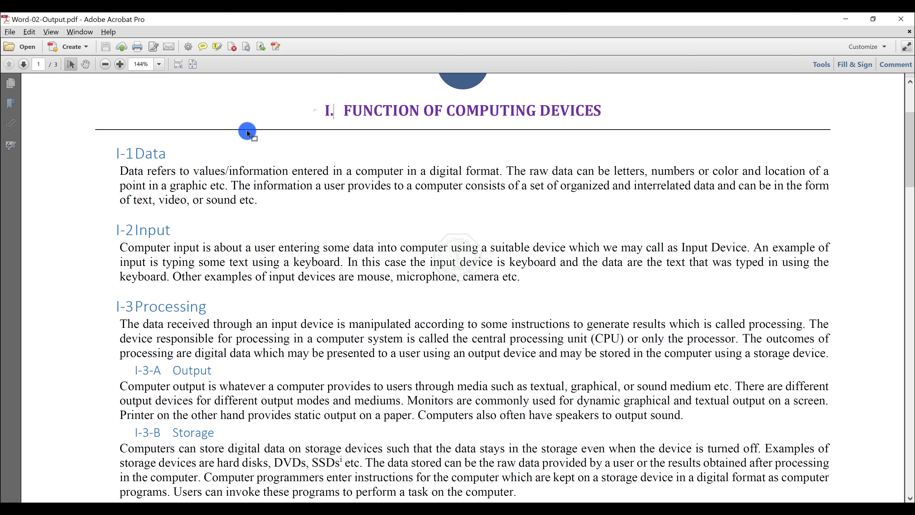
{"action": "left_click_drag", "start_coordinate": [121, 149], "coordinate": [126, 149]}
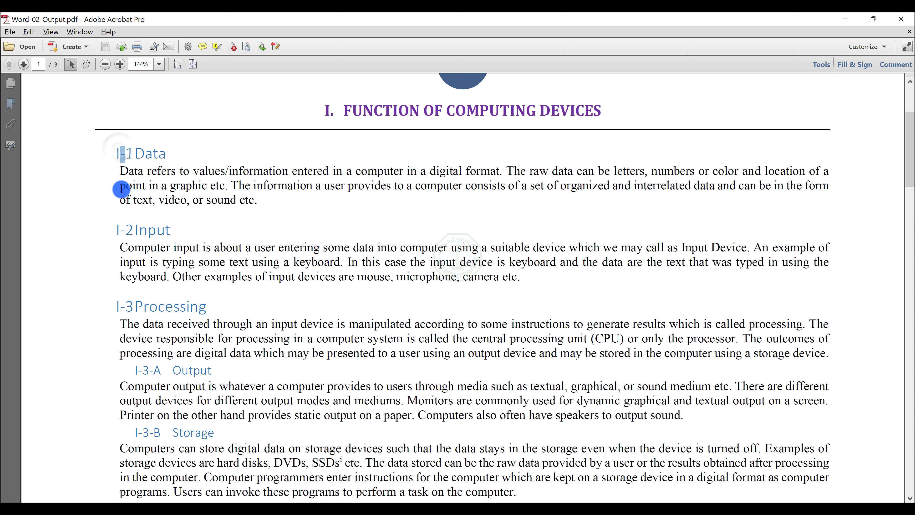
{"action": "left_click_drag", "start_coordinate": [122, 228], "coordinate": [132, 234]}
{"action": "left_click", "coordinate": [132, 233]}
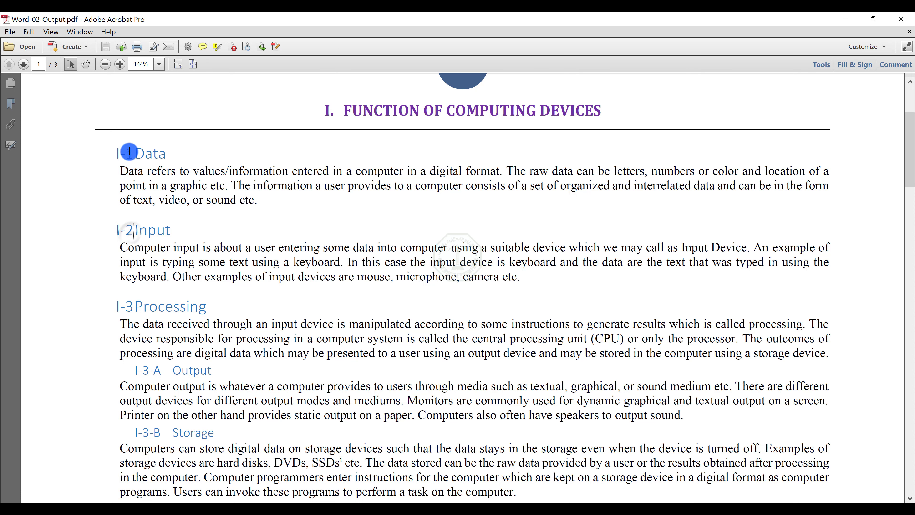
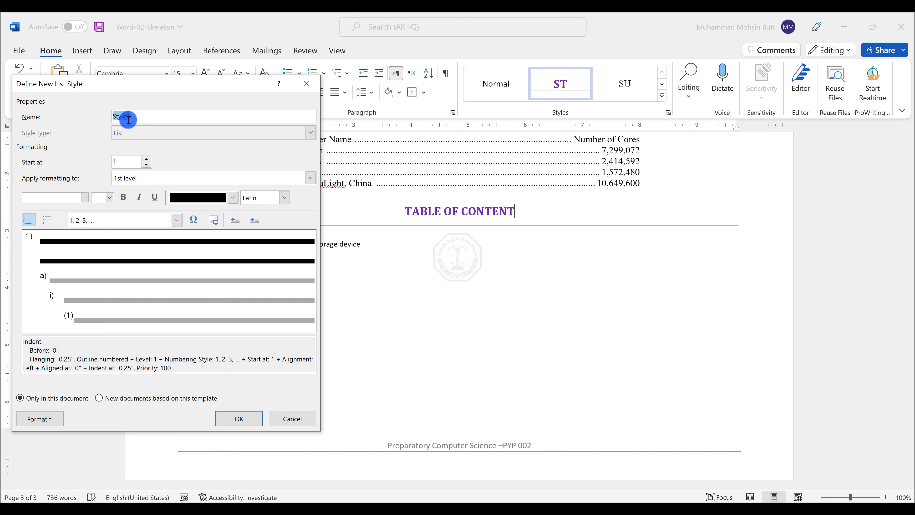
Step: Open the numbering definition of the new list style and expand its full set of options
{"action": "left_click", "coordinate": [49, 419]}
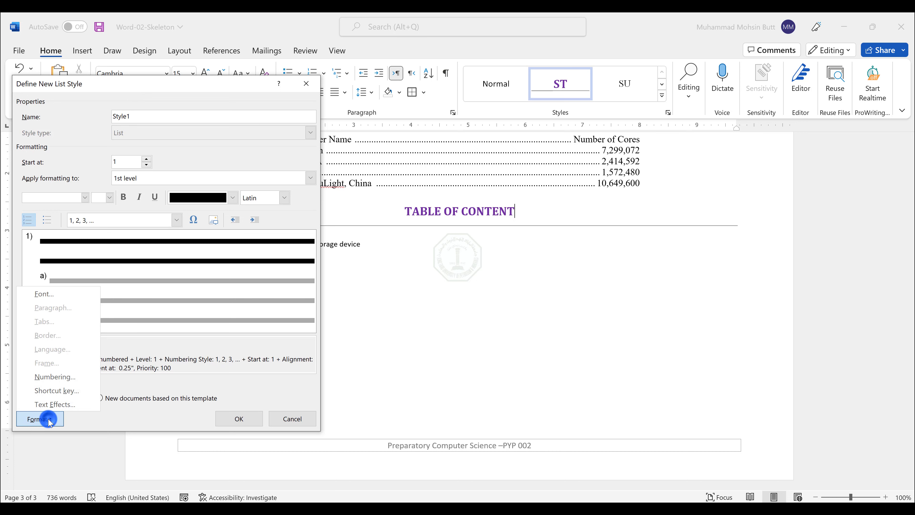
{"action": "left_click", "coordinate": [45, 376]}
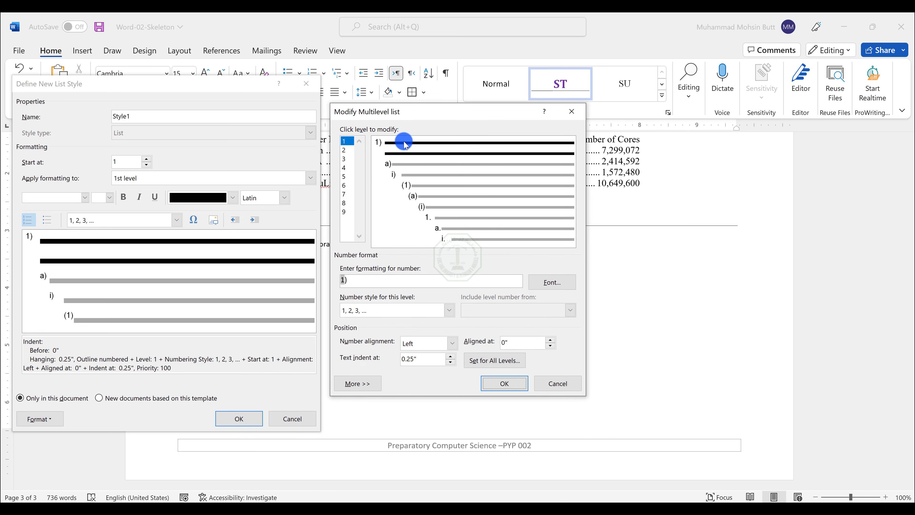
{"action": "left_click", "coordinate": [360, 383]}
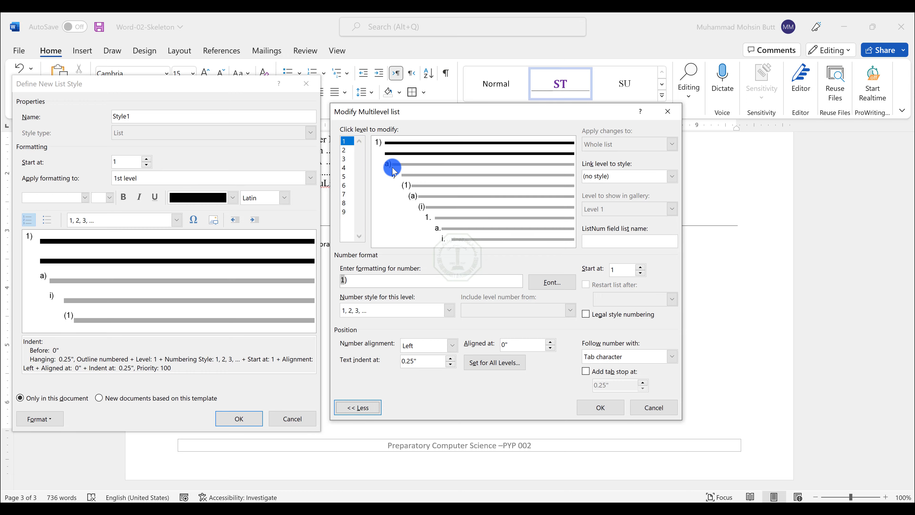
Step: Check the notes and link list level 1 to the ST paragraph style
{"action": "key", "text": "alt+Tab"}
{"action": "key", "text": "alt+Tab"}
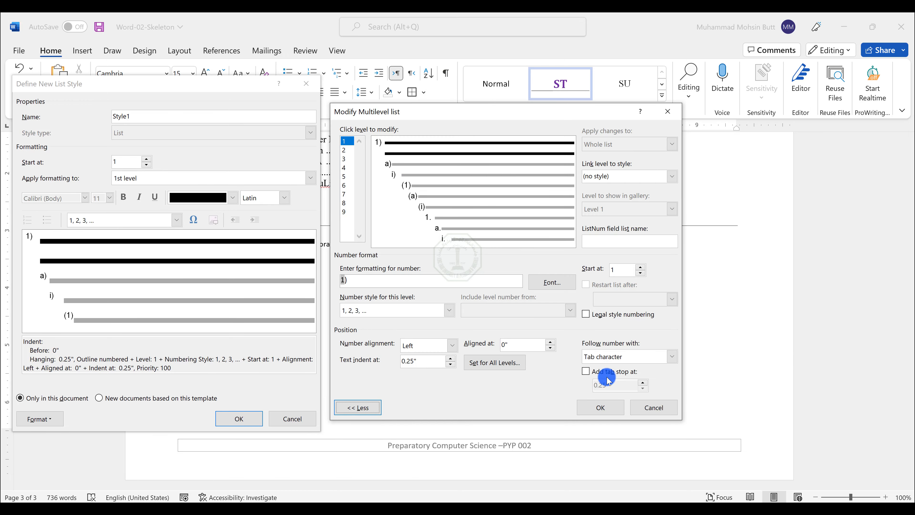
{"action": "left_click", "coordinate": [666, 483]}
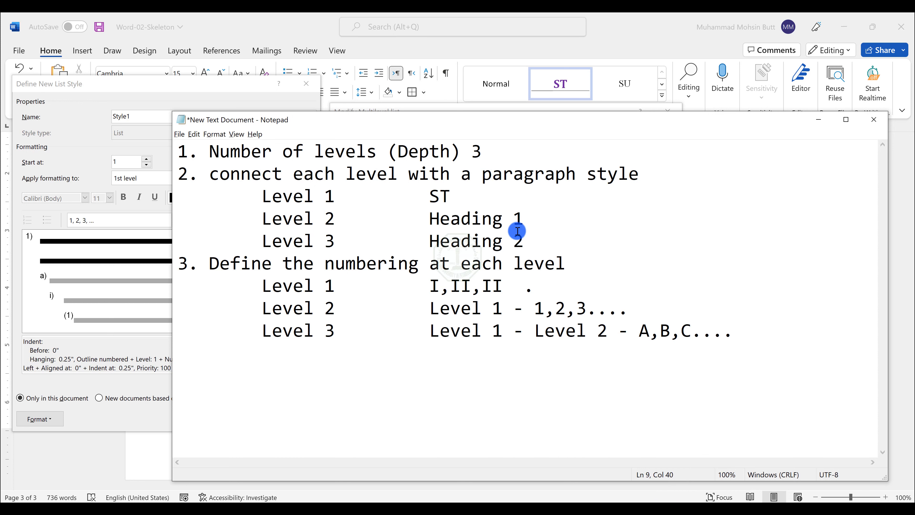
{"action": "left_click", "coordinate": [816, 122]}
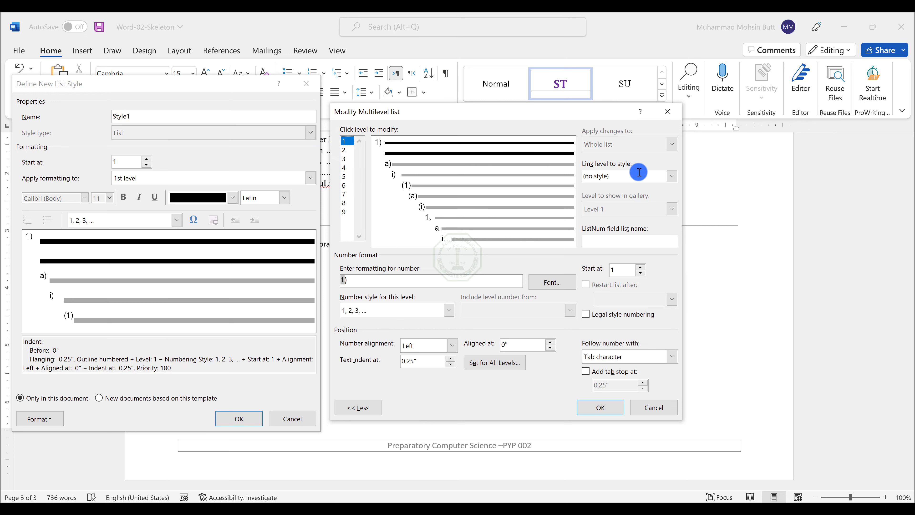
{"action": "left_click", "coordinate": [672, 176]}
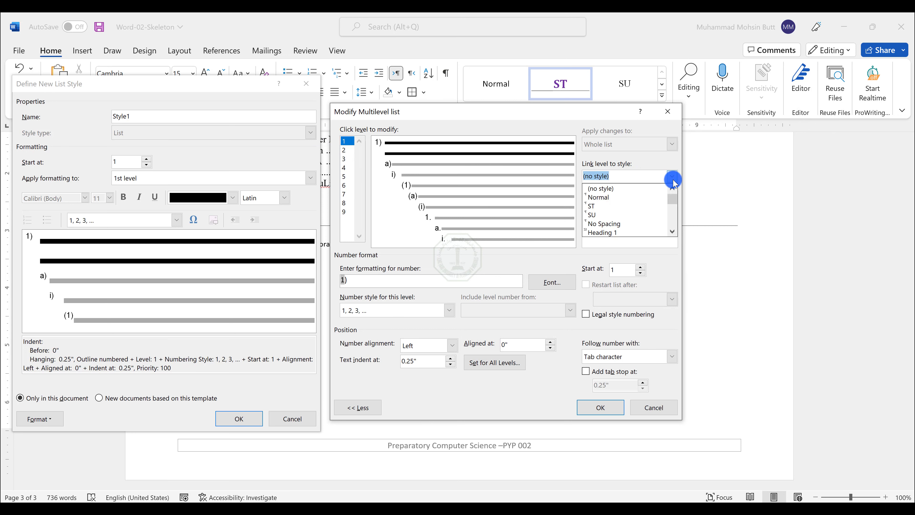
{"action": "left_click", "coordinate": [626, 205]}
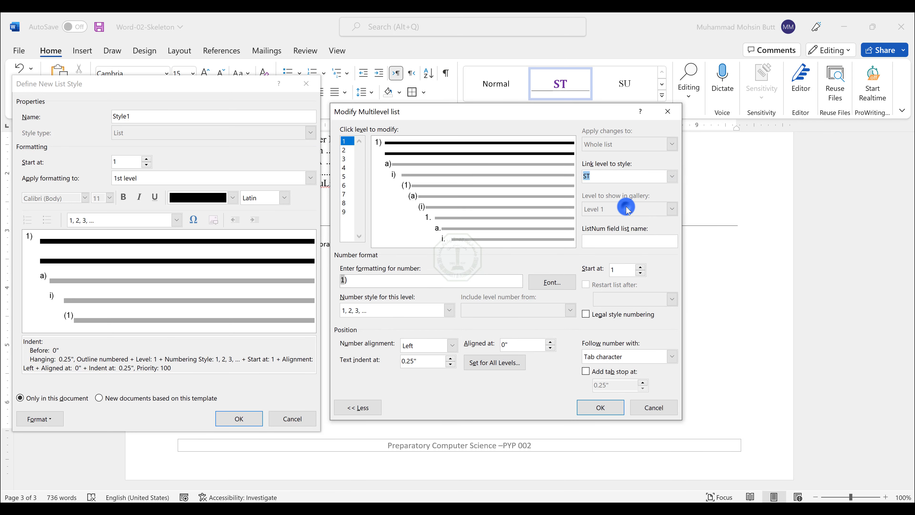
Step: Link list level 2 to Heading 1 and list level 3 to Heading 2
{"action": "left_click", "coordinate": [345, 150]}
{"action": "left_click", "coordinate": [672, 176]}
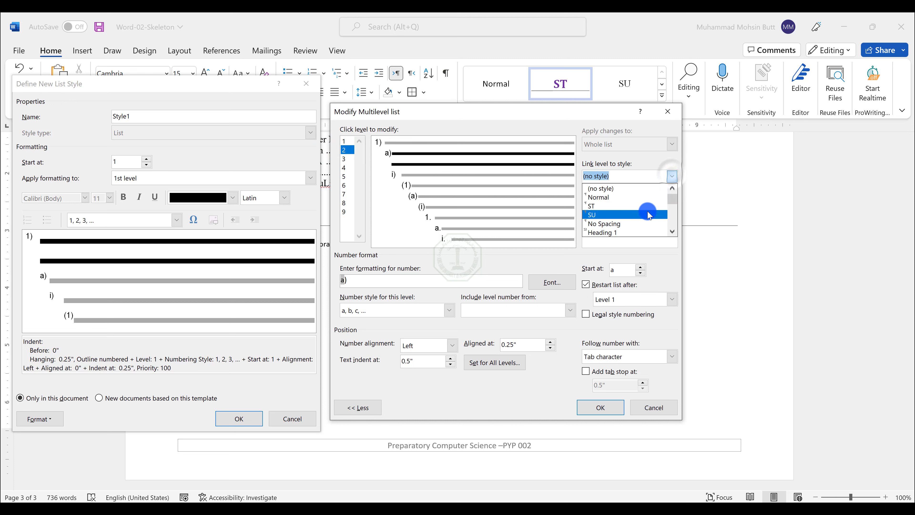
{"action": "left_click", "coordinate": [612, 232]}
{"action": "left_click", "coordinate": [351, 159]}
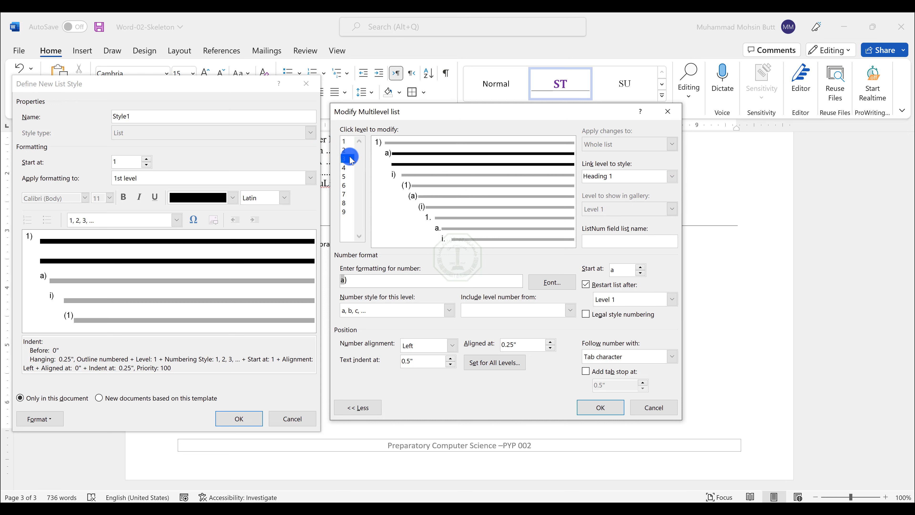
{"action": "left_click", "coordinate": [673, 176]}
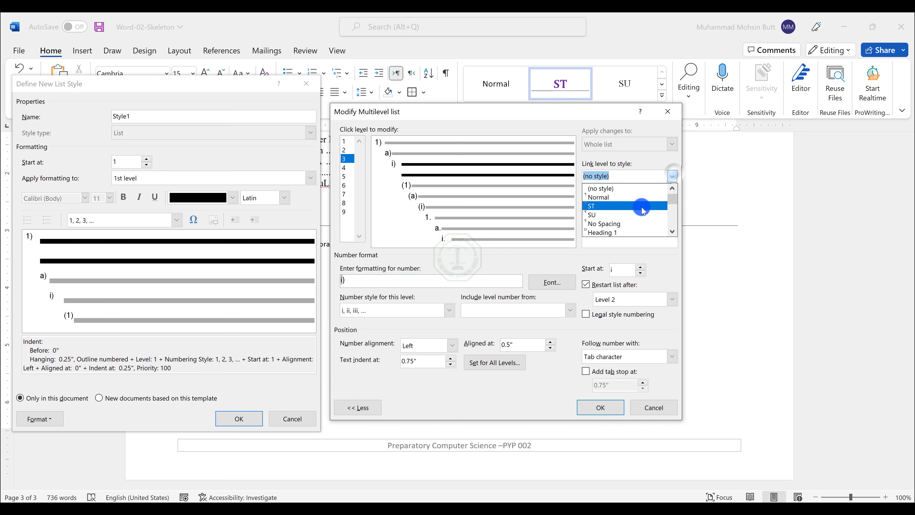
{"action": "left_click", "coordinate": [639, 213]}
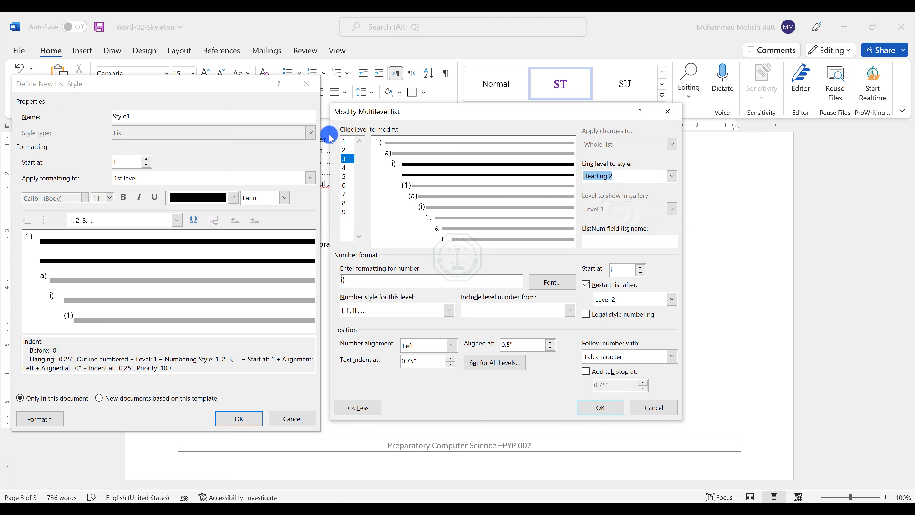
Step: Set level 1's numbering to the I, II, III style followed by a period, checking the notes and output PDF
{"action": "left_click", "coordinate": [348, 143]}
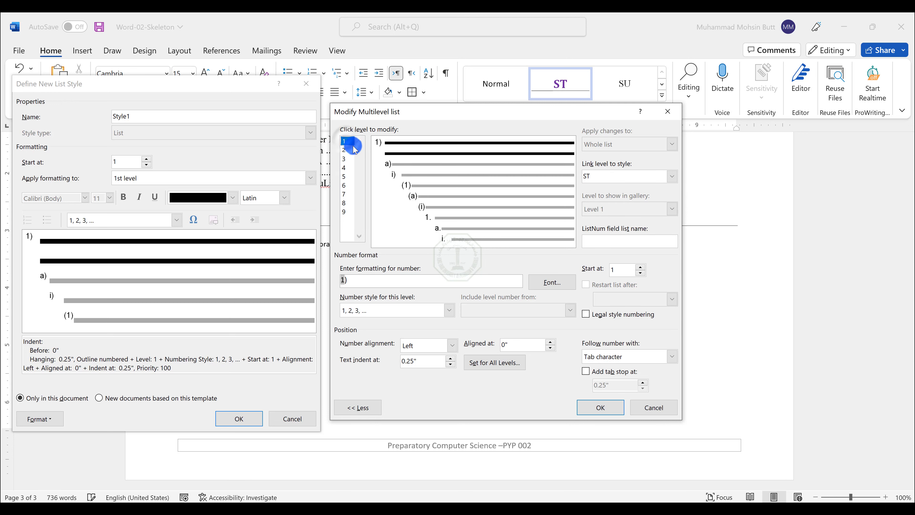
{"action": "key", "text": "alt+Tab"}
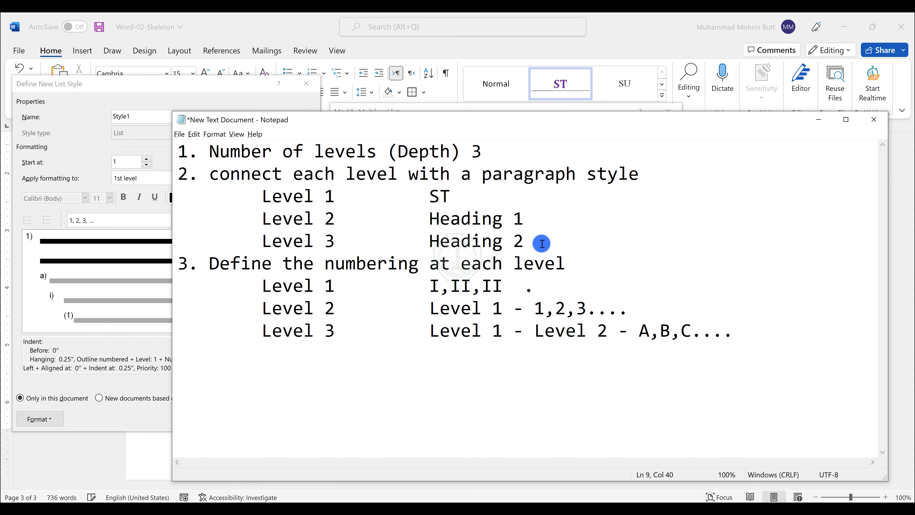
{"action": "left_click_drag", "start_coordinate": [542, 244], "coordinate": [180, 139]}
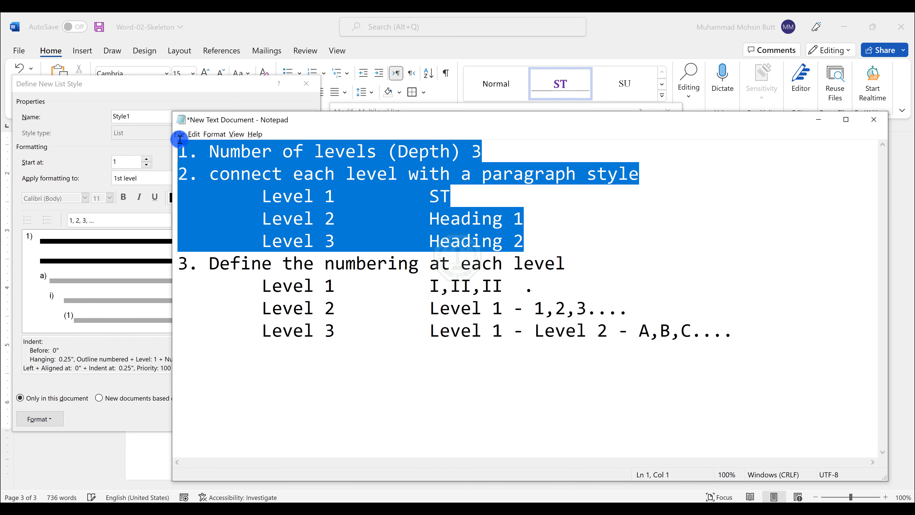
{"action": "left_click", "coordinate": [235, 261]}
{"action": "left_click_drag", "start_coordinate": [210, 263], "coordinate": [581, 279]}
{"action": "key", "text": "alt+Tab"}
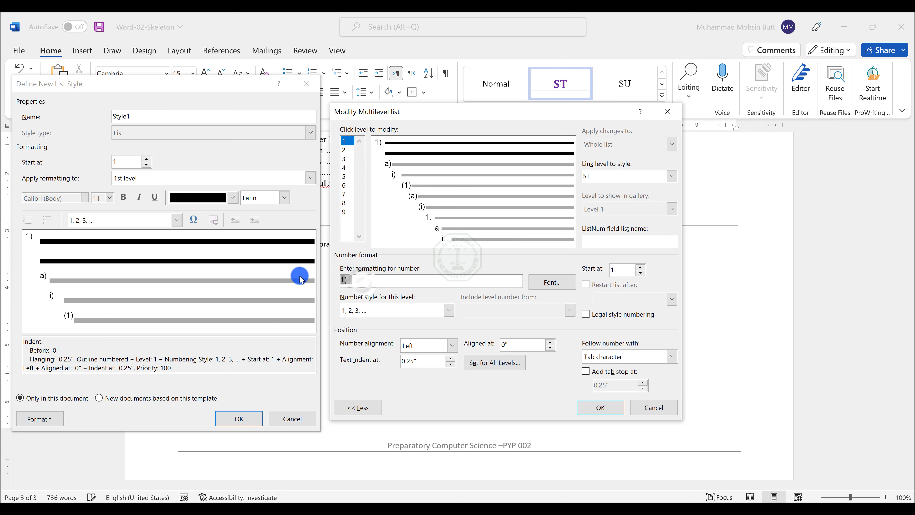
{"action": "key", "text": "Delete"}
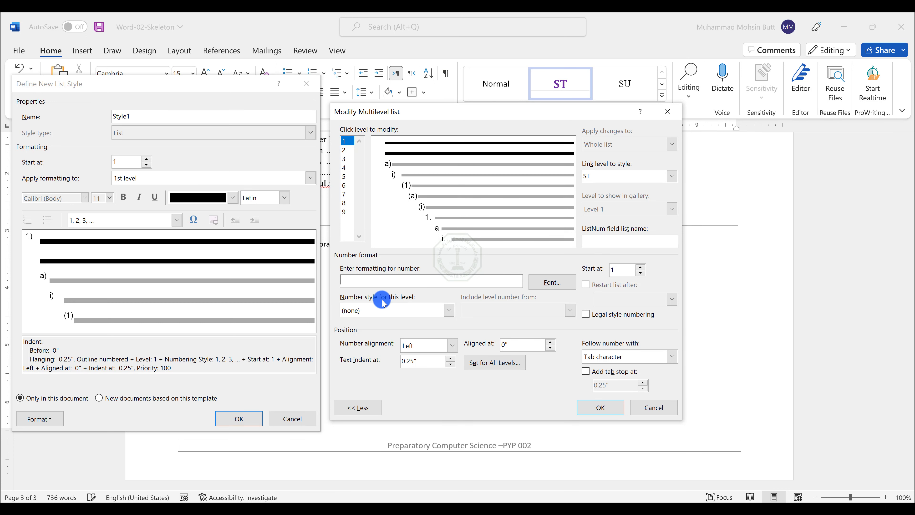
{"action": "left_click", "coordinate": [395, 312]}
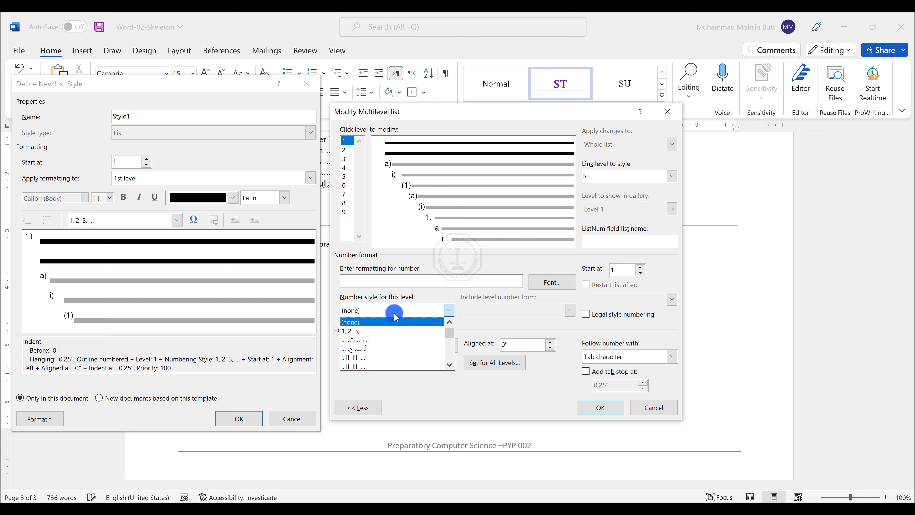
{"action": "left_click", "coordinate": [351, 356]}
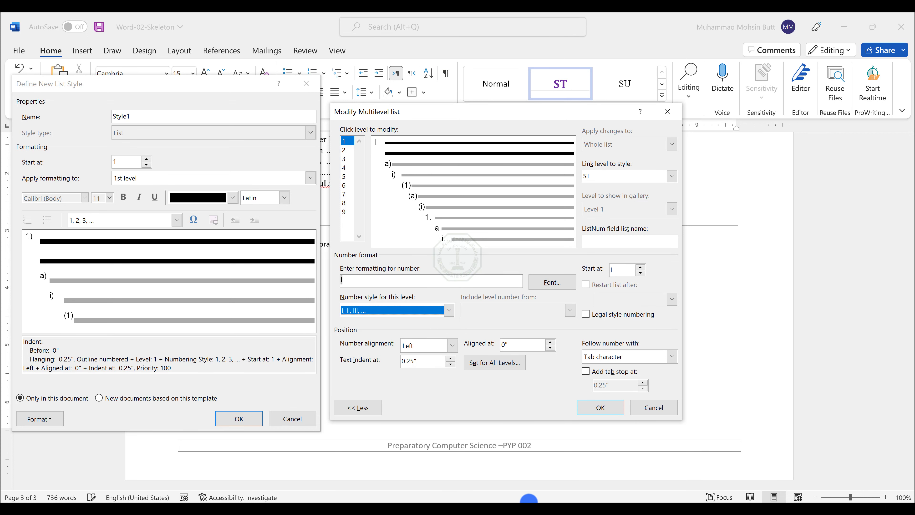
{"action": "mouse_move", "coordinate": [484, 503]}
{"action": "left_click", "coordinate": [479, 425]}
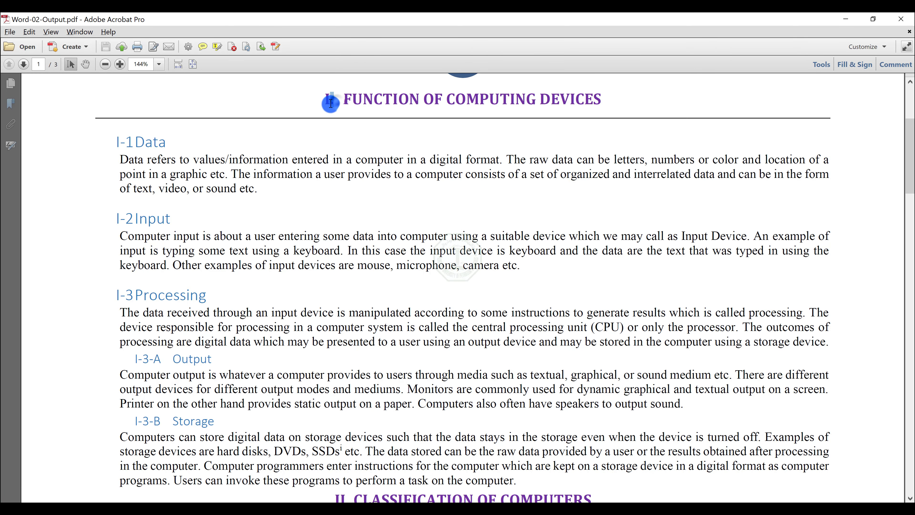
{"action": "left_click", "coordinate": [843, 22]}
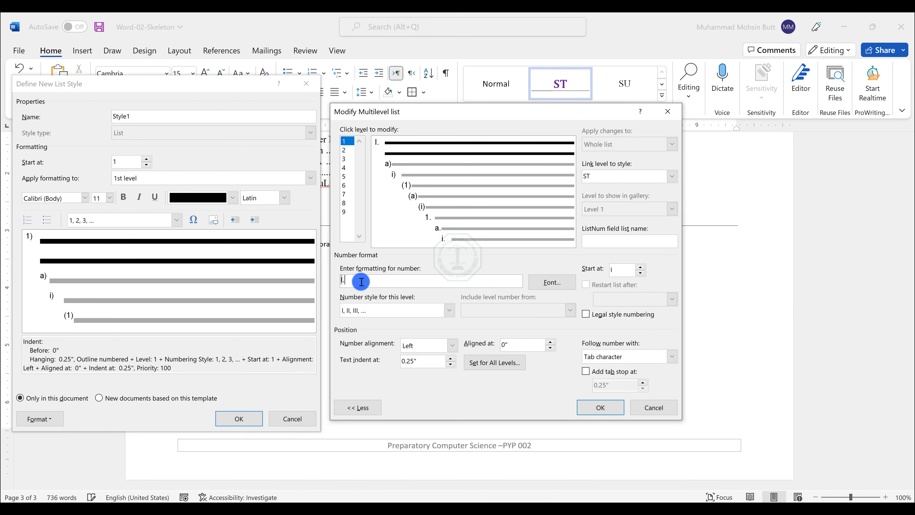
Step: Clear level 2's number format and include the level 1 number at its start
{"action": "left_click", "coordinate": [348, 150]}
{"action": "left_click", "coordinate": [367, 286]}
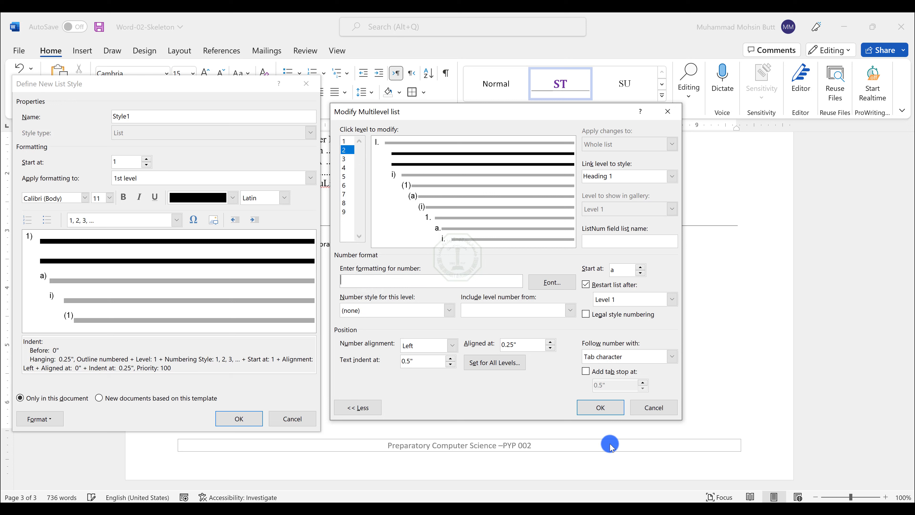
{"action": "left_click", "coordinate": [639, 490]}
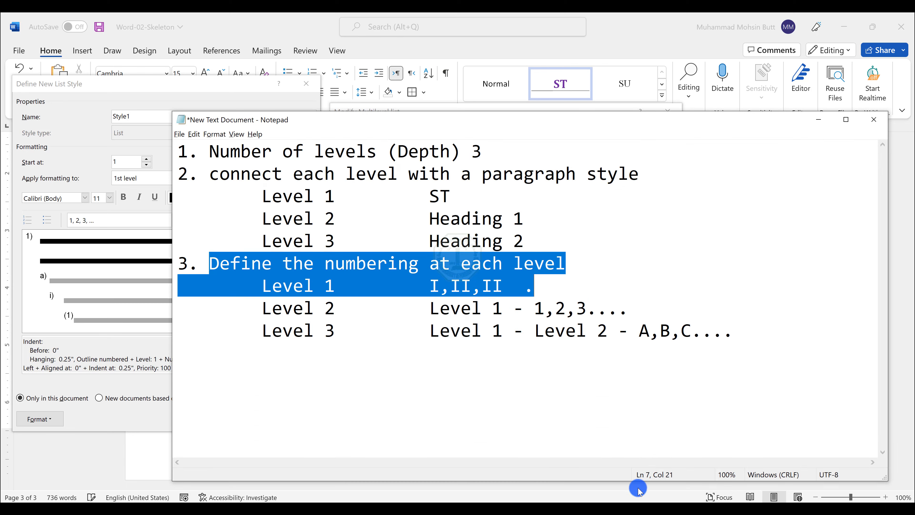
{"action": "left_click", "coordinate": [432, 308]}
{"action": "left_click_drag", "start_coordinate": [442, 309], "coordinate": [482, 317]}
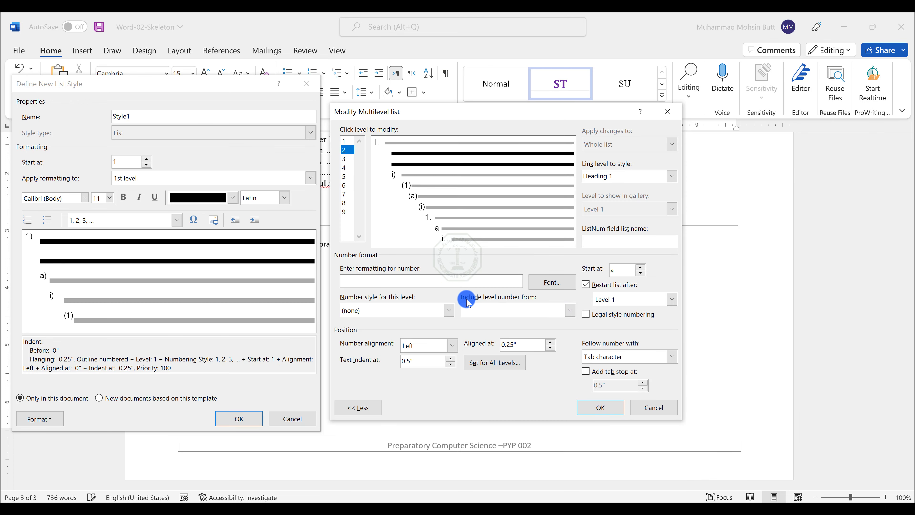
{"action": "left_click", "coordinate": [521, 311]}
{"action": "left_click", "coordinate": [494, 326]}
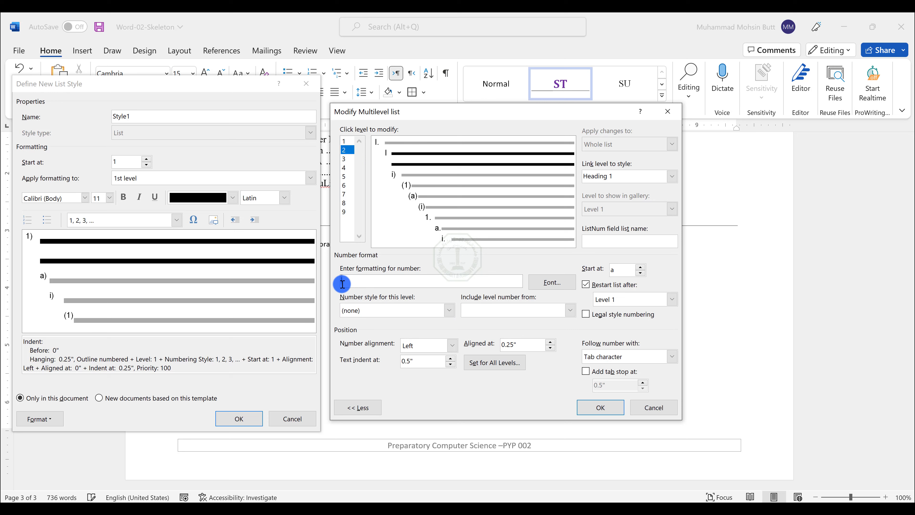
Step: Add a hyphen and the 1, 2, 3 number style to level 2's format, giving I-1
{"action": "key", "text": "alt+Tab"}
{"action": "left_click_drag", "start_coordinate": [524, 309], "coordinate": [512, 306]}
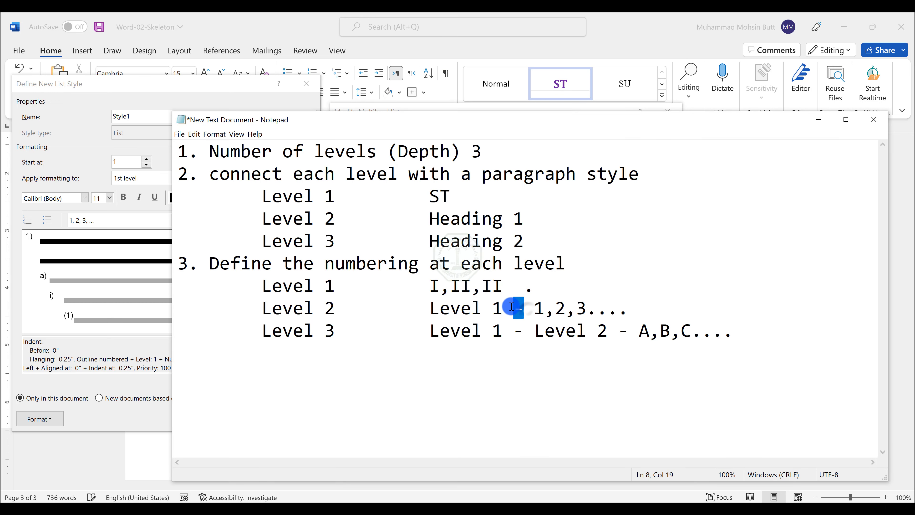
{"action": "key", "text": "ctrl+c"}
{"action": "key", "text": "alt+Tab"}
{"action": "left_click", "coordinate": [378, 277]}
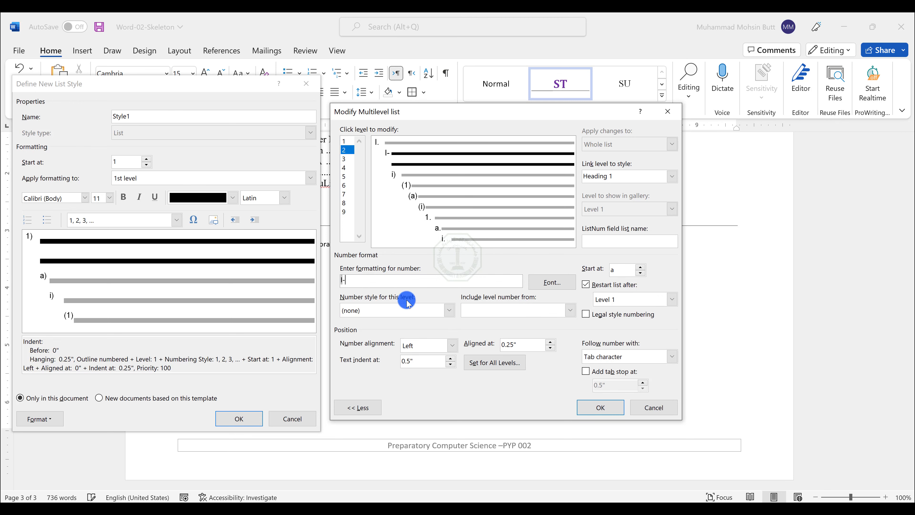
{"action": "key", "text": "alt+Tab"}
{"action": "left_click_drag", "start_coordinate": [532, 316], "coordinate": [627, 307]}
{"action": "key", "text": "alt+Tab"}
{"action": "left_click", "coordinate": [385, 309]}
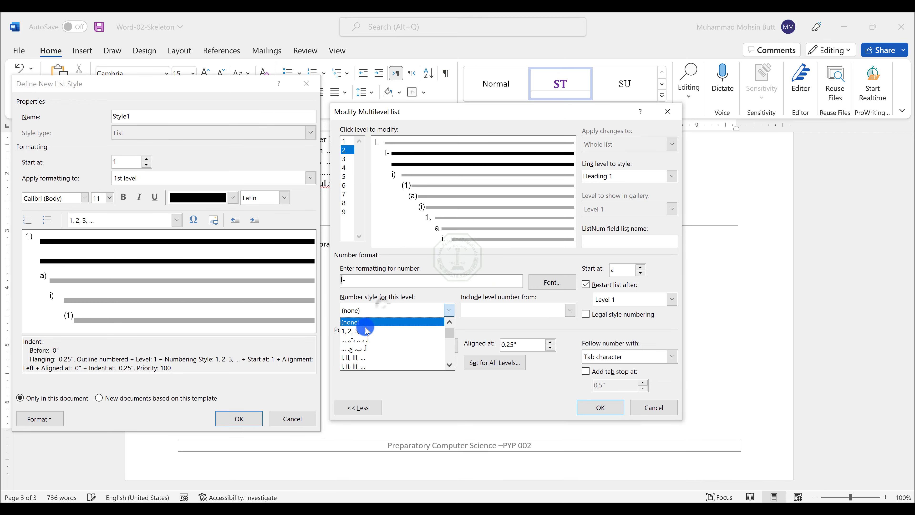
{"action": "left_click", "coordinate": [365, 327]}
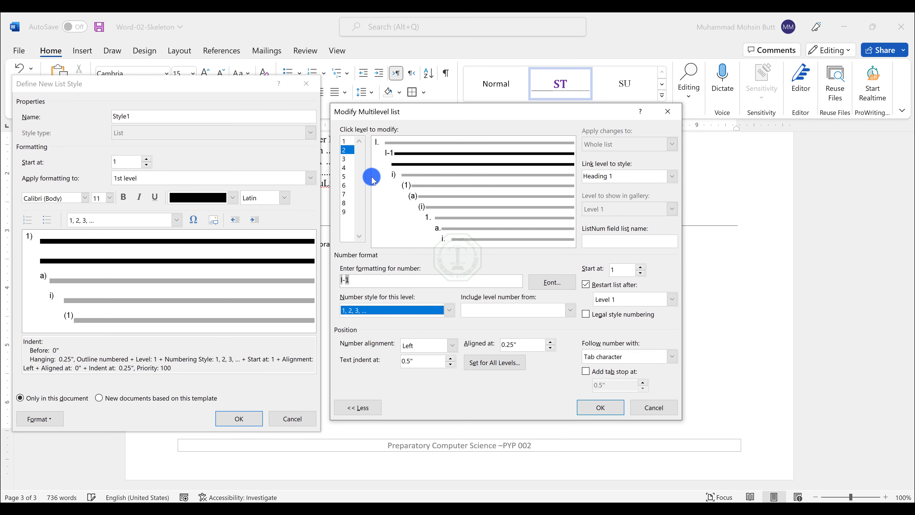
Step: Clear list level 3's number format and include the level 1 and level 2 numbers at its start
{"action": "left_click", "coordinate": [347, 158]}
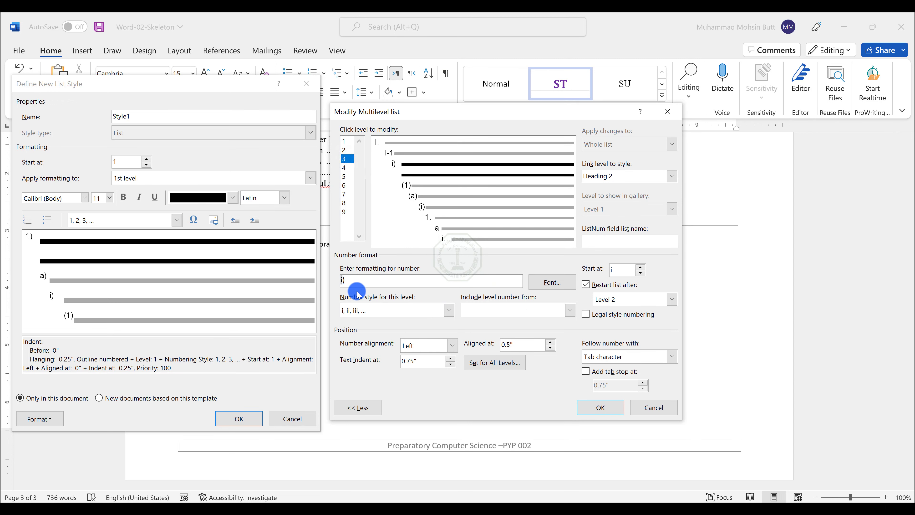
{"action": "left_click_drag", "start_coordinate": [358, 287], "coordinate": [326, 280]}
{"action": "key", "text": "BackSpace"}
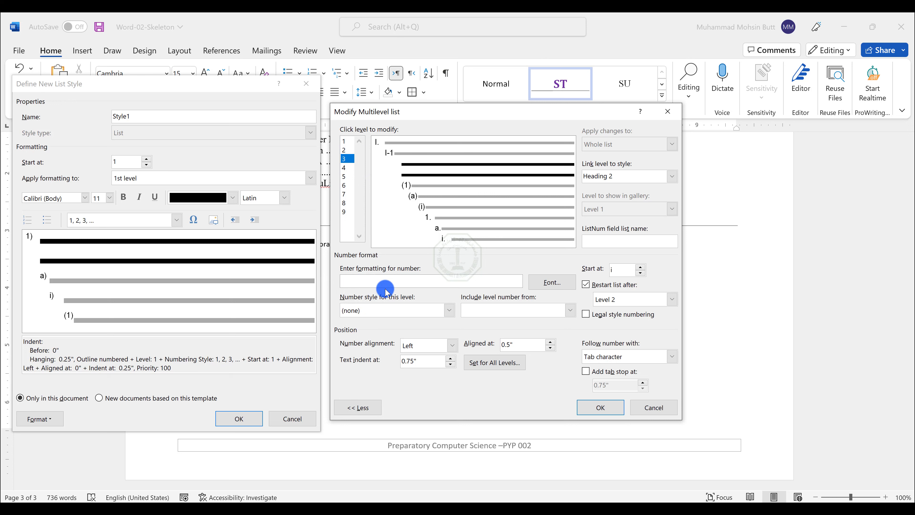
{"action": "left_click", "coordinate": [473, 315]}
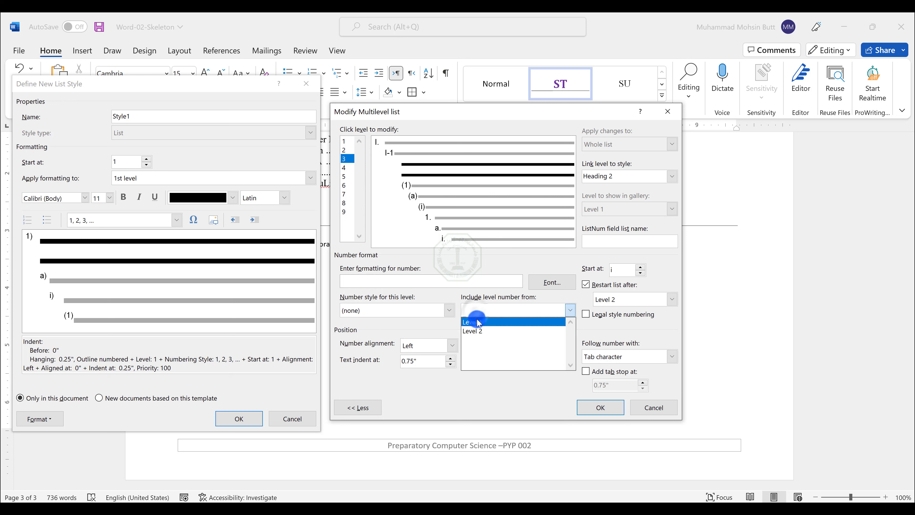
{"action": "left_click", "coordinate": [478, 323]}
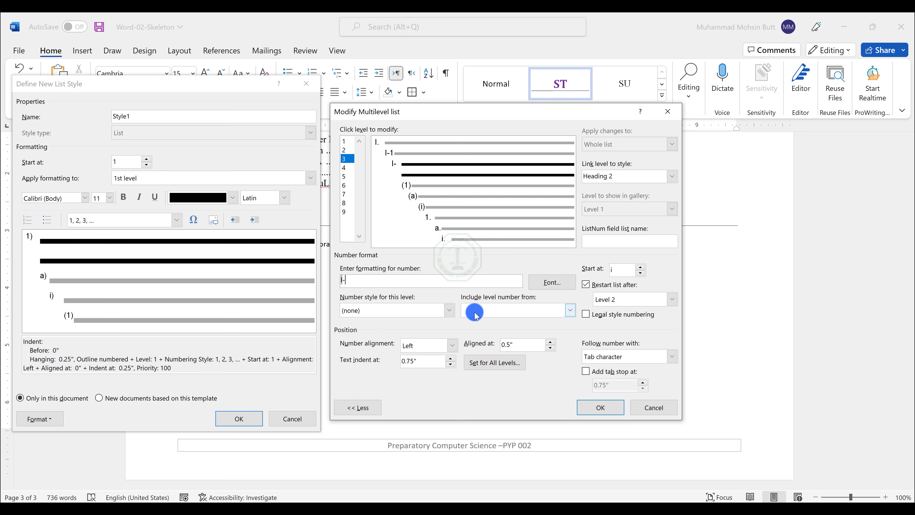
{"action": "left_click", "coordinate": [474, 314]}
{"action": "left_click", "coordinate": [476, 327]}
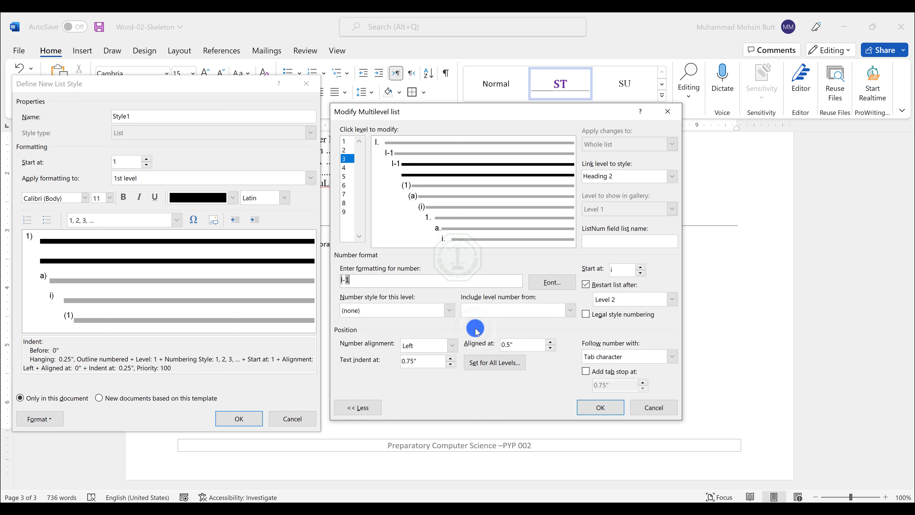
Step: Add a hyphen and the A, B, C number style to level 3's format, giving I-1-A, and save the list style
{"action": "left_click", "coordinate": [394, 309]}
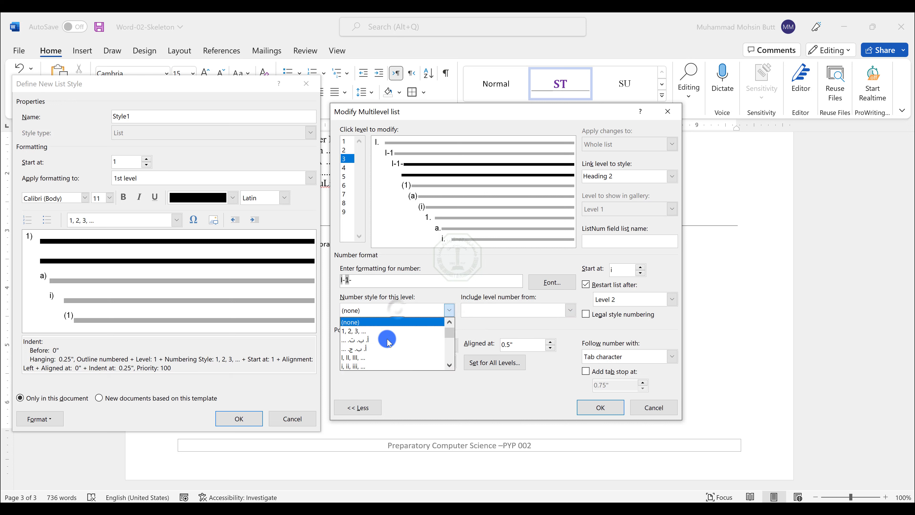
{"action": "scroll", "coordinate": [382, 360], "scroll_direction": "down", "scroll_amount": 1}
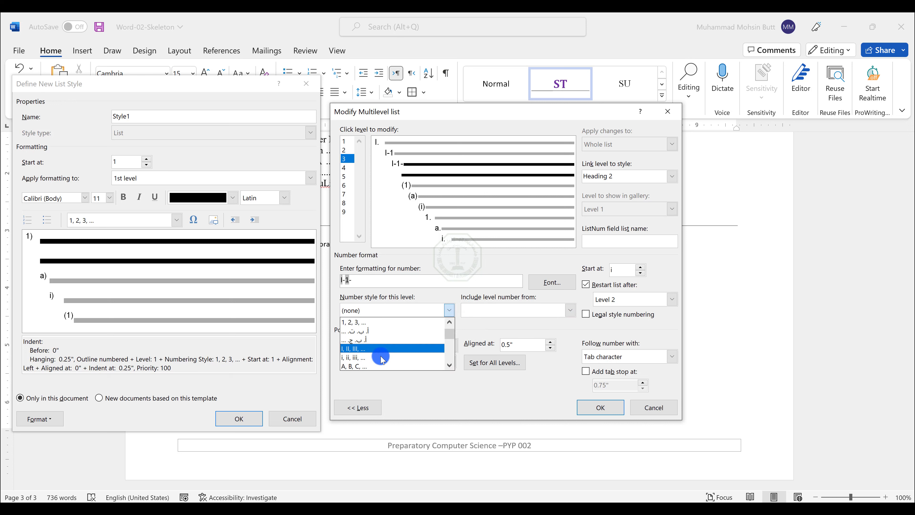
{"action": "left_click", "coordinate": [354, 365]}
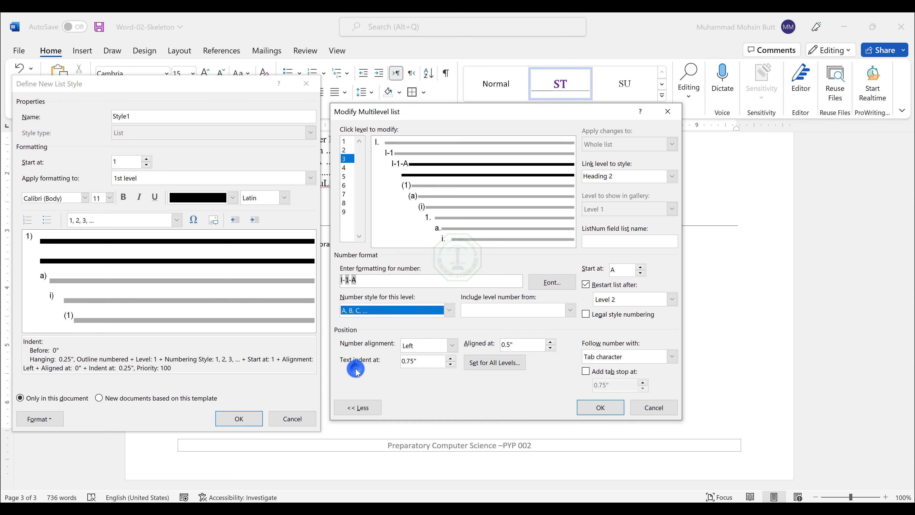
{"action": "left_click", "coordinate": [360, 281]}
{"action": "left_click", "coordinate": [340, 279]}
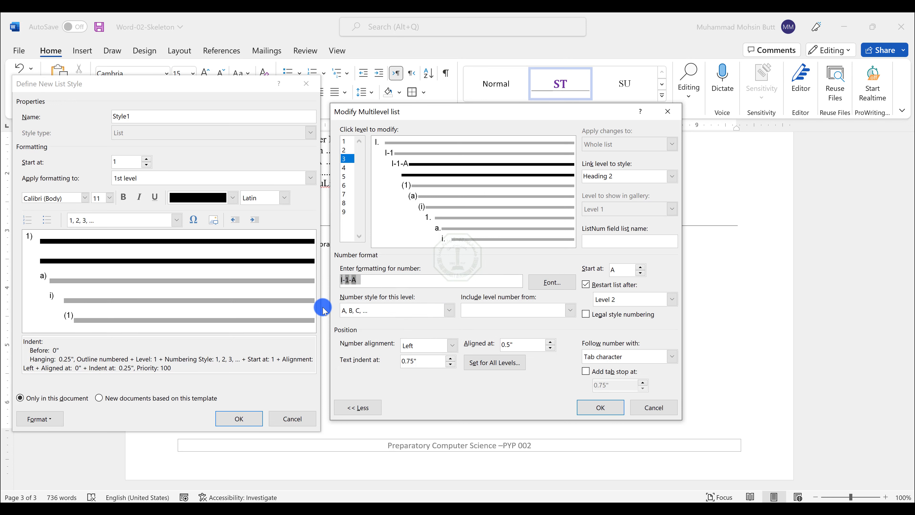
{"action": "left_click", "coordinate": [391, 282]}
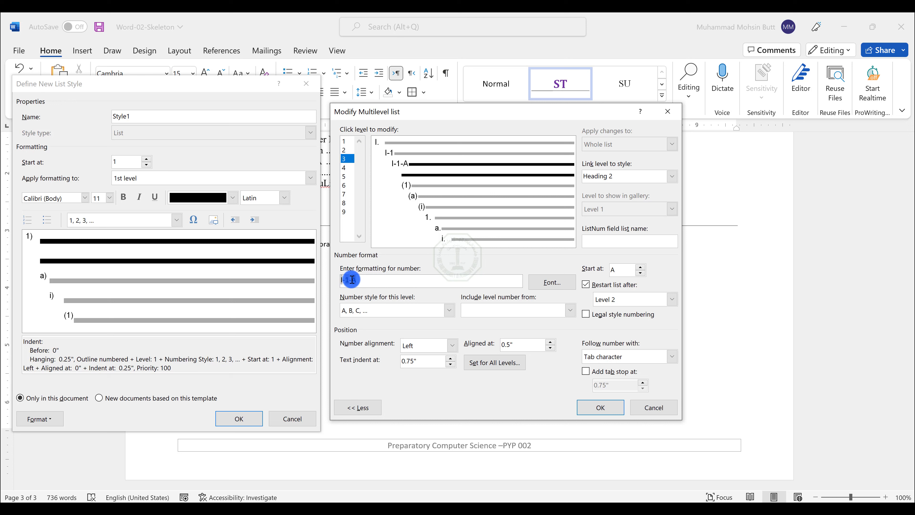
{"action": "left_click", "coordinate": [486, 308]}
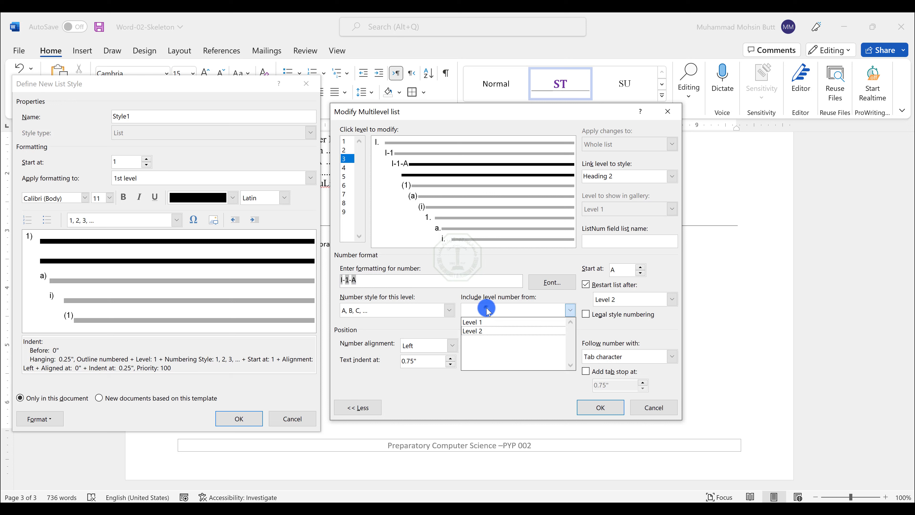
{"action": "left_click", "coordinate": [486, 308]}
{"action": "left_click", "coordinate": [409, 312]}
{"action": "left_click", "coordinate": [409, 312]}
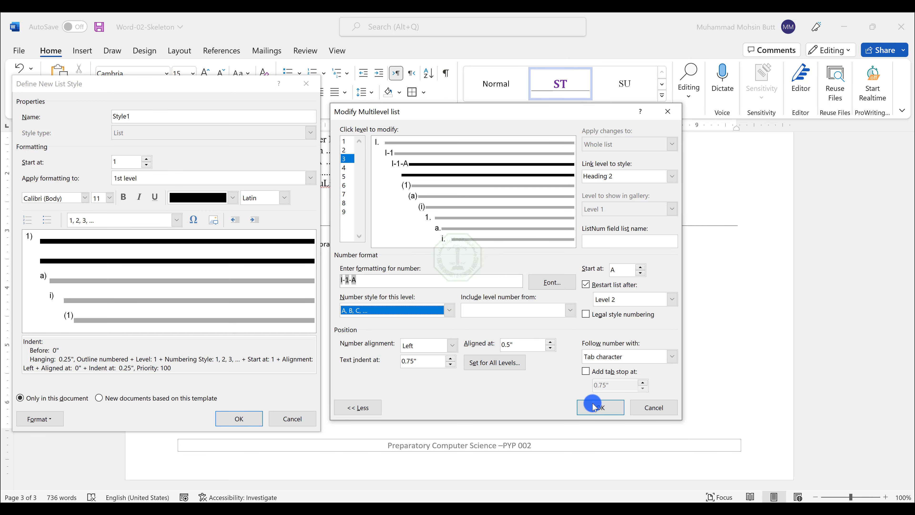
{"action": "left_click", "coordinate": [599, 407]}
{"action": "left_click", "coordinate": [240, 419]}
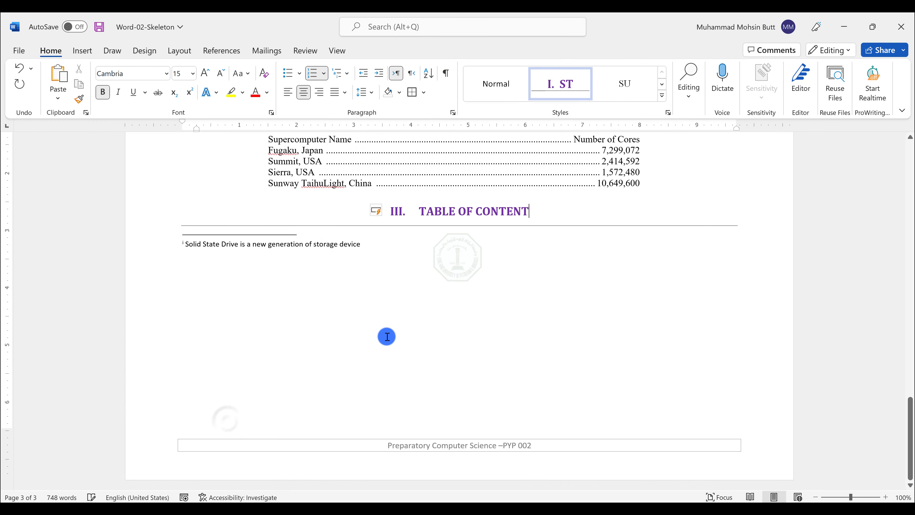
Step: Scroll through the document to review the new numbering on the ST, Heading 1 and Heading 2 paragraphs
{"action": "scroll", "coordinate": [355, 284], "scroll_direction": "up", "scroll_amount": 3}
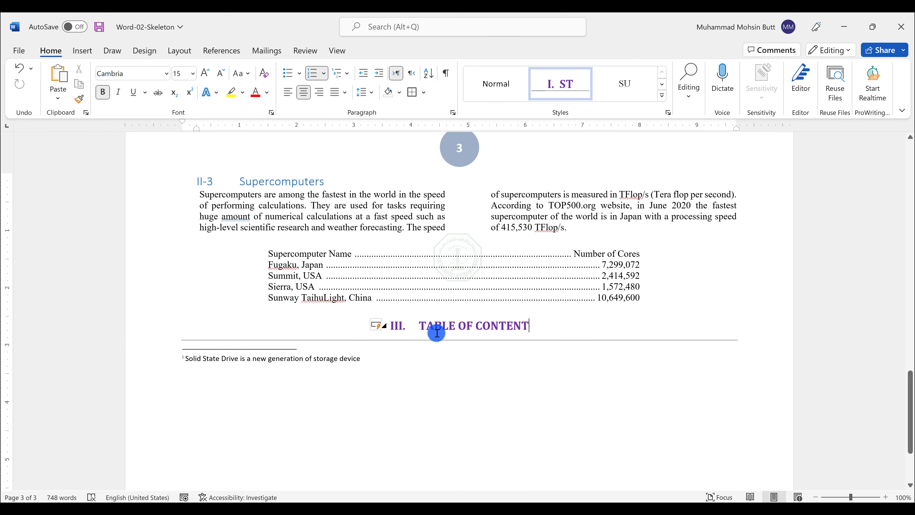
{"action": "scroll", "coordinate": [434, 327], "scroll_direction": "up", "scroll_amount": 3}
{"action": "scroll", "coordinate": [304, 333], "scroll_direction": "up", "scroll_amount": 20}
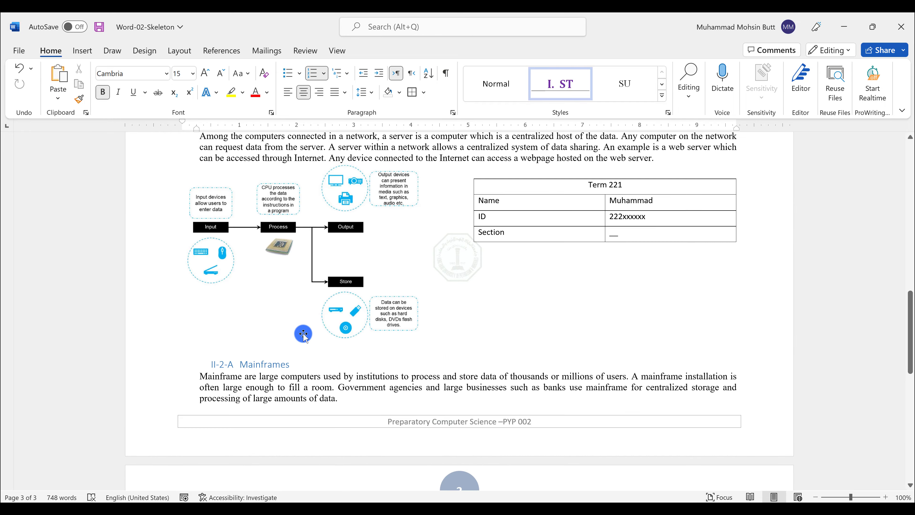
{"action": "scroll", "coordinate": [303, 333], "scroll_direction": "up", "scroll_amount": 10}
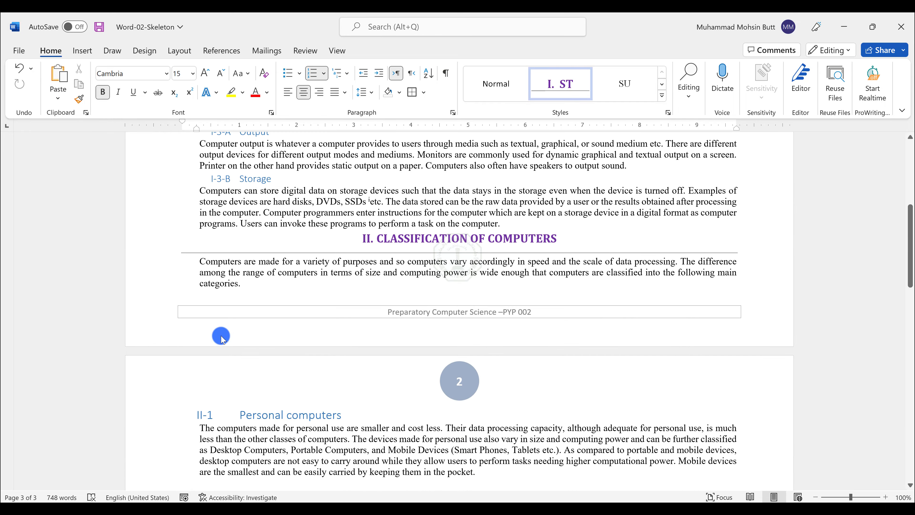
{"action": "scroll", "coordinate": [221, 335], "scroll_direction": "up", "scroll_amount": 1}
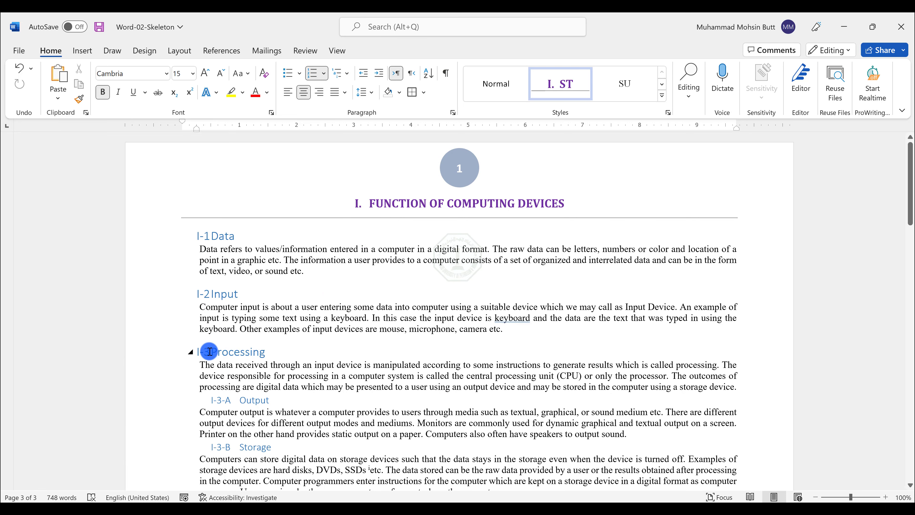
{"action": "scroll", "coordinate": [209, 372], "scroll_direction": "down", "scroll_amount": 8}
{"action": "scroll", "coordinate": [216, 375], "scroll_direction": "down", "scroll_amount": 20}
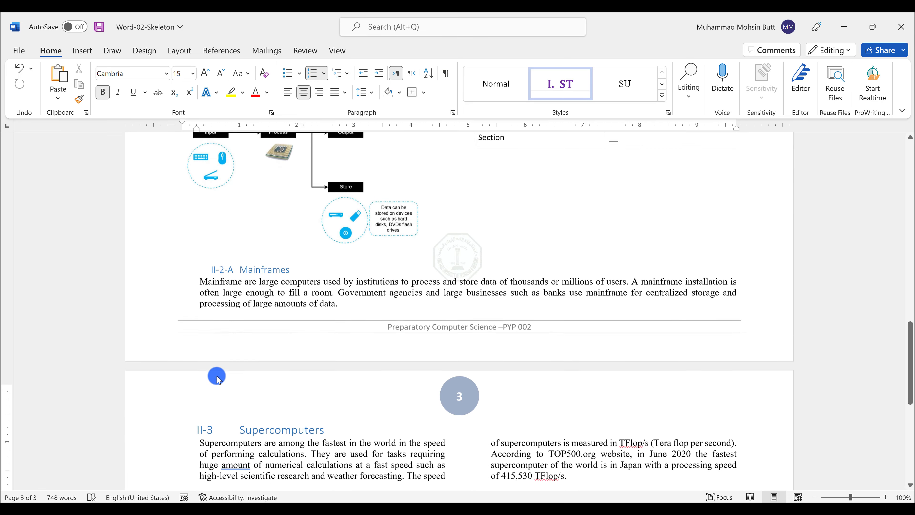
{"action": "scroll", "coordinate": [216, 376], "scroll_direction": "up", "scroll_amount": 15}
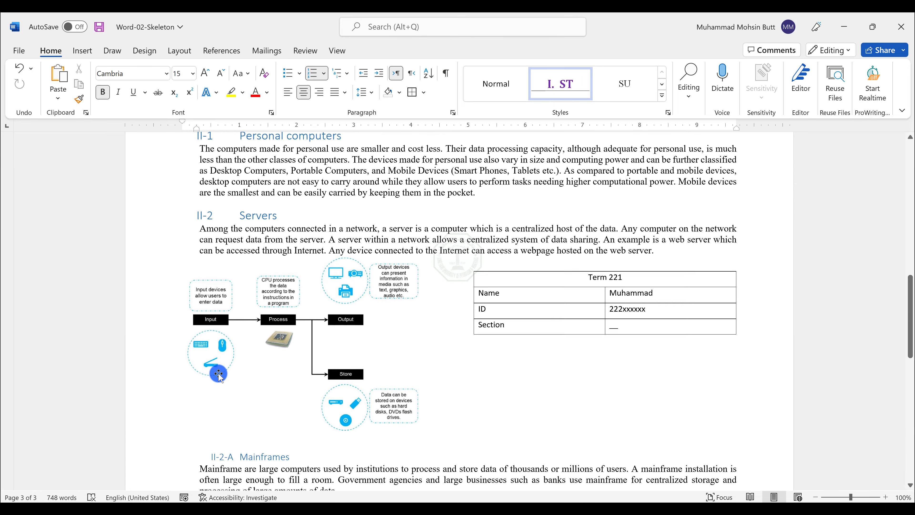
{"action": "scroll", "coordinate": [221, 371], "scroll_direction": "down", "scroll_amount": 12}
{"action": "scroll", "coordinate": [227, 367], "scroll_direction": "down", "scroll_amount": 1}
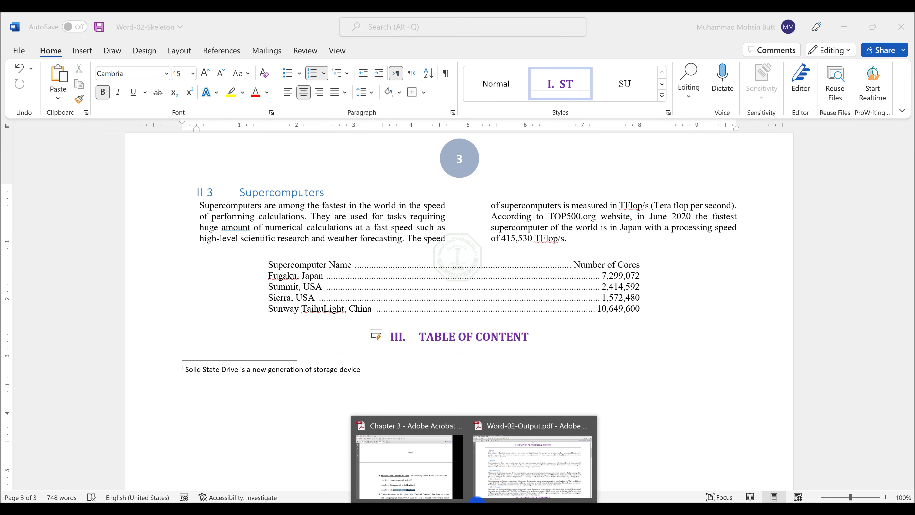
Step: Switch to the lab instructions PDF and read the step about inserting a table of contents
{"action": "left_click", "coordinate": [420, 476]}
{"action": "scroll", "coordinate": [463, 430], "scroll_direction": "down", "scroll_amount": 1}
{"action": "scroll", "coordinate": [519, 389], "scroll_direction": "down", "scroll_amount": 3}
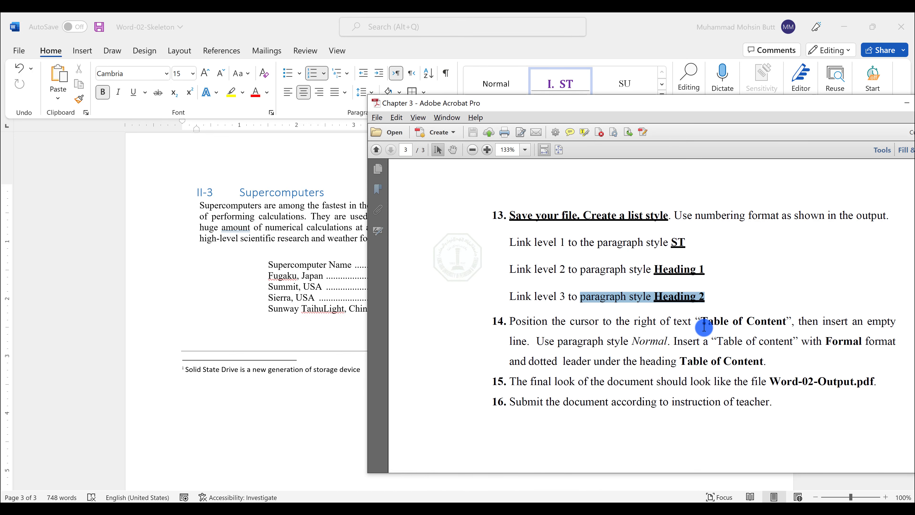
{"action": "left_click_drag", "start_coordinate": [702, 324], "coordinate": [772, 314]}
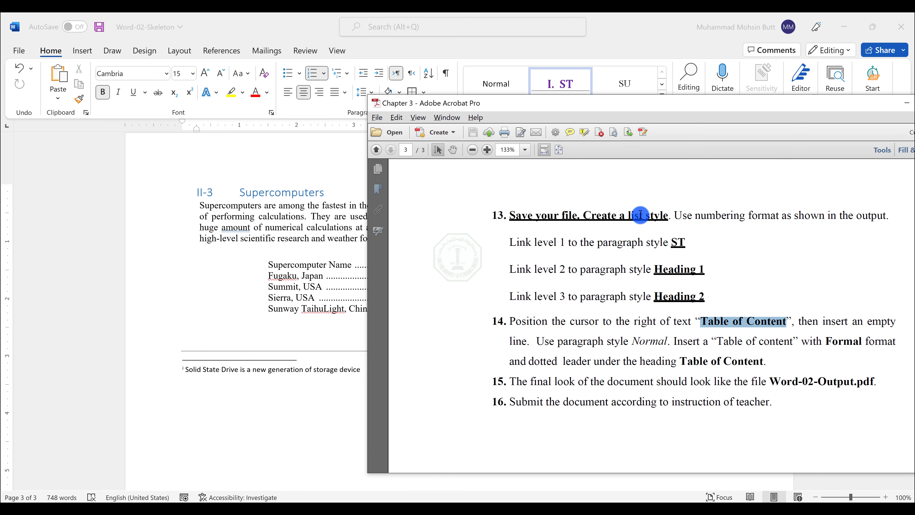
{"action": "scroll", "coordinate": [640, 215], "scroll_direction": "up", "scroll_amount": 10}
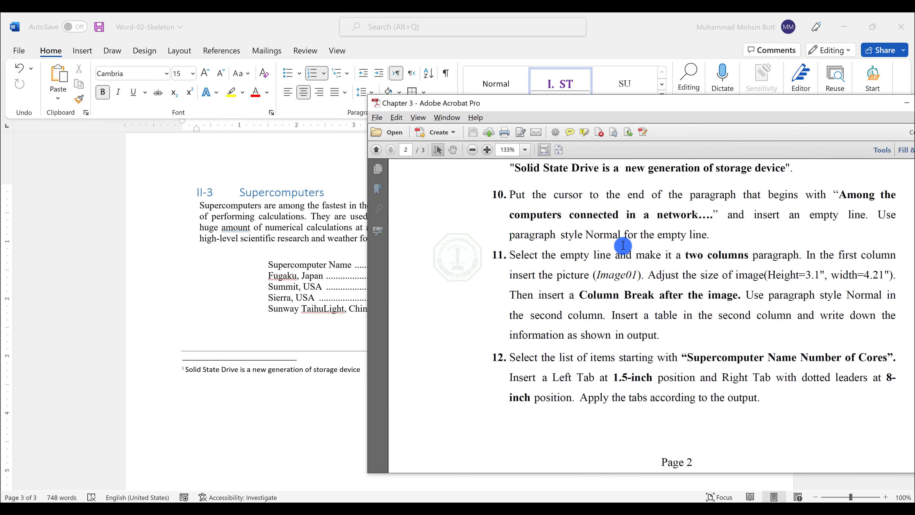
{"action": "scroll", "coordinate": [622, 245], "scroll_direction": "up", "scroll_amount": 10}
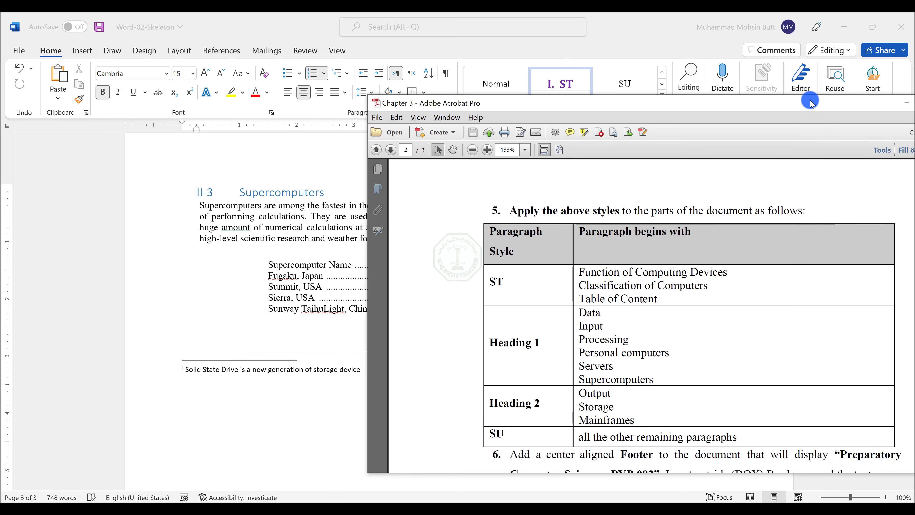
{"action": "left_click_drag", "start_coordinate": [810, 100], "coordinate": [627, 78]}
{"action": "left_click_drag", "start_coordinate": [784, 276], "coordinate": [787, 367]}
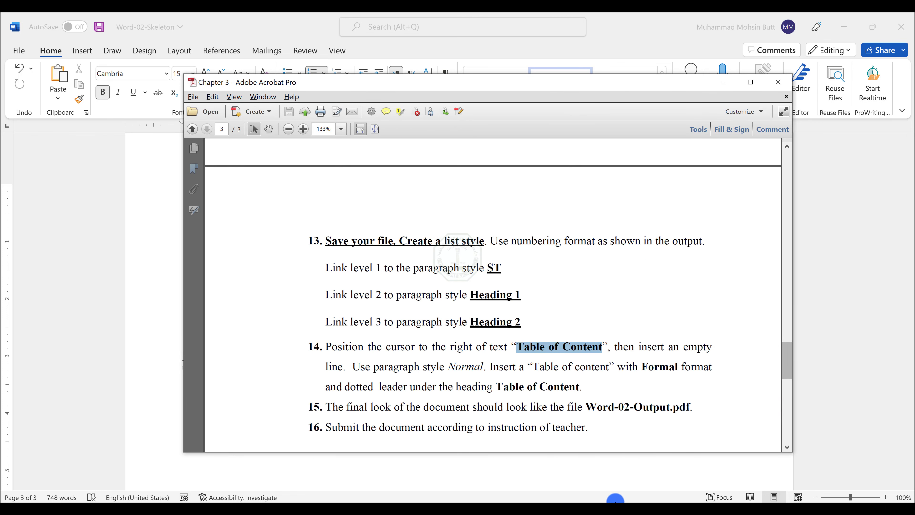
Step: Open the output PDF and examine its table of contents layout
{"action": "mouse_move", "coordinate": [616, 508]}
{"action": "mouse_move", "coordinate": [473, 508]}
{"action": "left_click", "coordinate": [418, 461]}
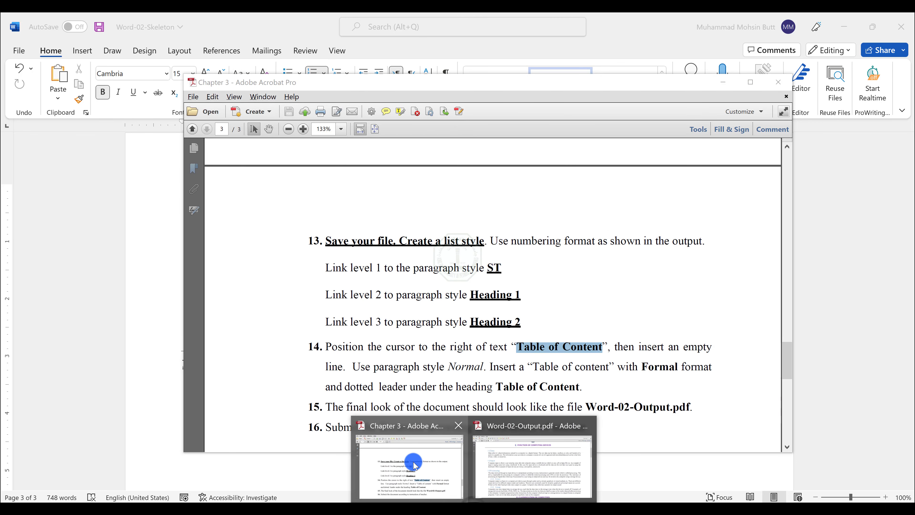
{"action": "left_click", "coordinate": [542, 447]}
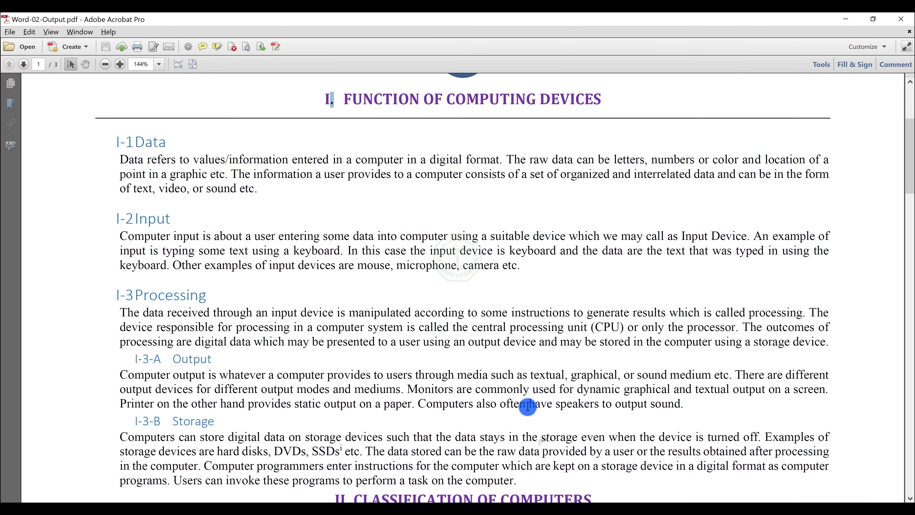
{"action": "scroll", "coordinate": [525, 389], "scroll_direction": "down", "scroll_amount": 2}
{"action": "left_click_drag", "start_coordinate": [910, 391], "coordinate": [910, 434]}
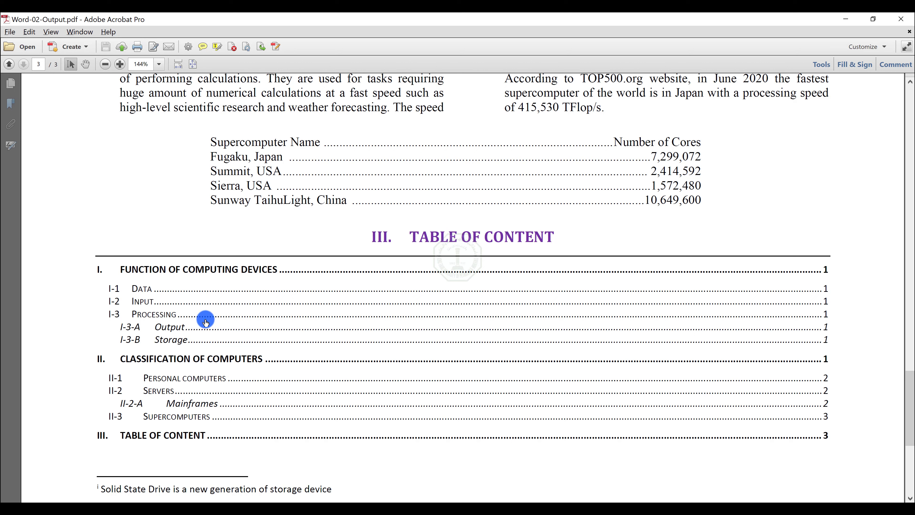
Step: Review the list-style notes in Notepad, then minimize Notepad and the PDF viewer to return to Word
{"action": "left_click", "coordinate": [673, 509]}
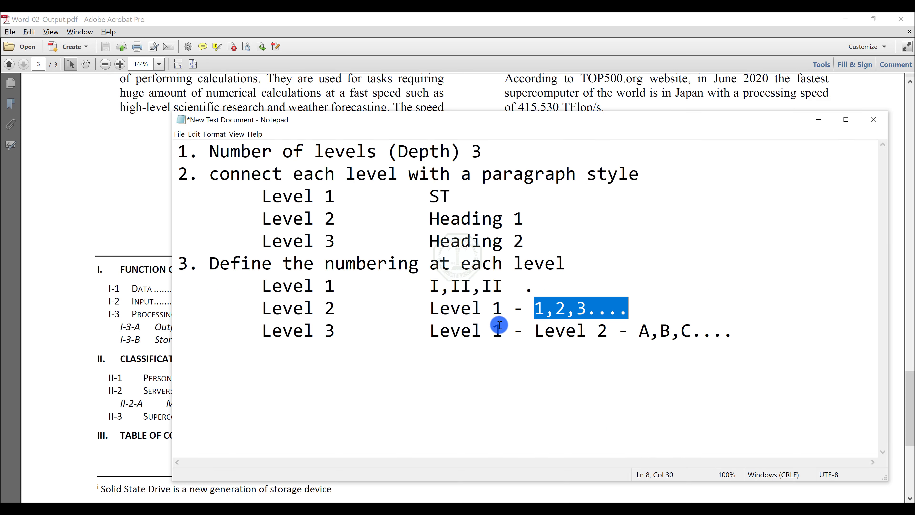
{"action": "left_click", "coordinate": [489, 249]}
{"action": "left_click", "coordinate": [538, 241]}
{"action": "left_click_drag", "start_coordinate": [540, 241], "coordinate": [128, 140]}
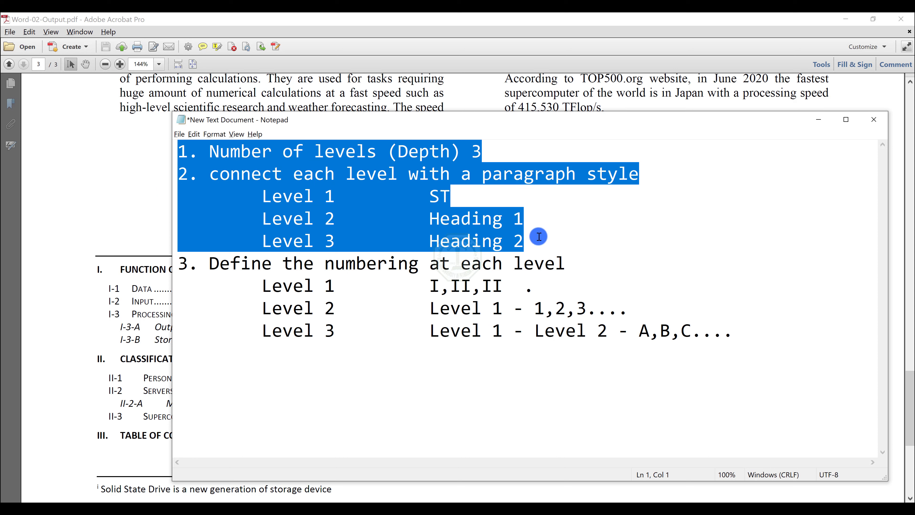
{"action": "left_click_drag", "start_coordinate": [536, 240], "coordinate": [175, 151]}
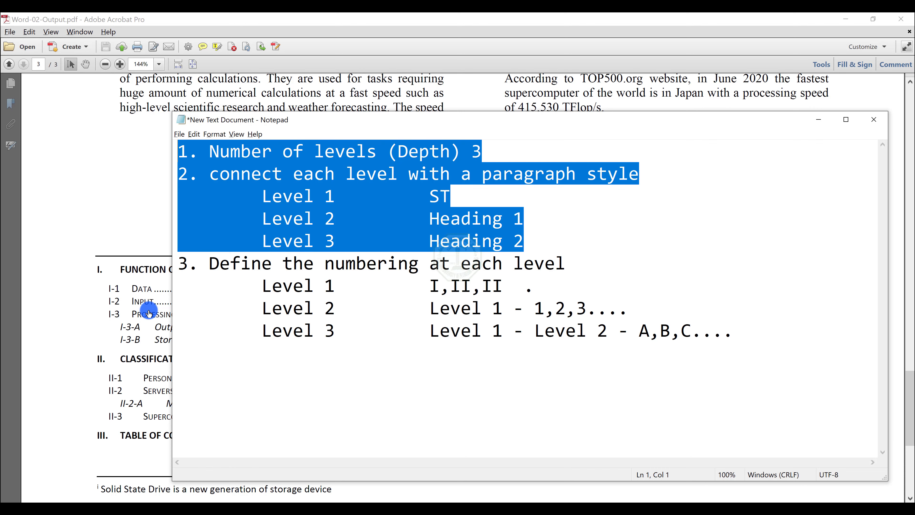
{"action": "left_click", "coordinate": [816, 33]}
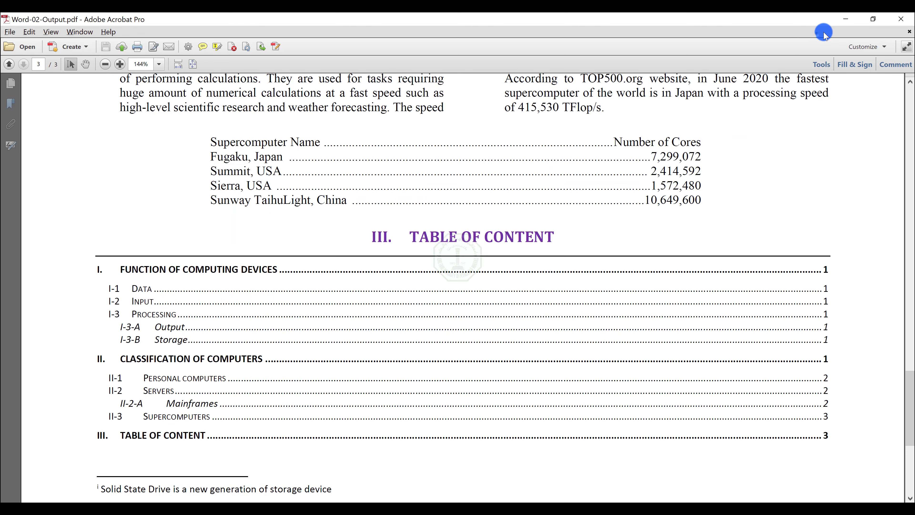
{"action": "left_click", "coordinate": [843, 20]}
Step: Insert an empty line after the Table of Content heading and apply the Normal style to it
{"action": "left_click", "coordinate": [899, 230]}
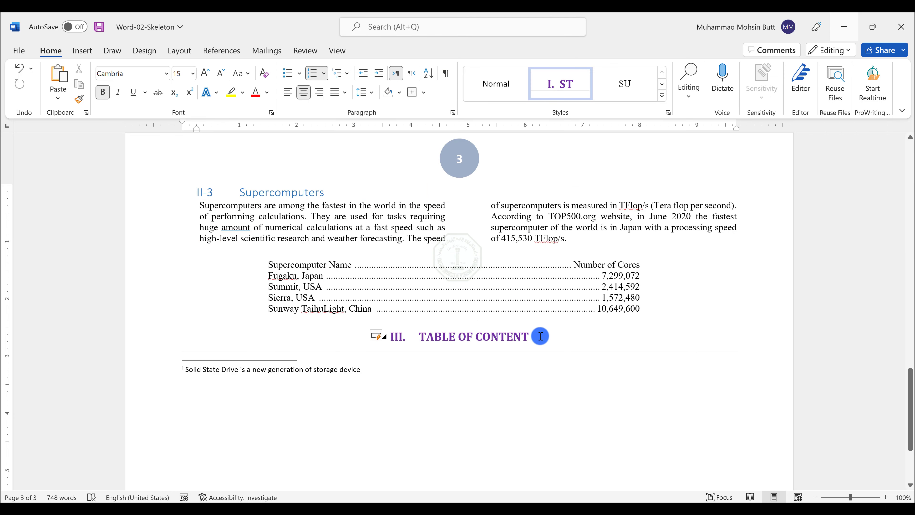
{"action": "key", "text": "Return"}
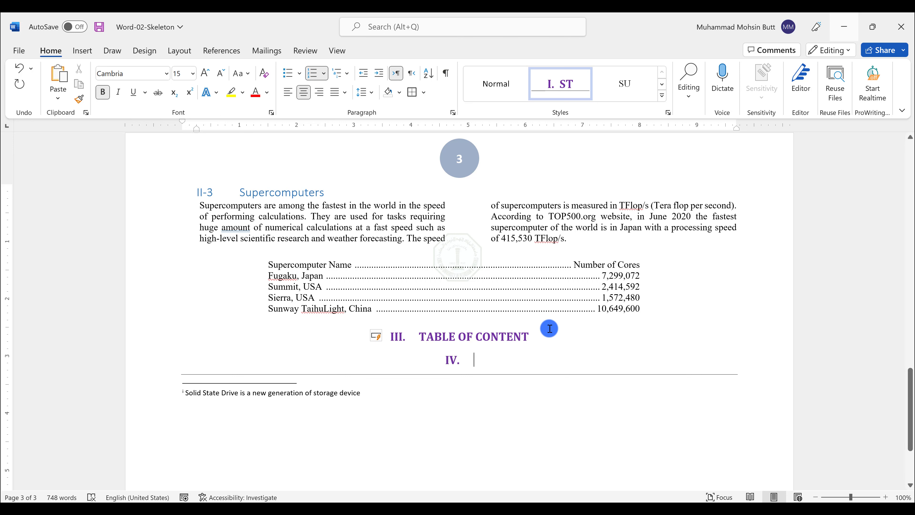
{"action": "left_click", "coordinate": [497, 93]}
{"action": "left_click", "coordinate": [183, 362]}
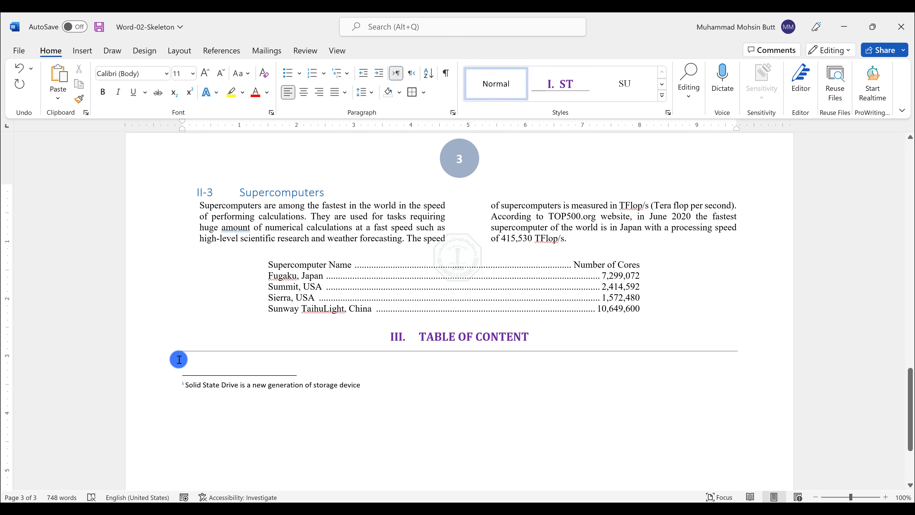
Step: Open the Custom Table of Contents dialog
{"action": "left_click", "coordinate": [222, 52]}
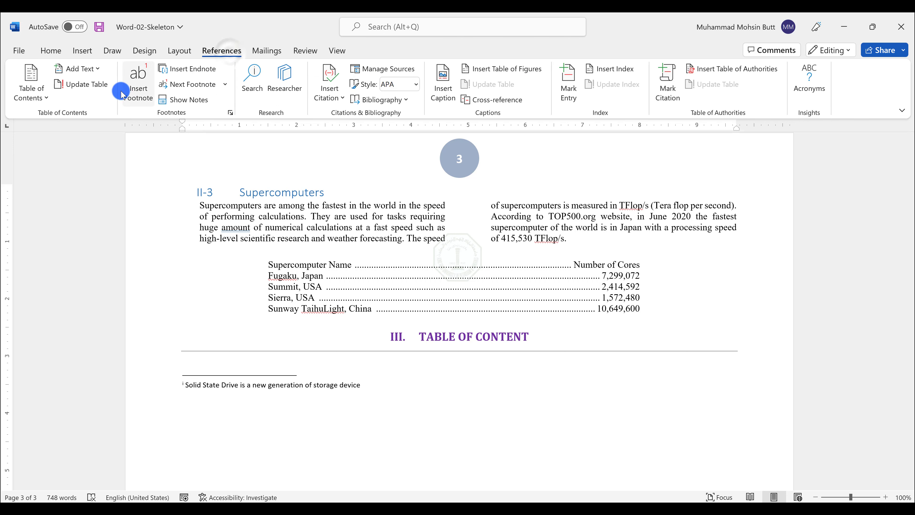
{"action": "left_click", "coordinate": [32, 98]}
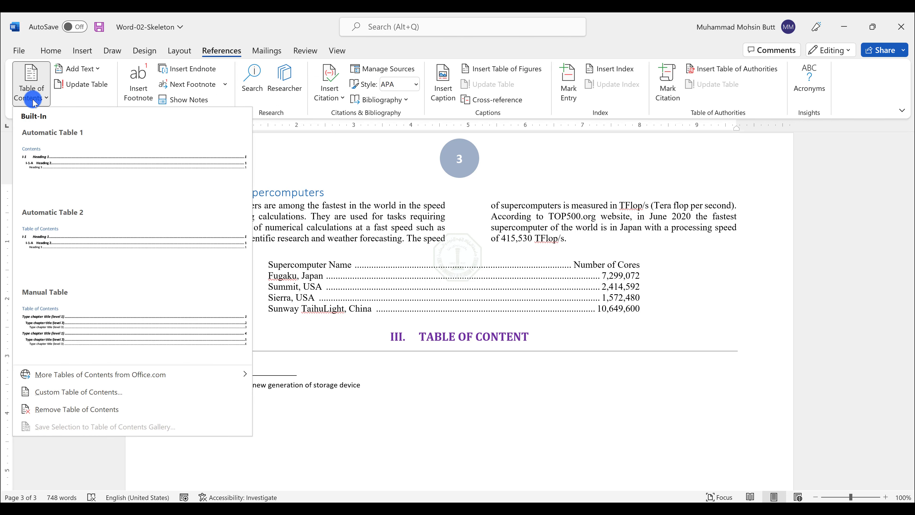
{"action": "left_click", "coordinate": [58, 393]}
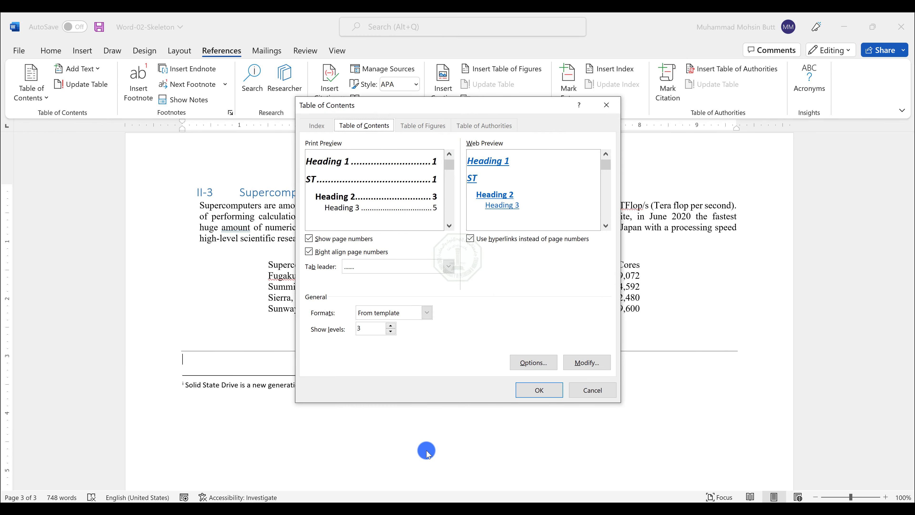
Step: Switch to the lab instructions PDF and reread the table of contents format and leader requirements, then return to the dialog
{"action": "left_click", "coordinate": [475, 508]}
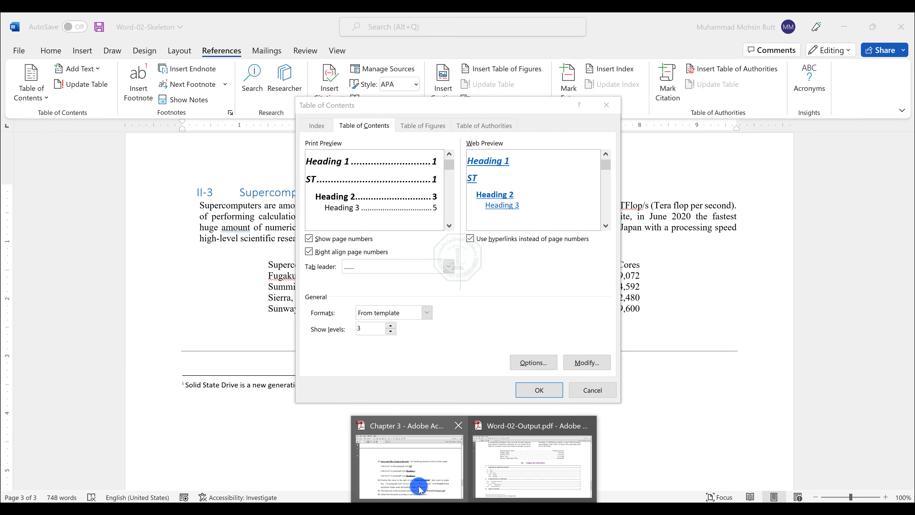
{"action": "left_click", "coordinate": [410, 479]}
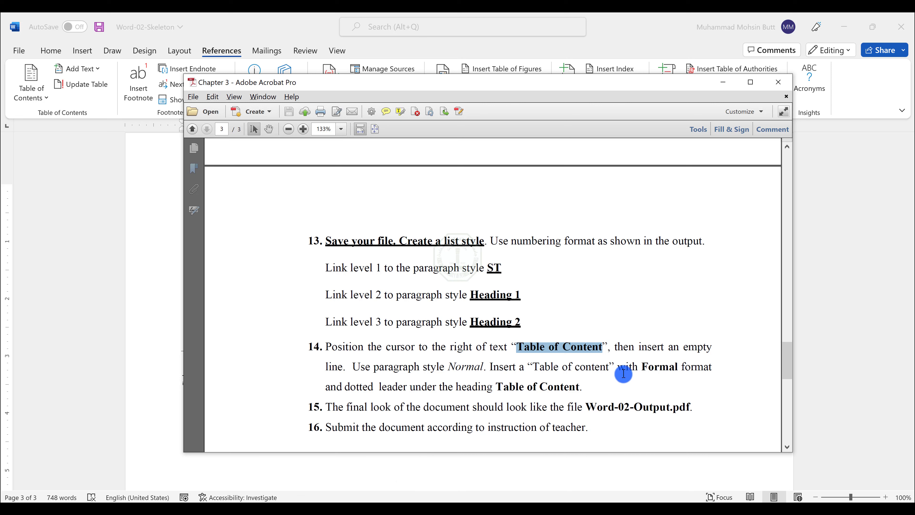
{"action": "left_click", "coordinate": [643, 369]}
{"action": "left_click_drag", "start_coordinate": [643, 369], "coordinate": [408, 378]}
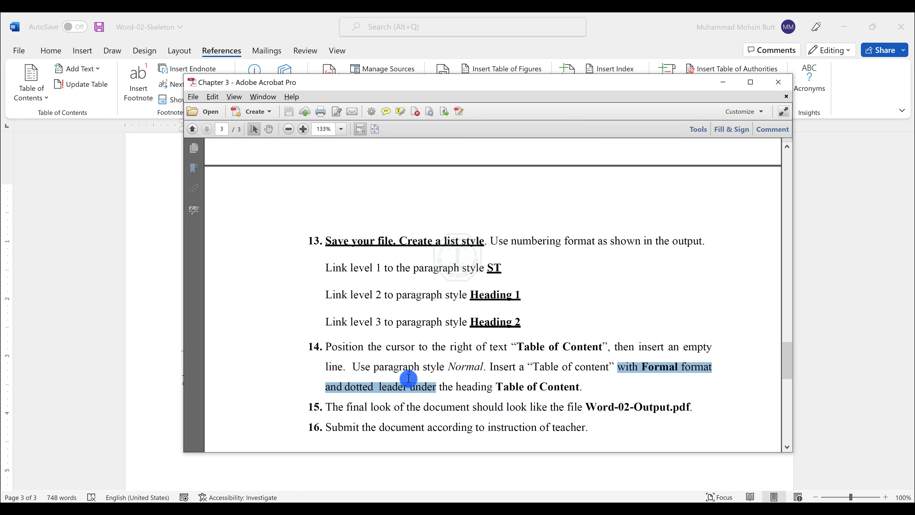
{"action": "left_click", "coordinate": [486, 51]}
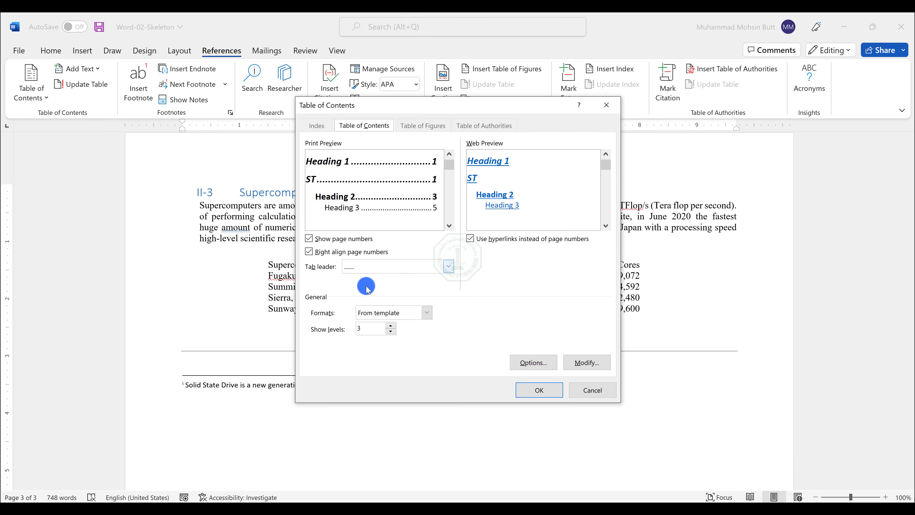
Step: Set the table of contents format to Formal and the tab leader to dots
{"action": "left_click", "coordinate": [368, 312]}
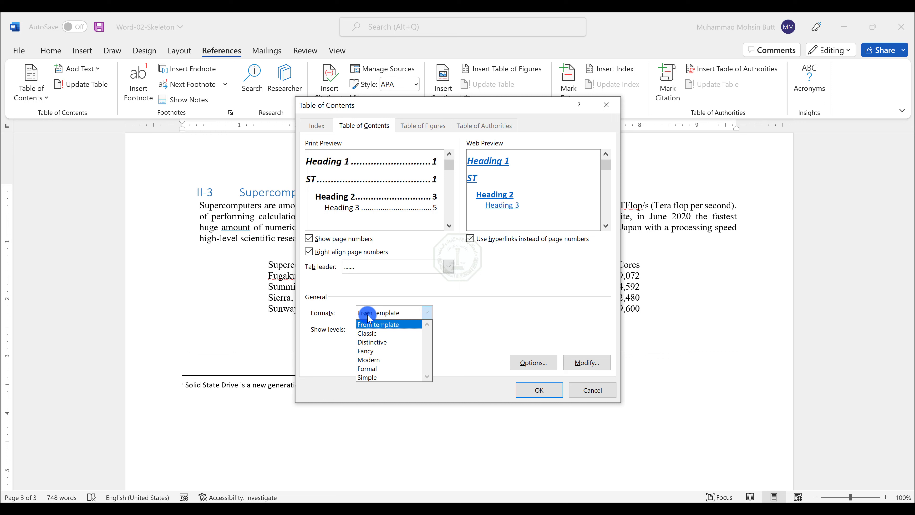
{"action": "left_click", "coordinate": [370, 368]}
{"action": "left_click", "coordinate": [358, 271]}
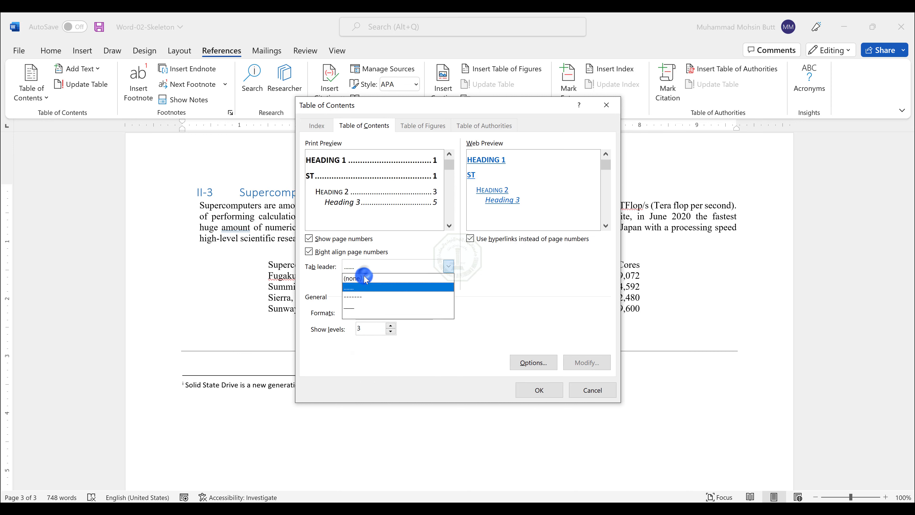
{"action": "left_click", "coordinate": [353, 288]}
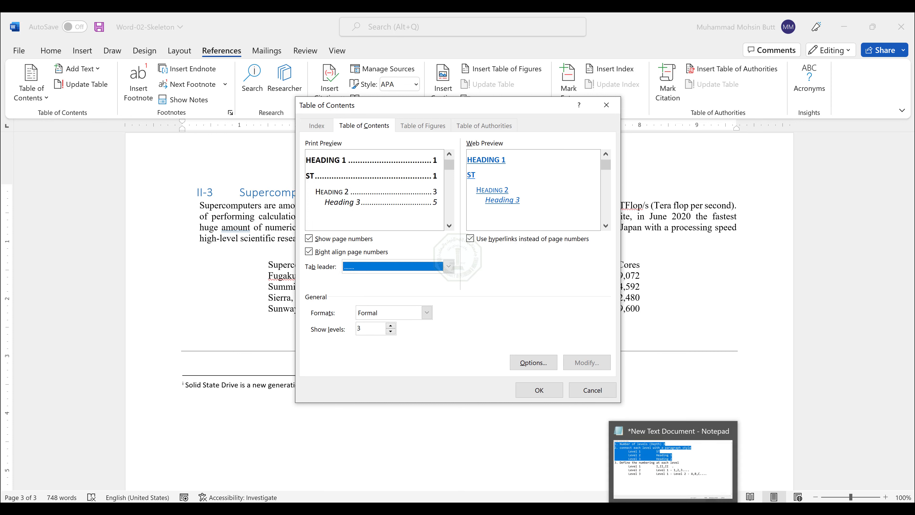
Step: Review the level-to-style notes in Notepad, then minimize Notepad
{"action": "left_click", "coordinate": [681, 468]}
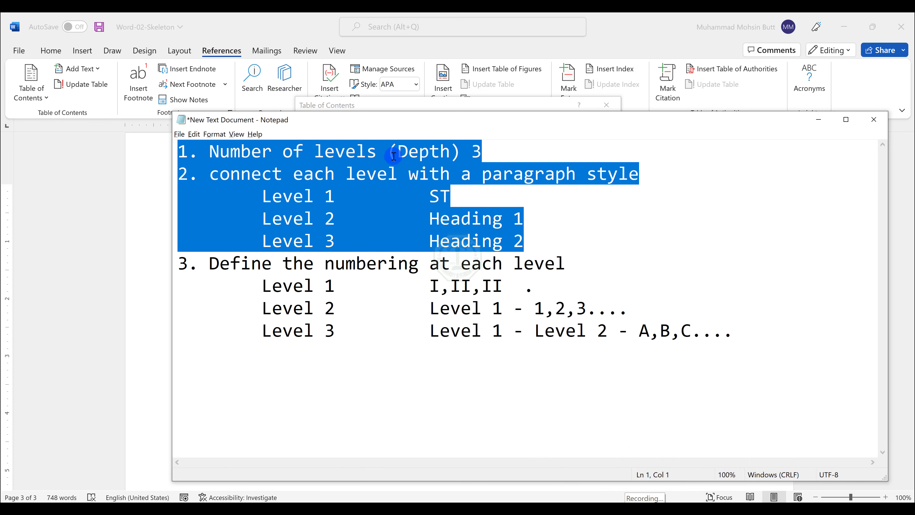
{"action": "double_click", "coordinate": [298, 151]}
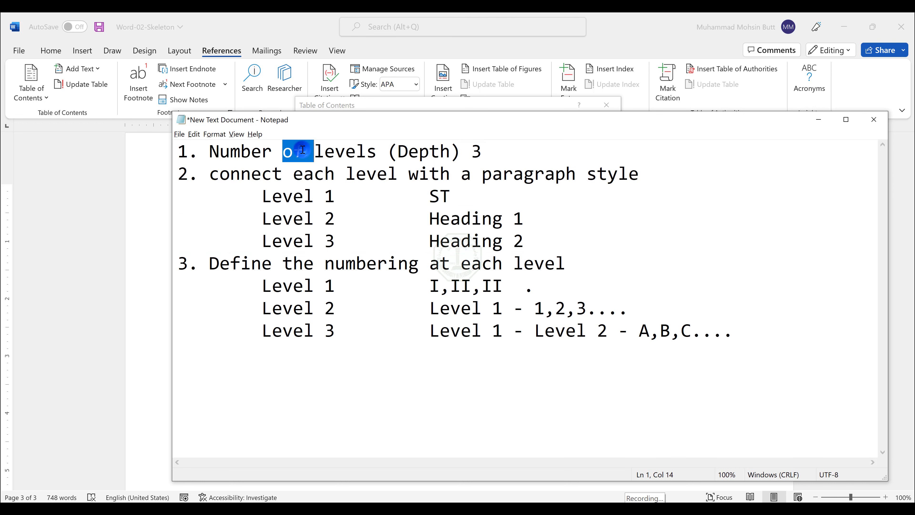
{"action": "left_click_drag", "start_coordinate": [360, 198], "coordinate": [528, 242]}
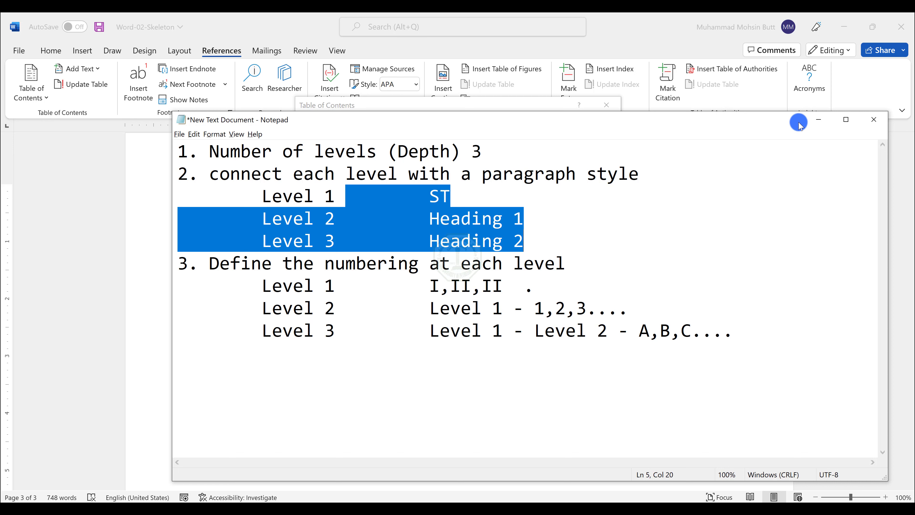
{"action": "left_click", "coordinate": [815, 124]}
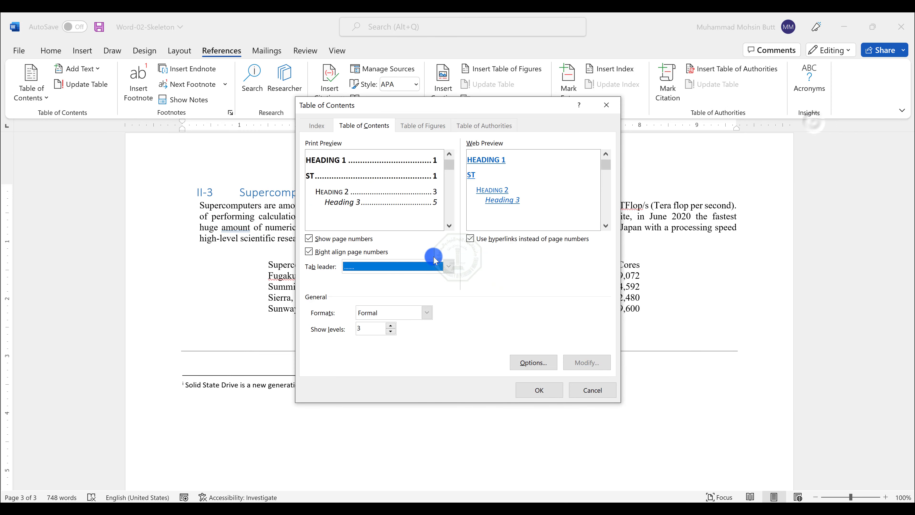
Step: Open the table of contents options and clear the TOC levels of Heading 1, Heading 2 and Heading 3
{"action": "left_click", "coordinate": [358, 328]}
{"action": "left_click_drag", "start_coordinate": [356, 327], "coordinate": [338, 337]}
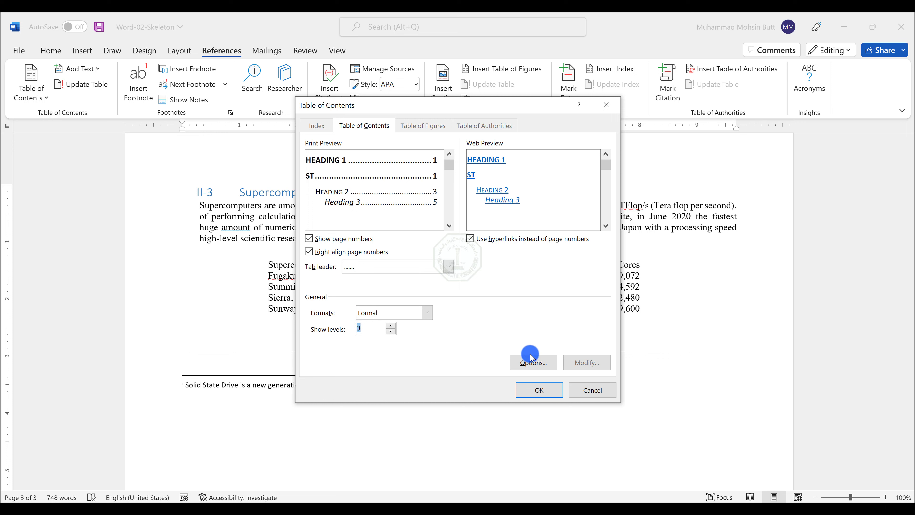
{"action": "left_click", "coordinate": [528, 365]}
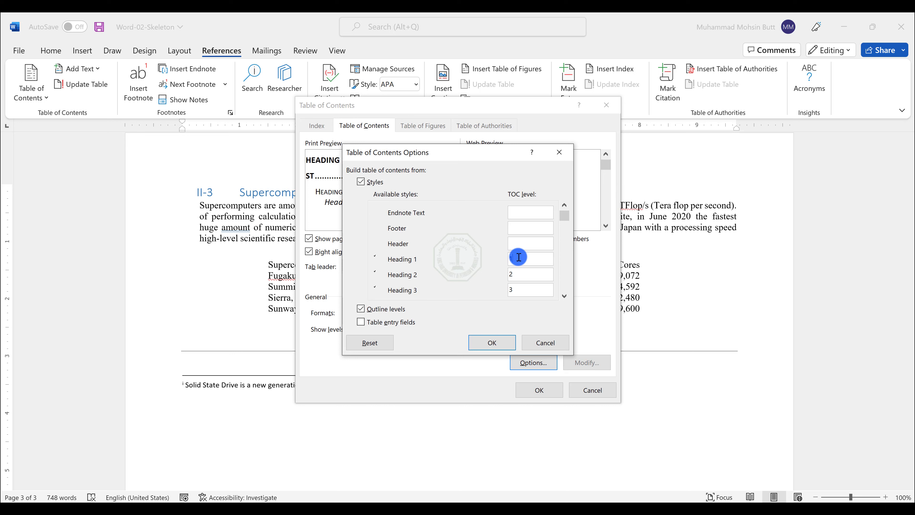
{"action": "left_click", "coordinate": [518, 257]}
{"action": "left_click", "coordinate": [516, 274]}
{"action": "key", "text": "BackSpace"}
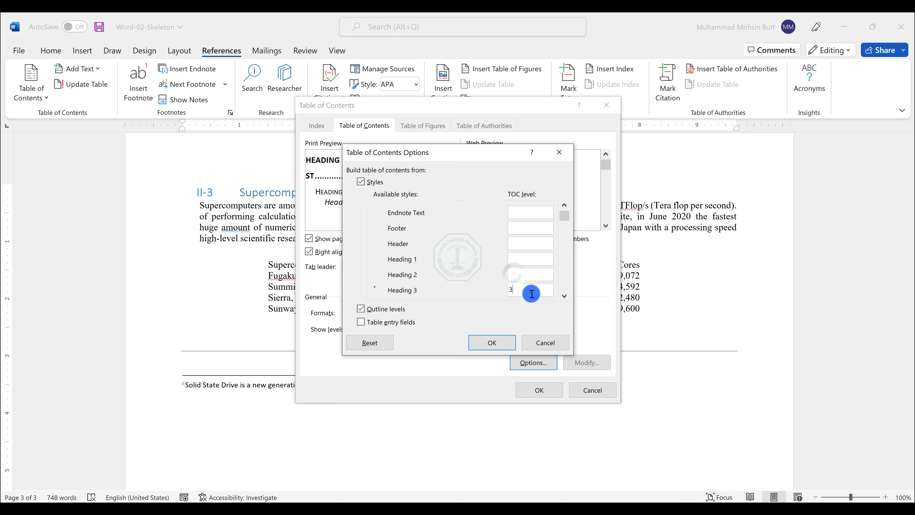
{"action": "left_click", "coordinate": [530, 293]}
{"action": "key", "text": "BackSpace"}
Step: Begin assigning TOC levels by selecting the ST style's level entry and returning to the Heading styles
{"action": "left_click", "coordinate": [565, 282]}
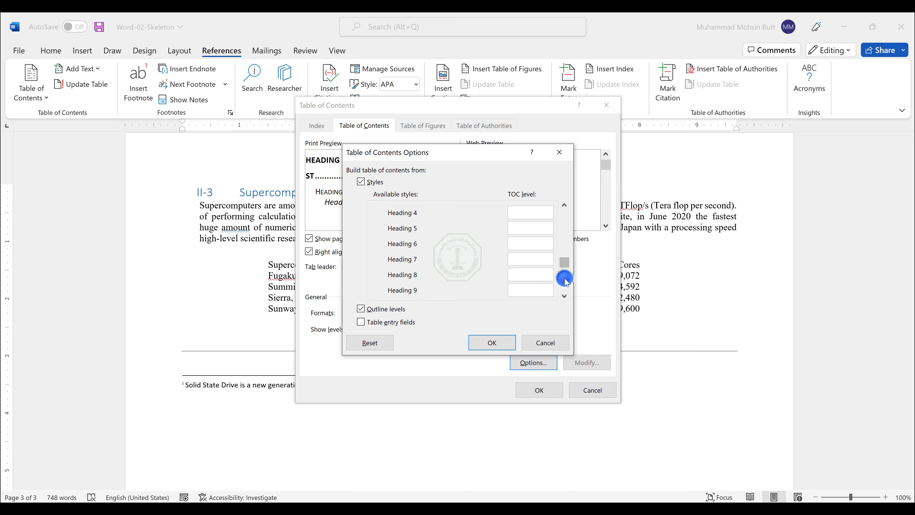
{"action": "left_click", "coordinate": [564, 296]}
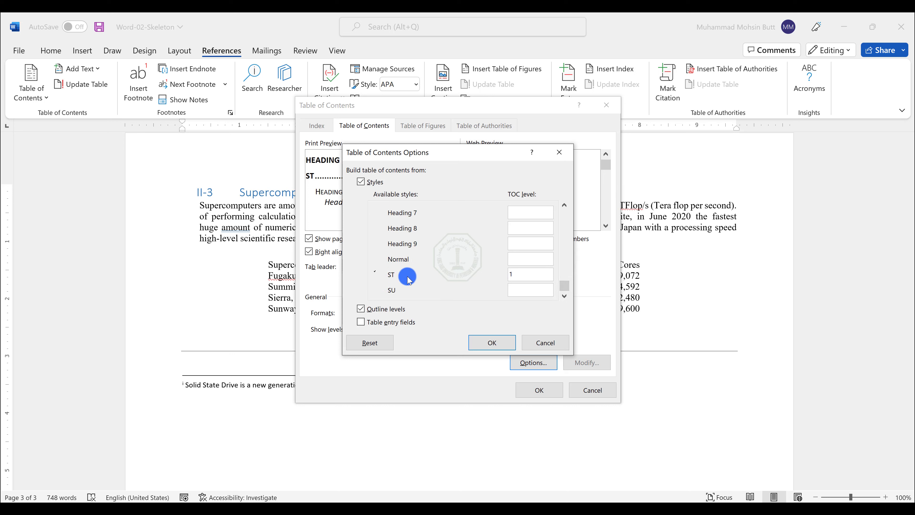
{"action": "left_click_drag", "start_coordinate": [533, 272], "coordinate": [504, 271]}
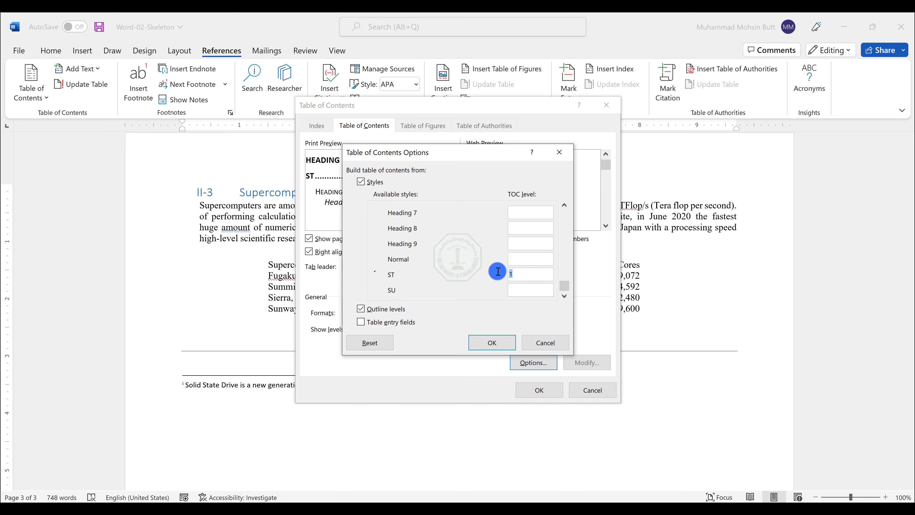
{"action": "left_click", "coordinate": [569, 231]}
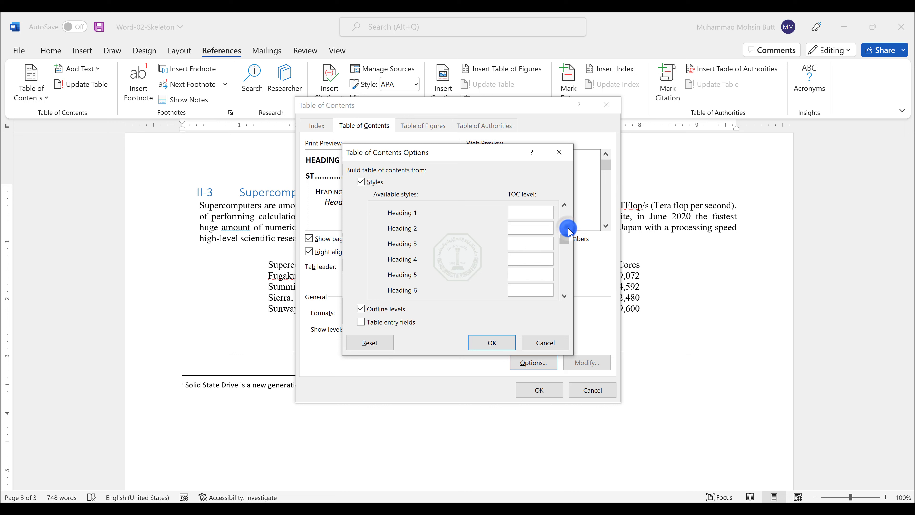